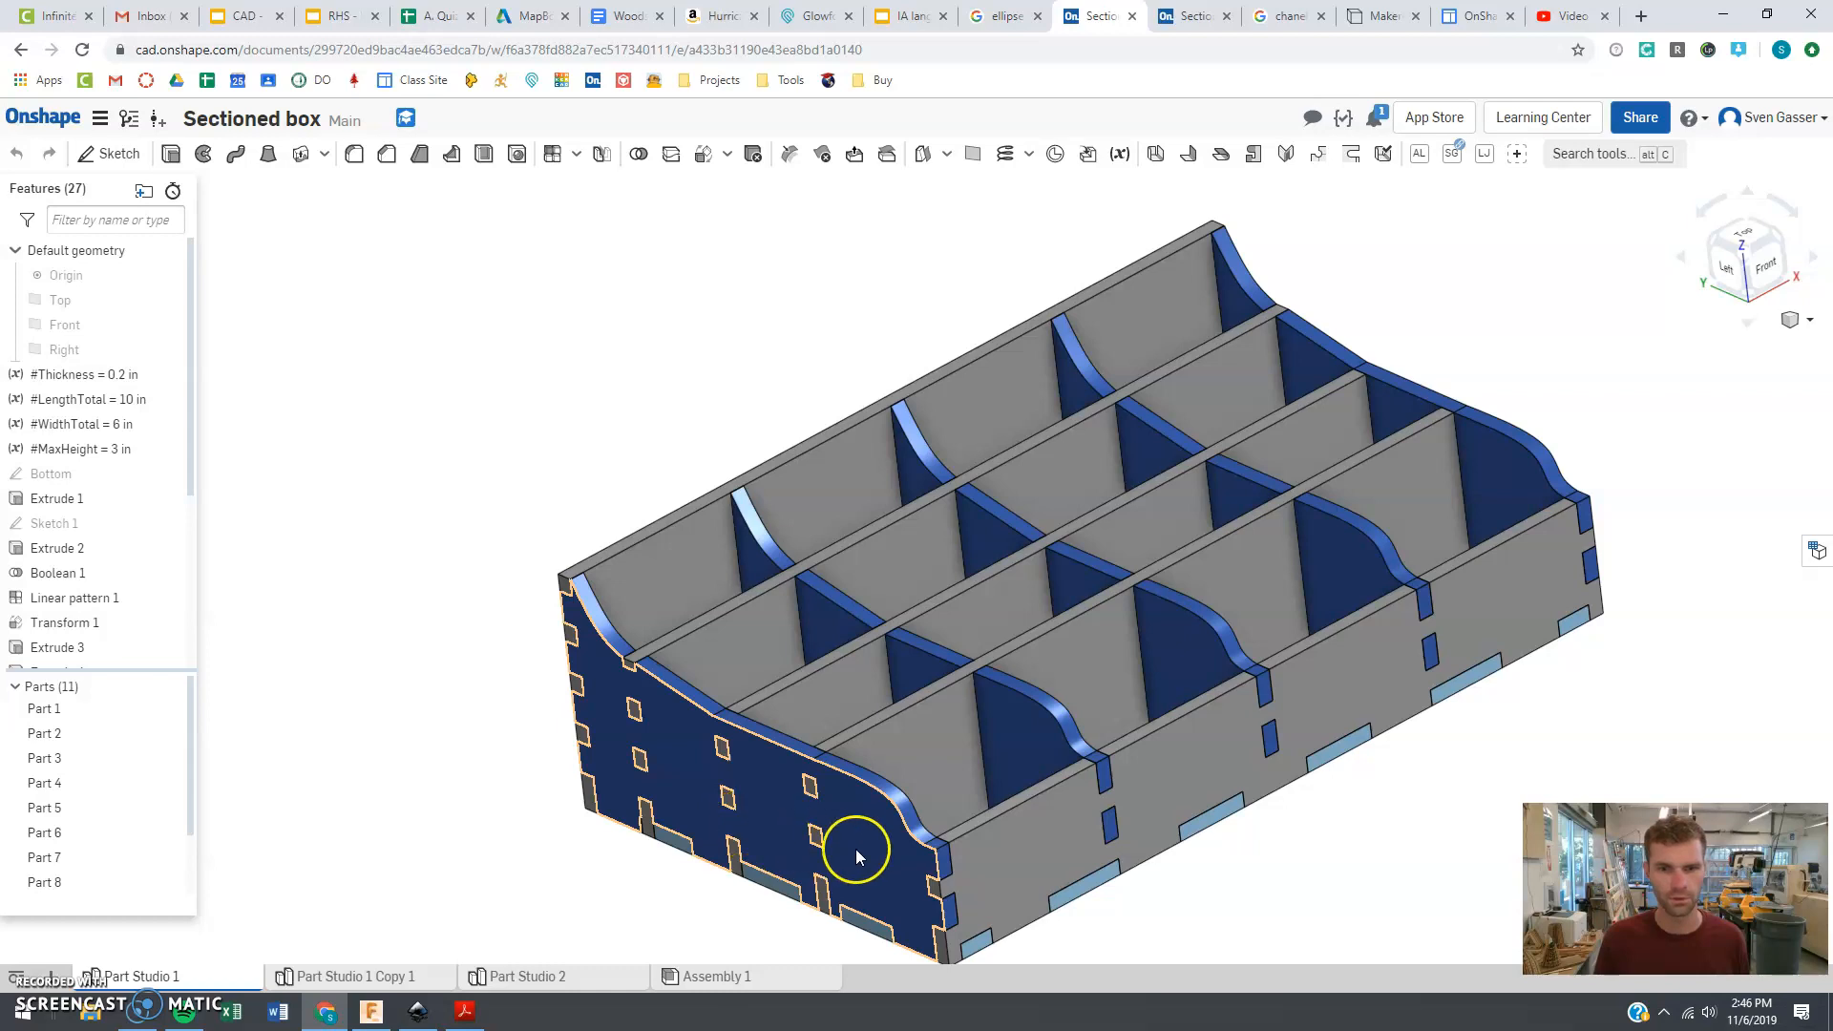
# - Switch to the Part Studio 1 Copy 1 browser tab and start a sketch on the end face of the second divider
pyautogui.click(1181, 13)
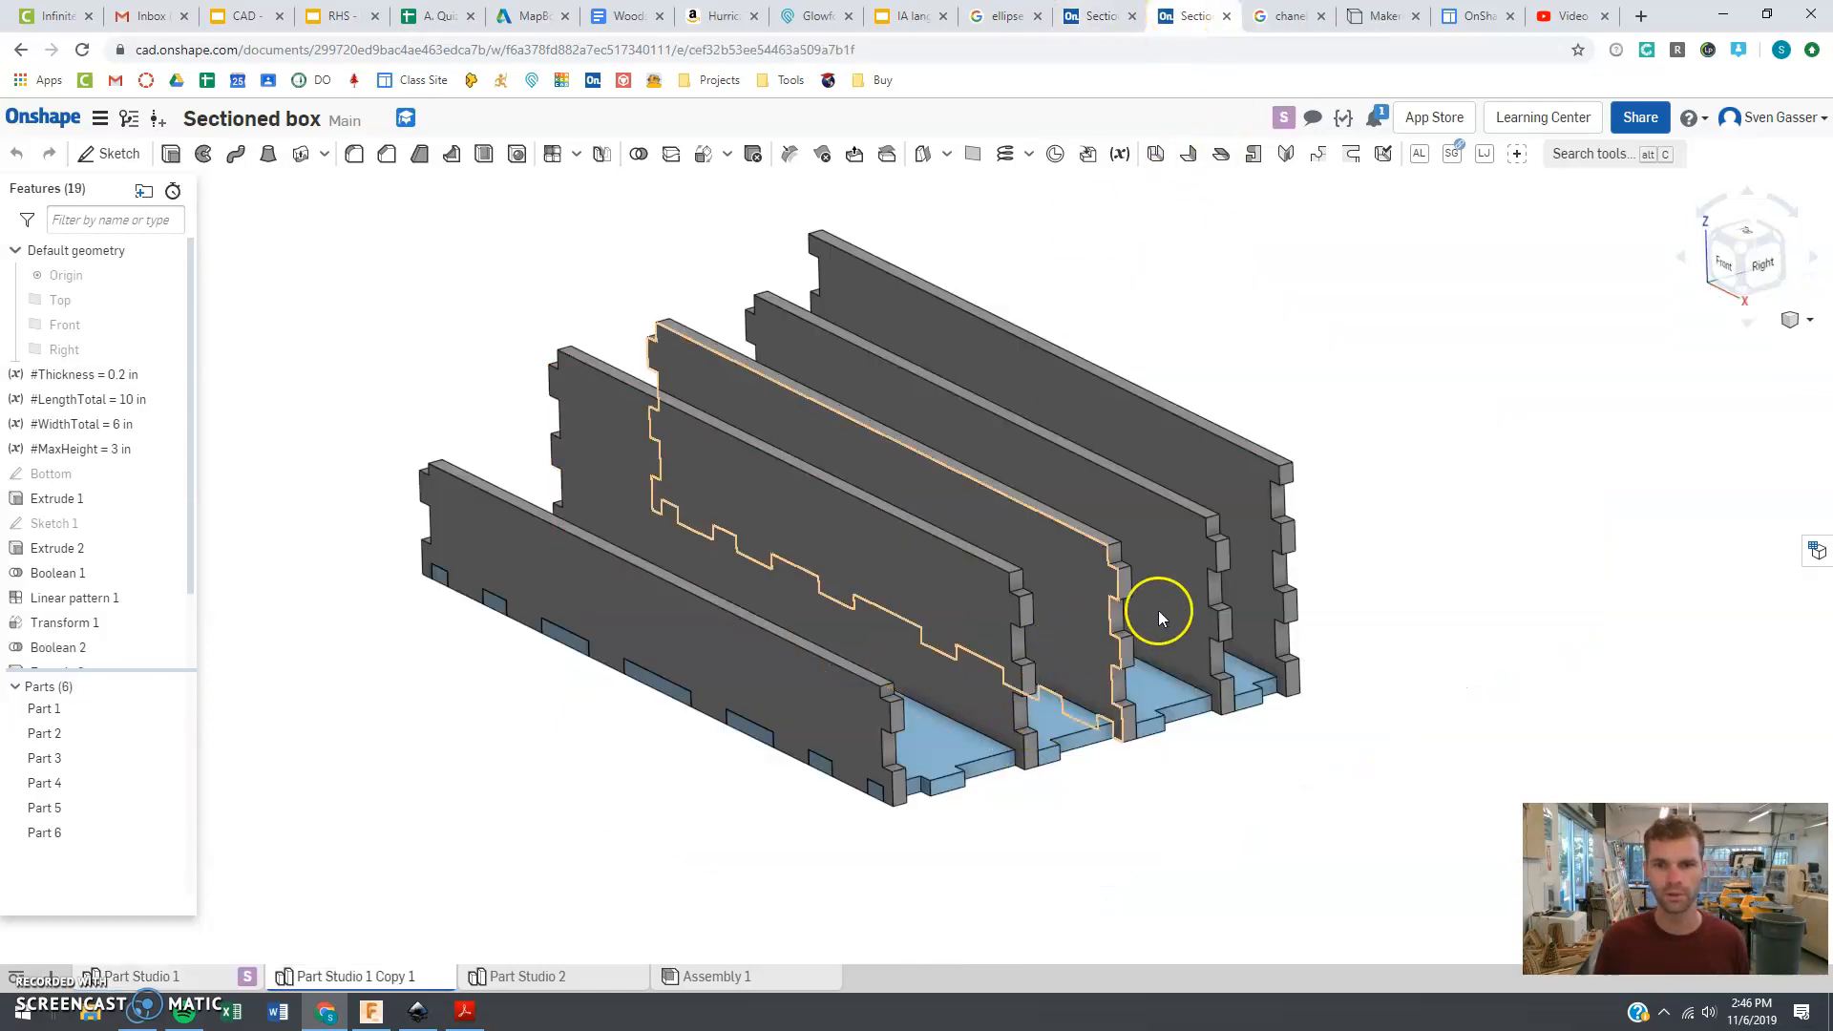
pyautogui.click(110, 153)
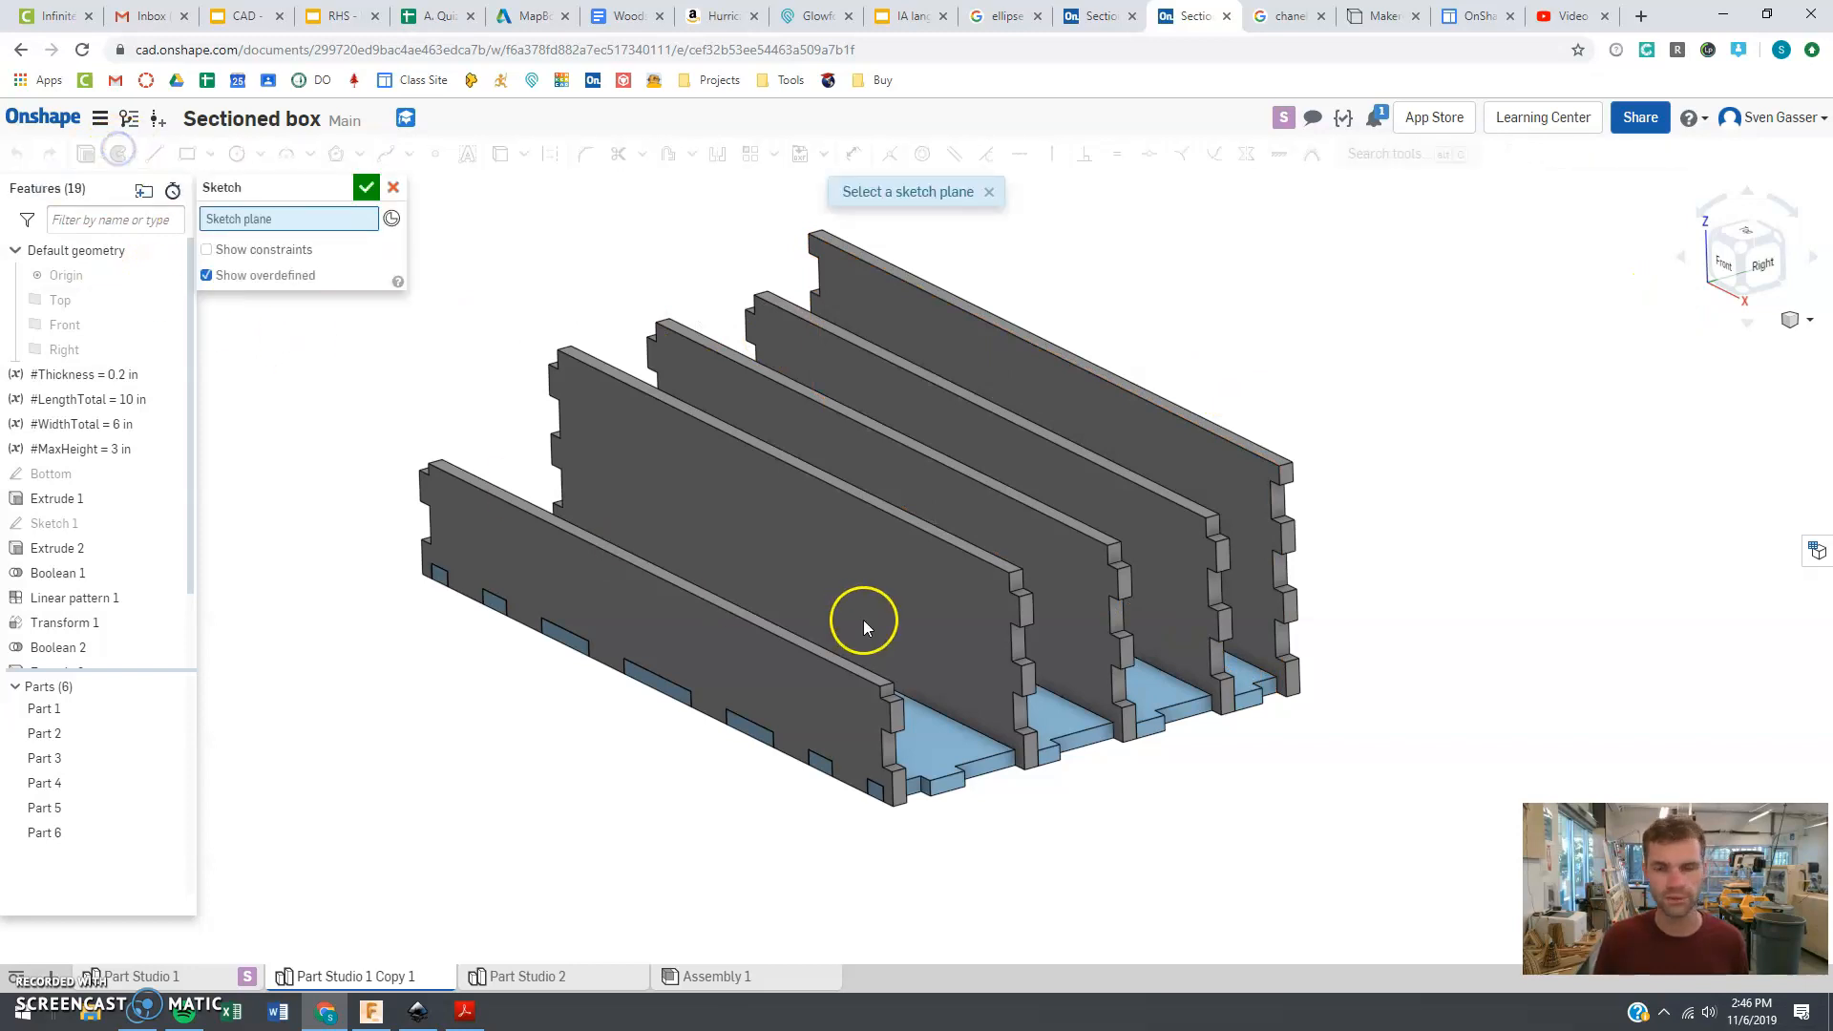
pyautogui.click(1016, 577)
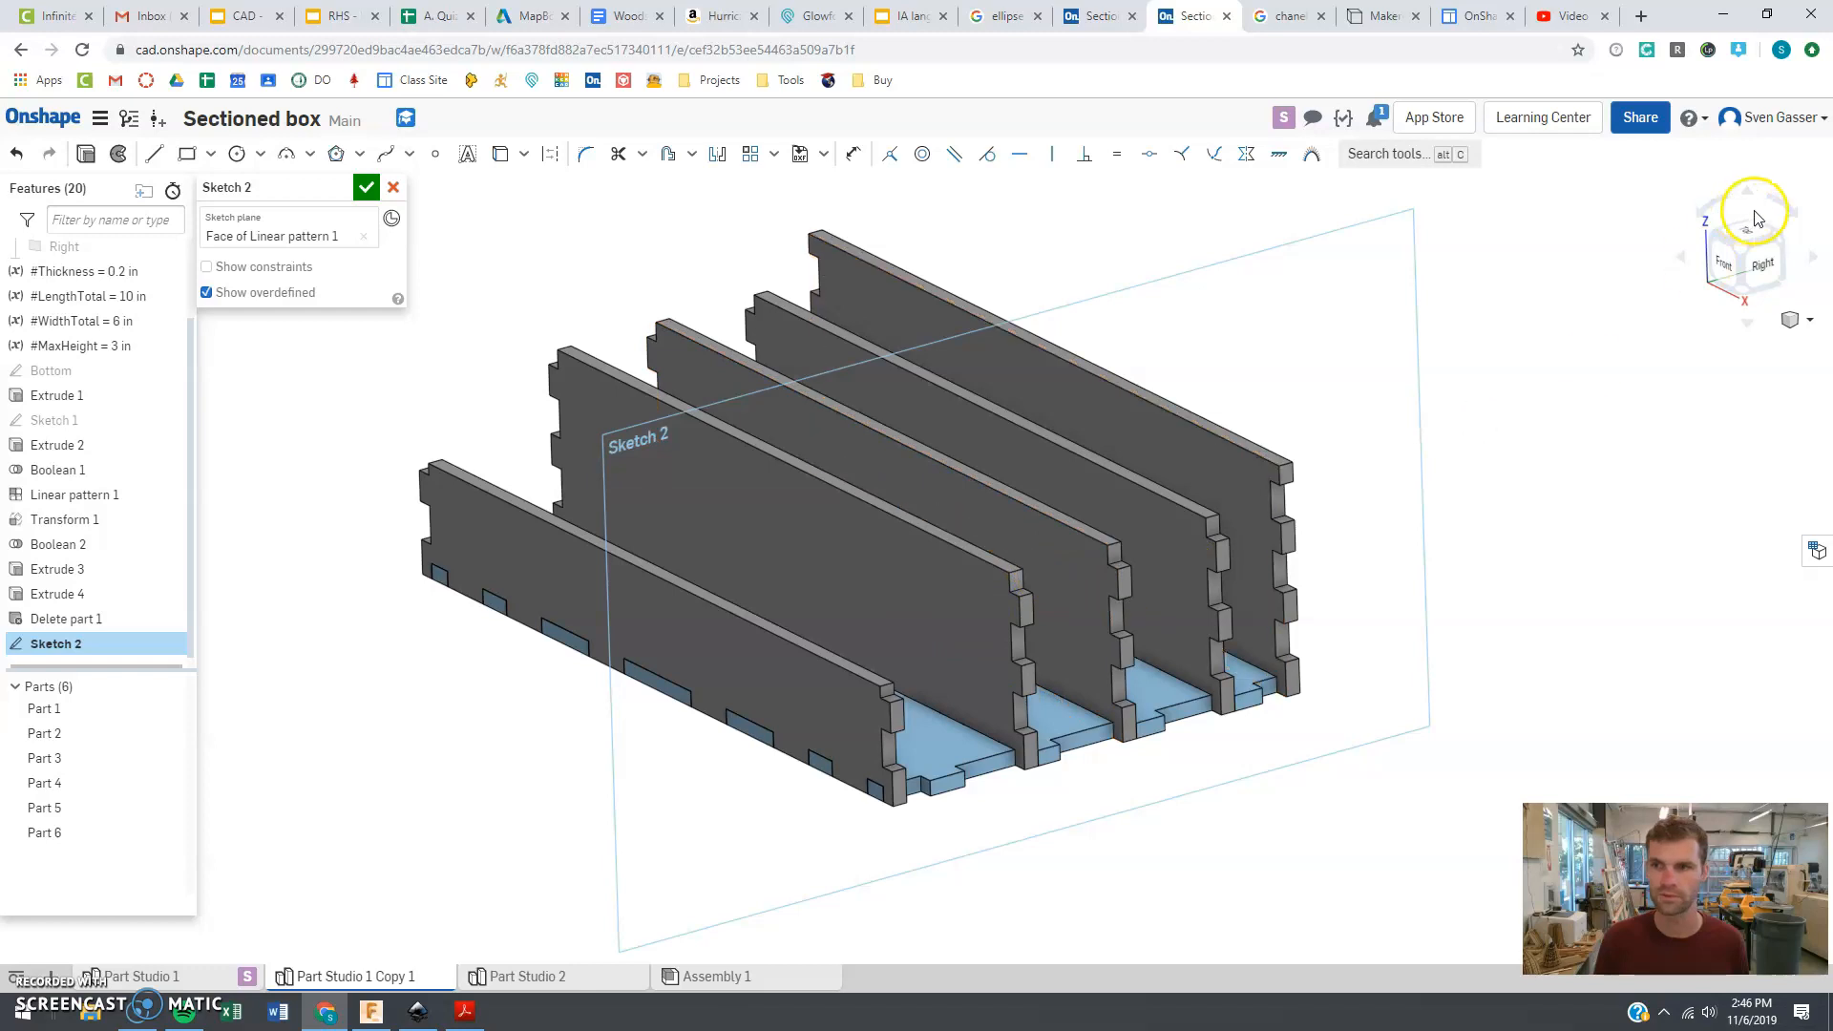
pyautogui.click(1769, 272)
pyautogui.scroll(-5, 592, 525)
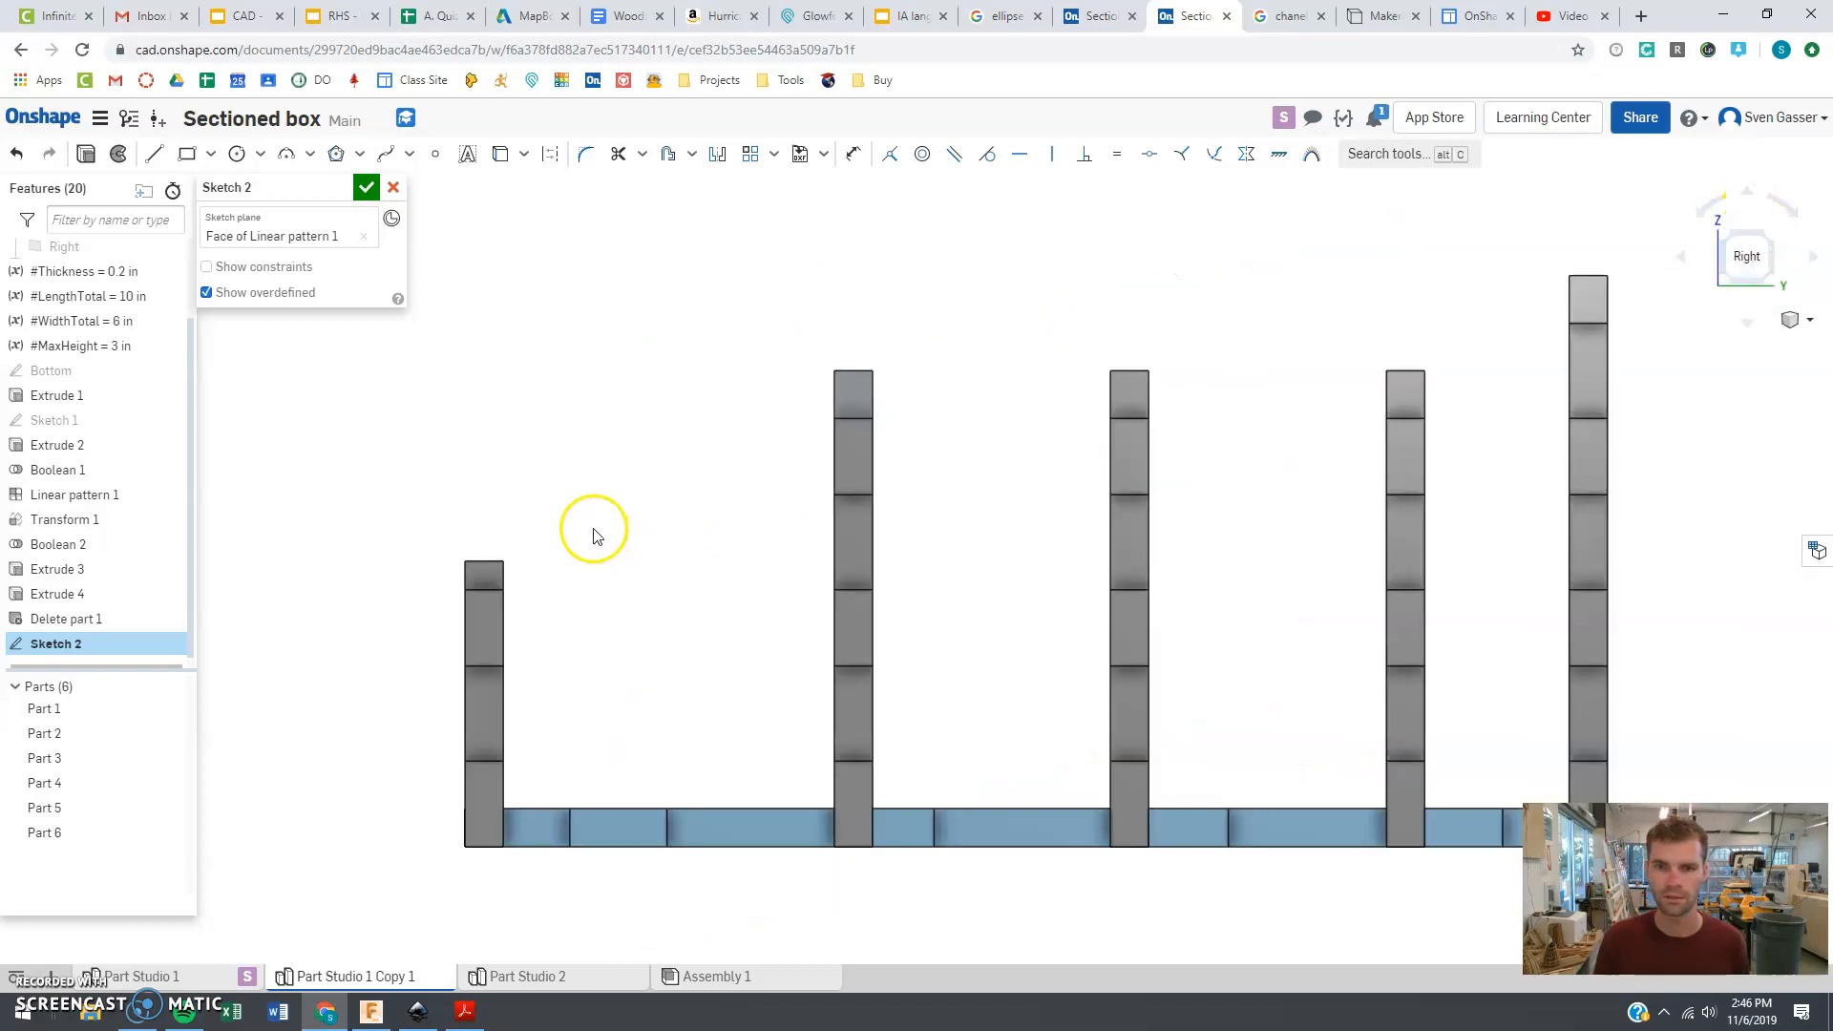
pyautogui.scroll(4, 859, 511)
pyautogui.scroll(2, 442, 524)
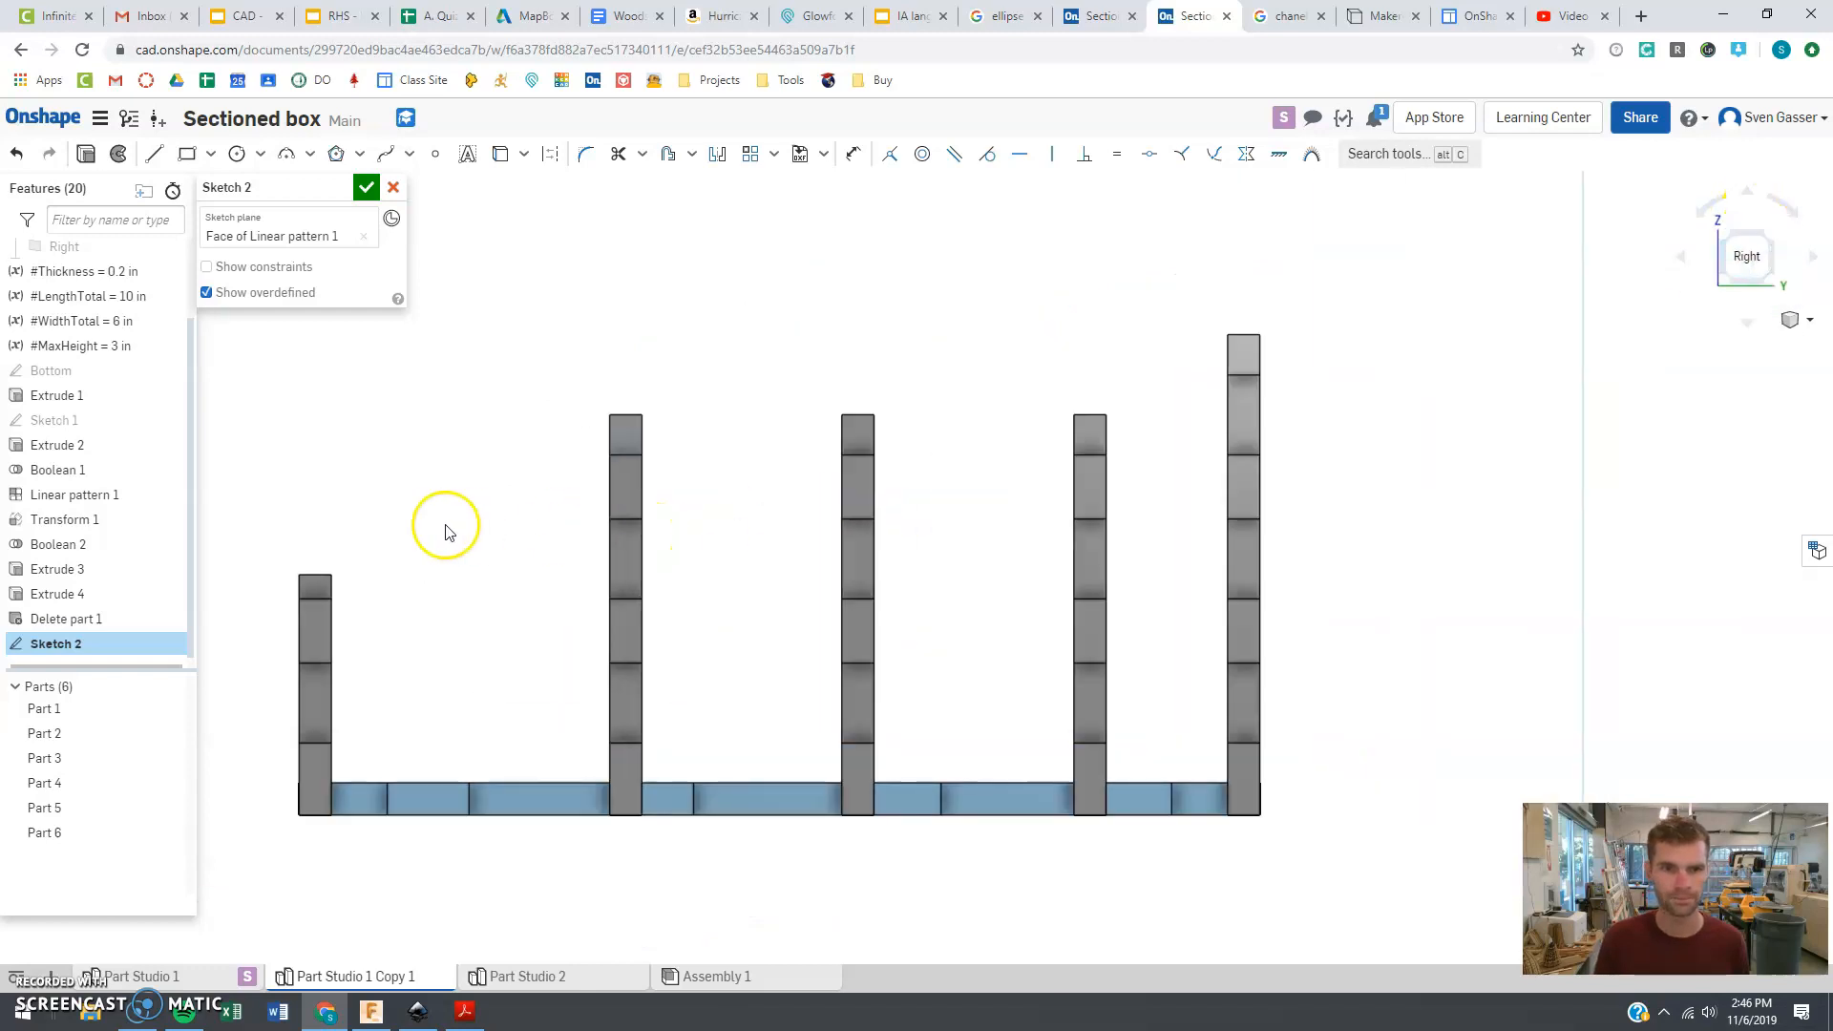
# - Project the top end edges of all five dividers and the two outer bottom corners into the sketch, and accept it
pyautogui.click(499, 156)
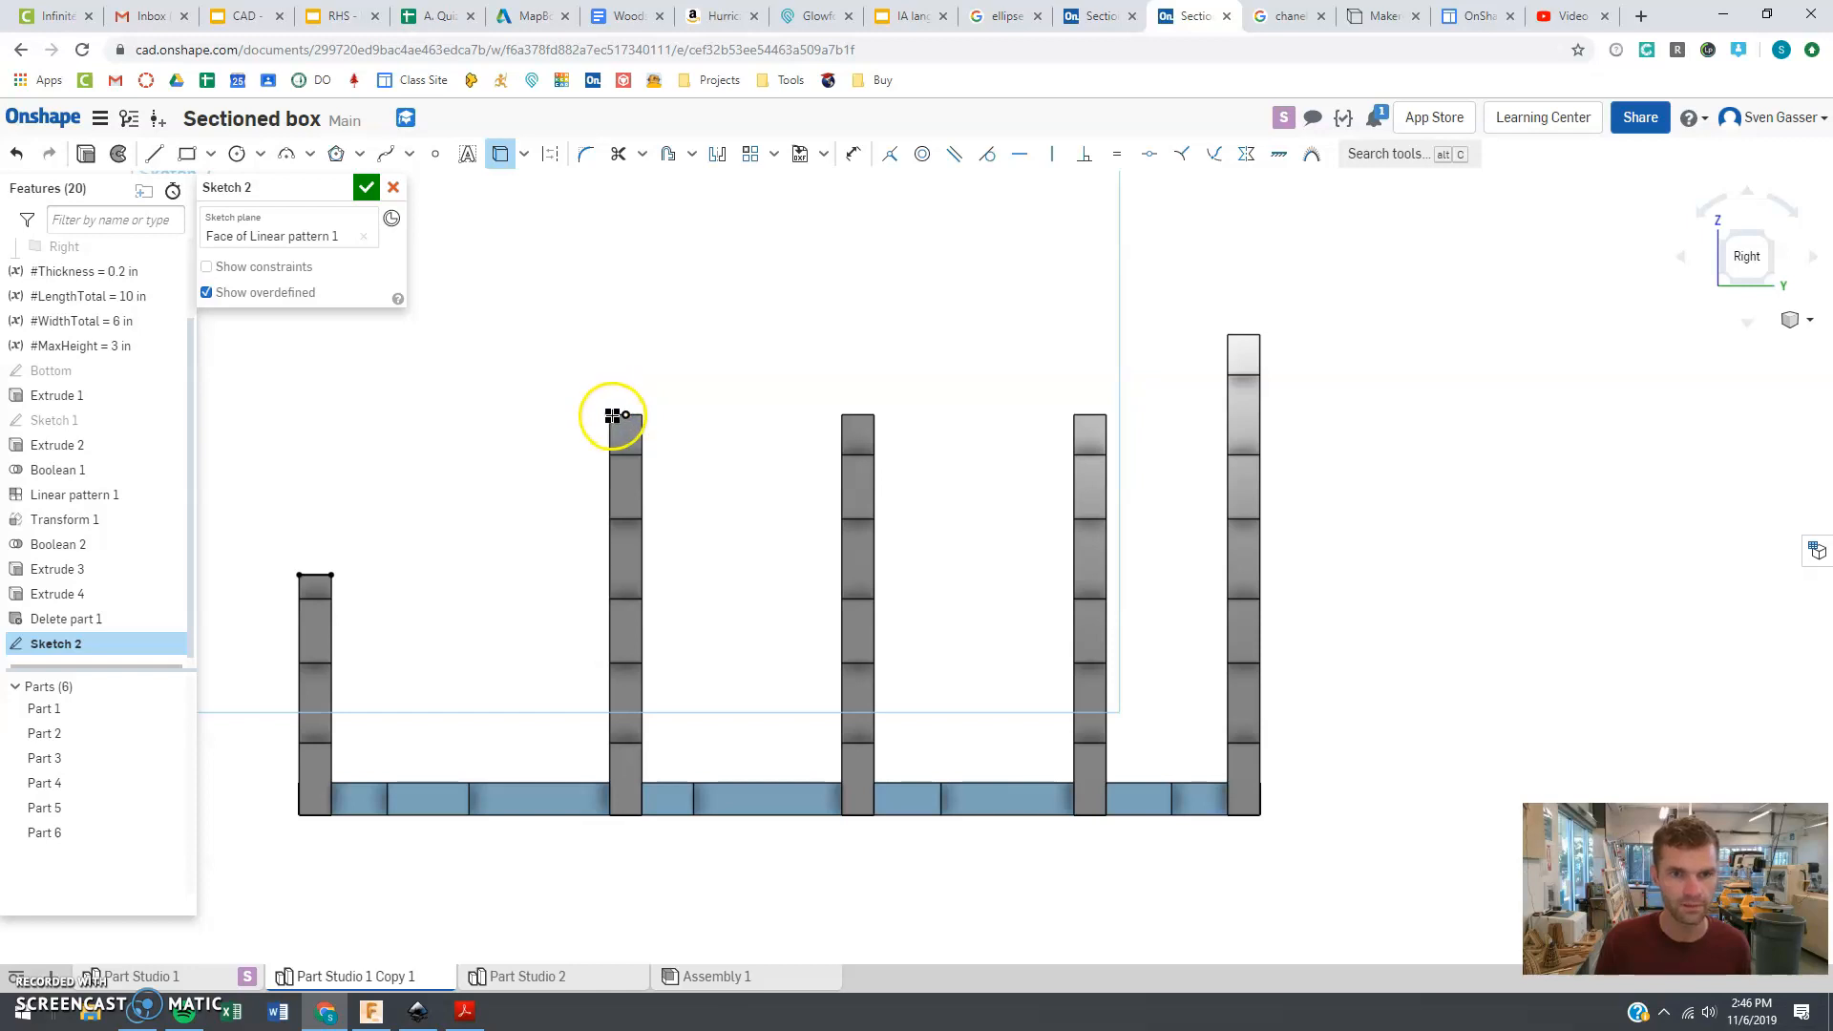
pyautogui.scroll(3, 616, 416)
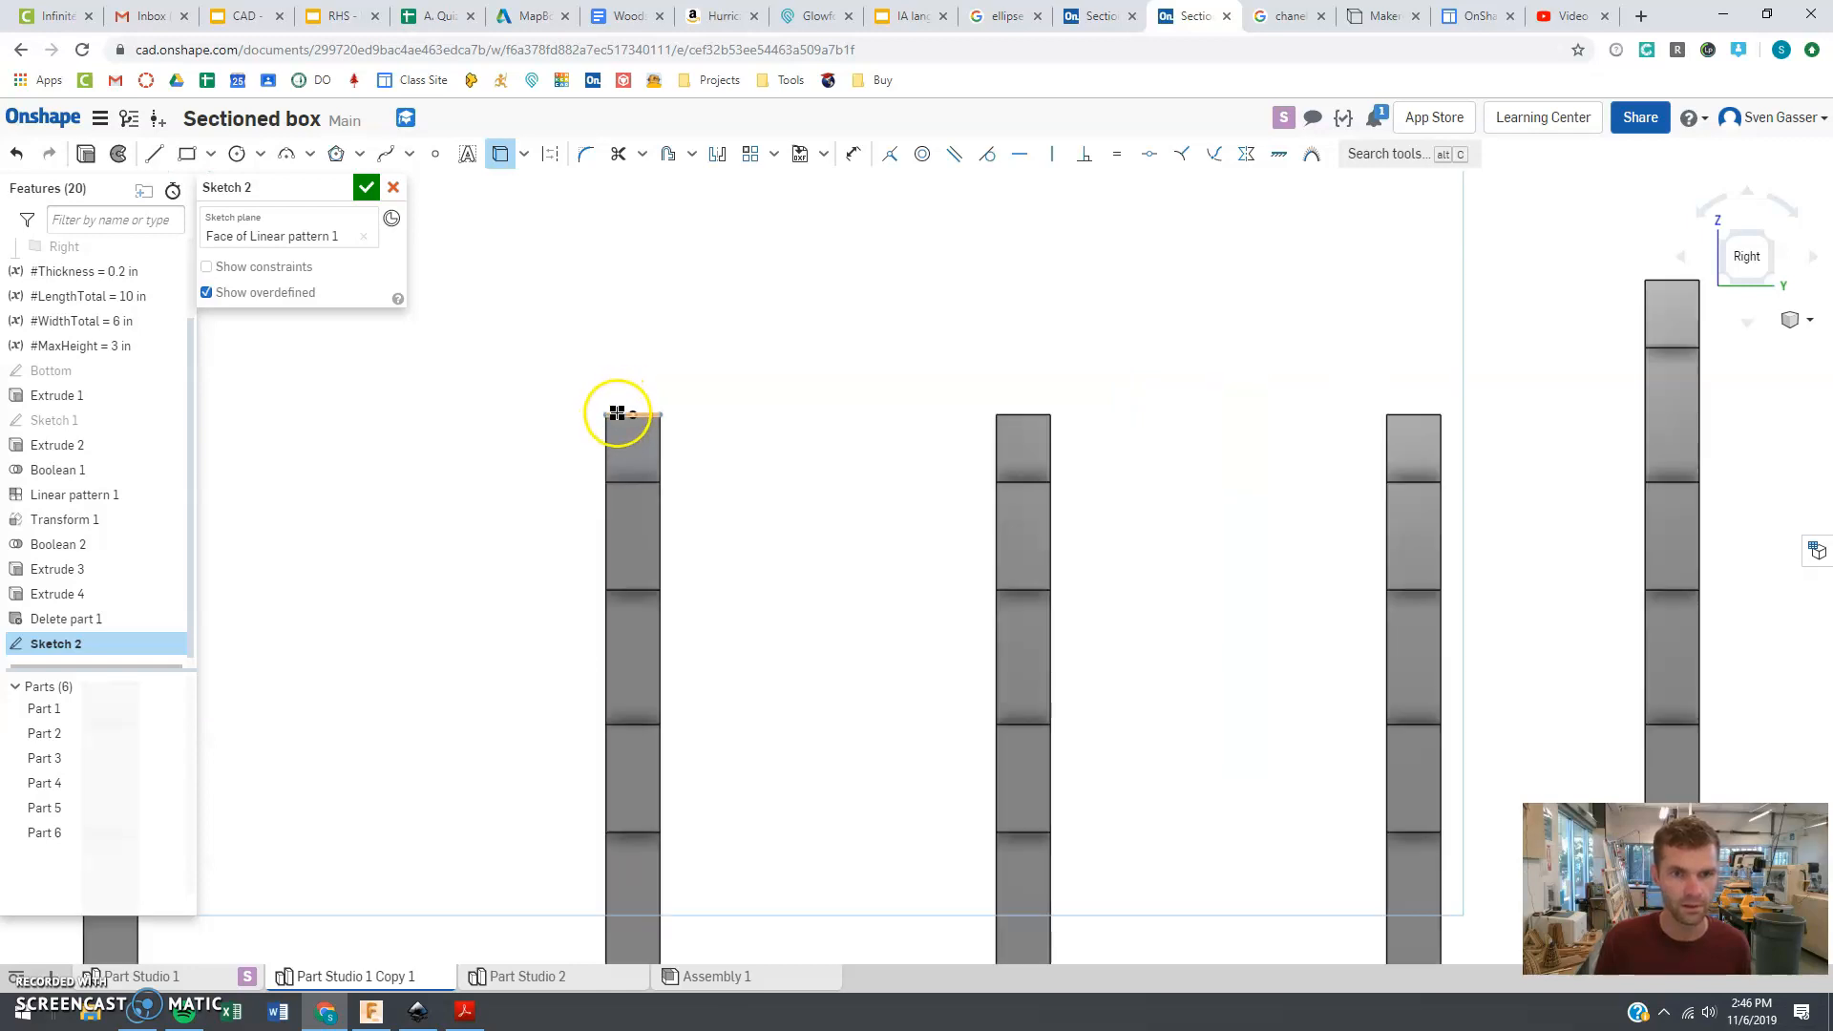
pyautogui.click(618, 413)
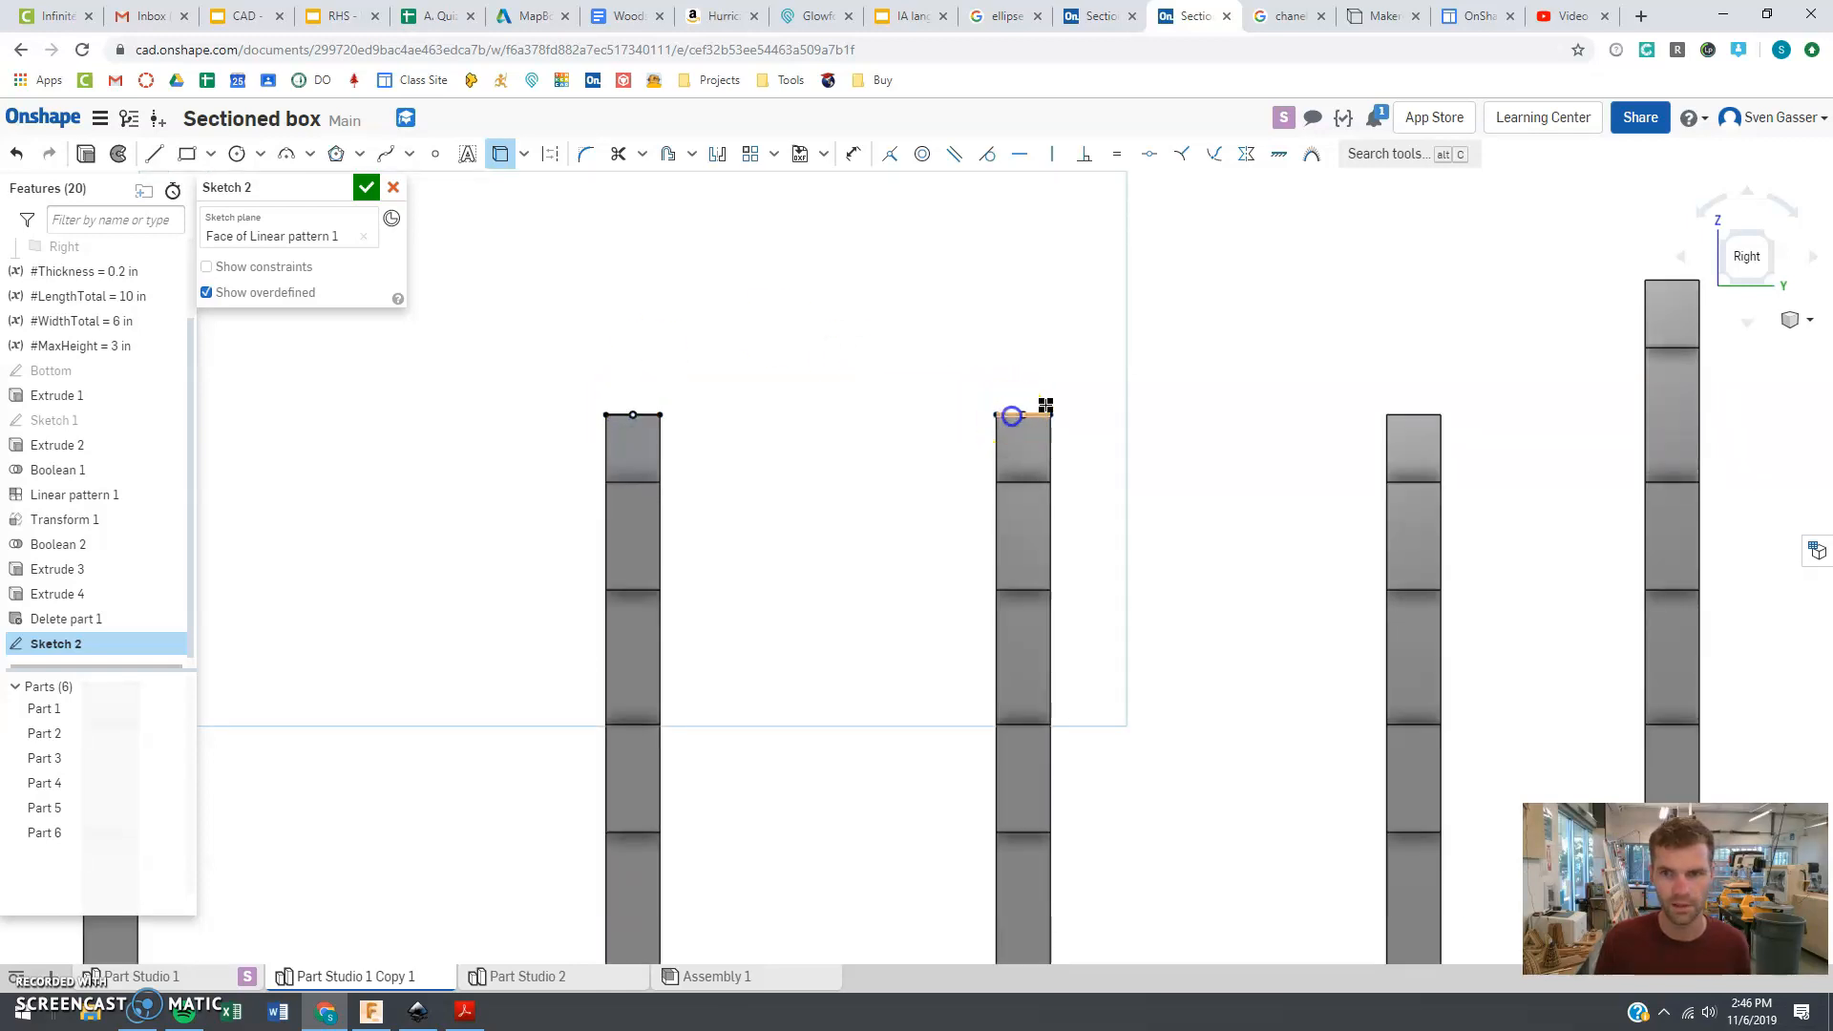
pyautogui.click(1018, 414)
pyautogui.click(1400, 414)
pyautogui.click(1654, 279)
pyautogui.scroll(-3, 1034, 267)
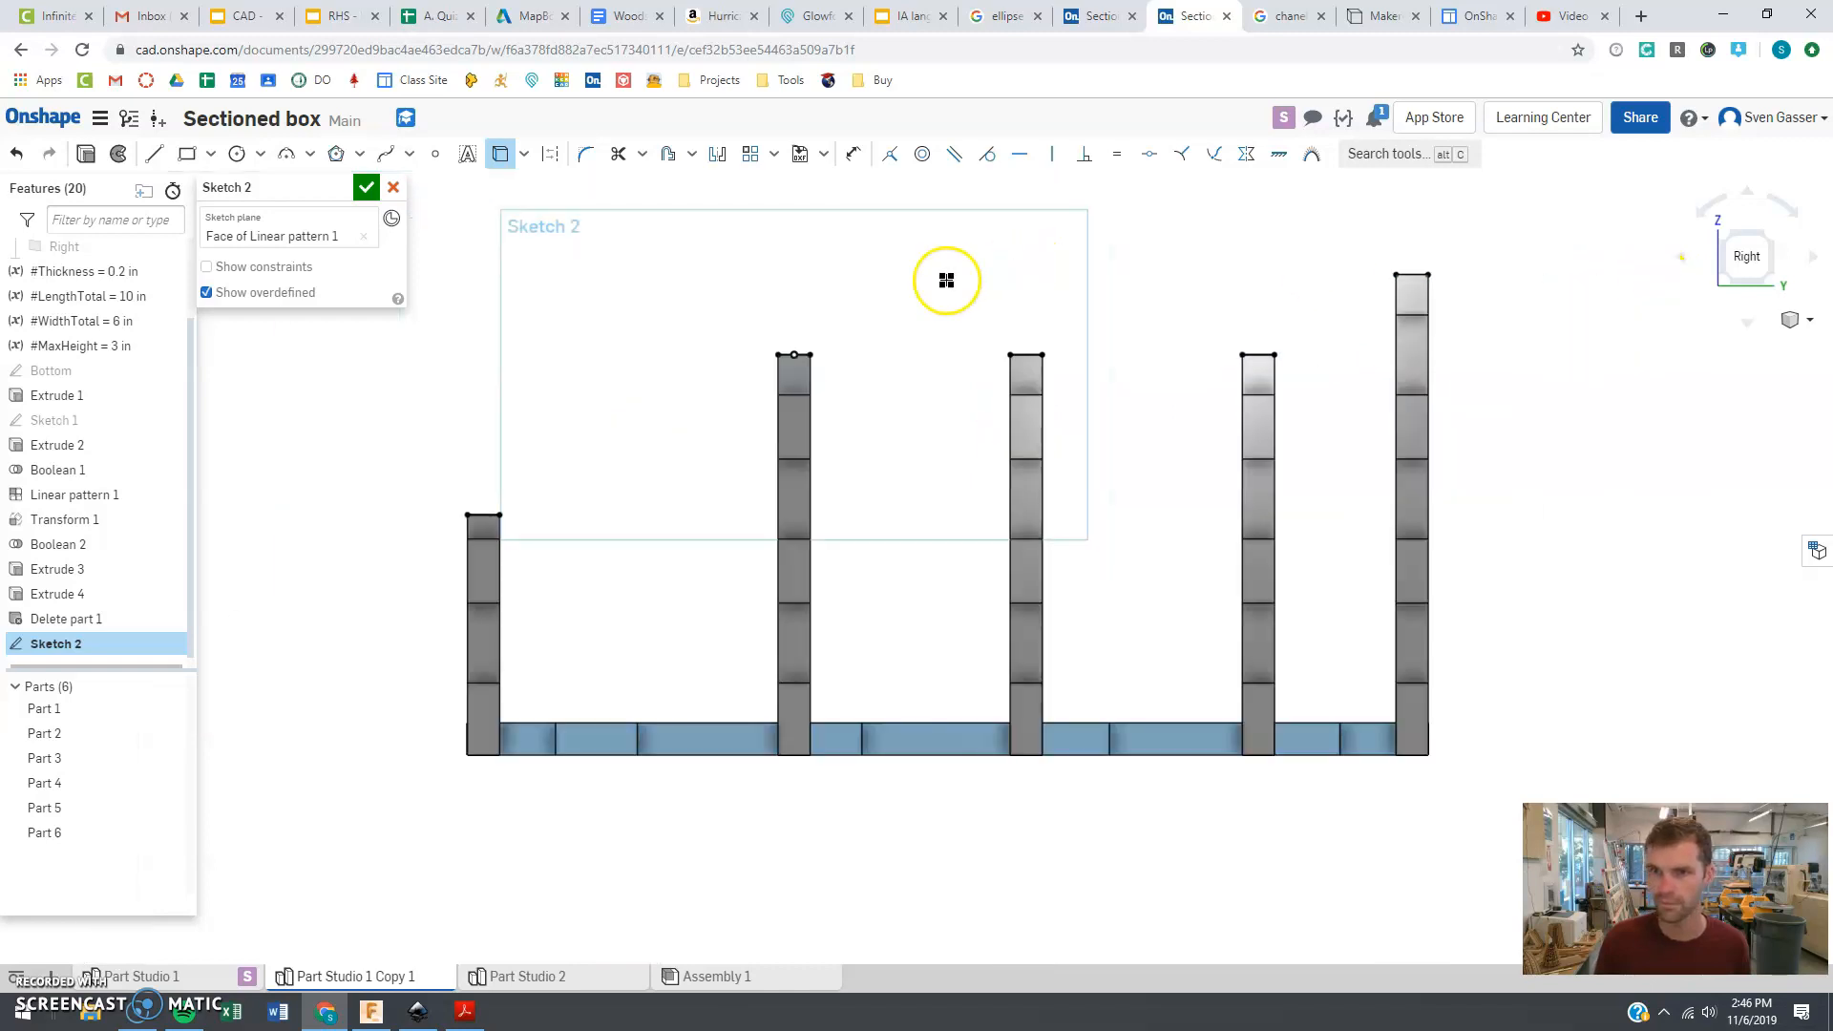
pyautogui.scroll(1, 811, 282)
pyautogui.scroll(1, 441, 825)
pyautogui.scroll(-2, 439, 825)
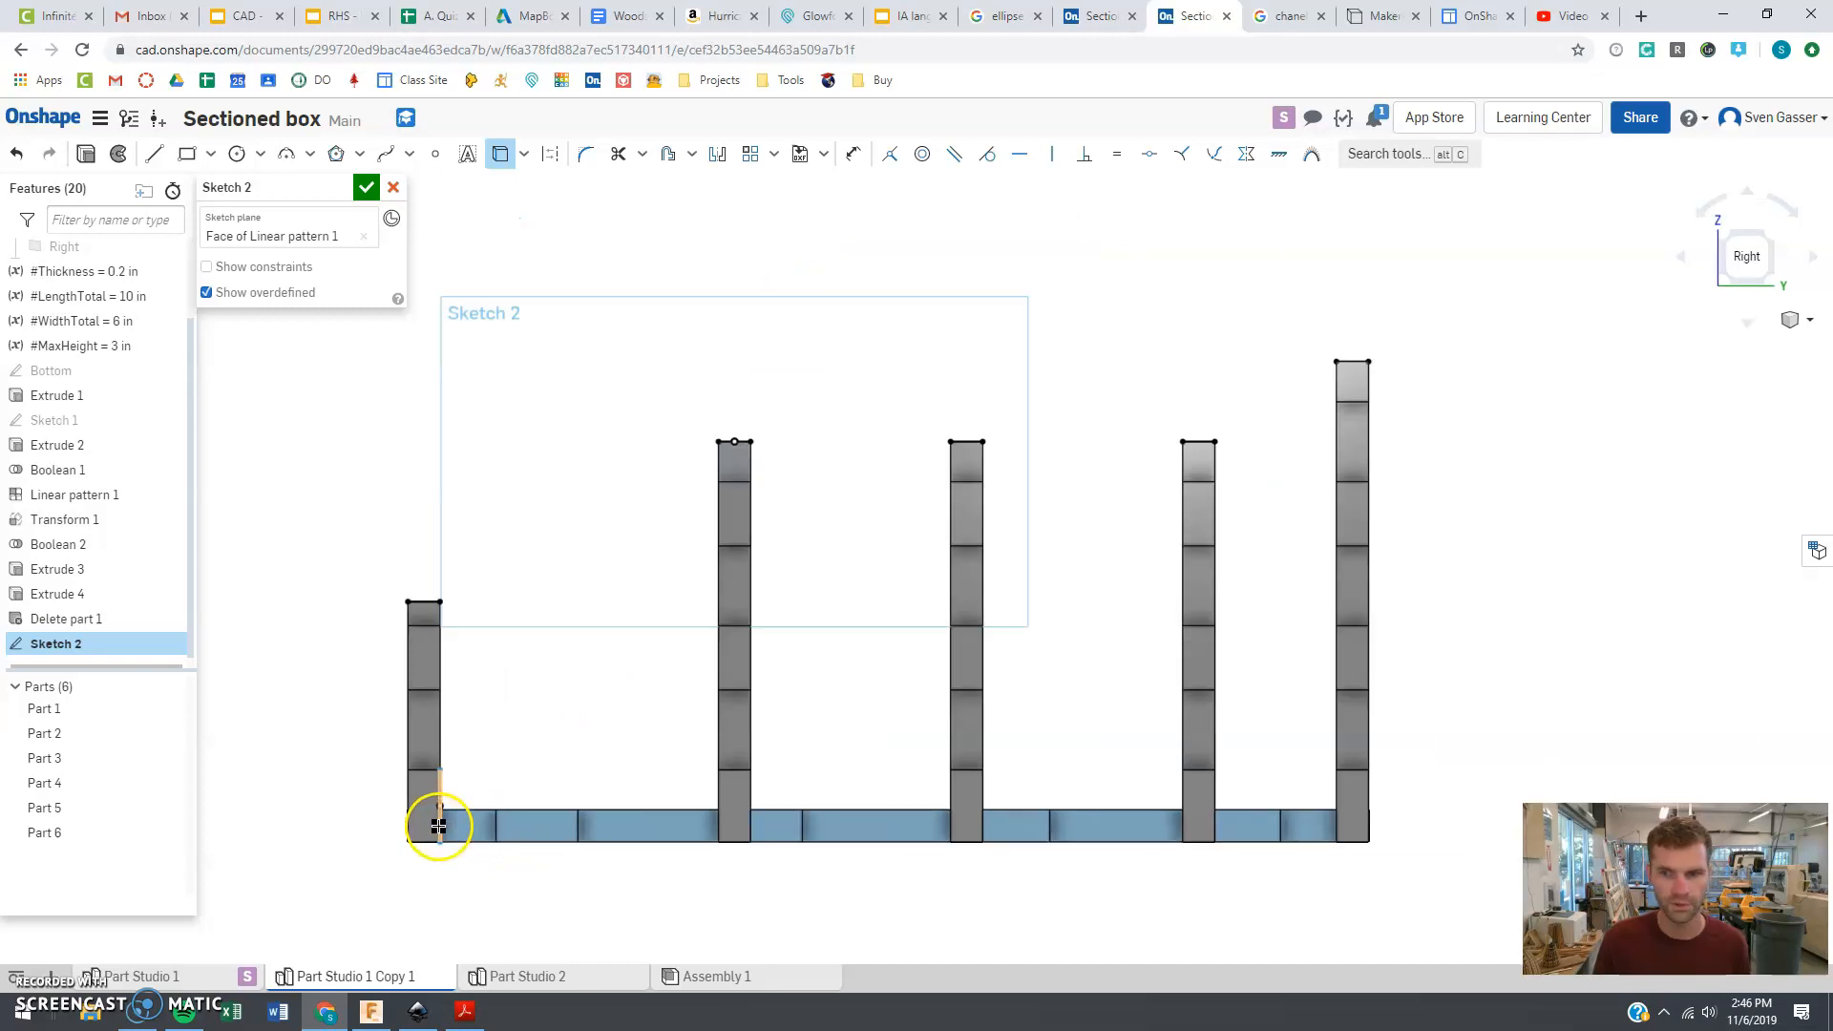
pyautogui.click(409, 840)
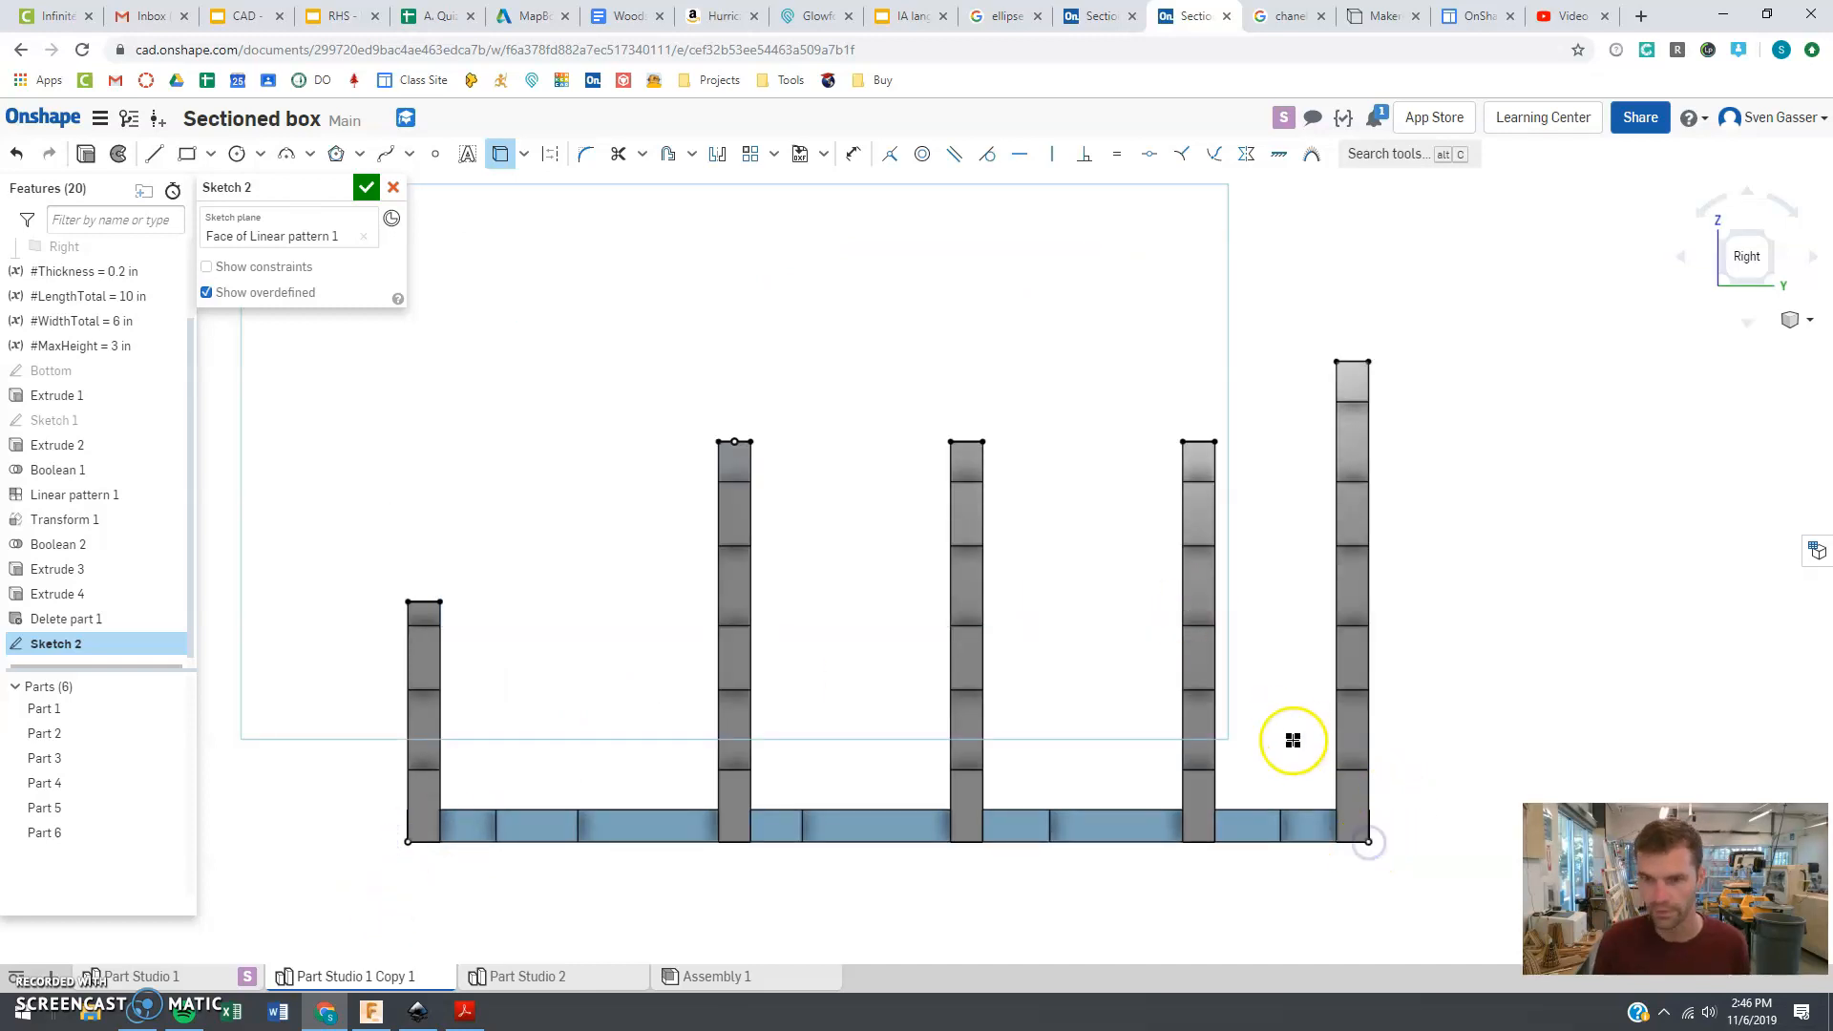
pyautogui.click(365, 185)
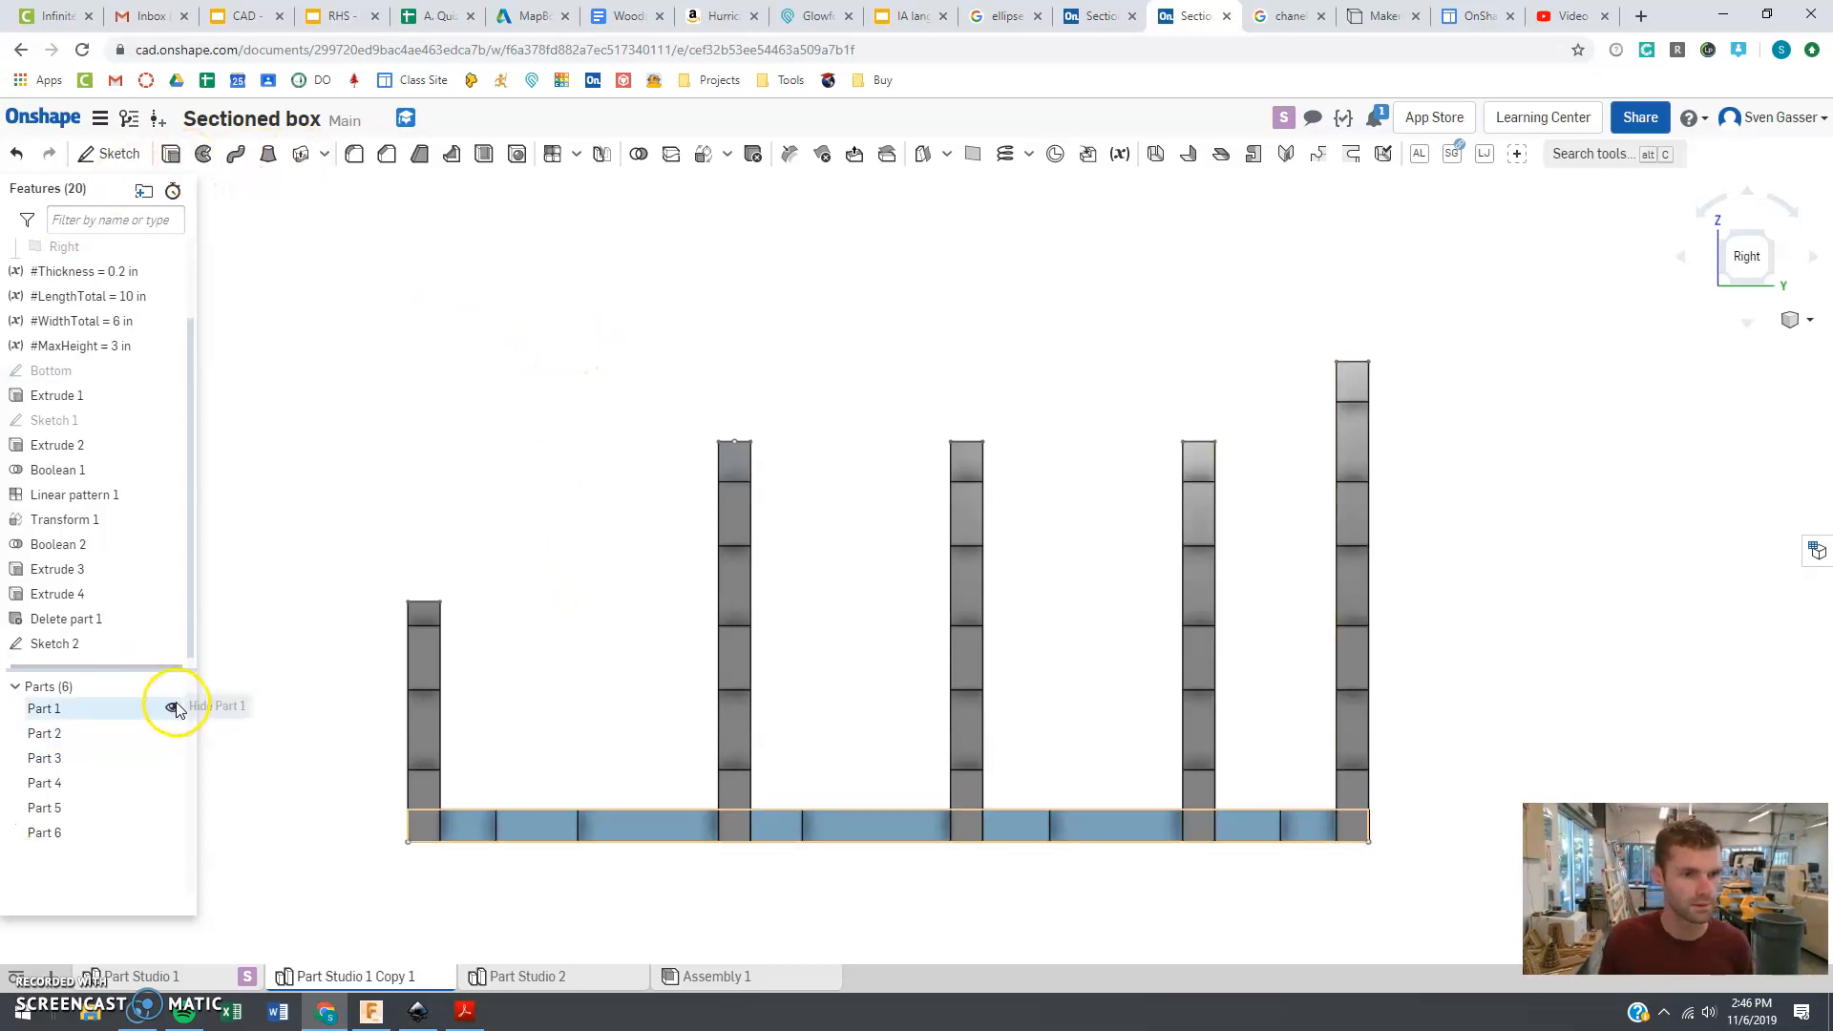
# - Hide Parts 1 through 6 so only the projected sketch geometry is displayed
pyautogui.click(173, 709)
pyautogui.click(173, 731)
pyautogui.click(173, 757)
pyautogui.click(173, 782)
pyautogui.click(175, 807)
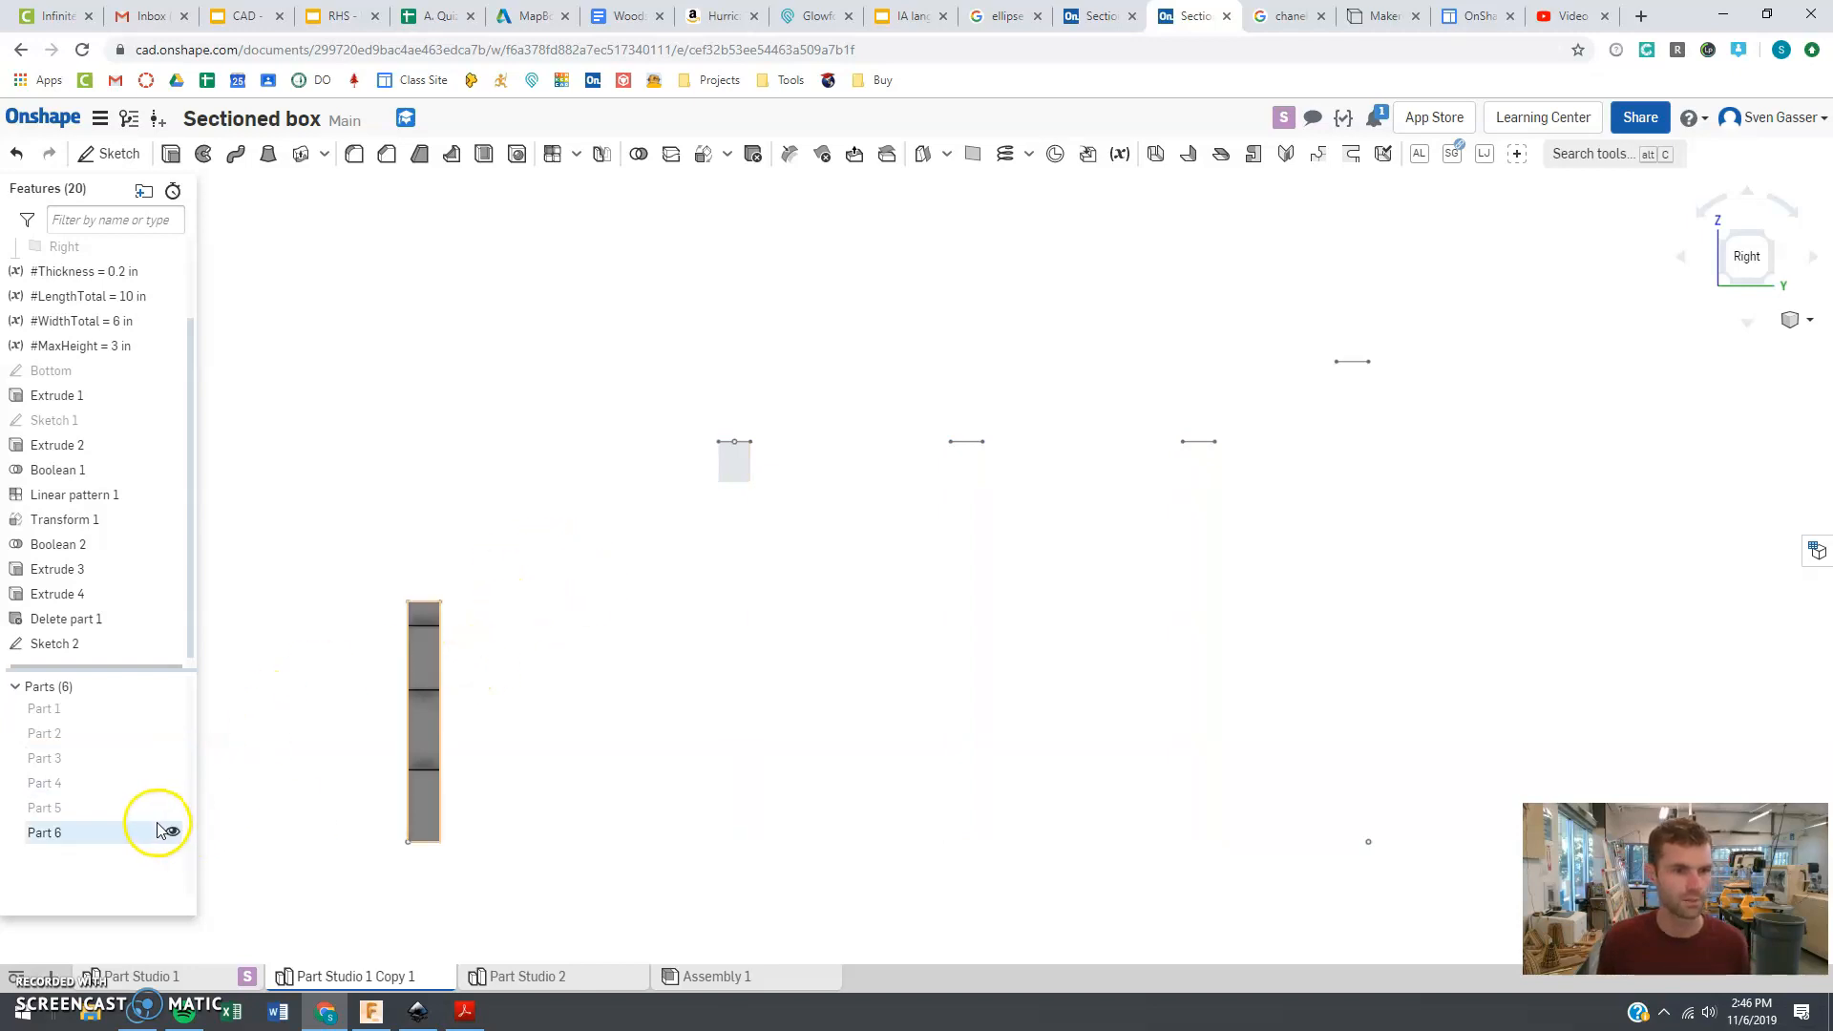
pyautogui.click(173, 834)
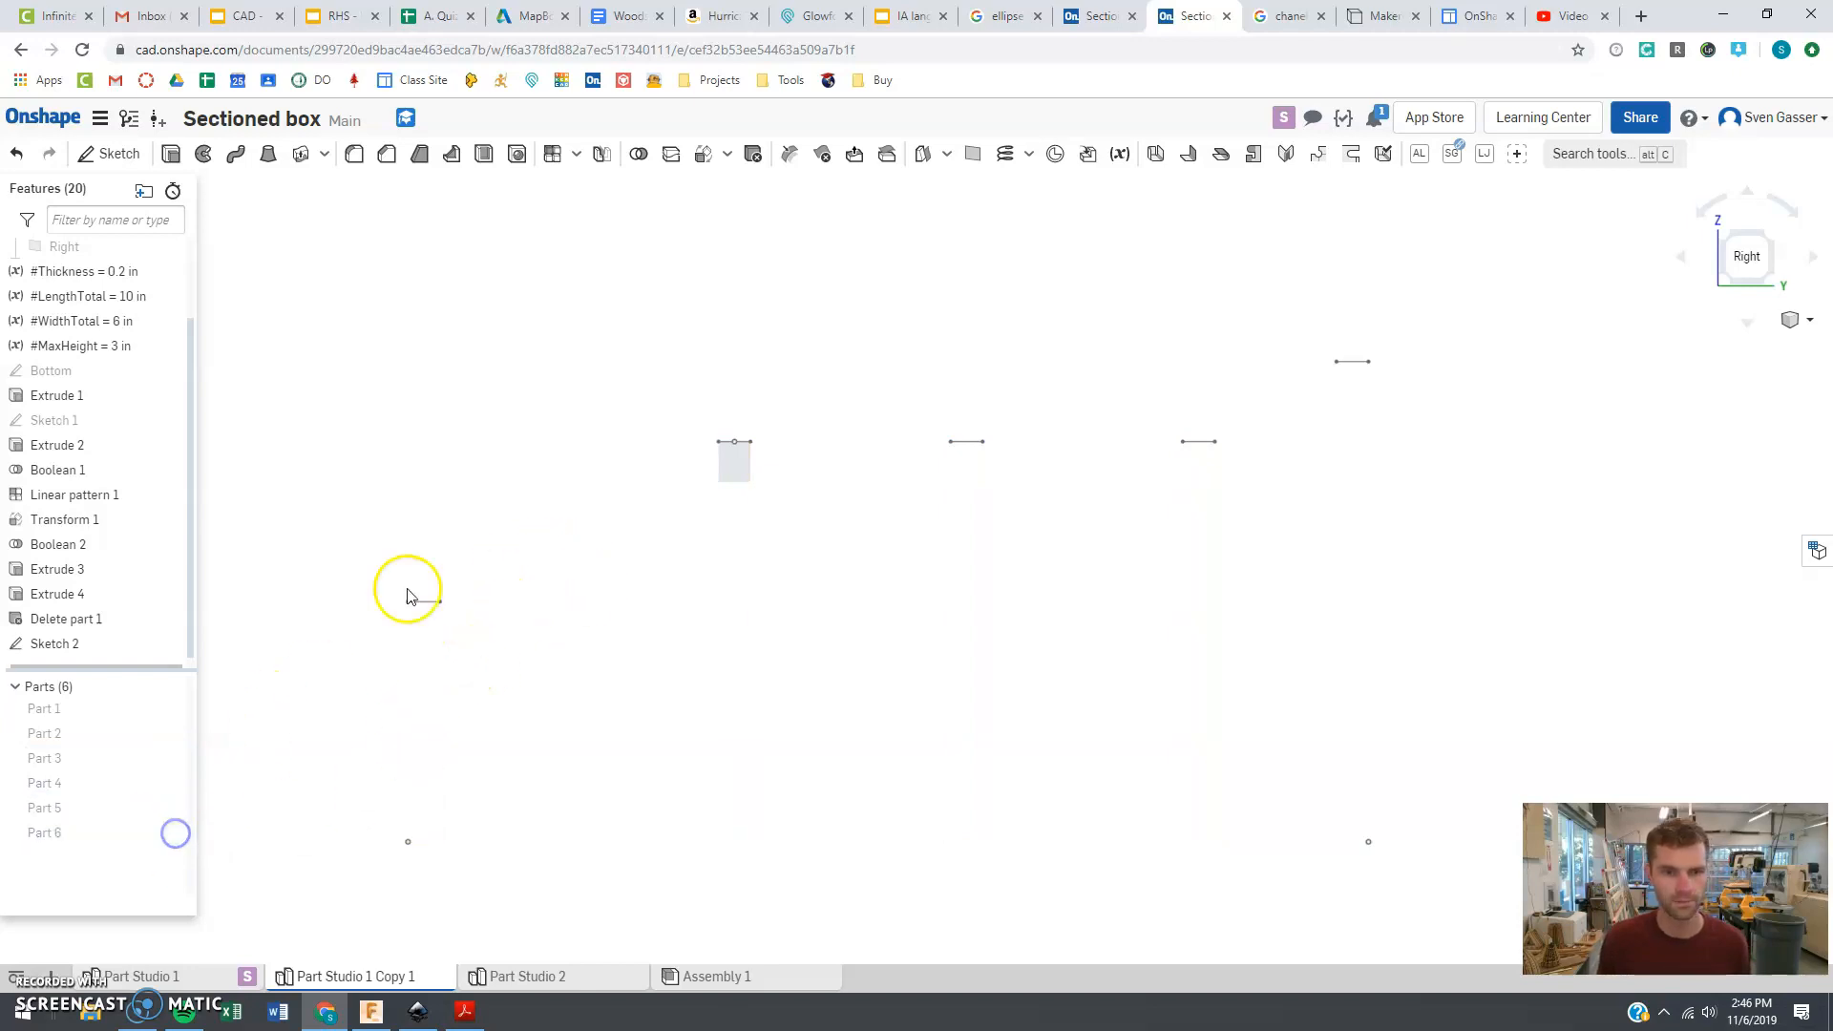
# - Reopen Sketch 2 for editing without starting a new sketch
pyautogui.click(92, 156)
pyautogui.click(393, 189)
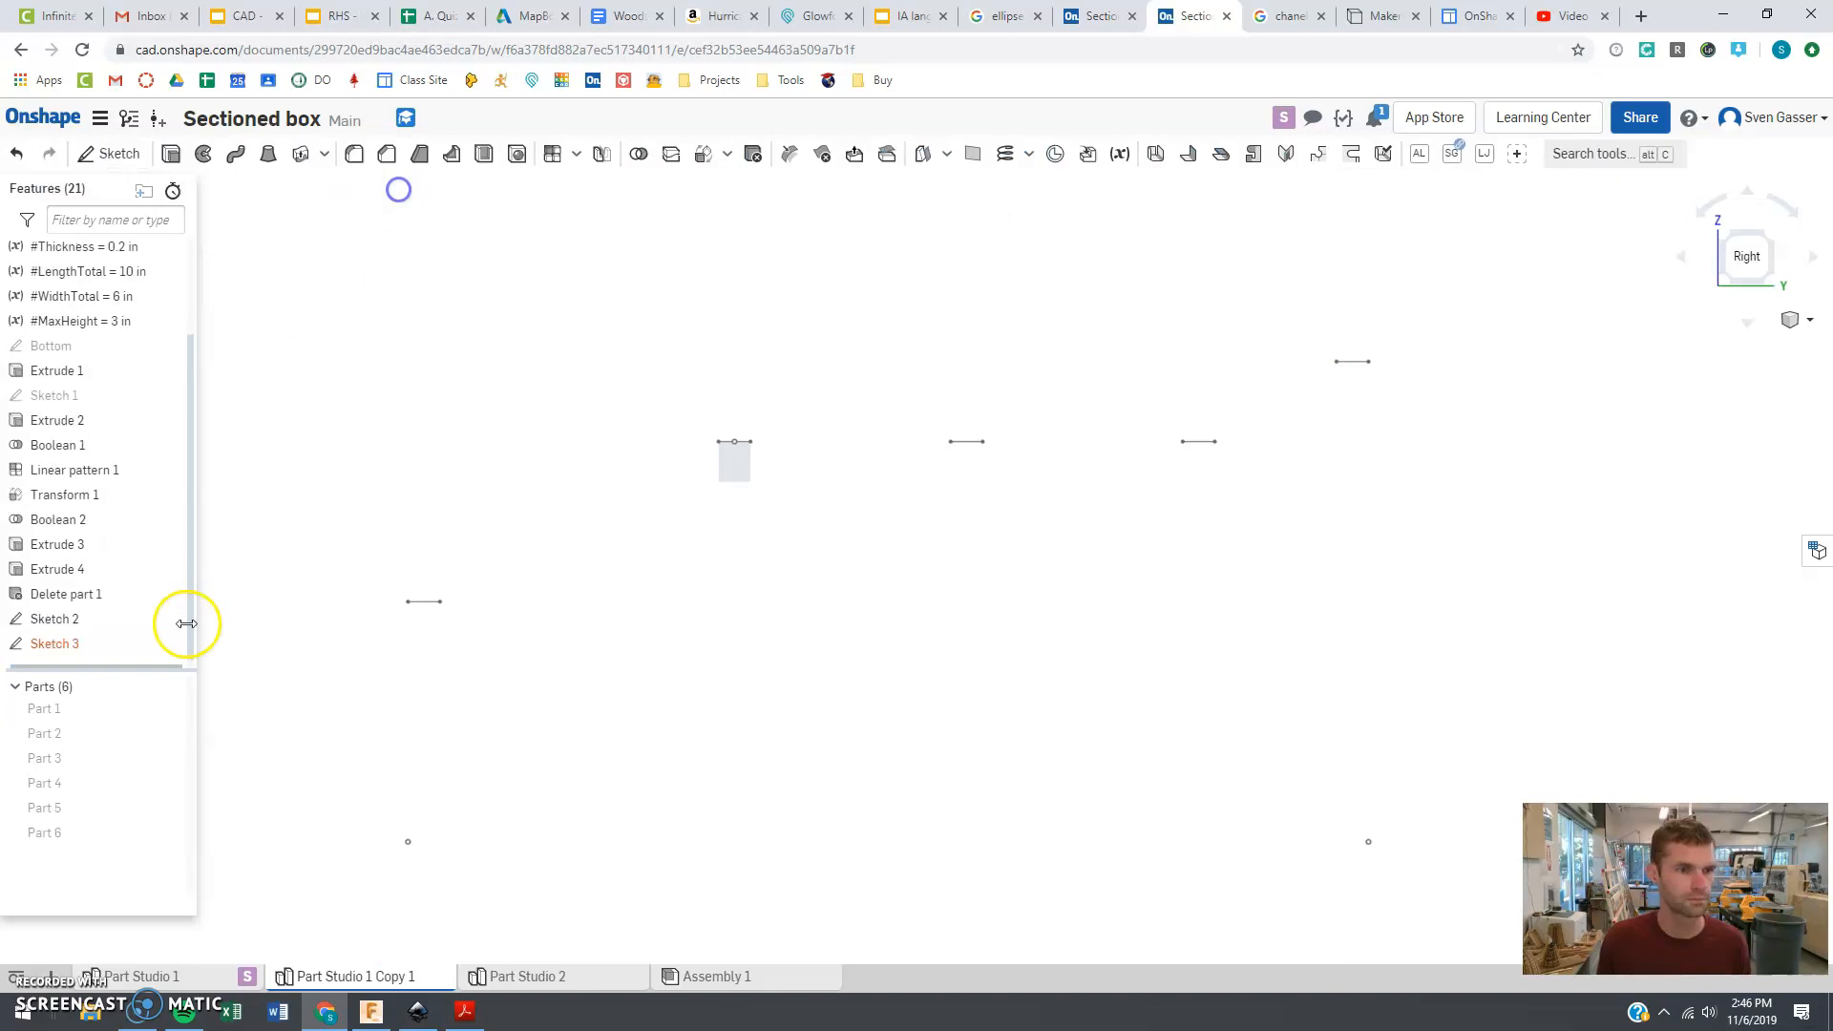
pyautogui.click(86, 633)
pyautogui.doubleClick(84, 632)
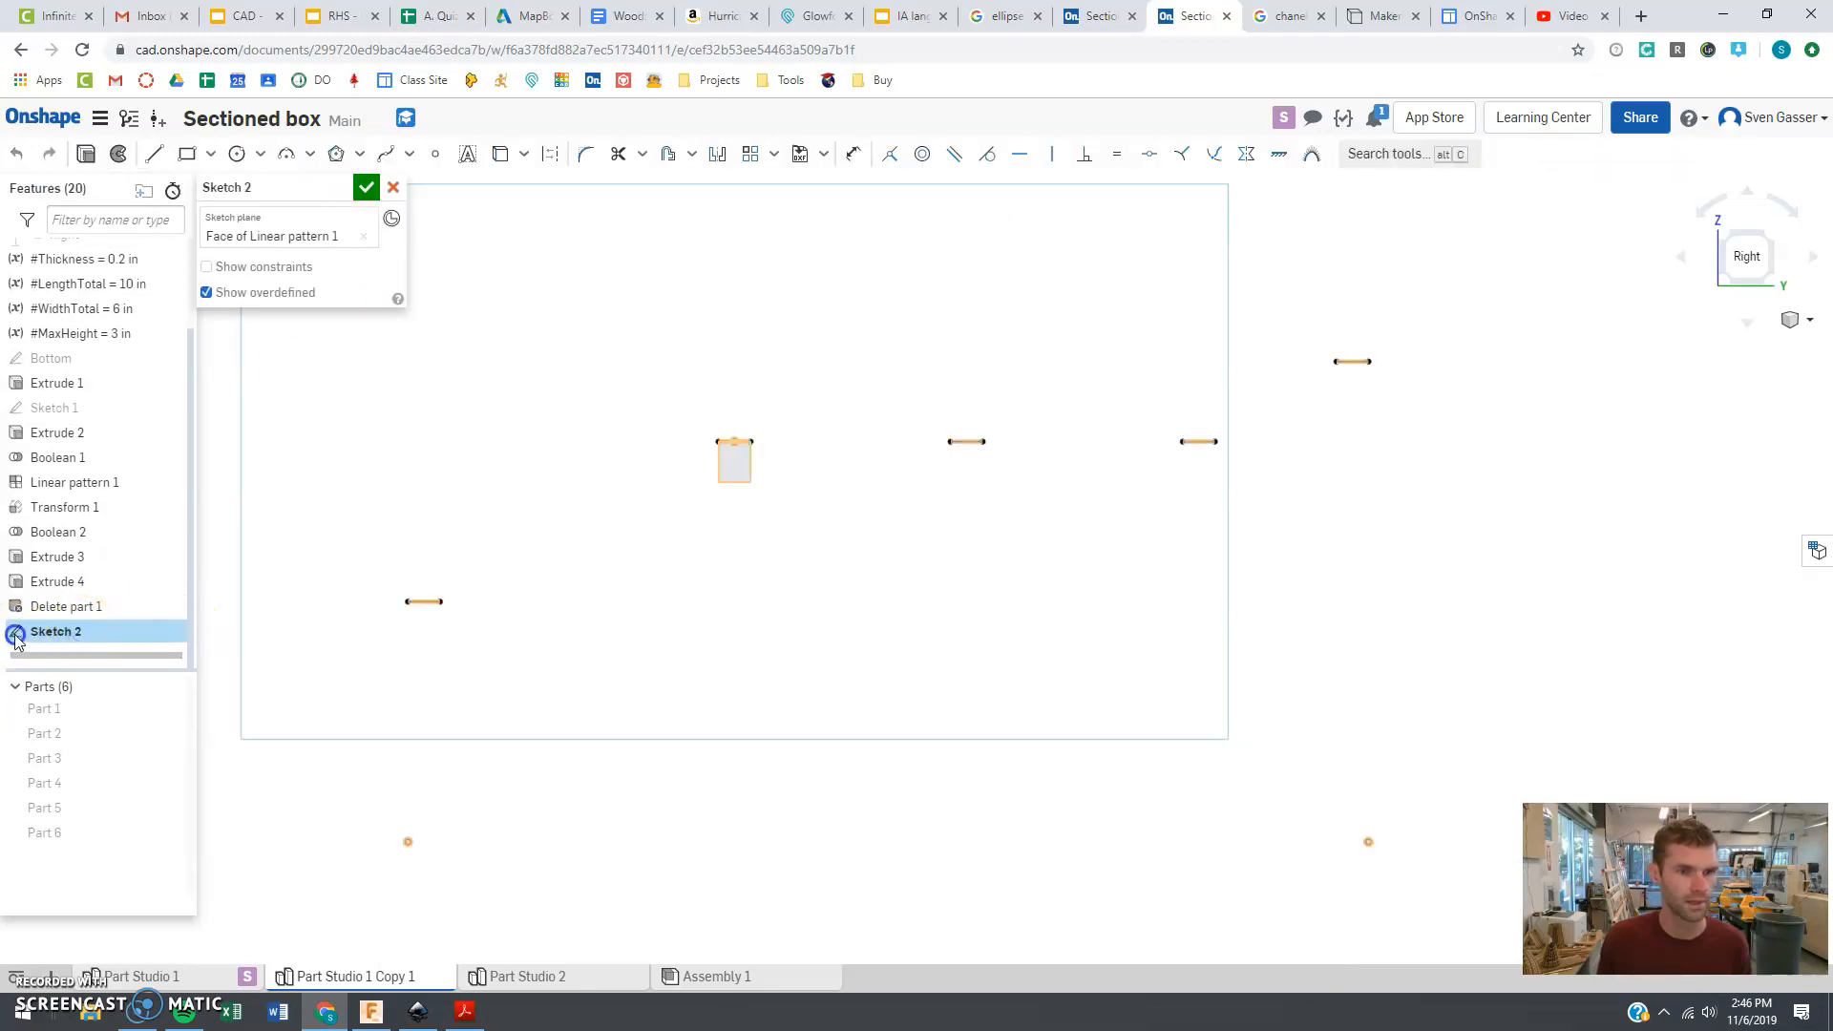
pyautogui.click(155, 160)
pyautogui.click(408, 602)
pyautogui.click(409, 838)
pyautogui.press('Escape')
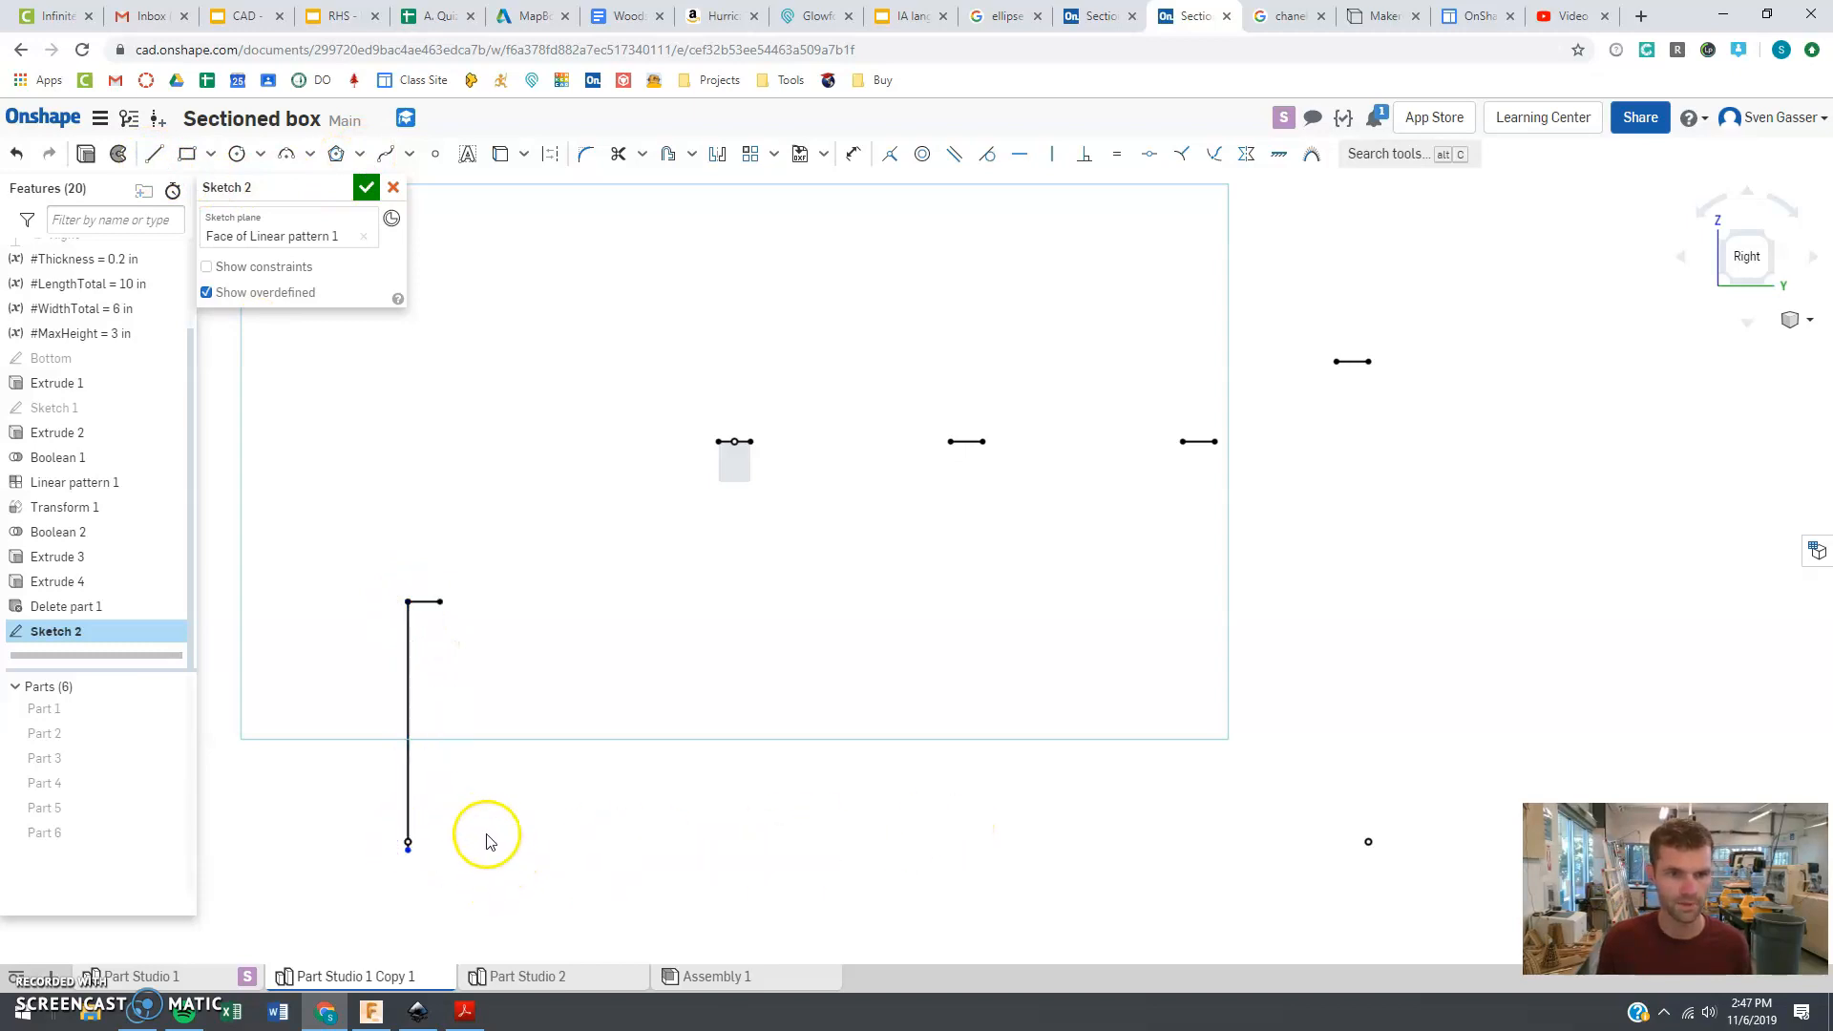
pyautogui.hotkey('ctrl', 'z')
# - Sketch lines from the shortest divider's outer top corner down to the base, along the bottom, and up to the tallest divider's outer top corner
pyautogui.click(154, 153)
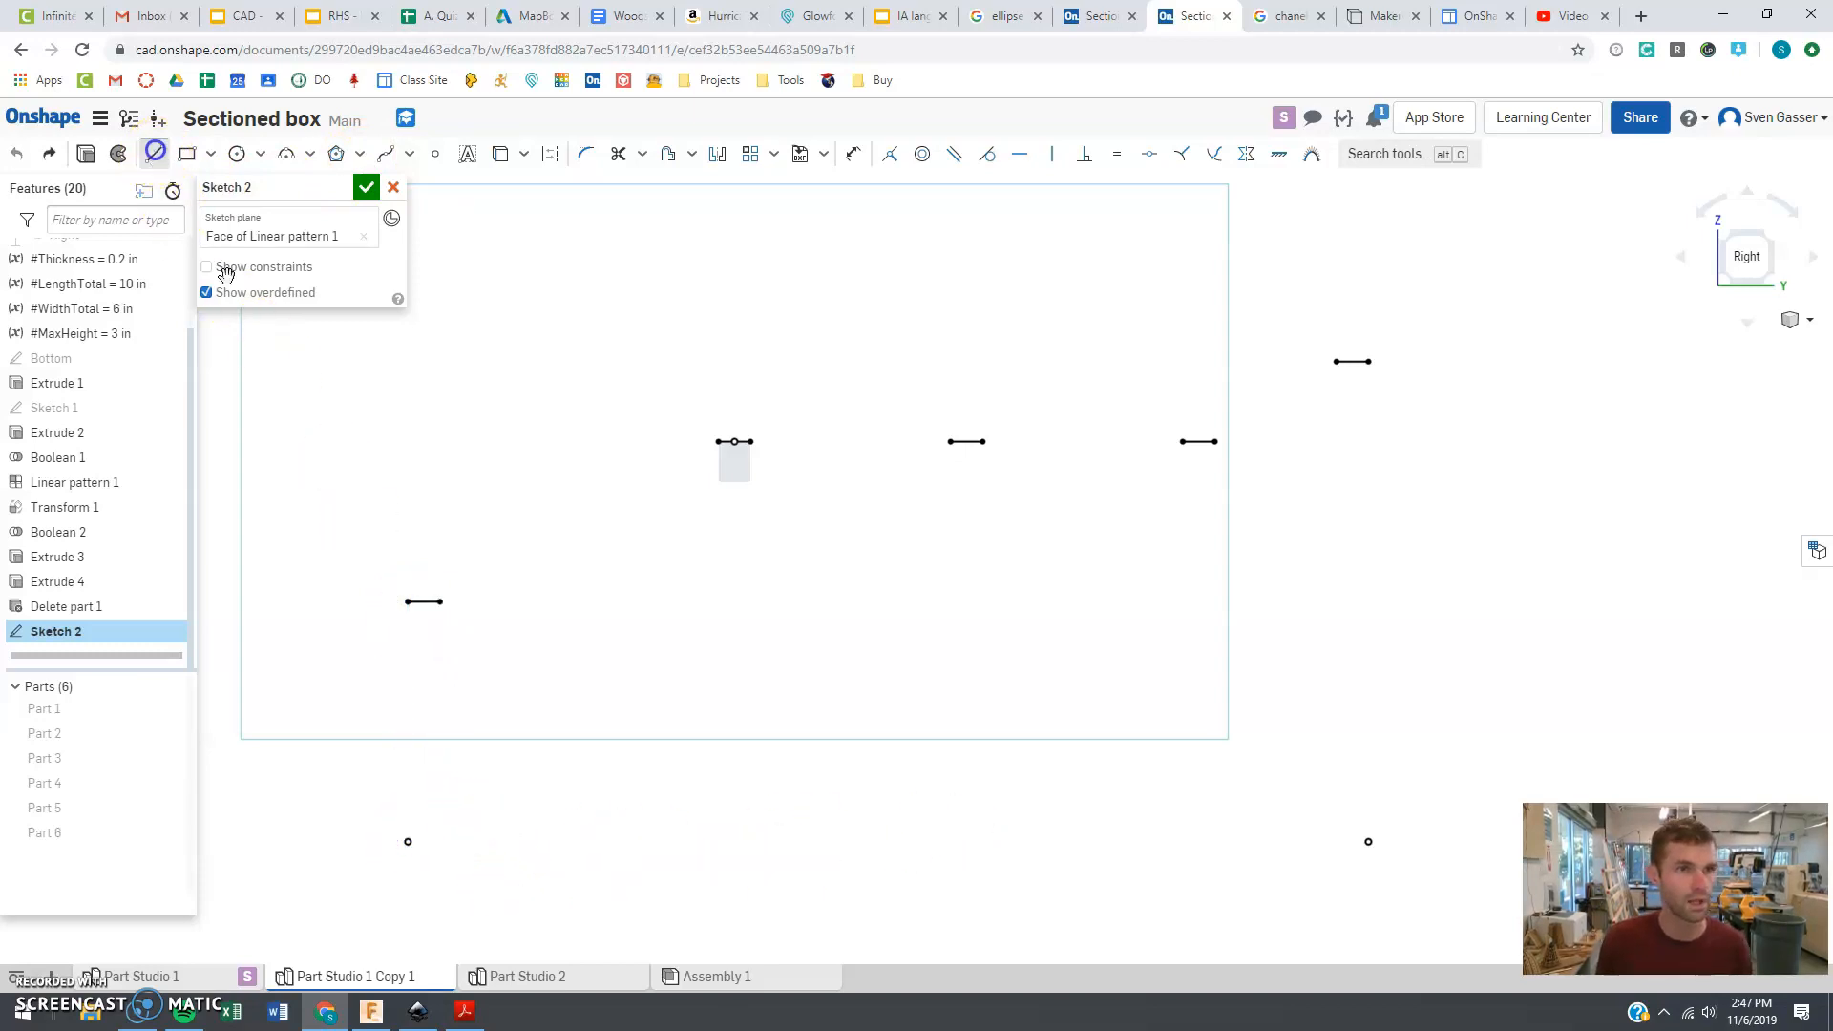
pyautogui.moveTo(408, 602); pyautogui.dragTo(407, 842)
pyautogui.moveTo(1368, 841); pyautogui.dragTo(409, 841)
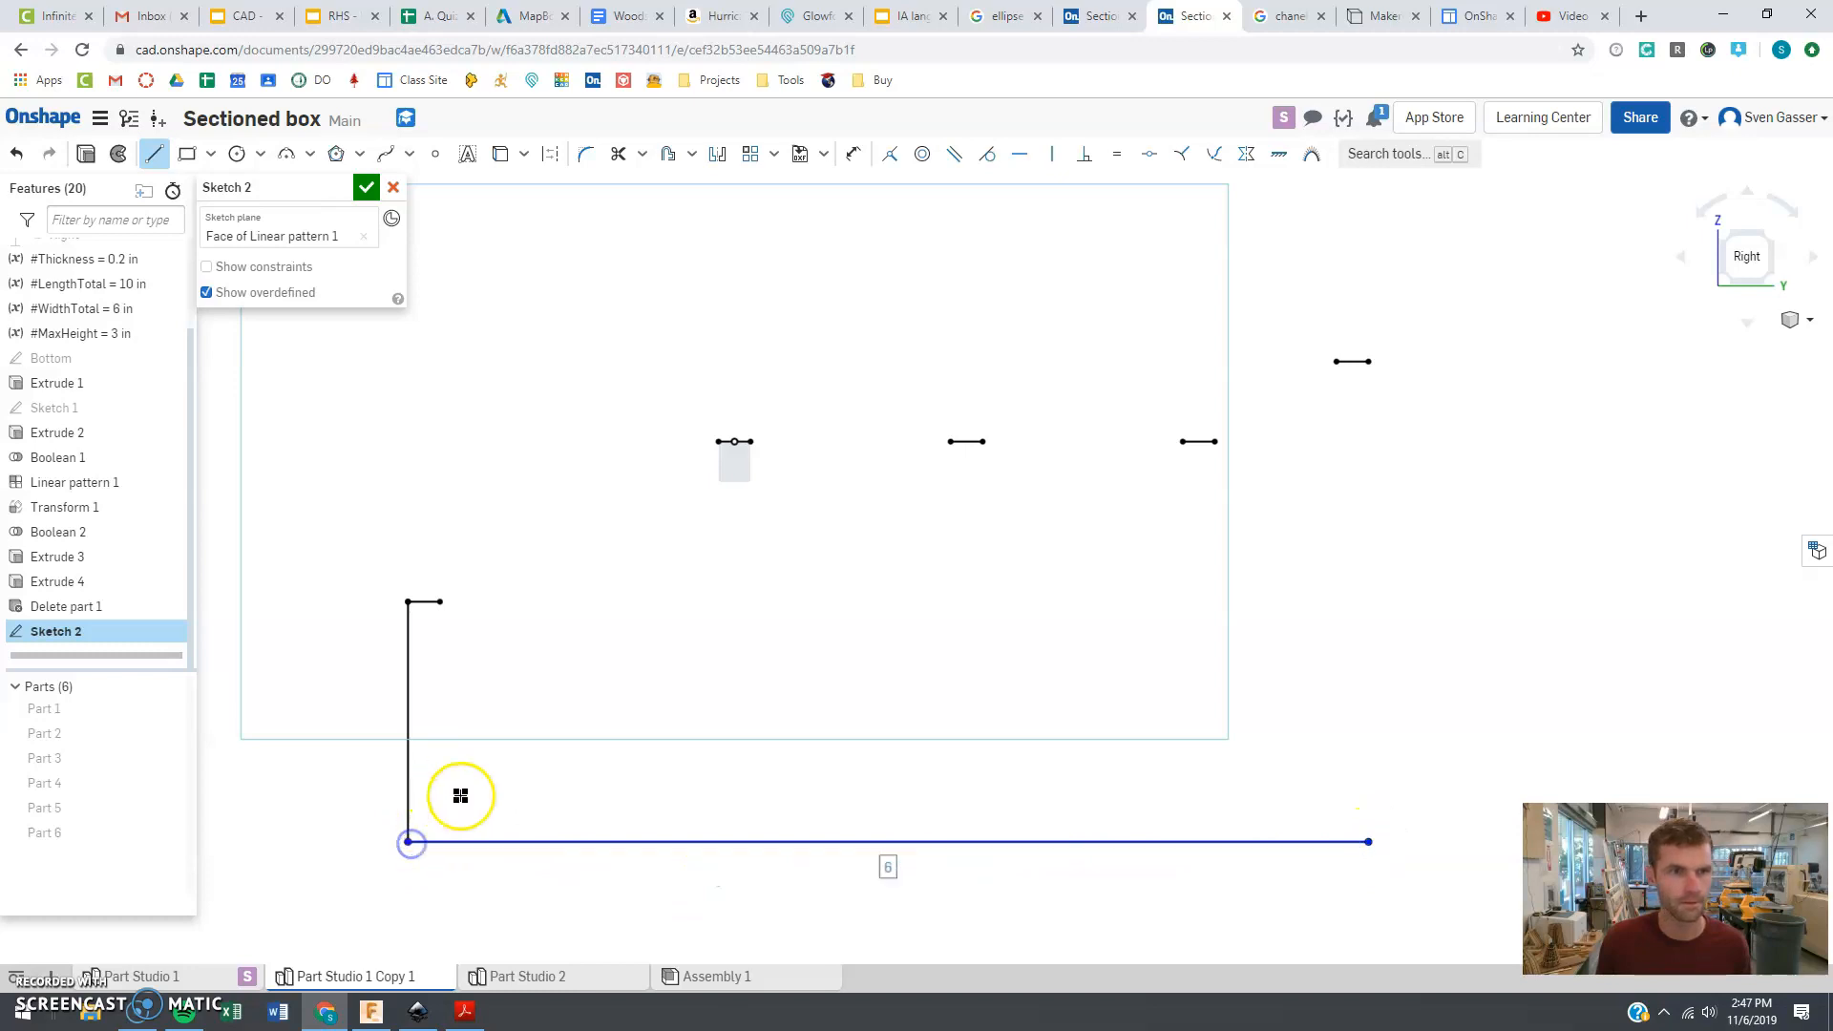
pyautogui.moveTo(1369, 840); pyautogui.dragTo(1369, 362)
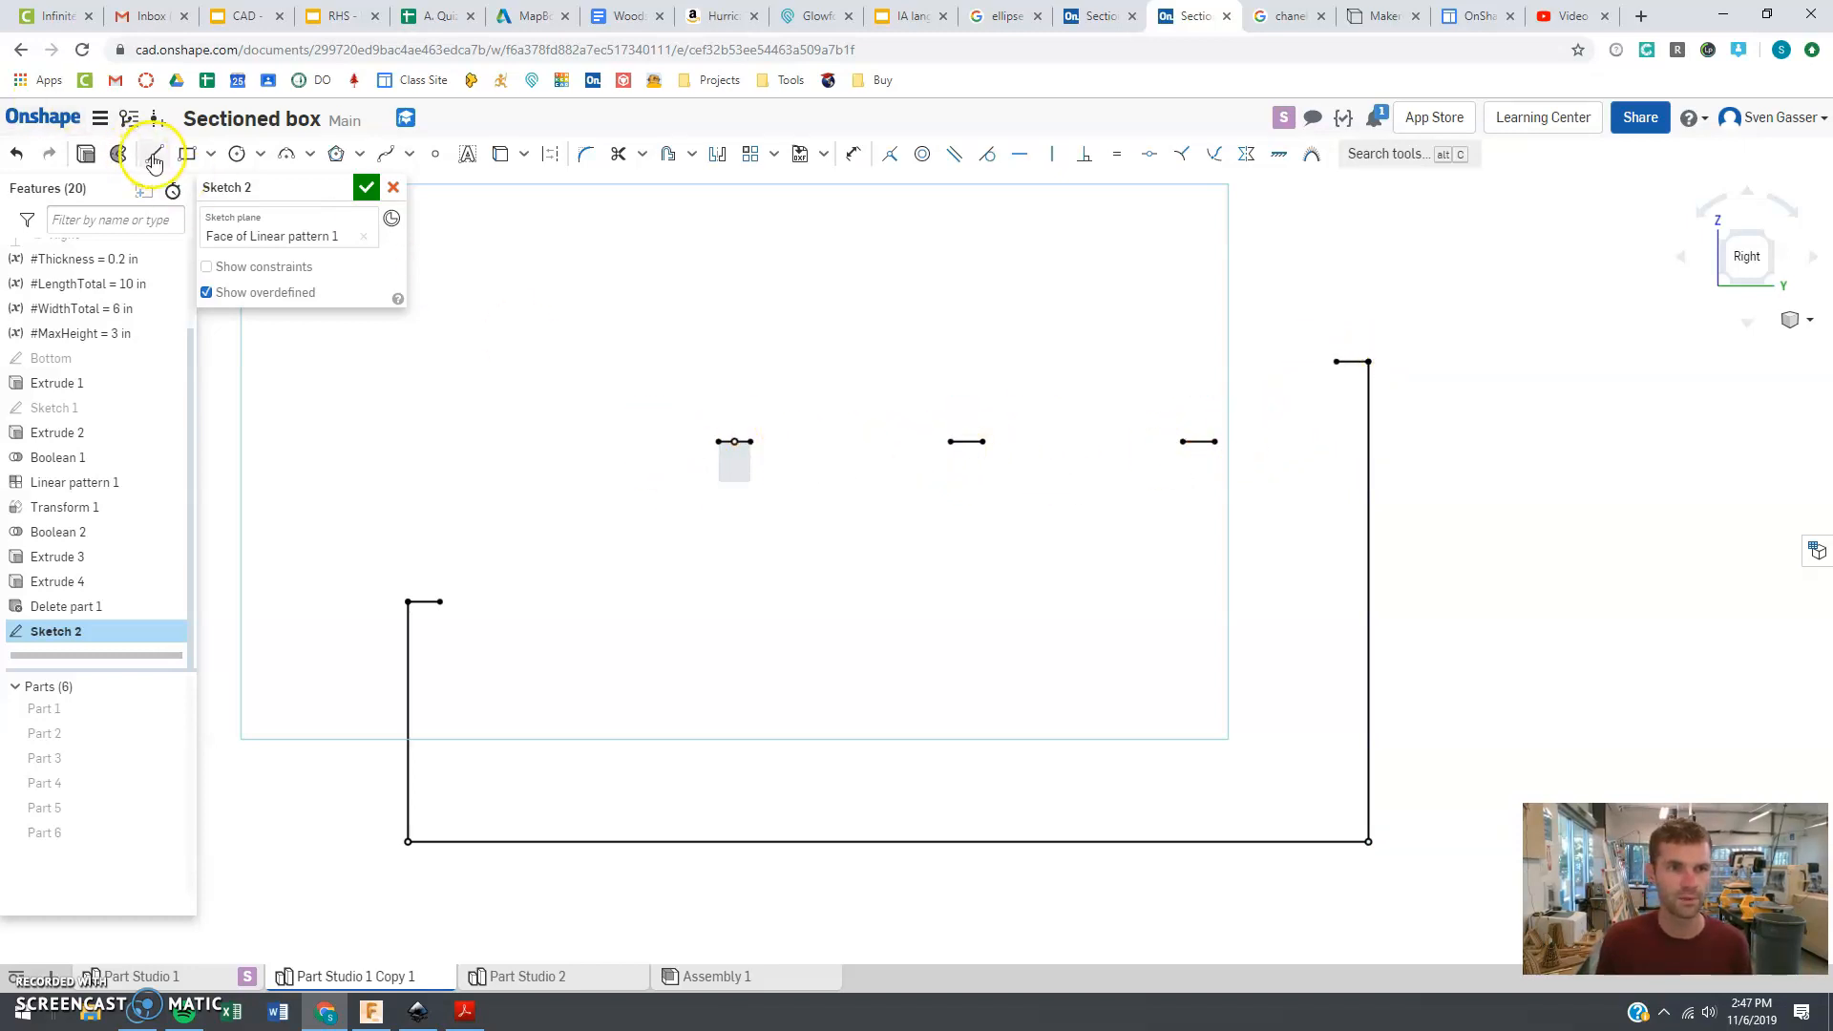
pyautogui.click(751, 441)
pyautogui.press('Escape')
pyautogui.press('l')
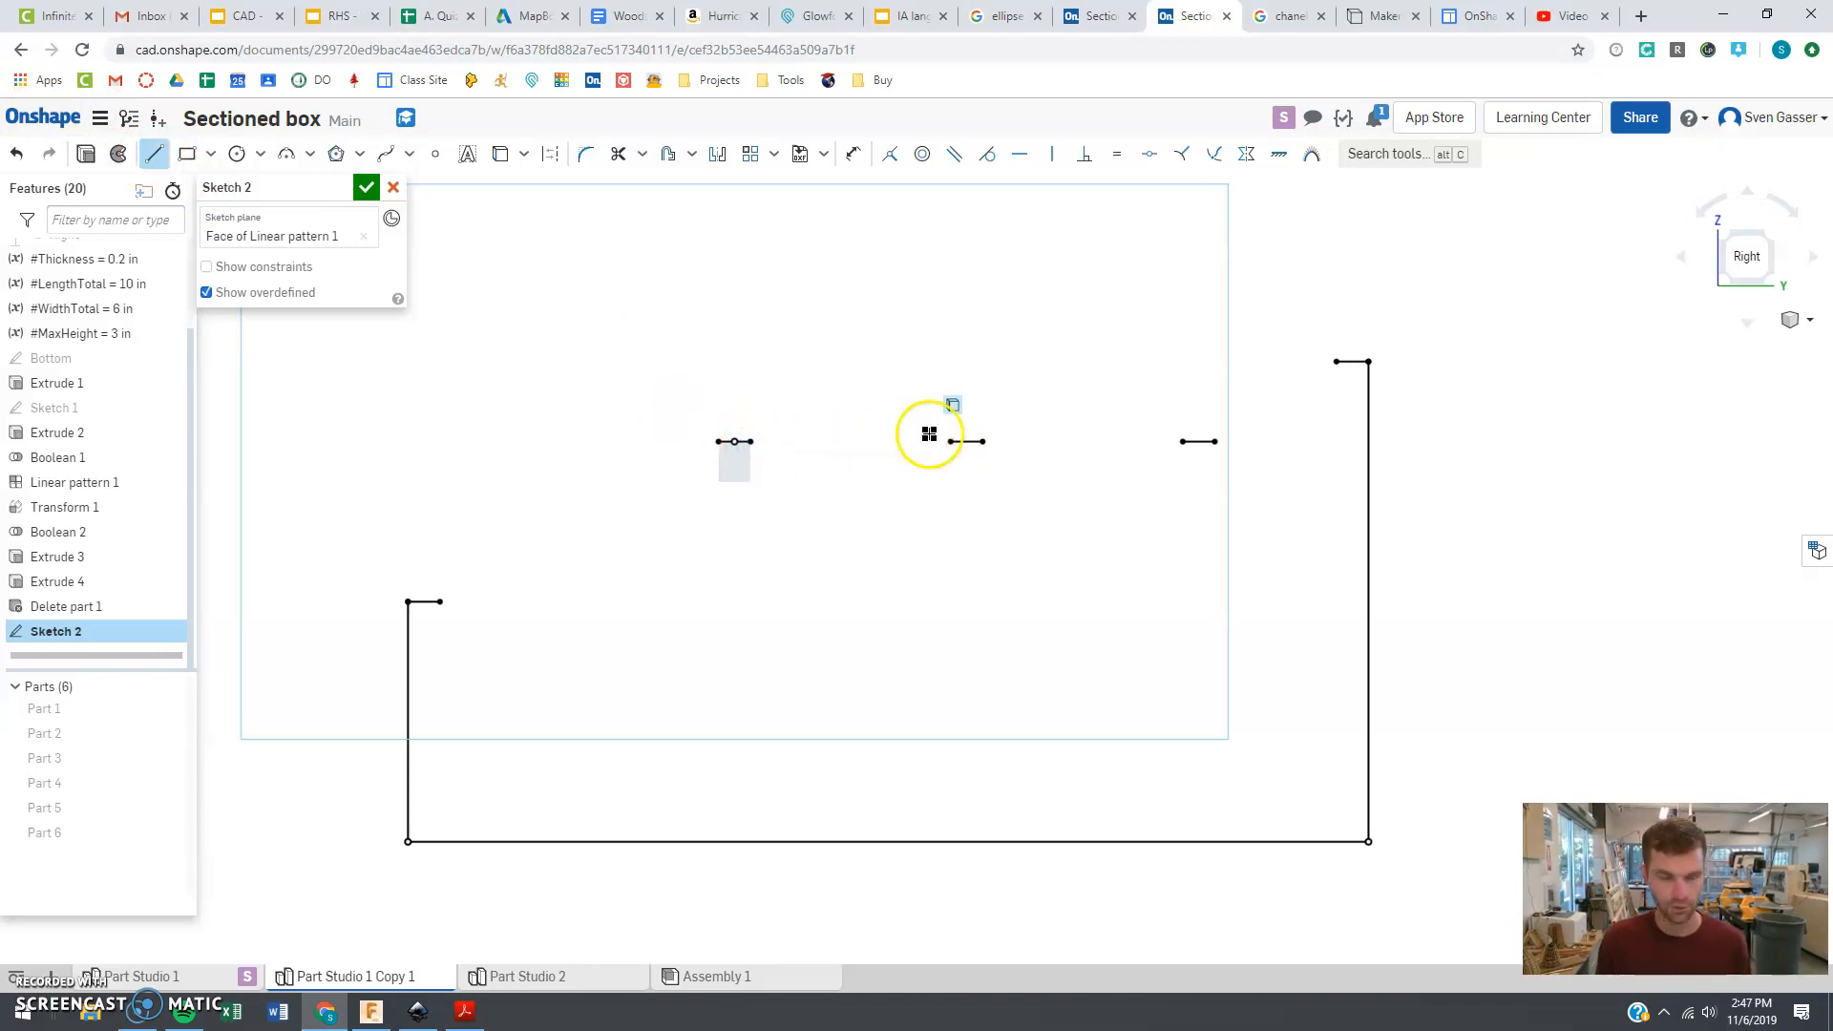
# - Sketch a shallow downward-sagging three-point arc between the facing ends of the second and third dividers' top edges
pyautogui.click(284, 155)
pyautogui.click(951, 441)
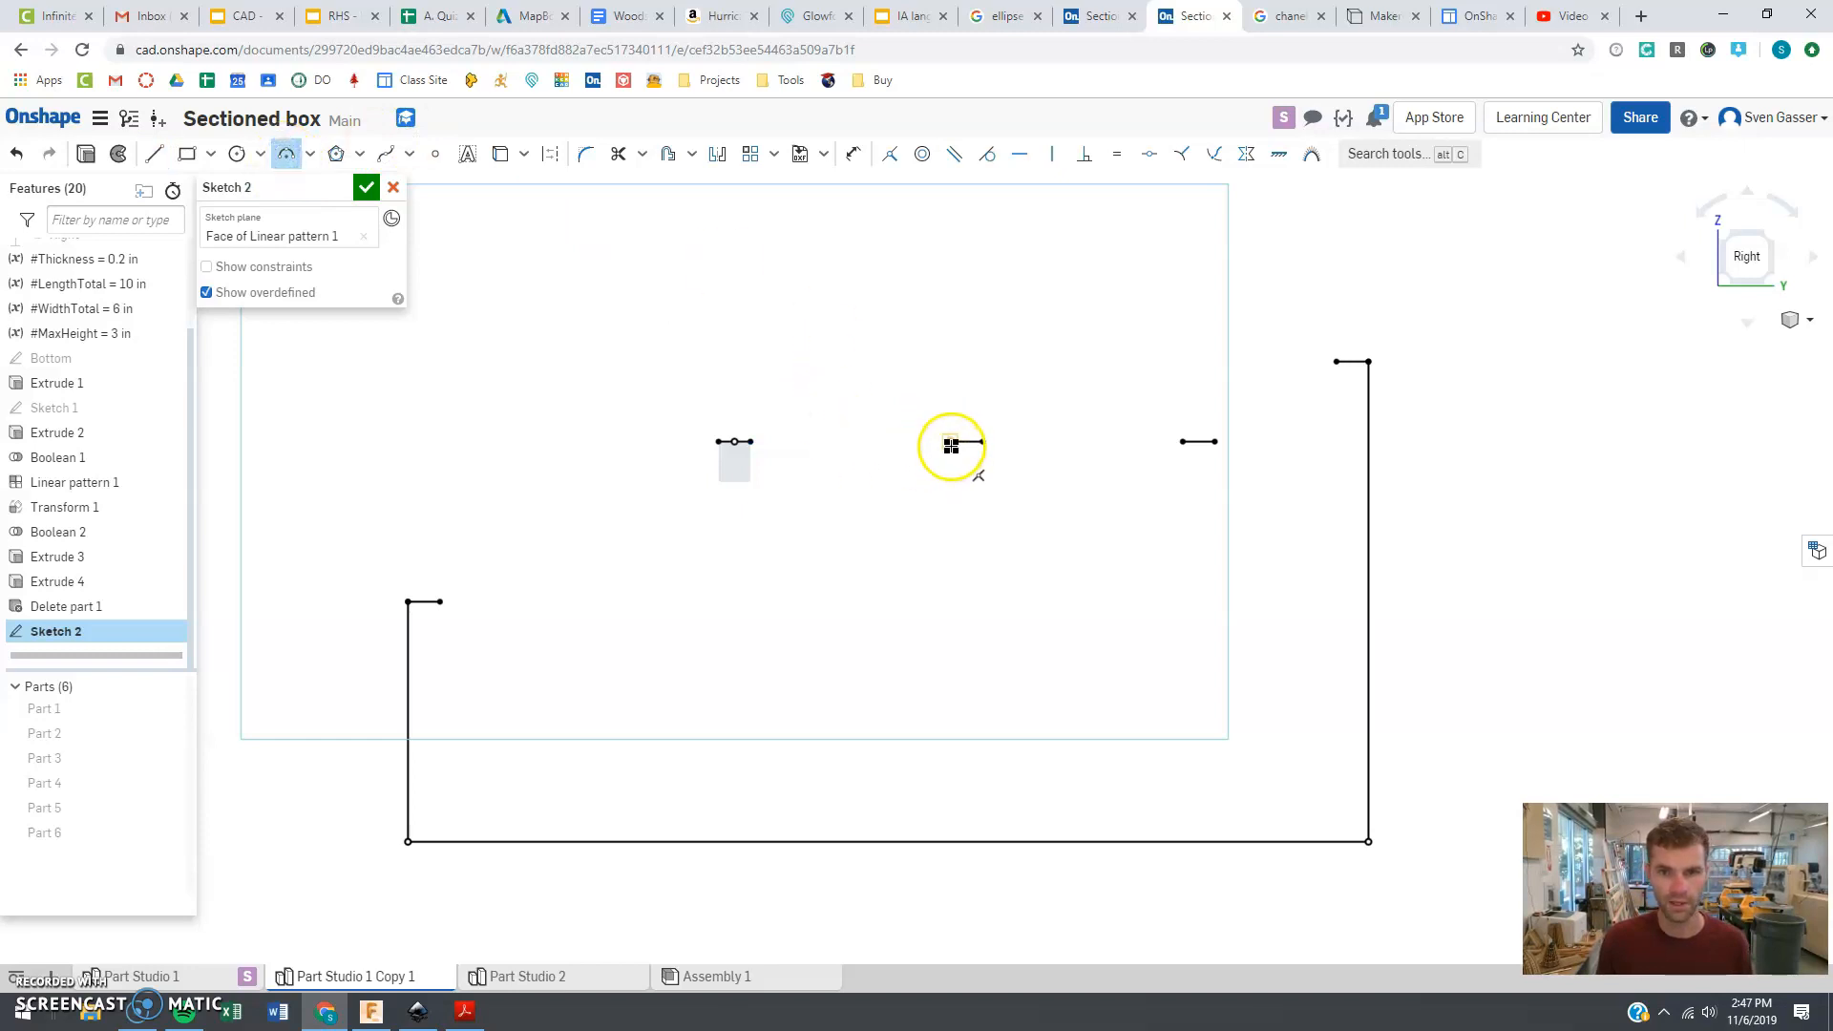
pyautogui.click(759, 439)
pyautogui.click(751, 442)
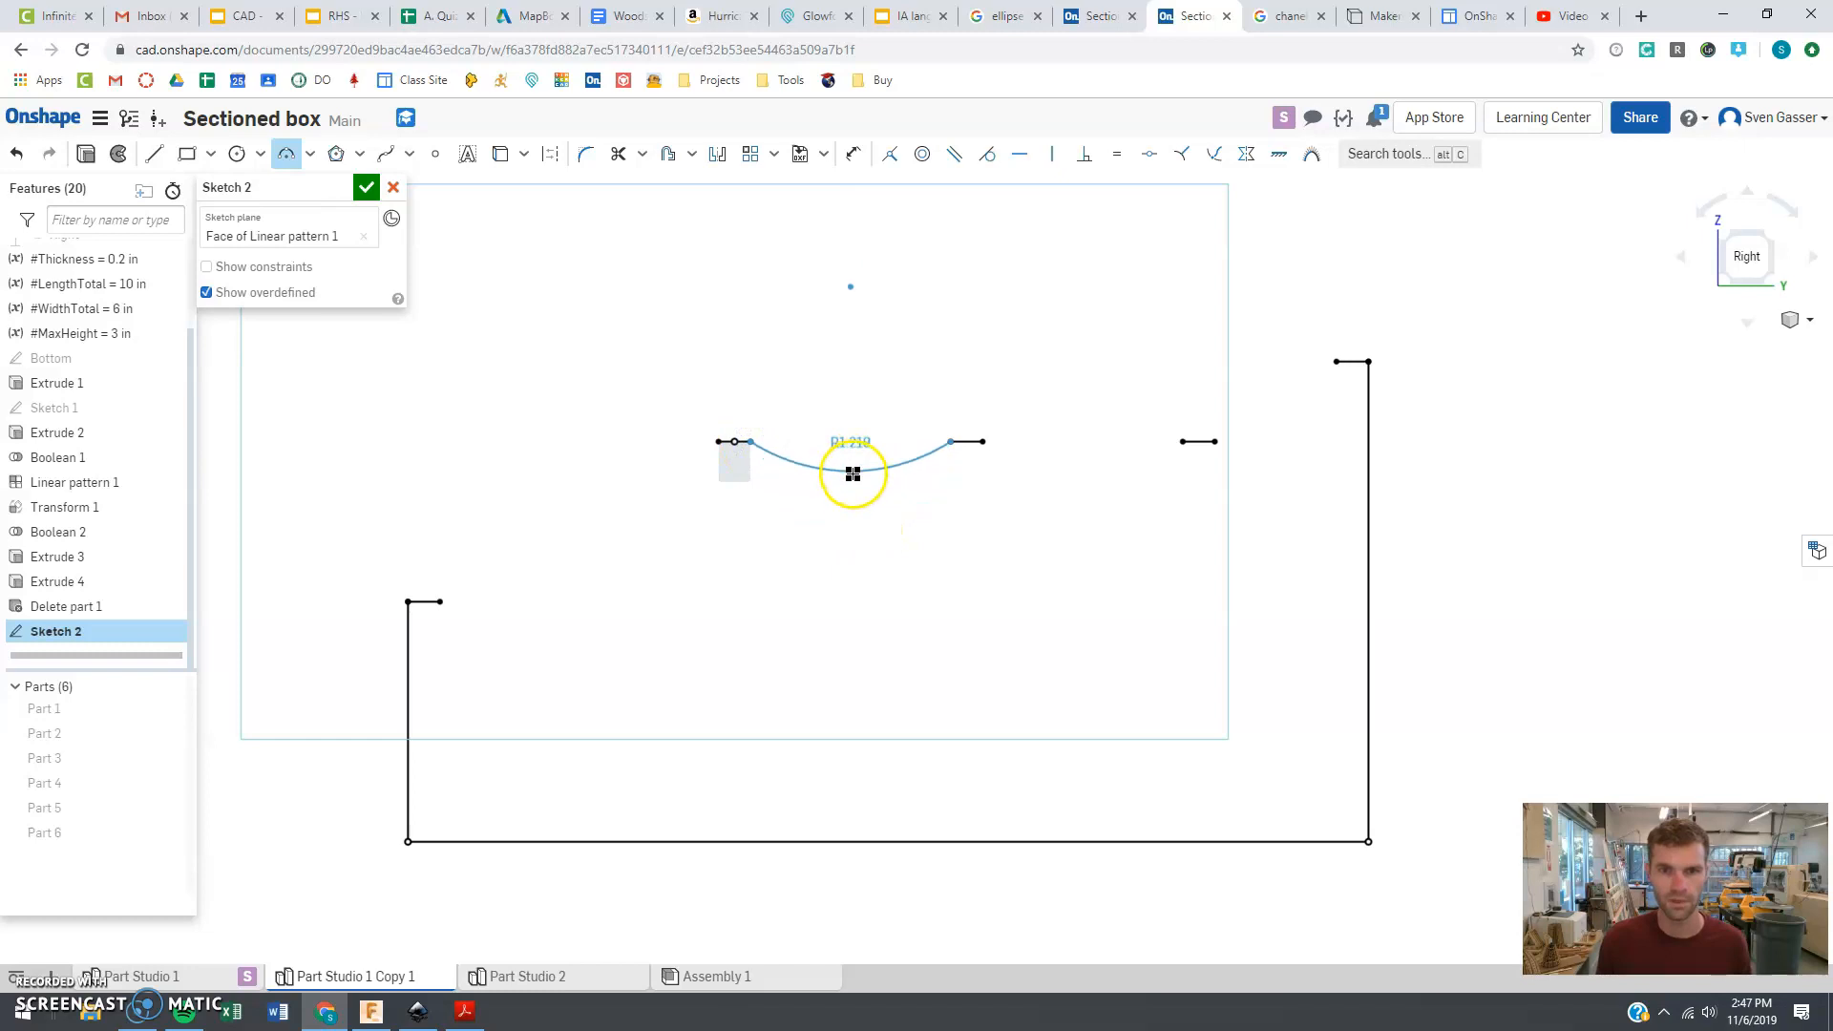
# - Draw a wavy spline between the third and fourth dividers' top edges and a straight line from the fourth divider to the tallest one
pyautogui.click(386, 154)
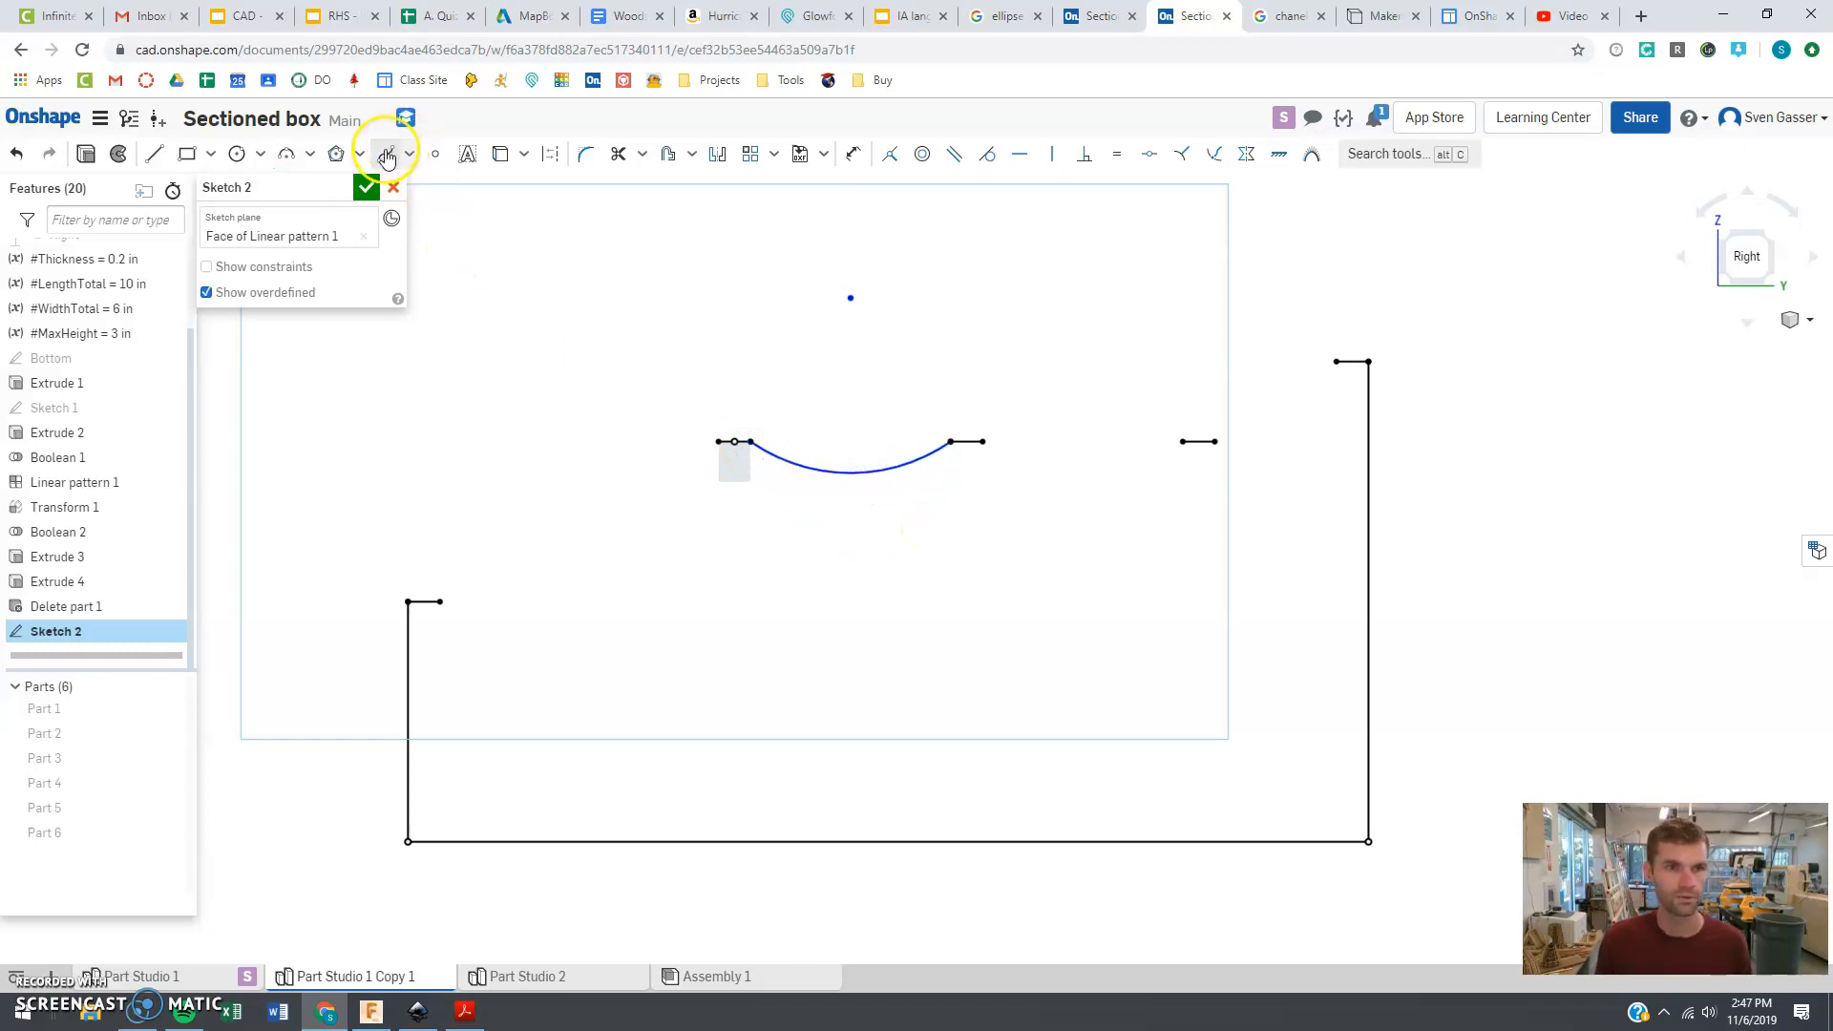
pyautogui.click(984, 445)
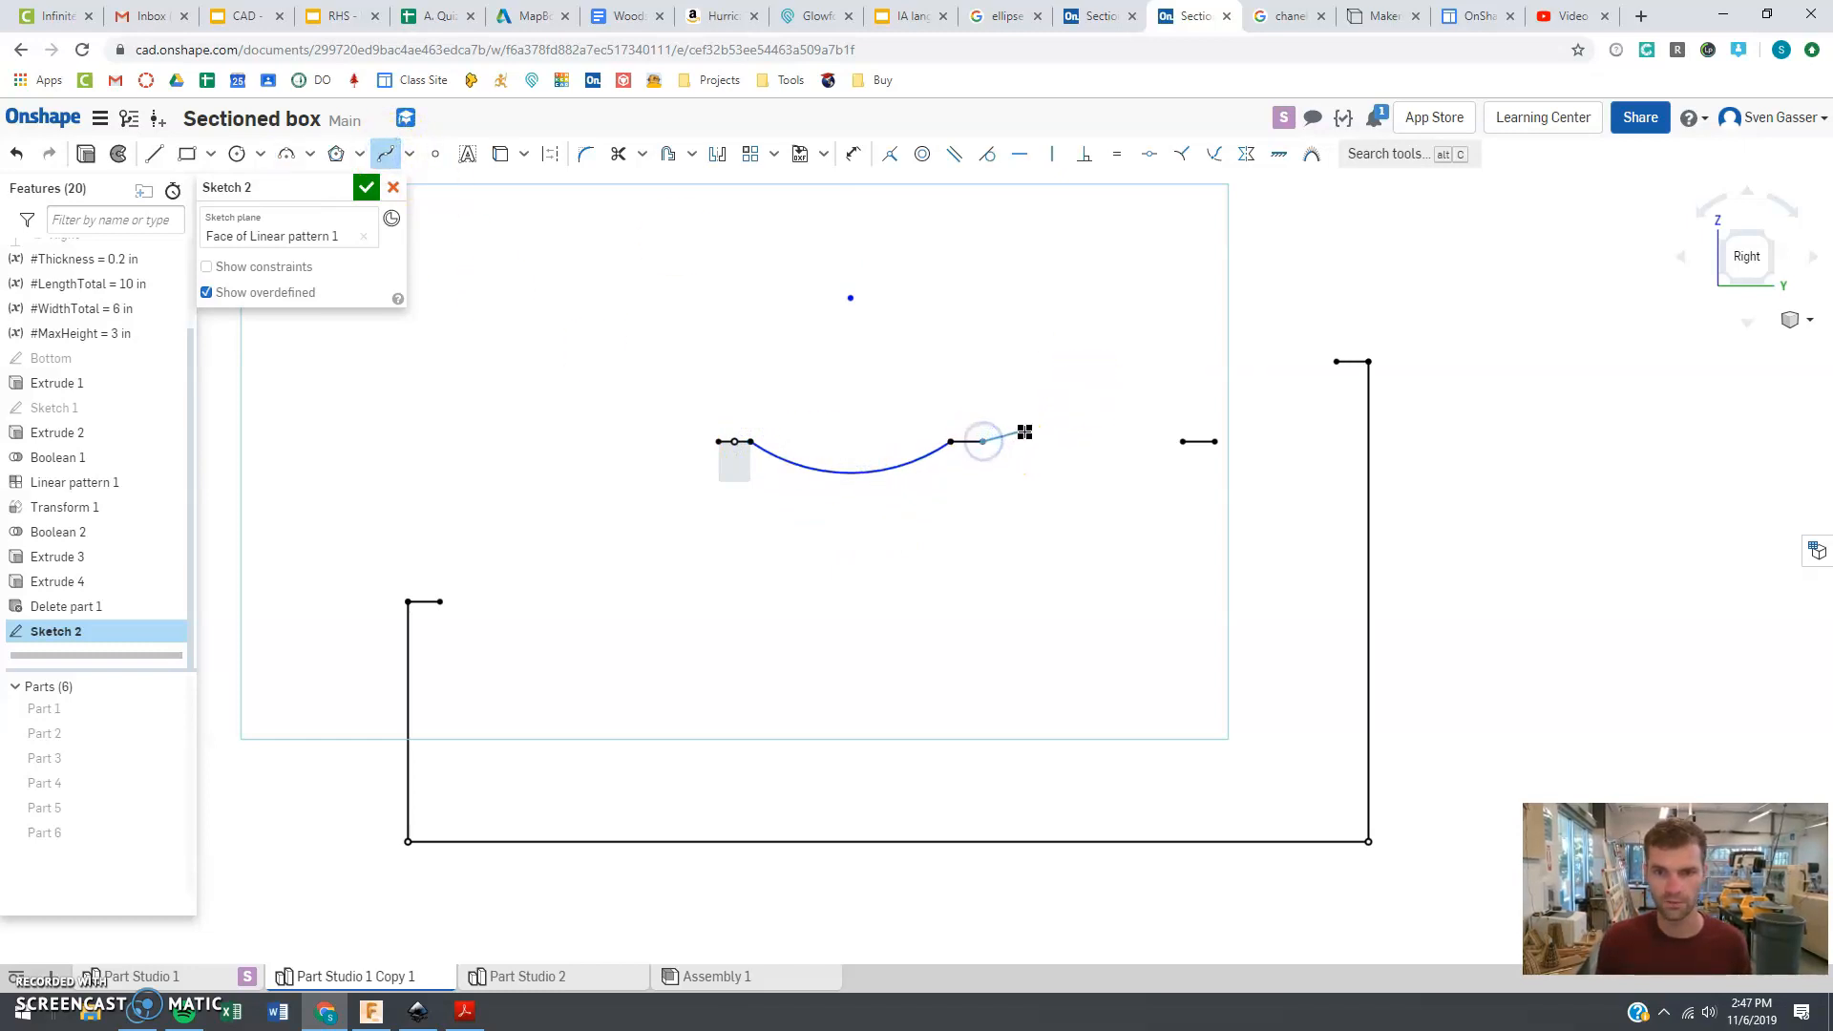
pyautogui.click(1084, 444)
pyautogui.click(1127, 464)
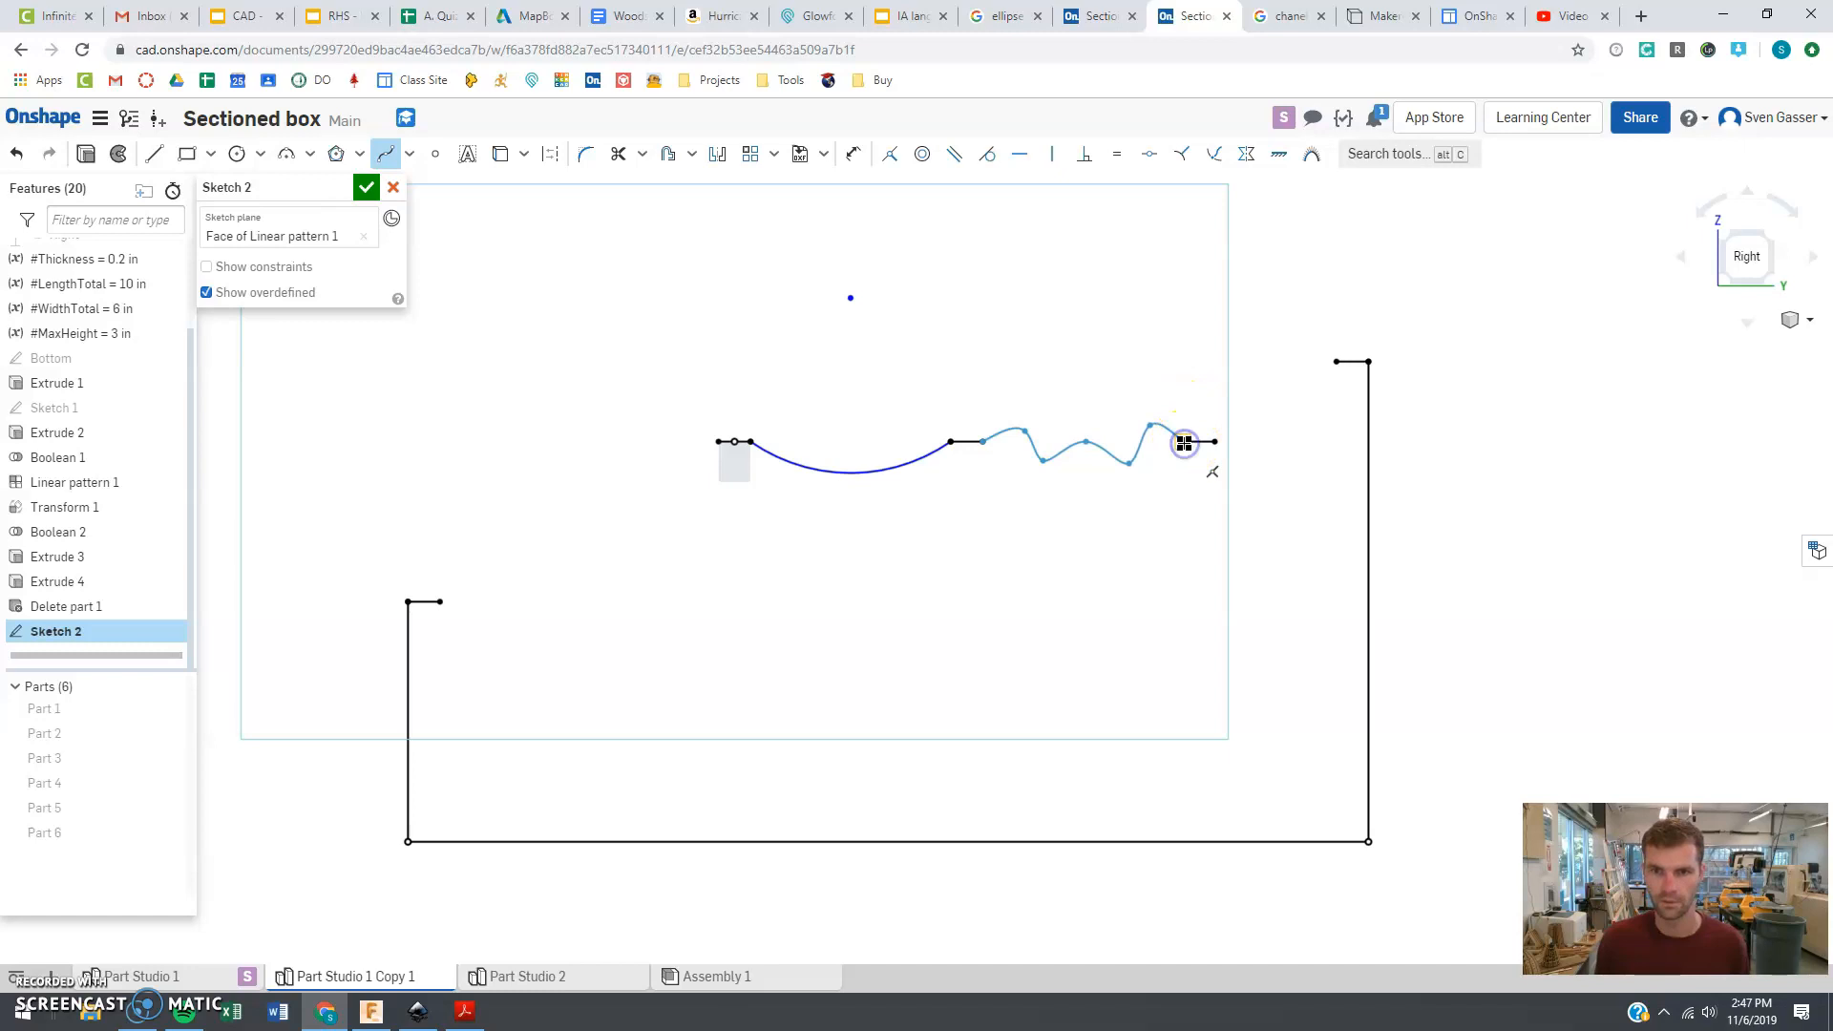
pyautogui.click(155, 154)
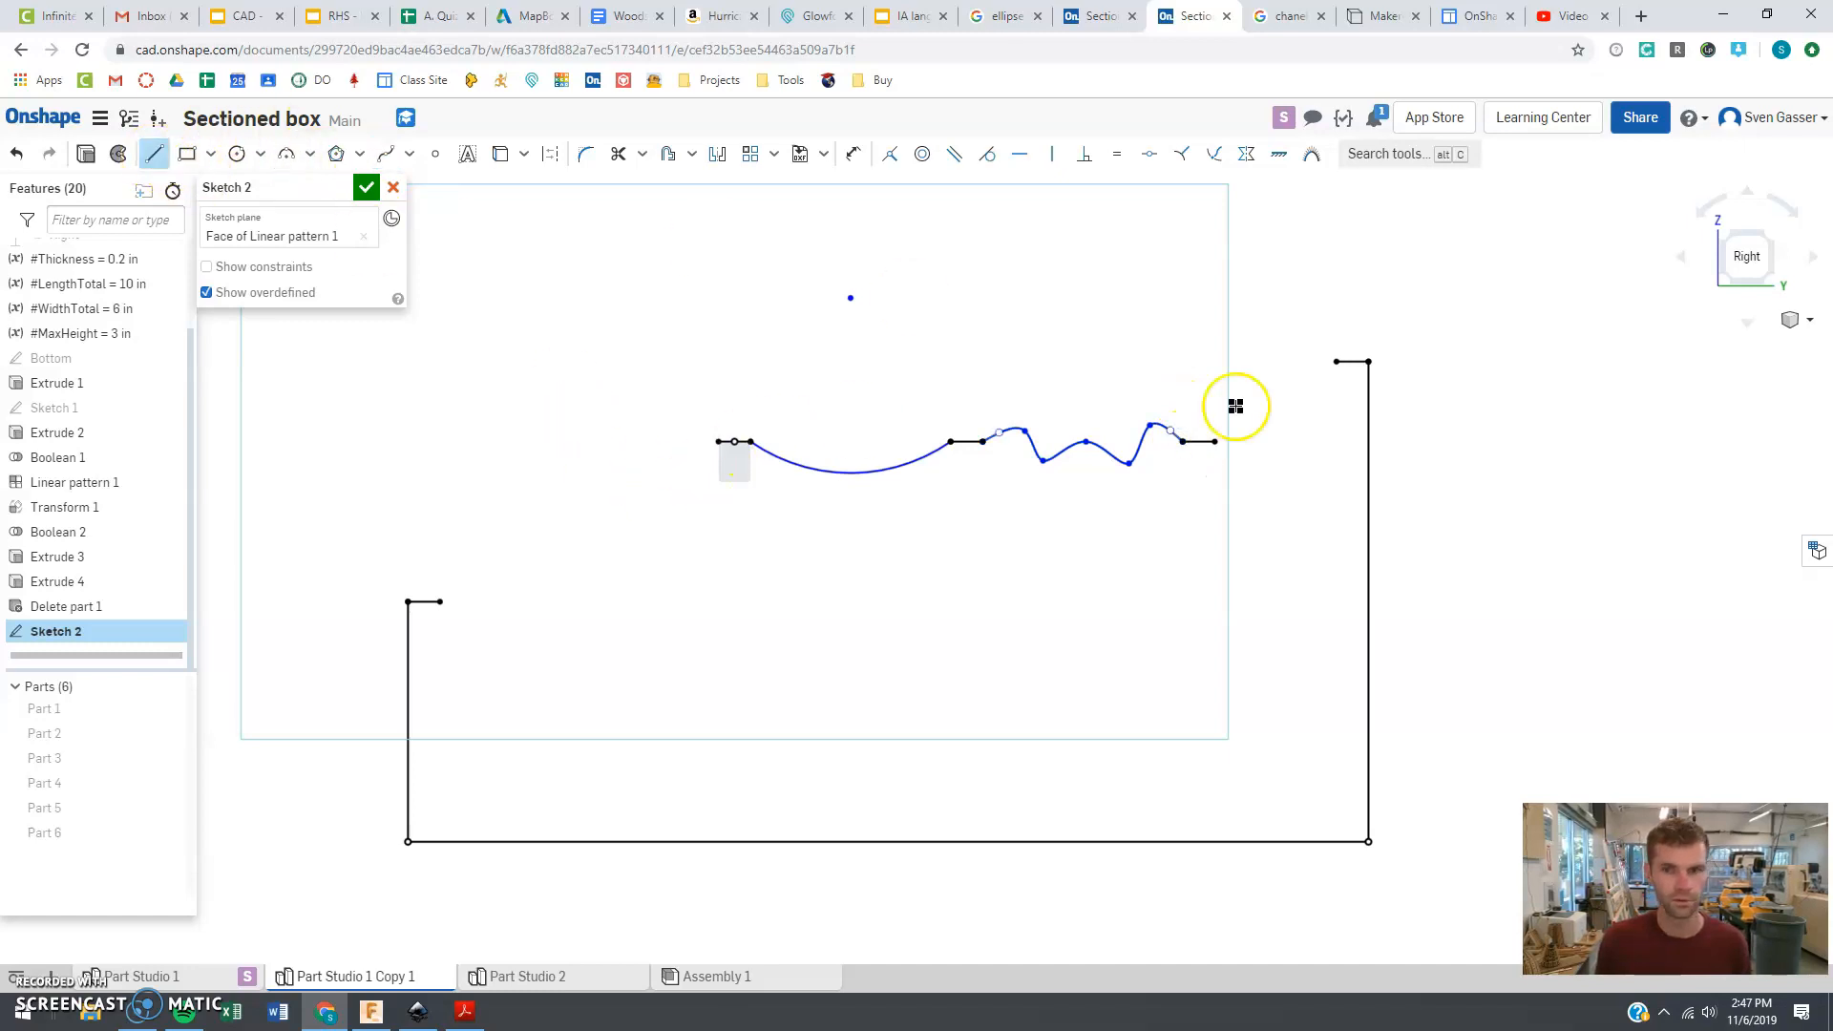
pyautogui.click(1336, 362)
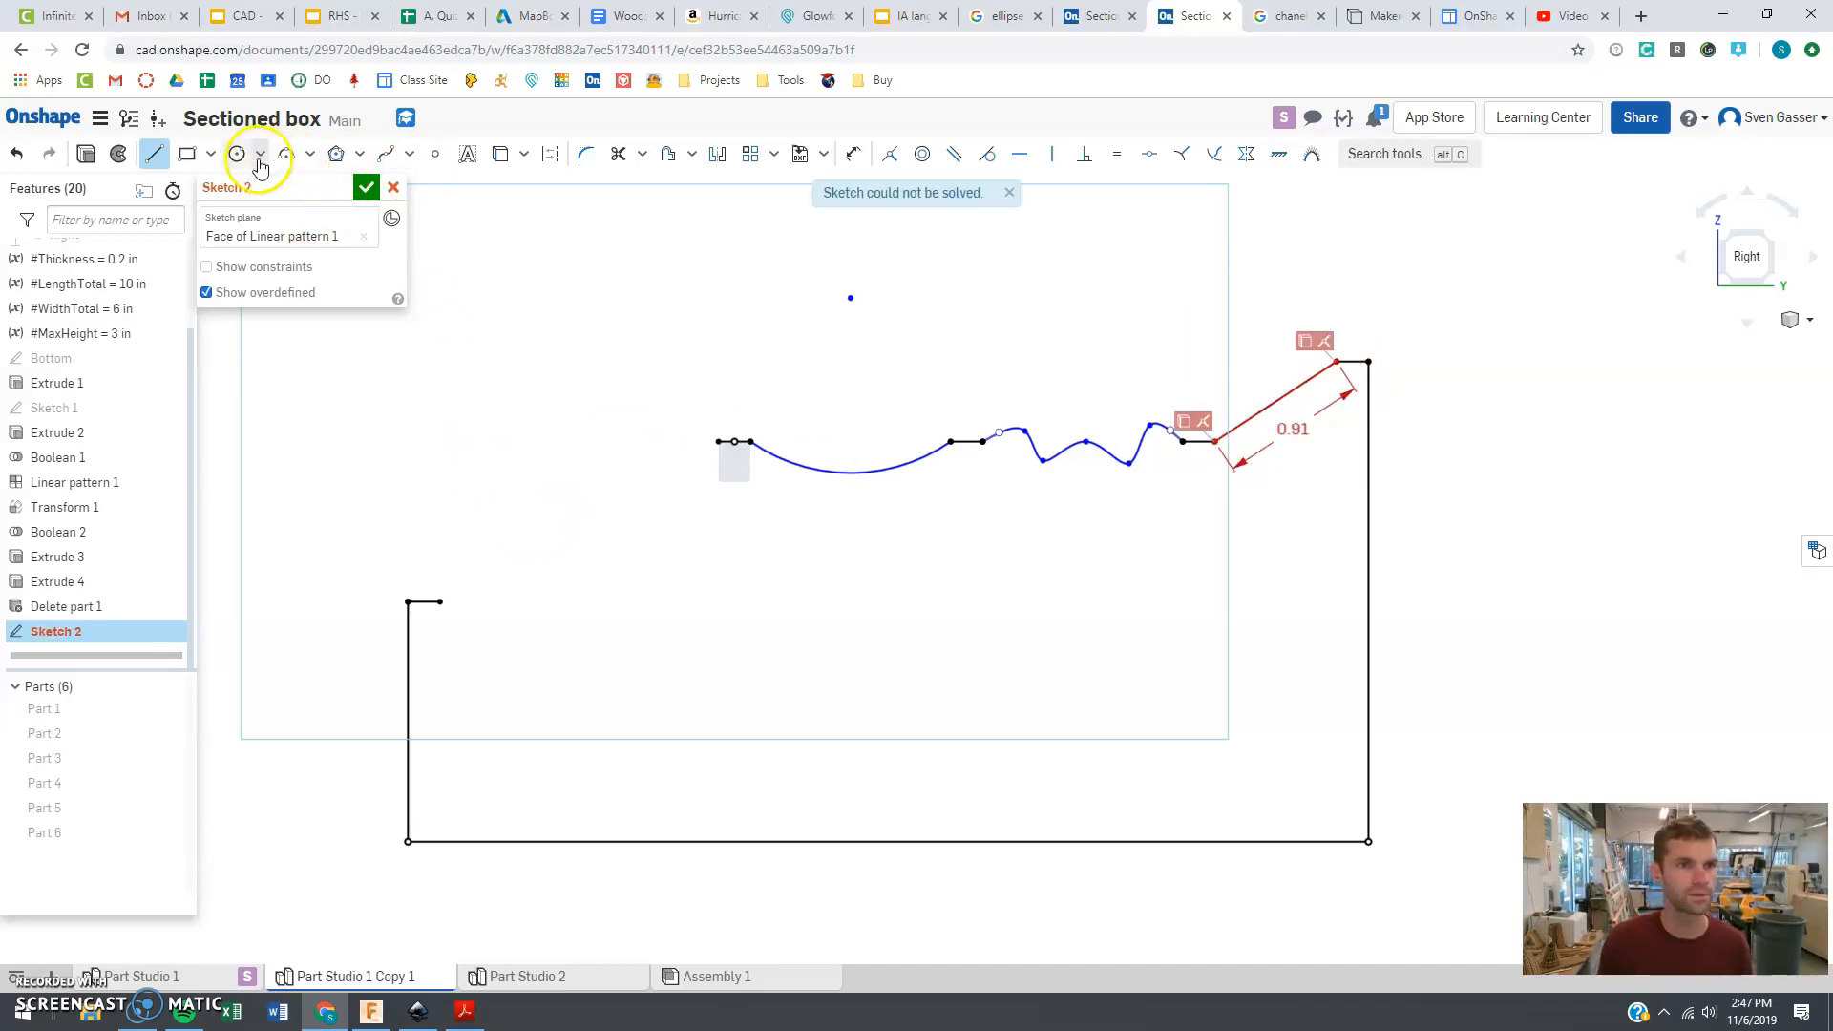
# - Draw a concave spline from the second divider's top edge down to the shortest divider's top edge, closing the profile, and accept the sketch
pyautogui.click(384, 155)
pyautogui.click(718, 441)
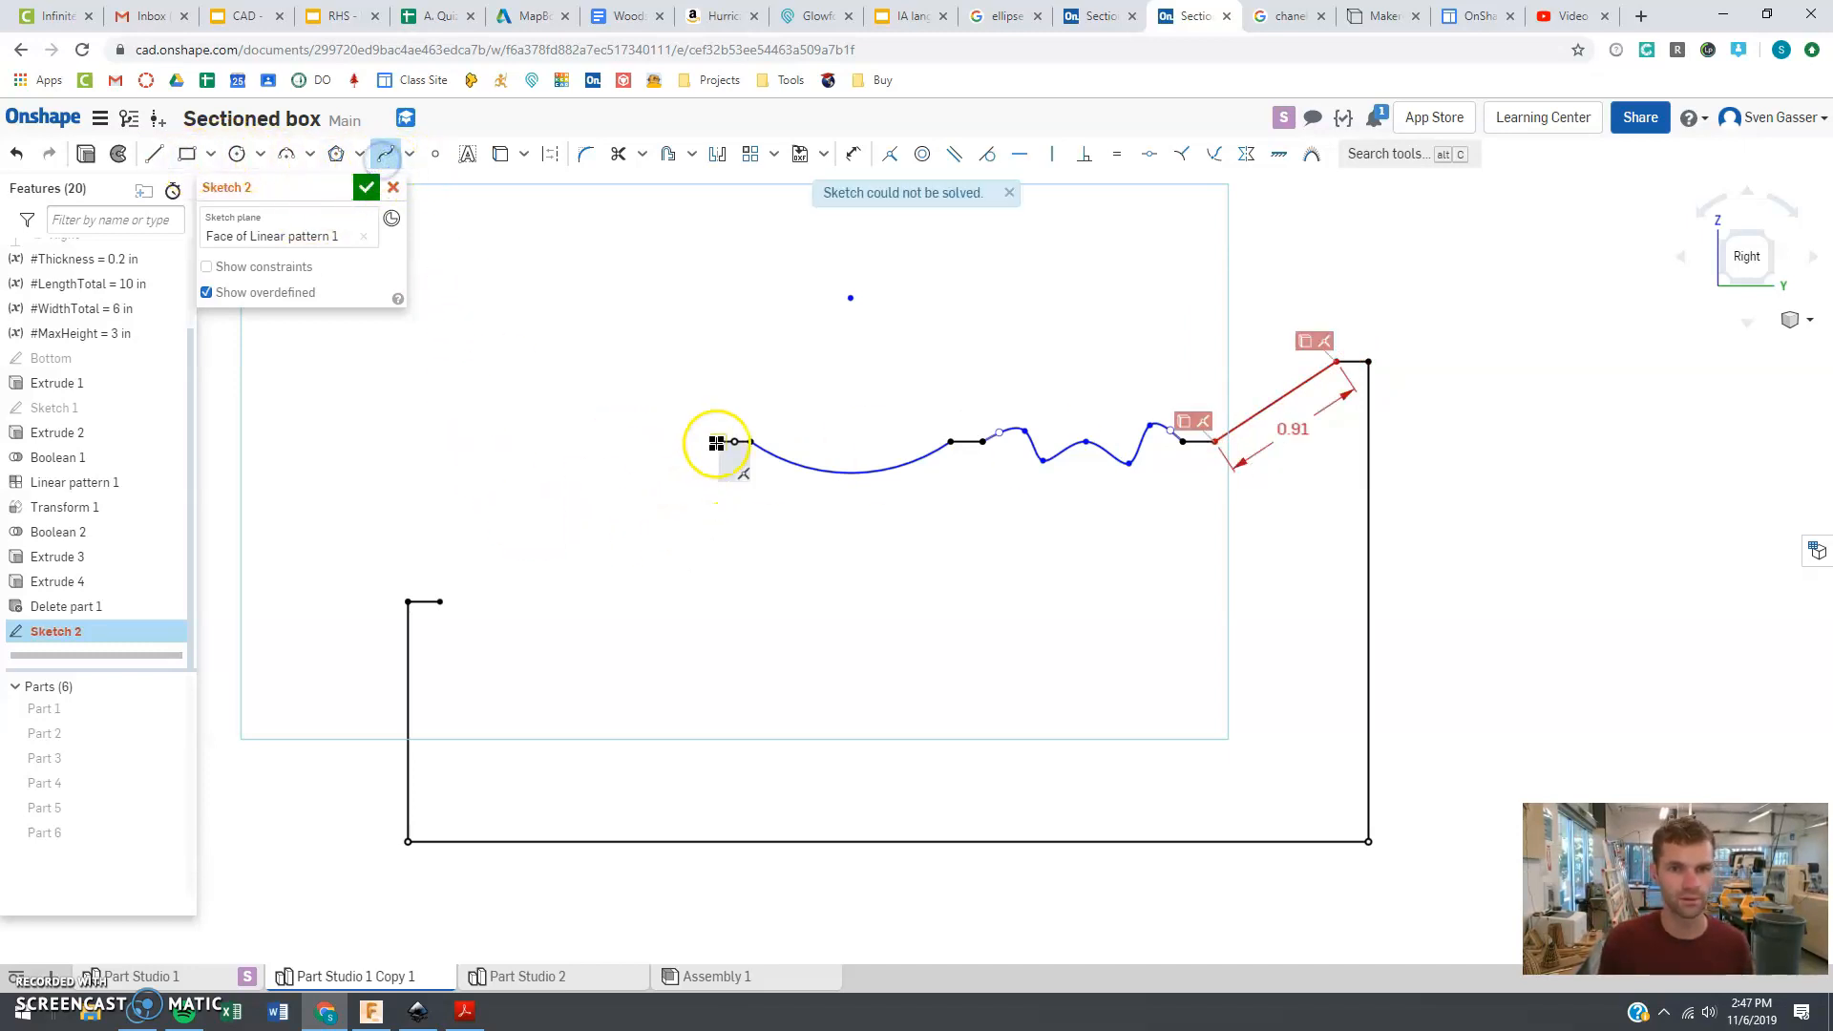
pyautogui.click(623, 554)
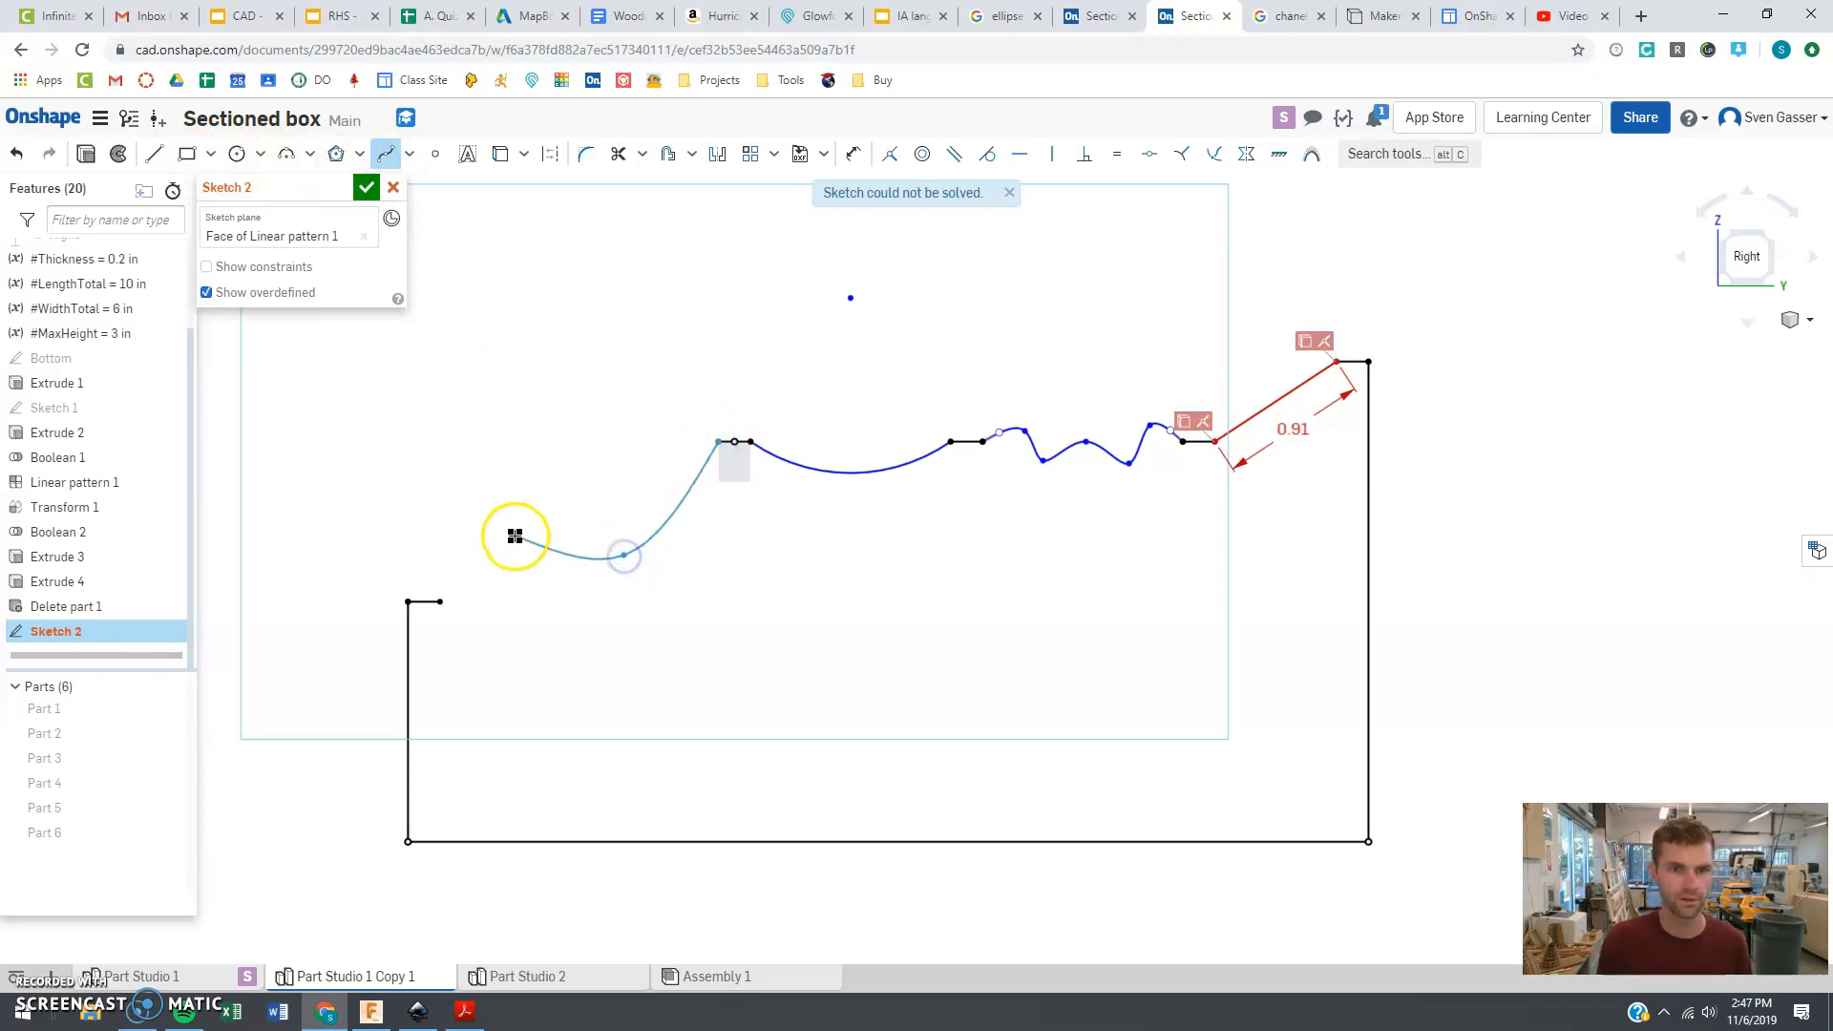
pyautogui.doubleClick(441, 602)
pyautogui.press('Escape')
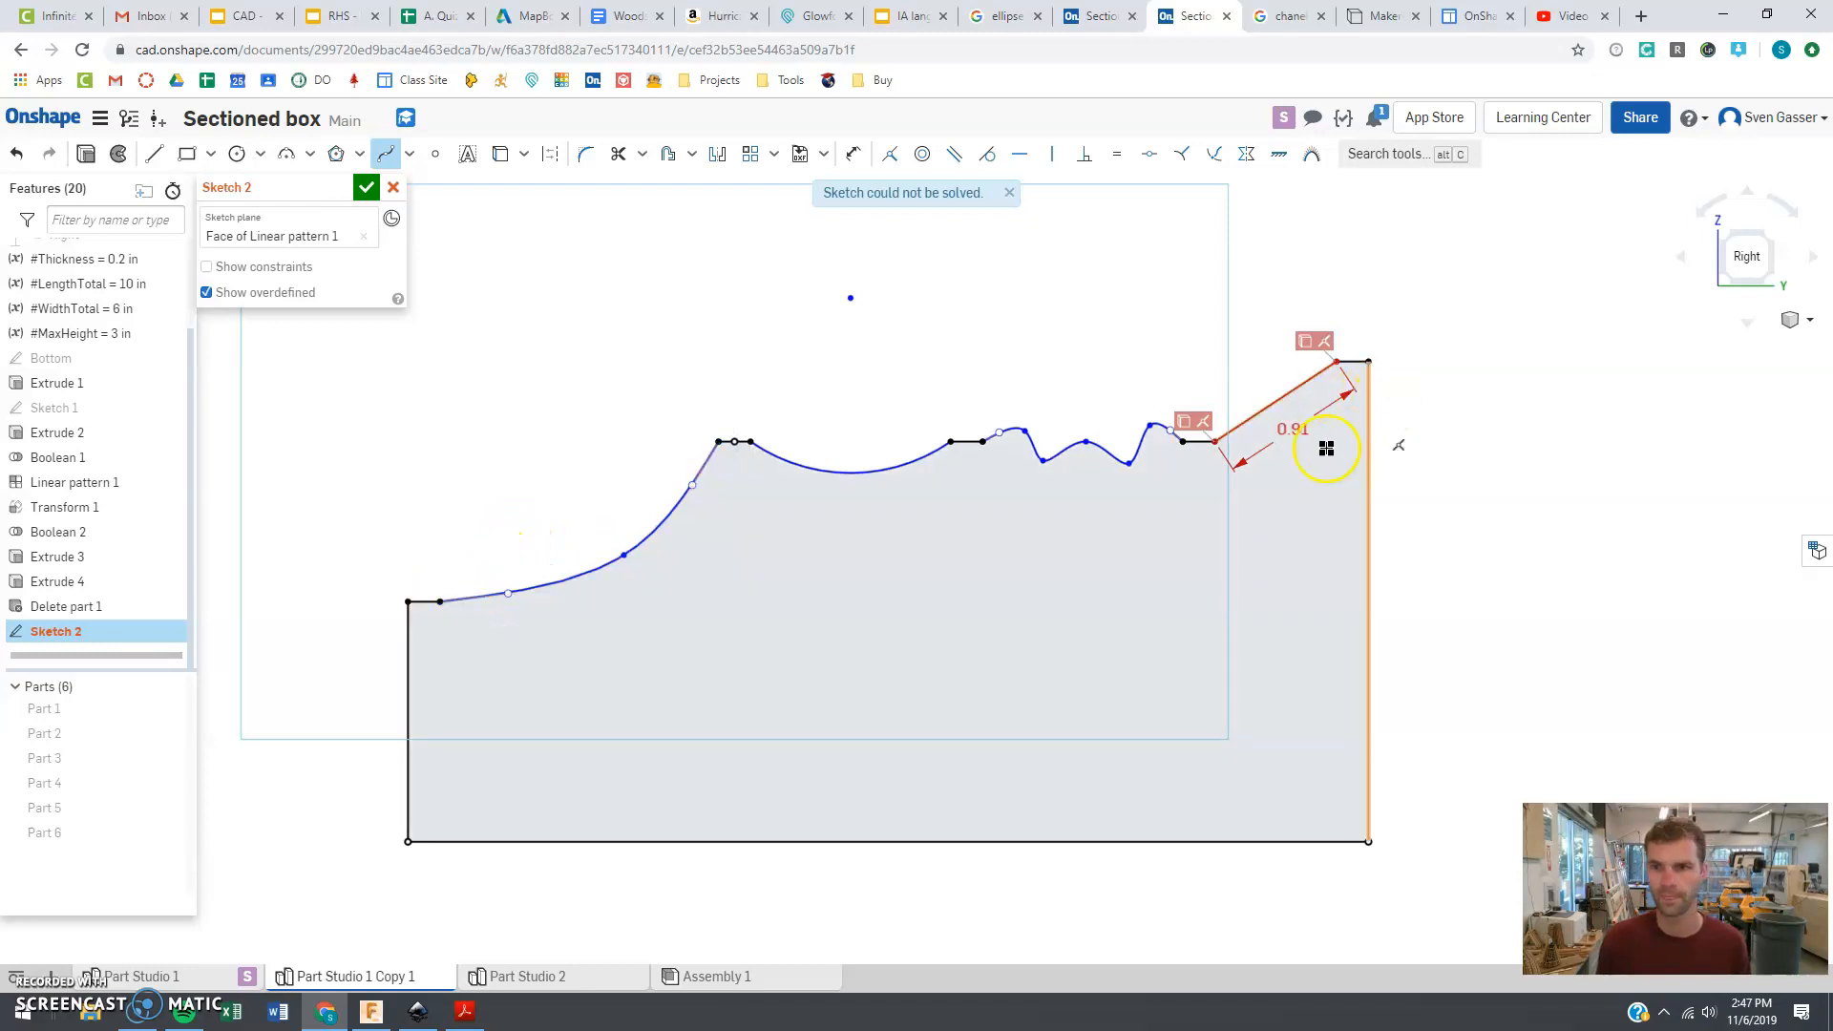
pyautogui.press('Escape')
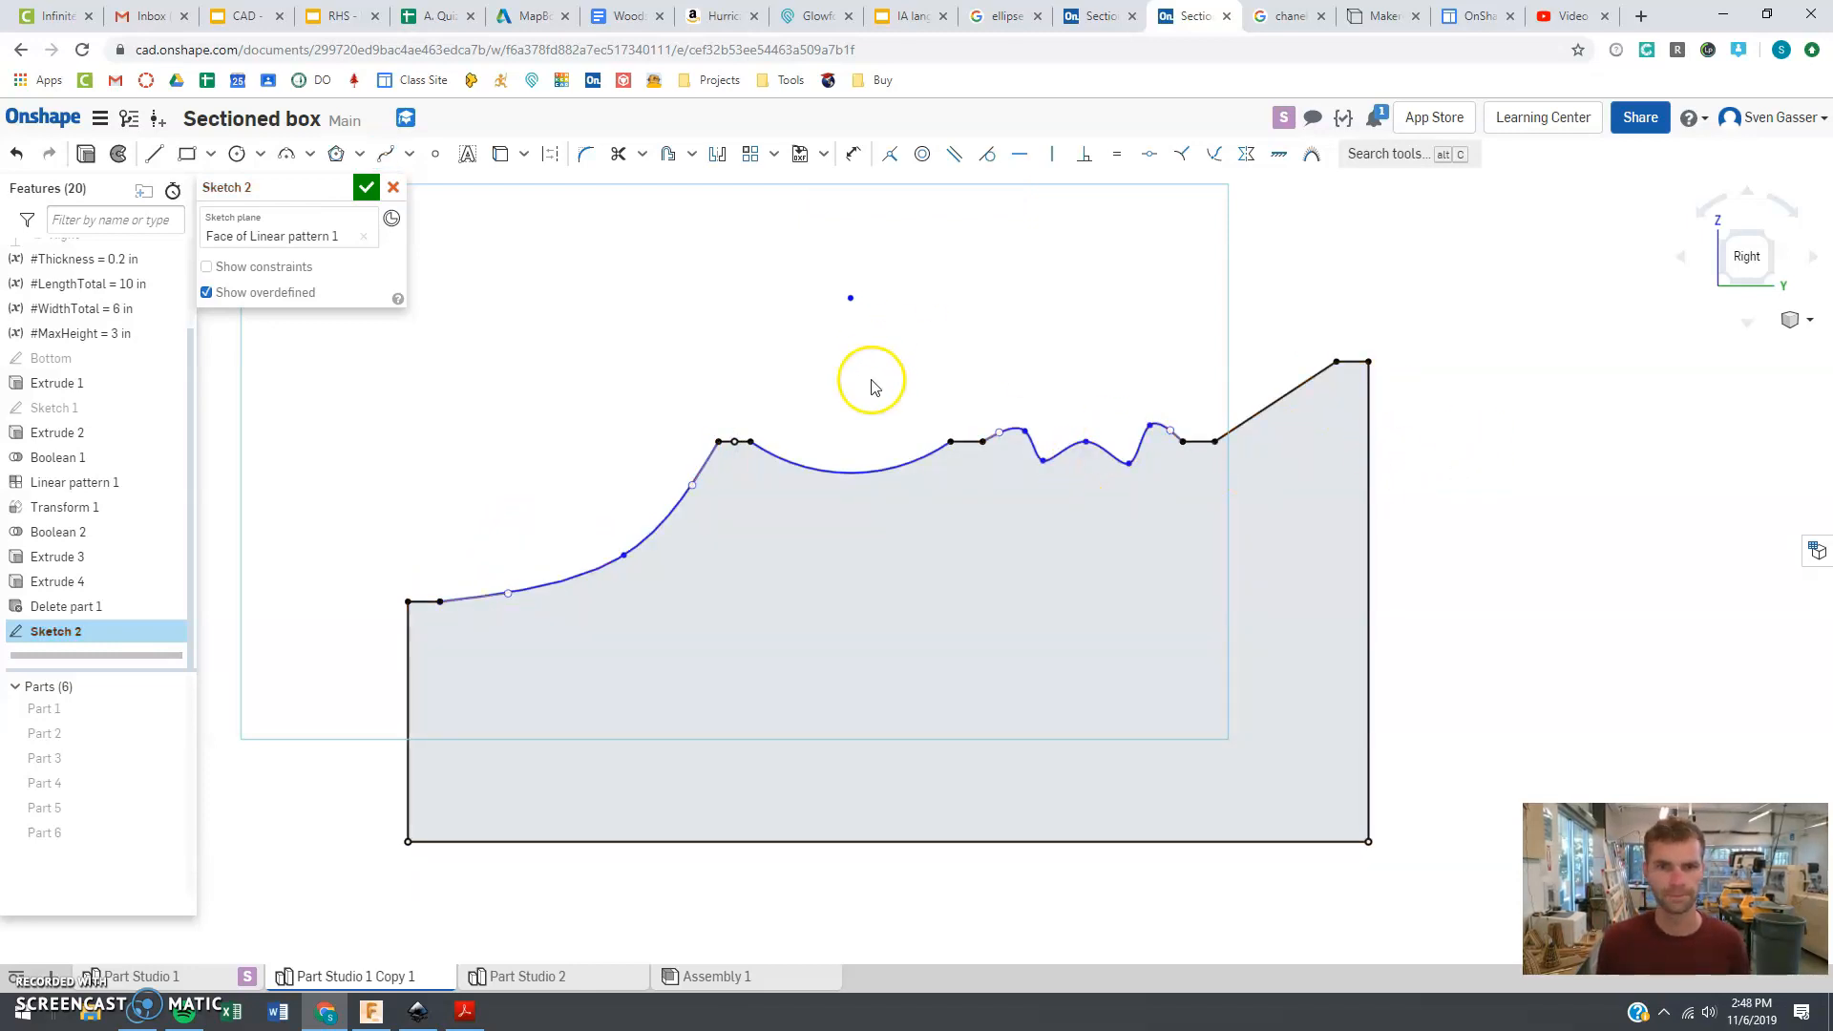
pyautogui.scroll(-1, 898, 418)
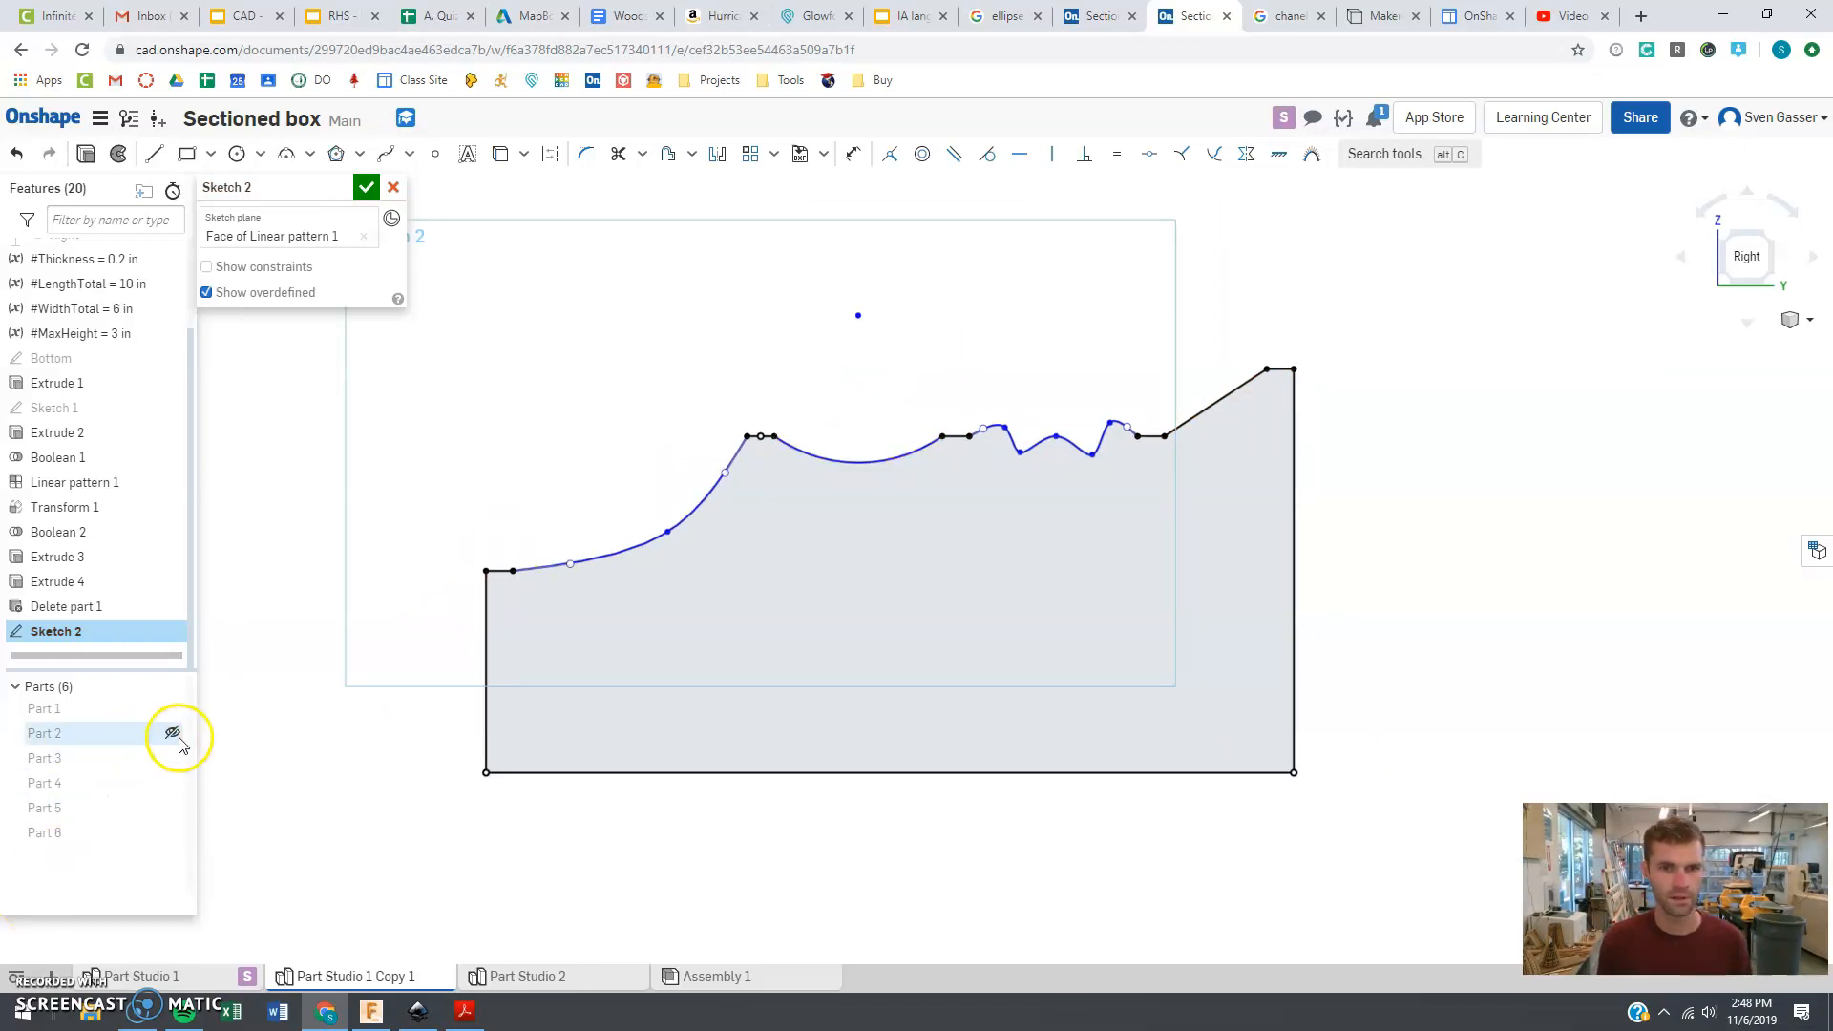
pyautogui.click(366, 189)
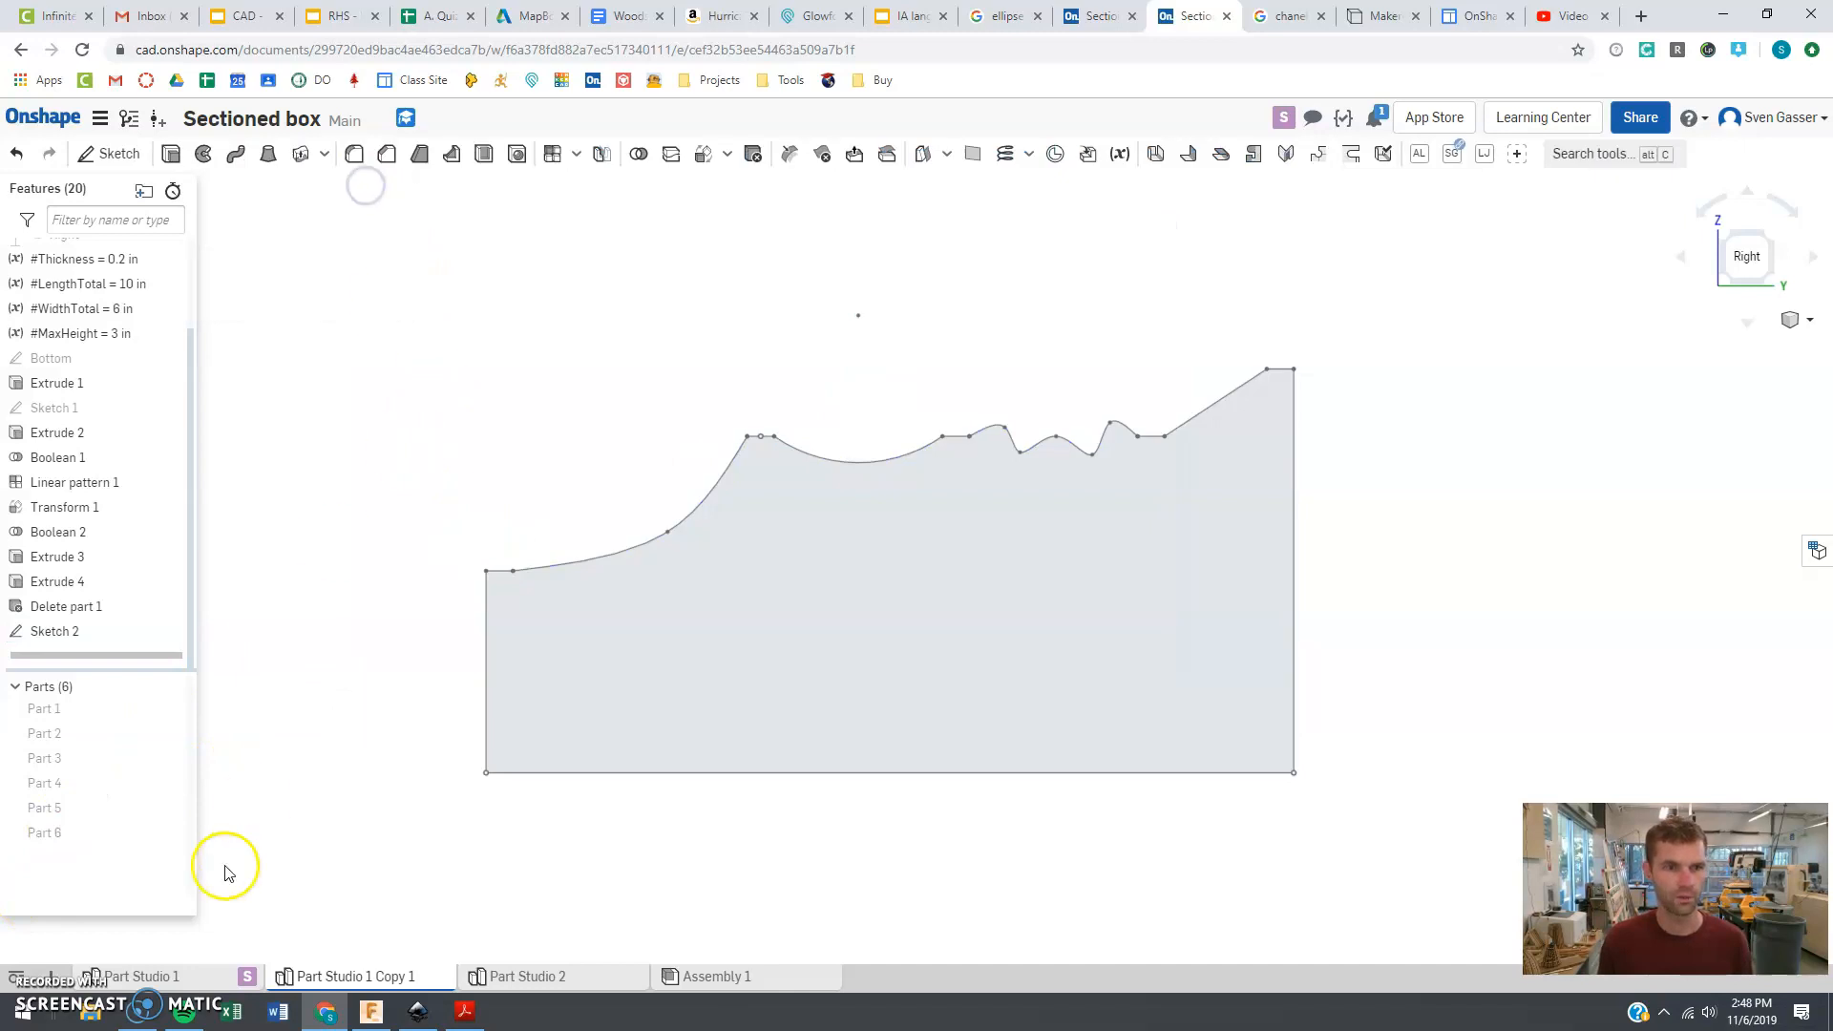
# - Make the base and all five dividers visible again in the part studio
pyautogui.click(174, 709)
pyautogui.click(174, 733)
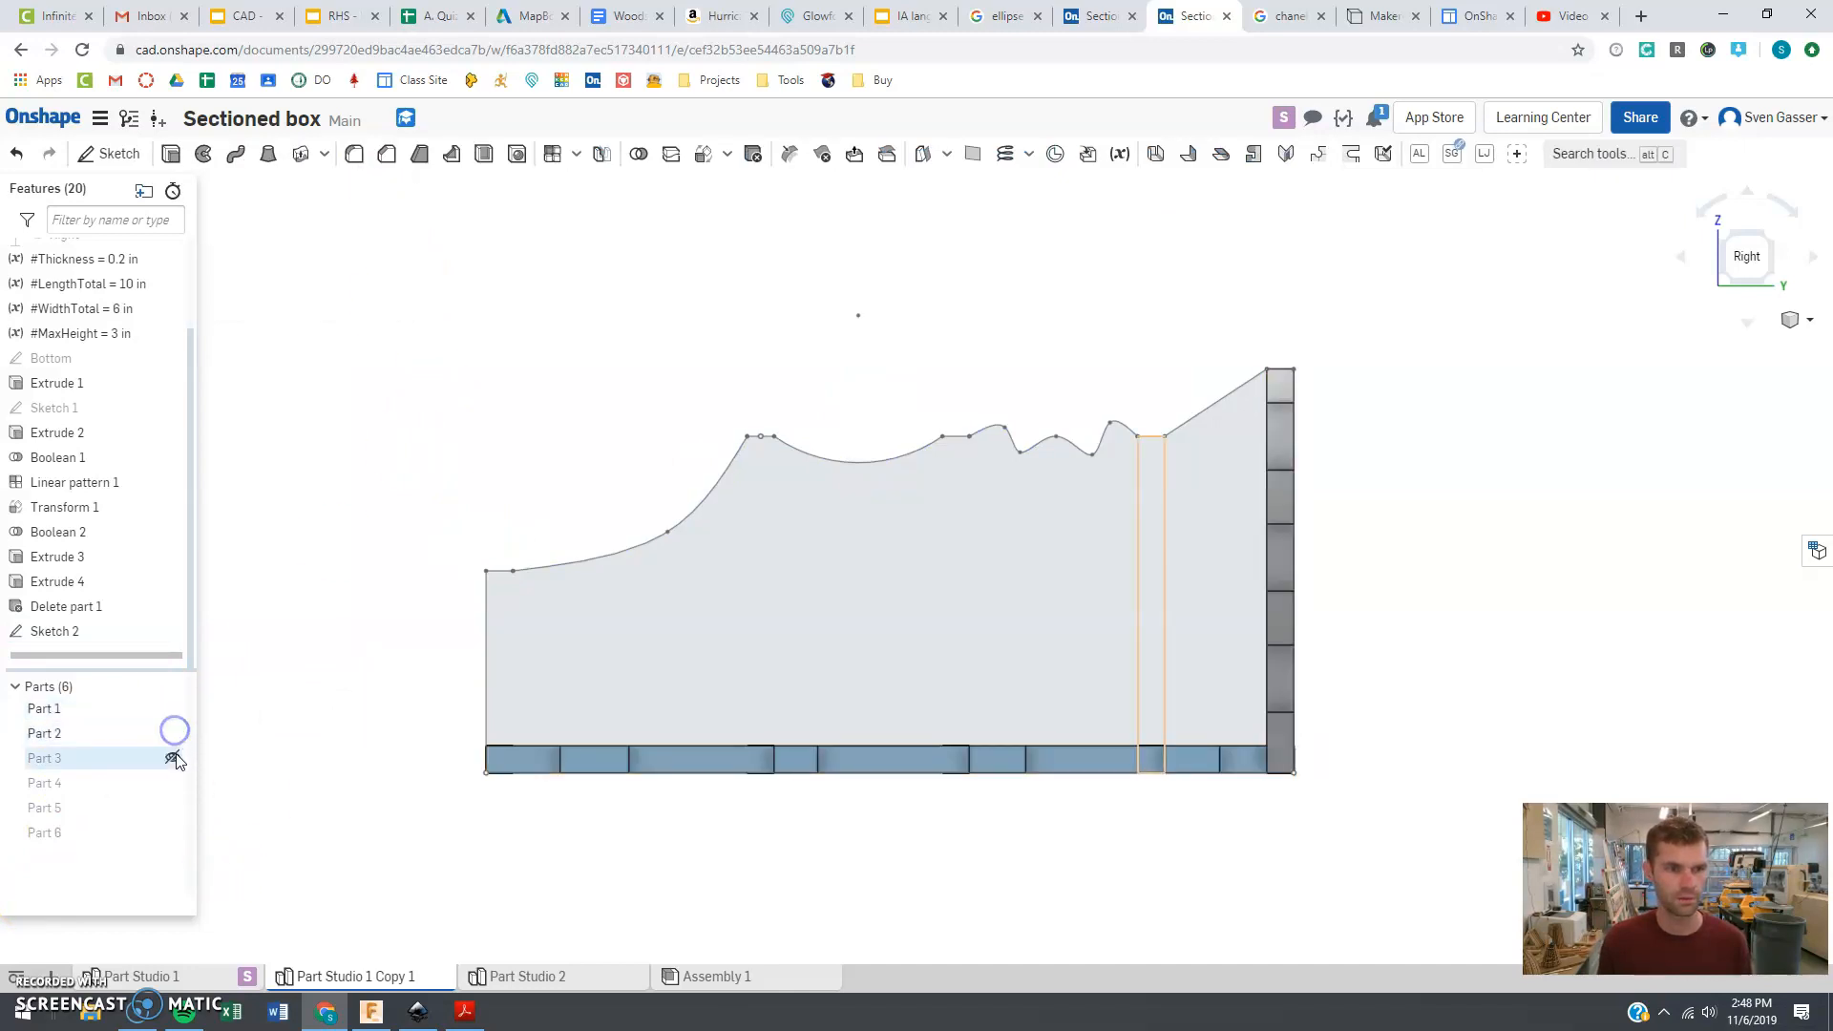
pyautogui.click(173, 758)
pyautogui.click(175, 782)
pyautogui.click(174, 808)
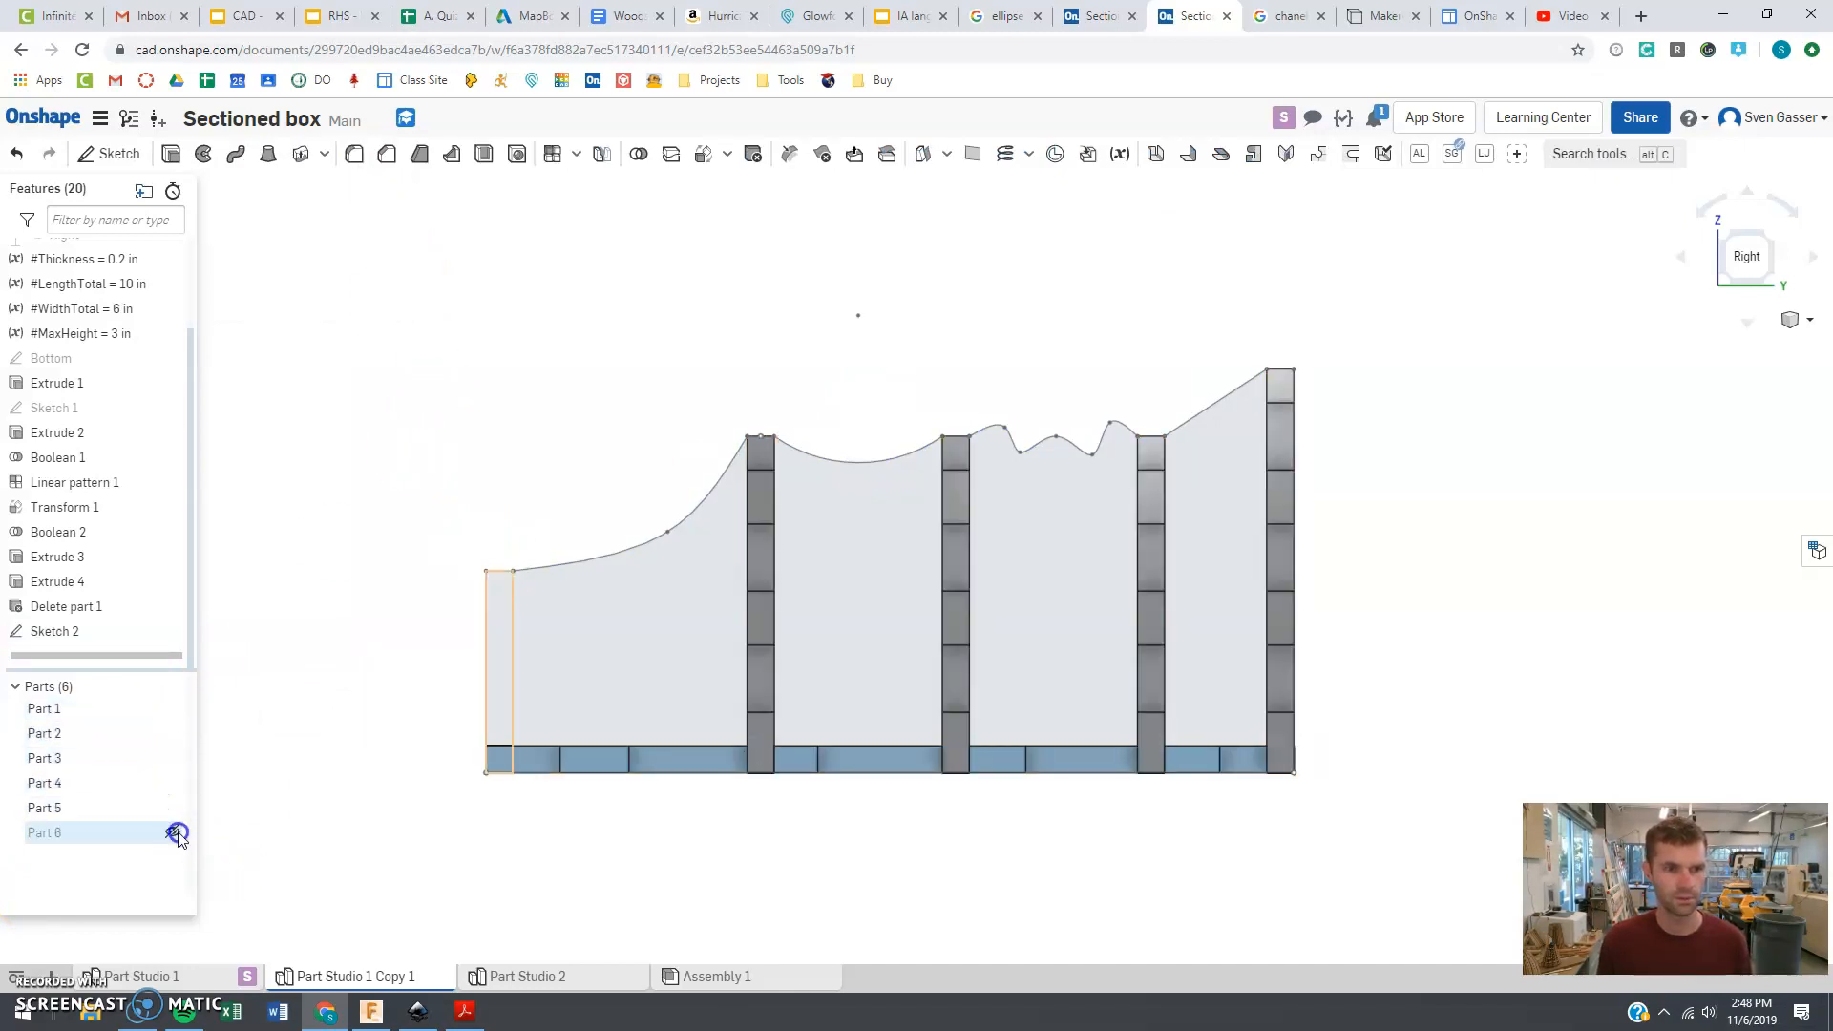
pyautogui.click(175, 833)
# - Extrude both regions of the side profile sketch as a new solid part with a depth of #Thickness
pyautogui.moveTo(576, 376); pyautogui.dragTo(565, 398, button='right')
pyautogui.click(172, 154)
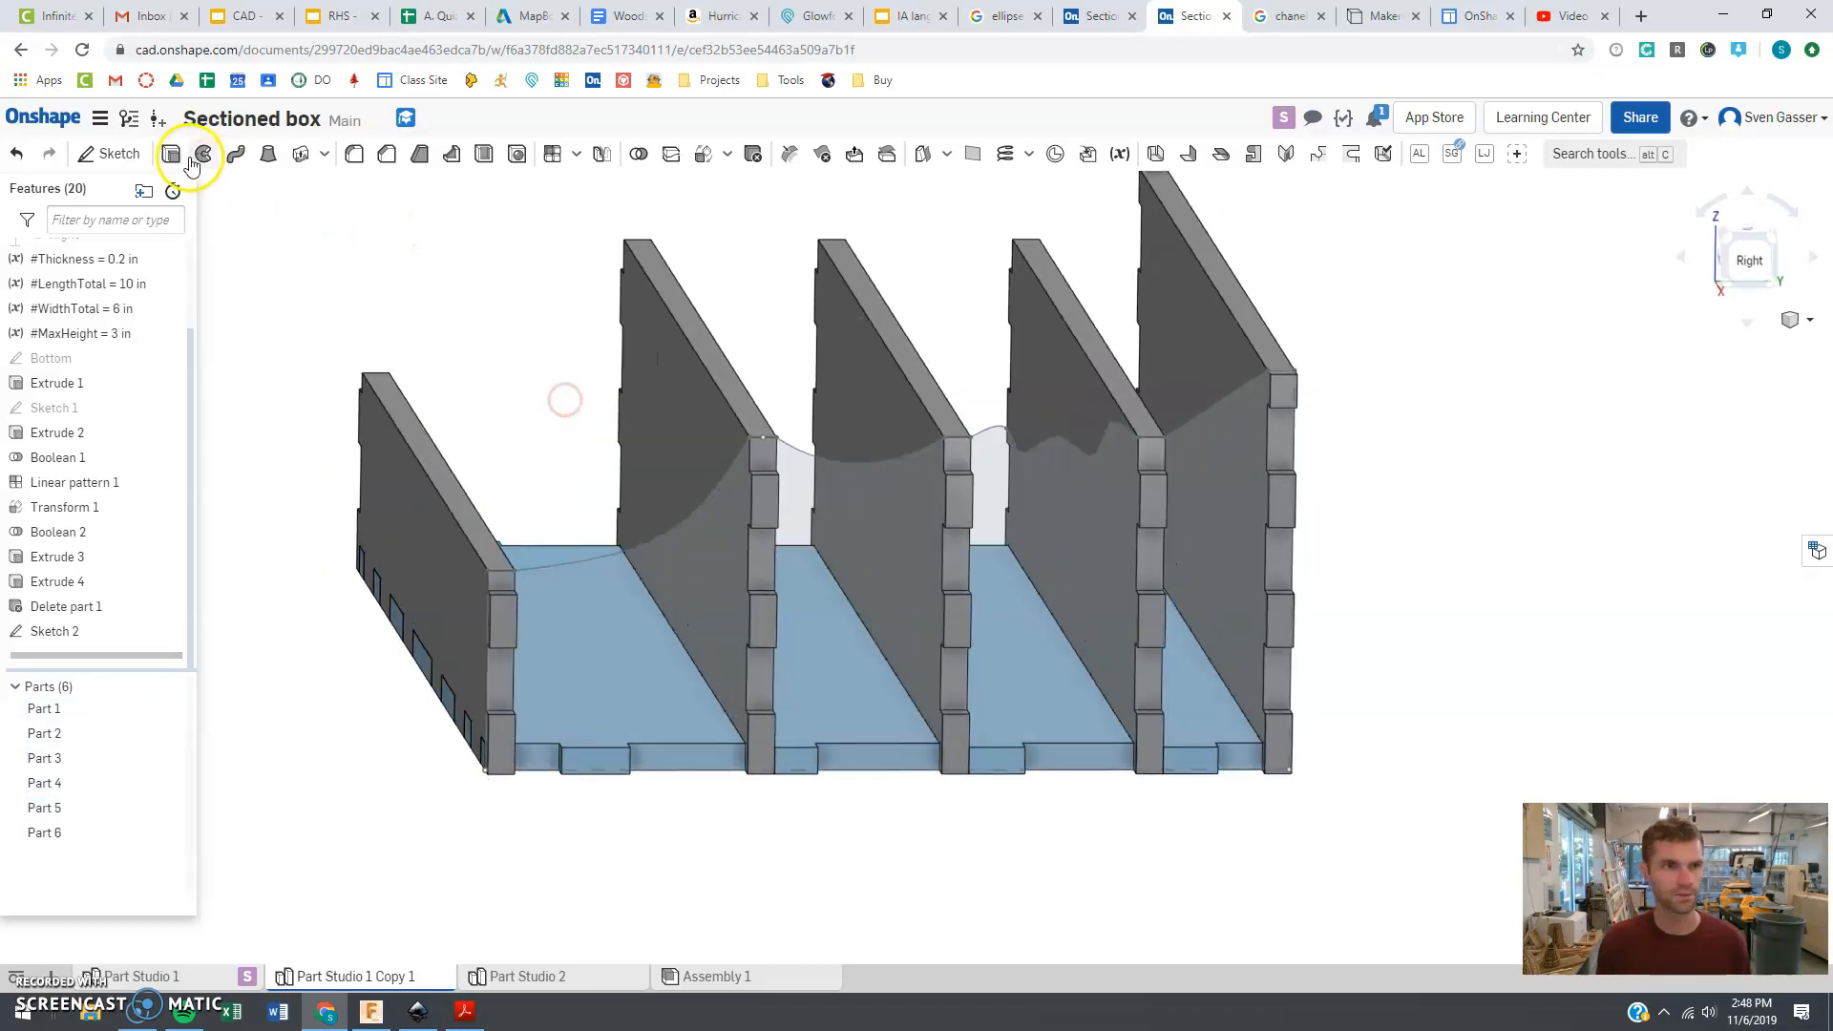
pyautogui.click(605, 615)
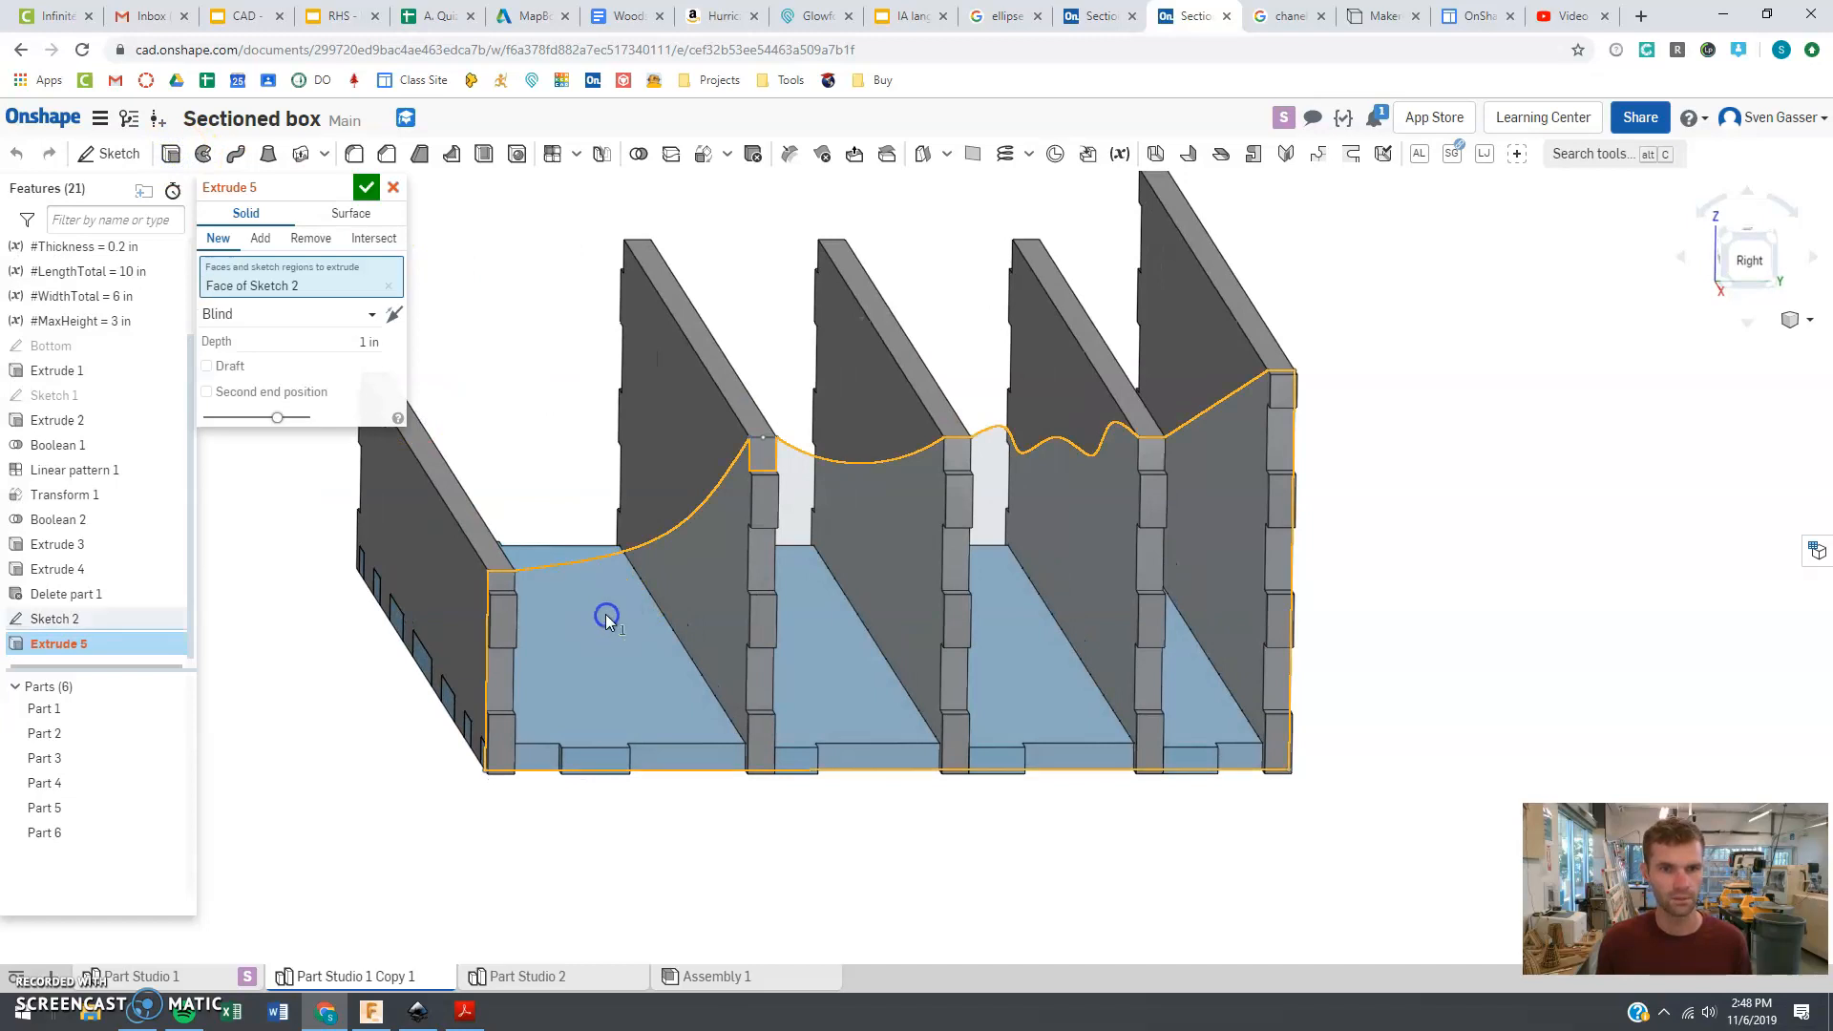
pyautogui.click(770, 458)
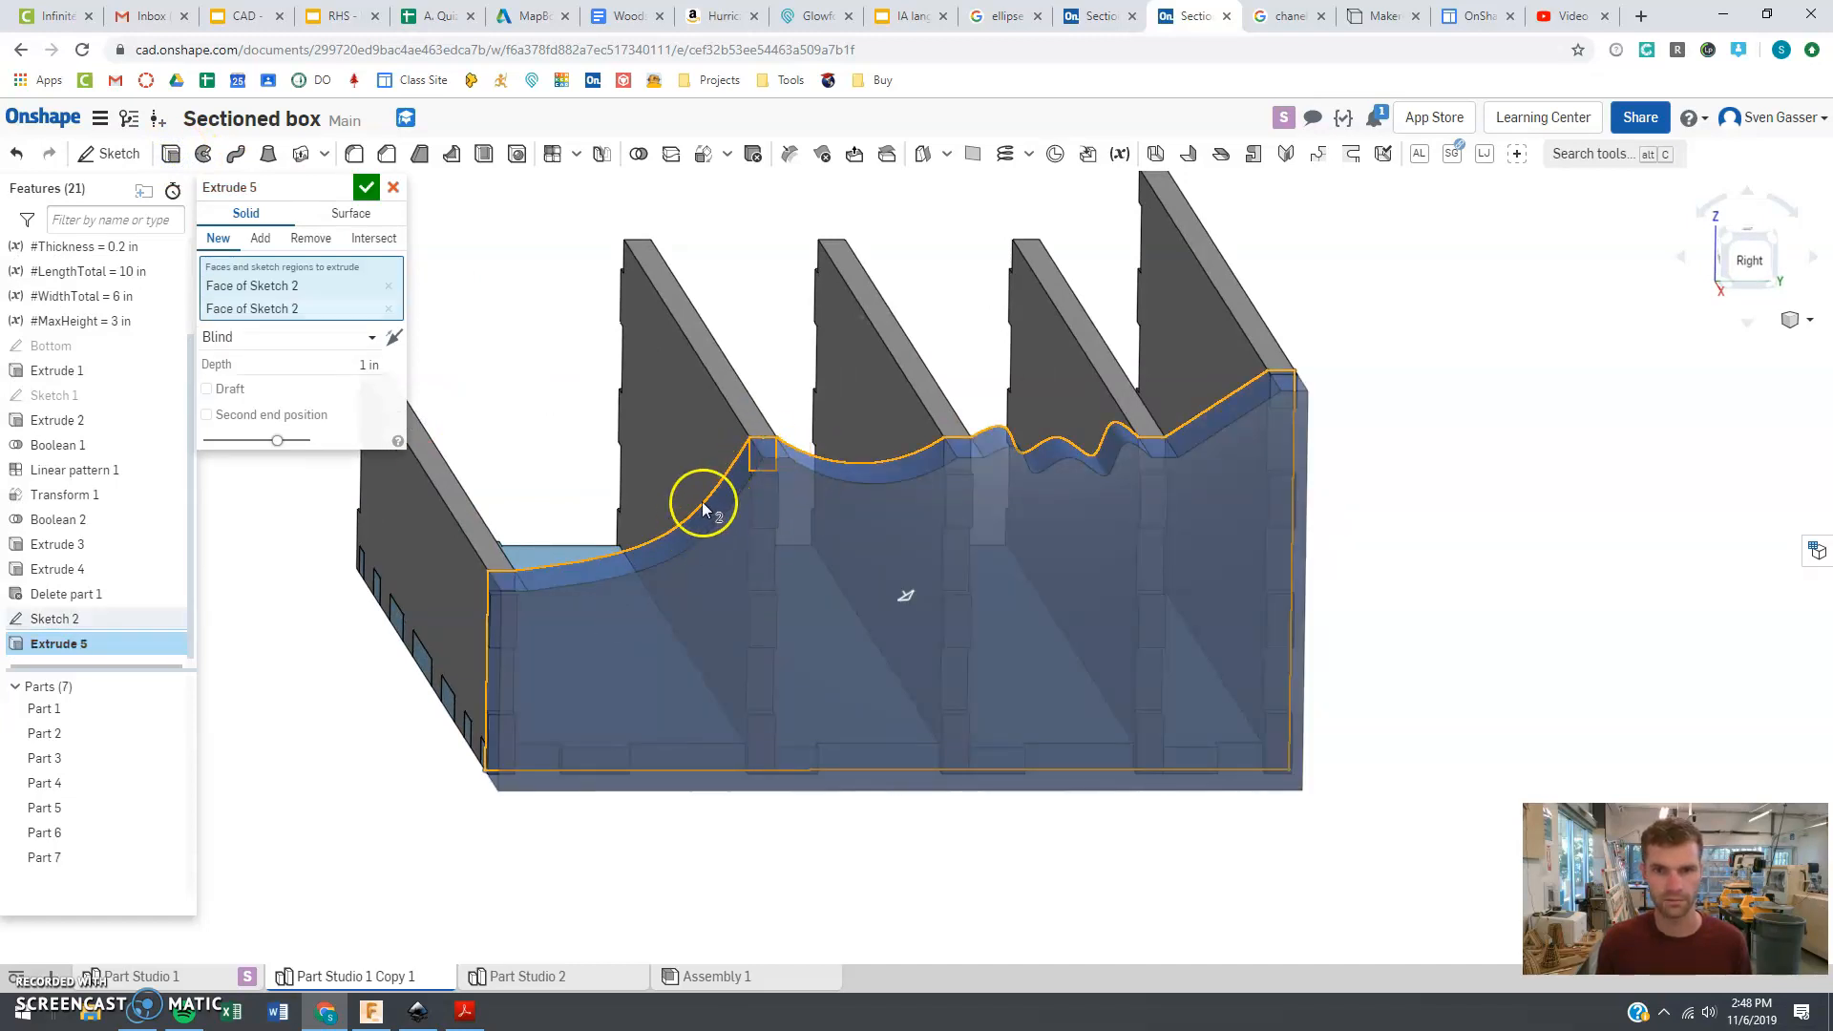
pyautogui.click(371, 364)
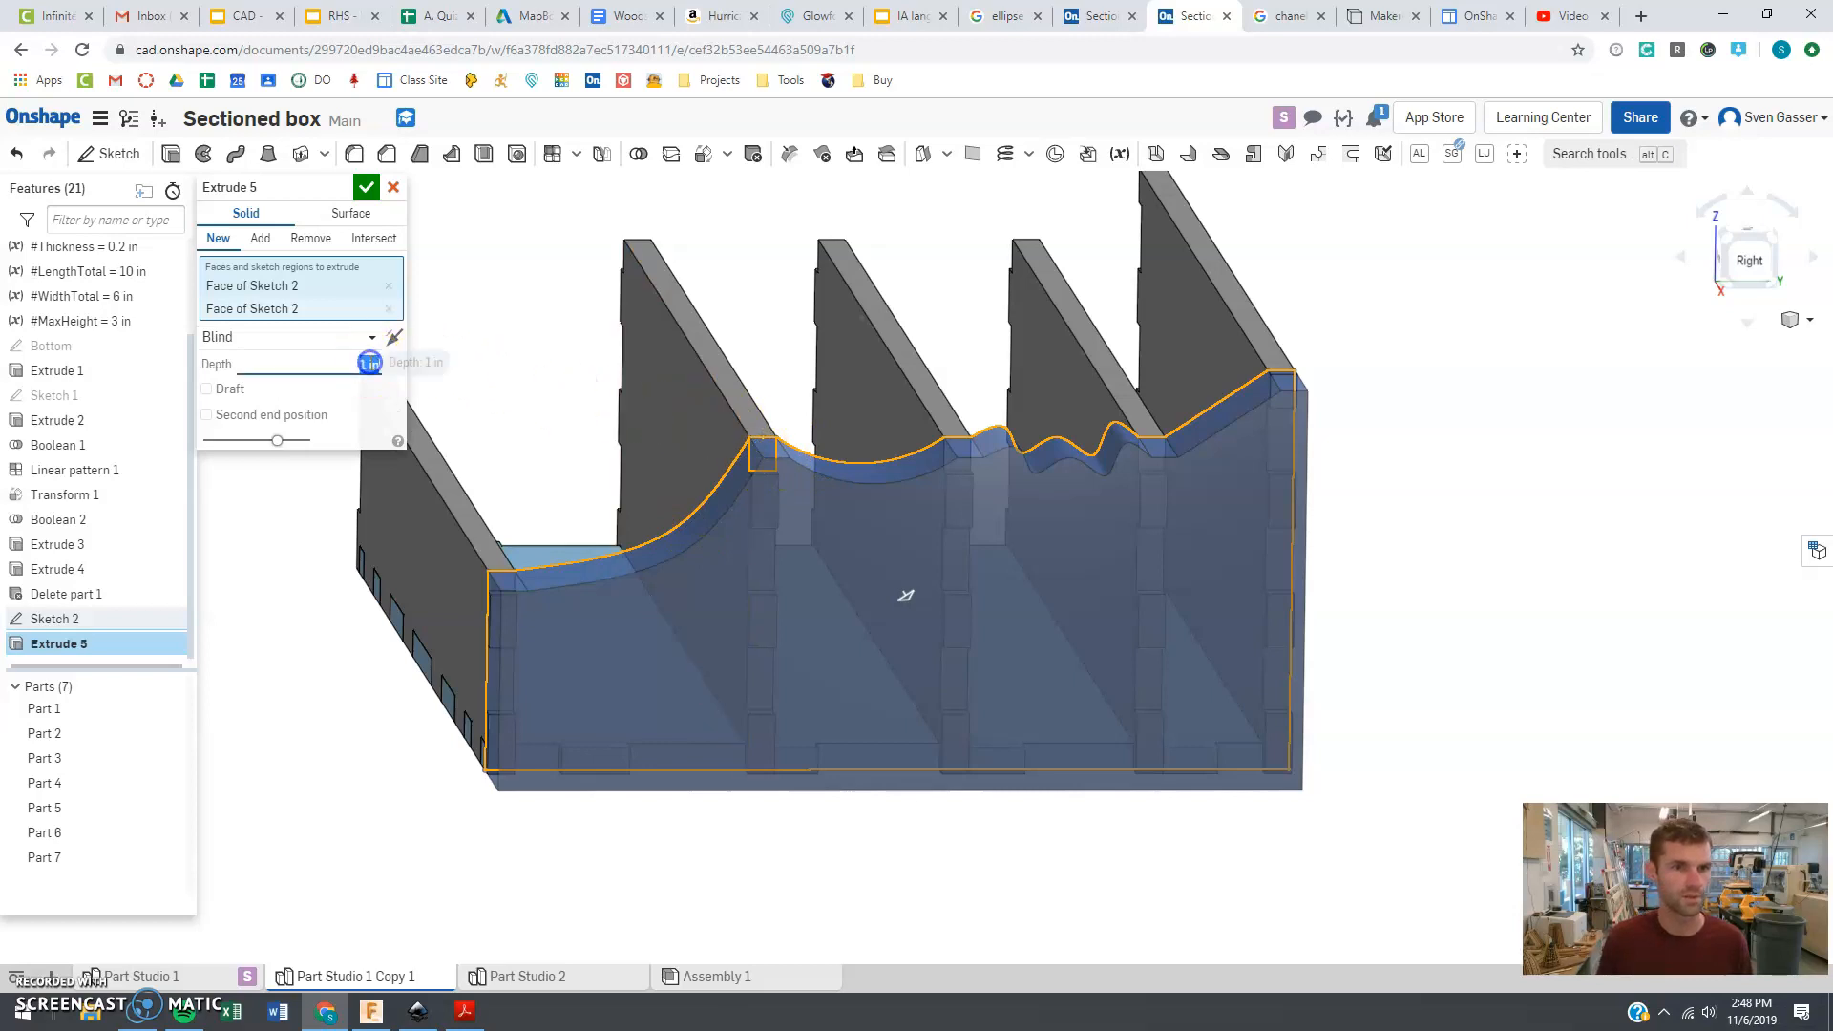
pyautogui.write('t')
pyautogui.press('Return')
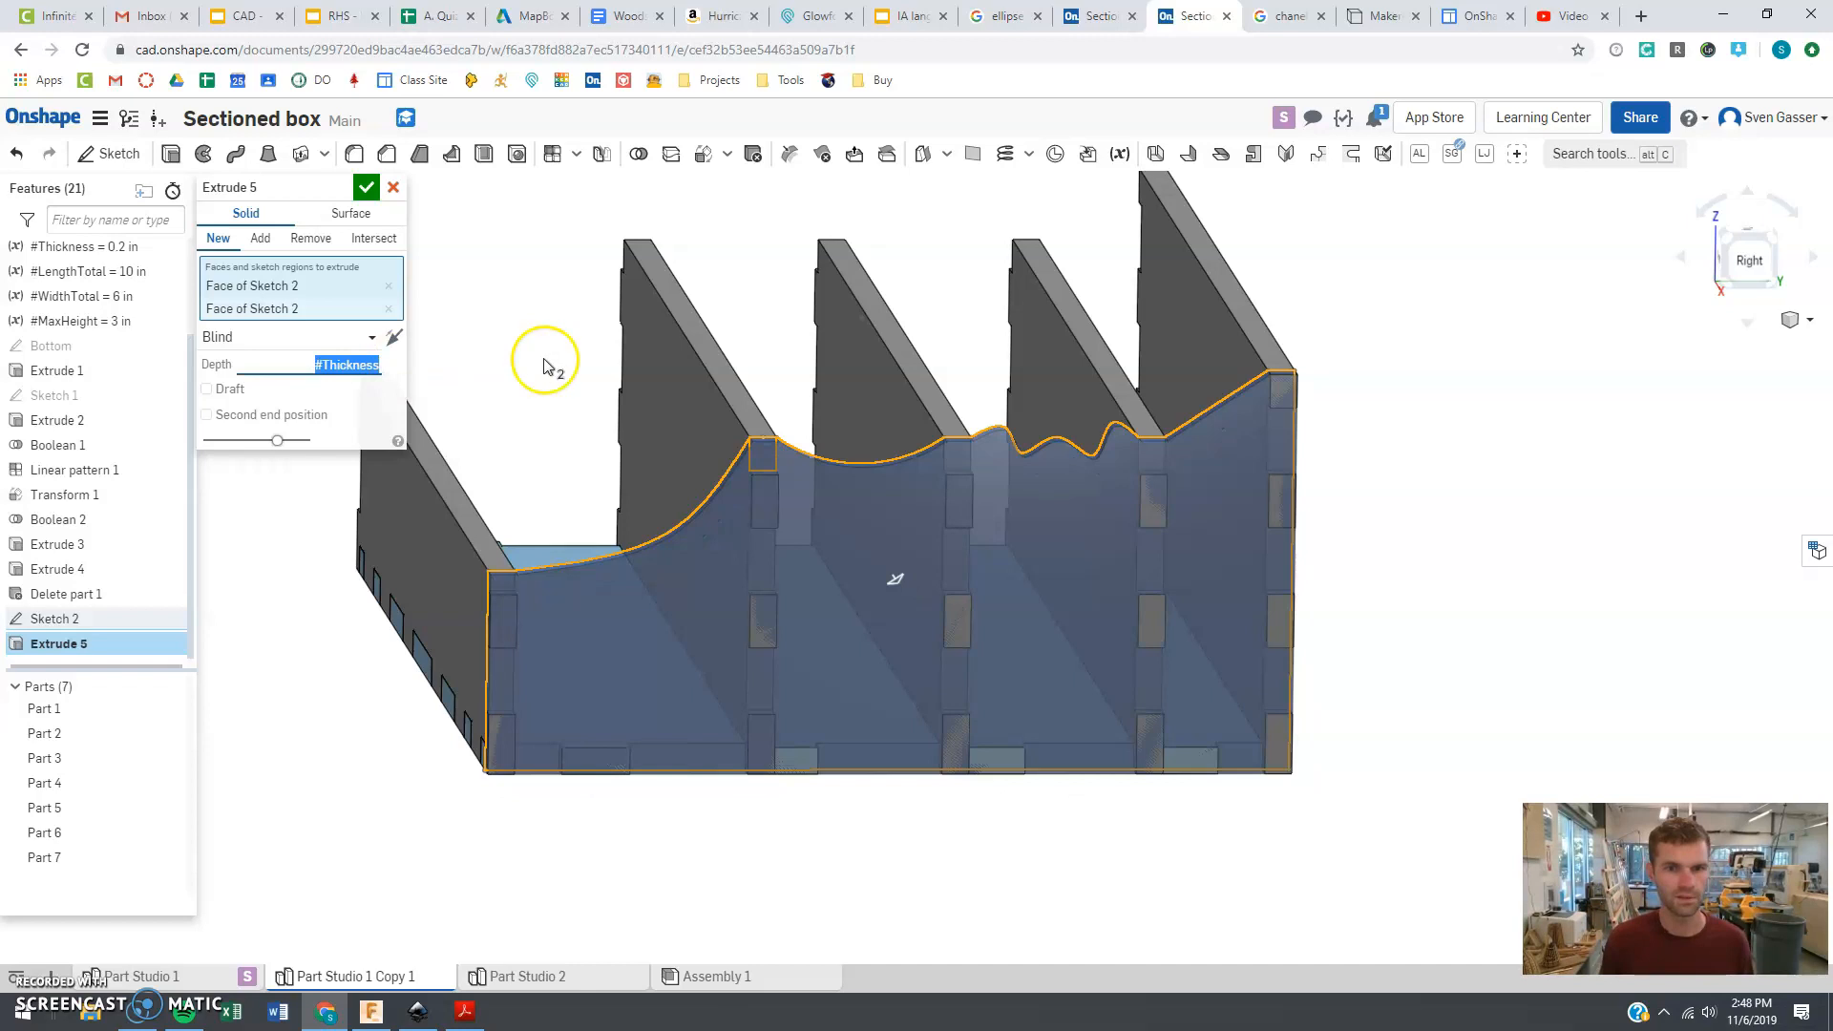
pyautogui.click(367, 187)
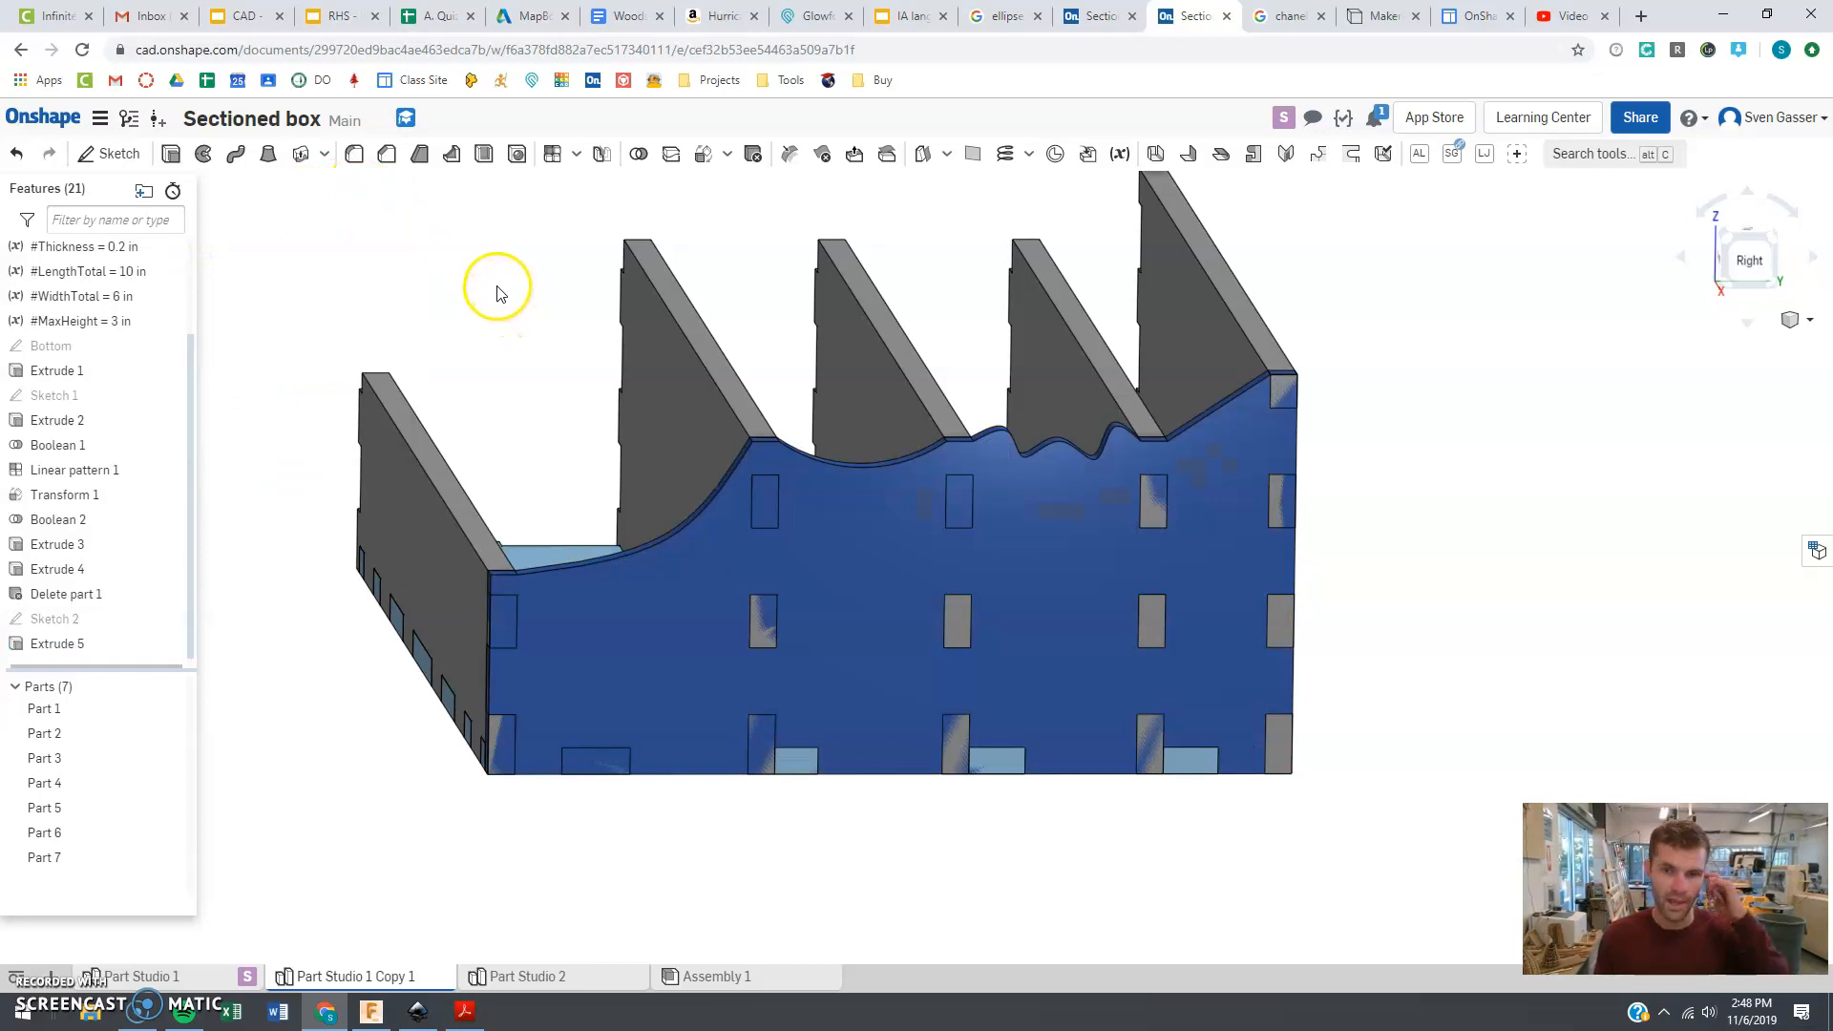
# - Subtract the five dividers and the base from the new side panel with a Boolean to cut its finger-joint slots
pyautogui.click(653, 161)
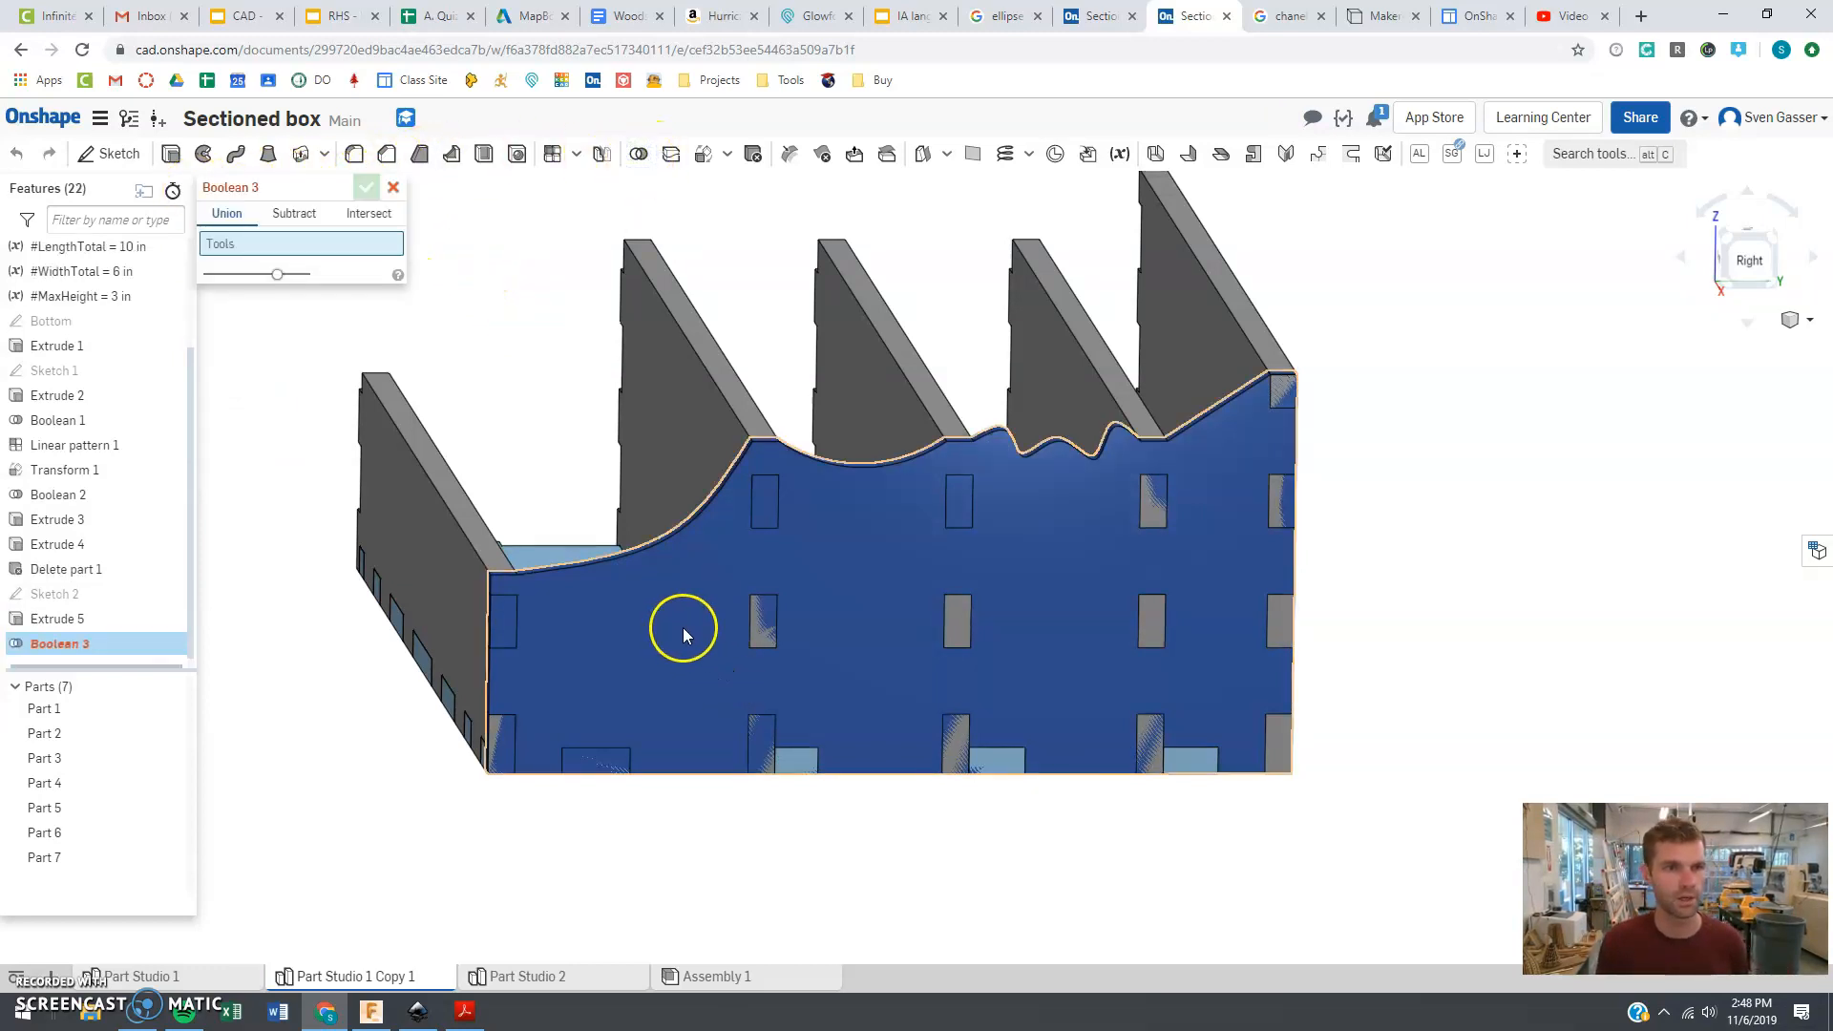
pyautogui.click(294, 213)
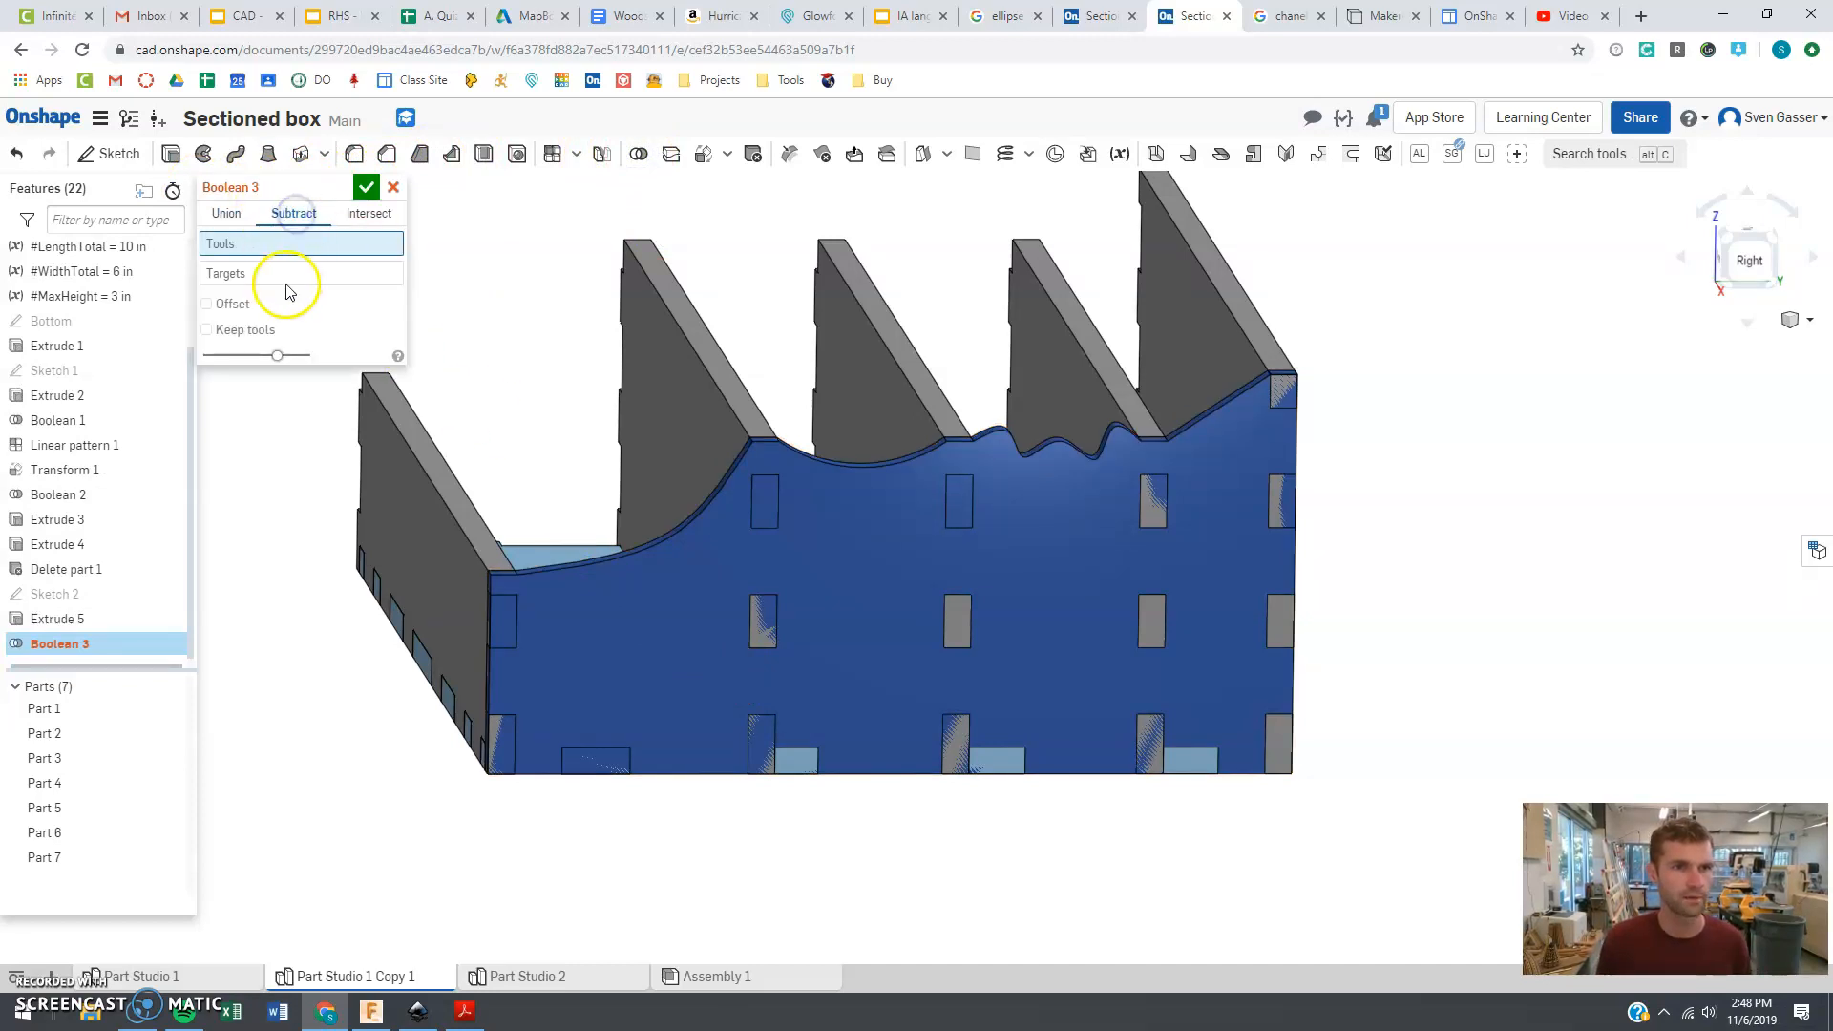
pyautogui.click(408, 521)
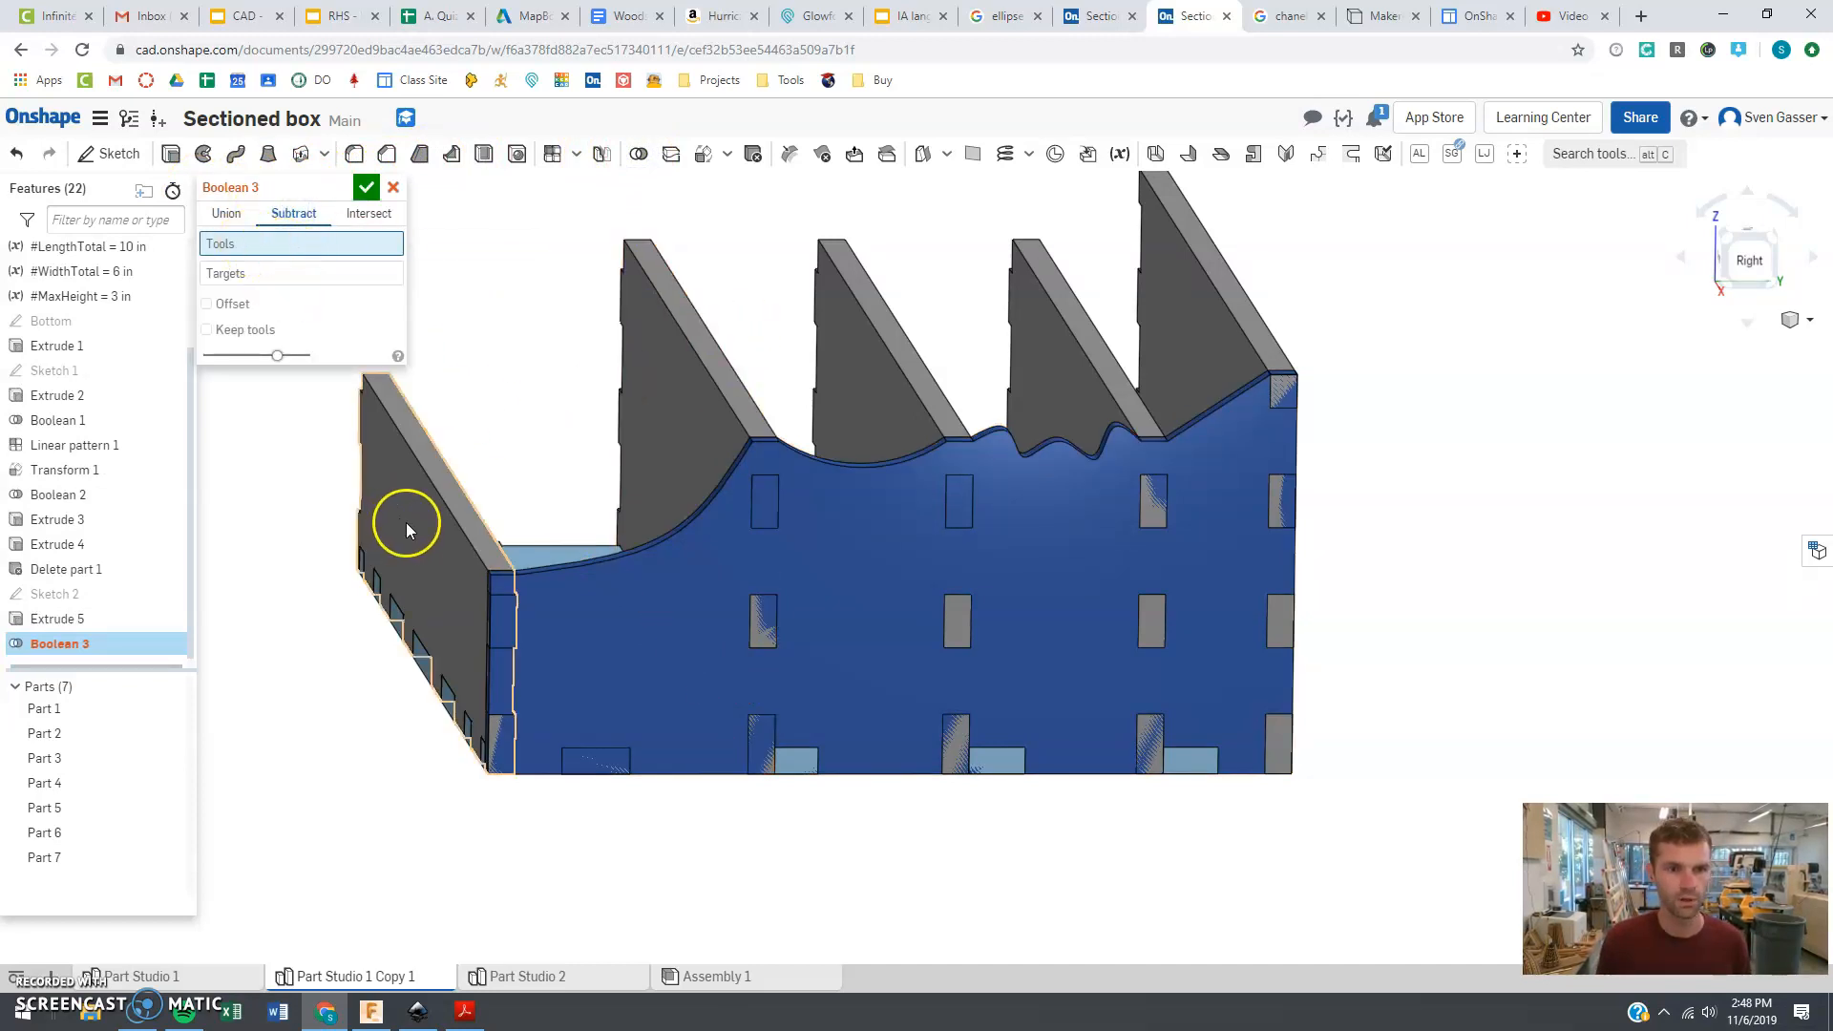
pyautogui.click(692, 382)
pyautogui.click(950, 346)
pyautogui.click(1057, 330)
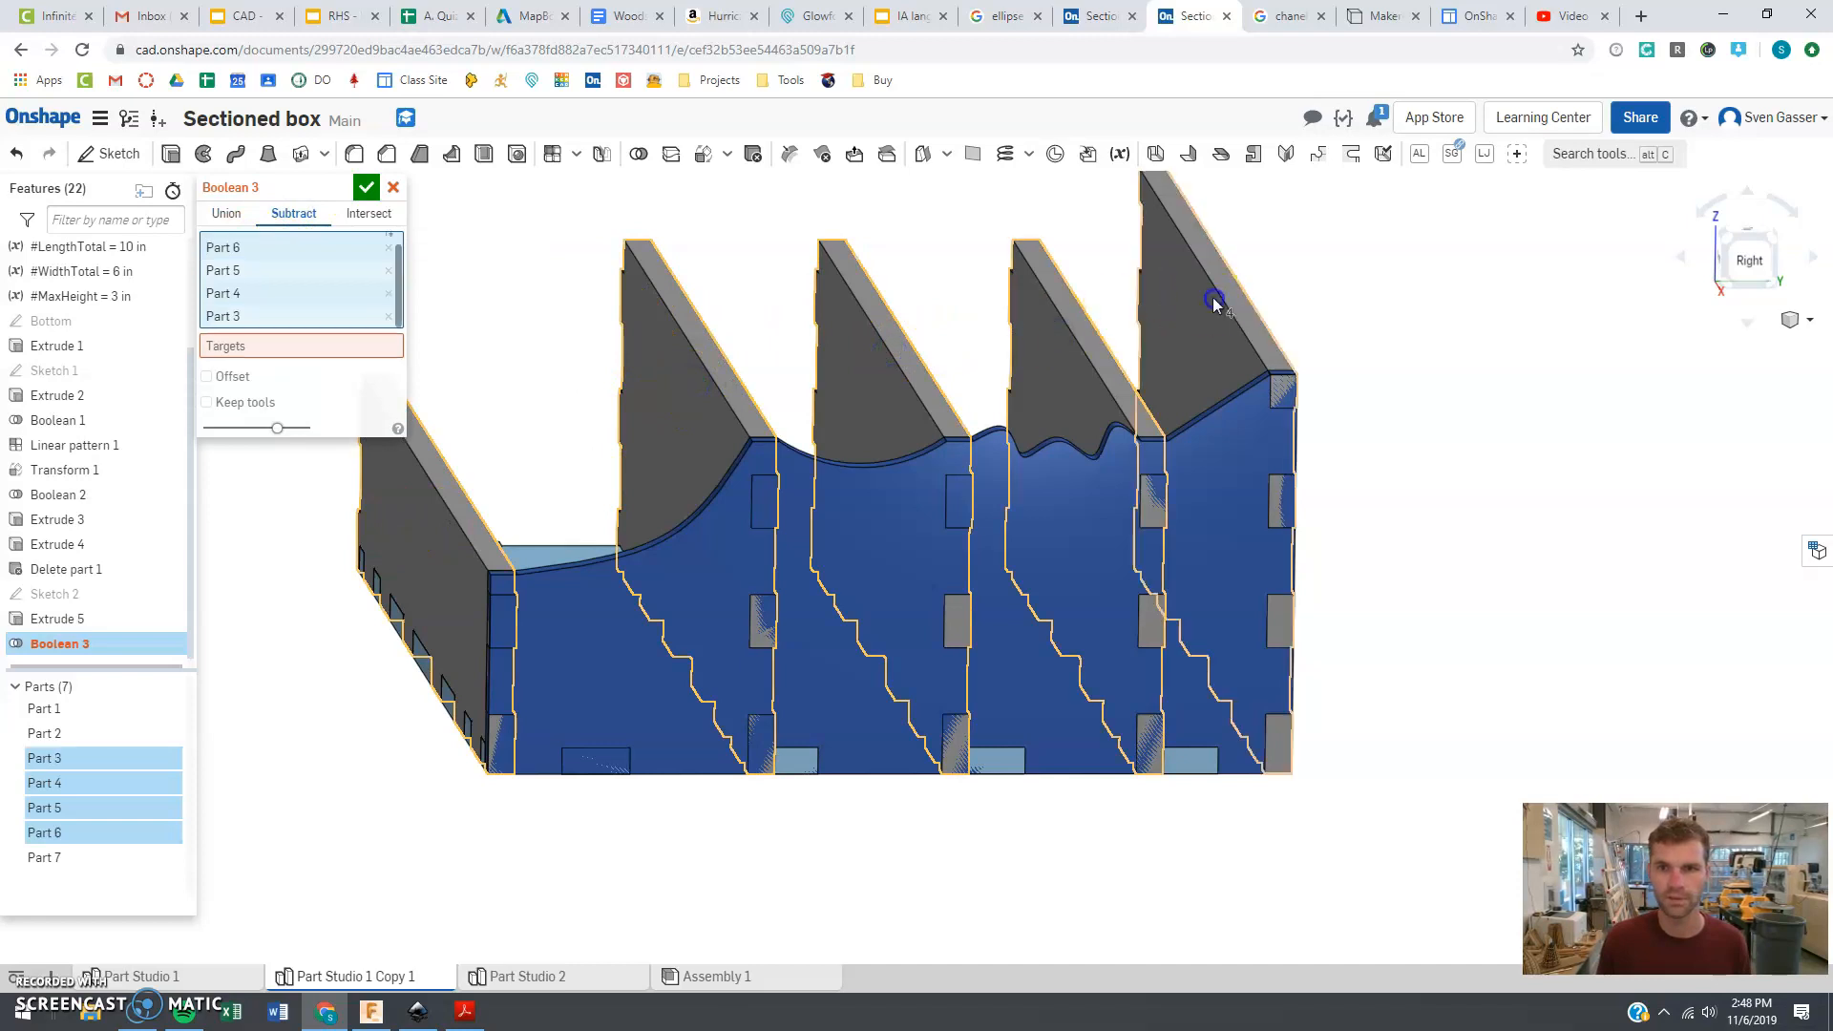
pyautogui.click(531, 565)
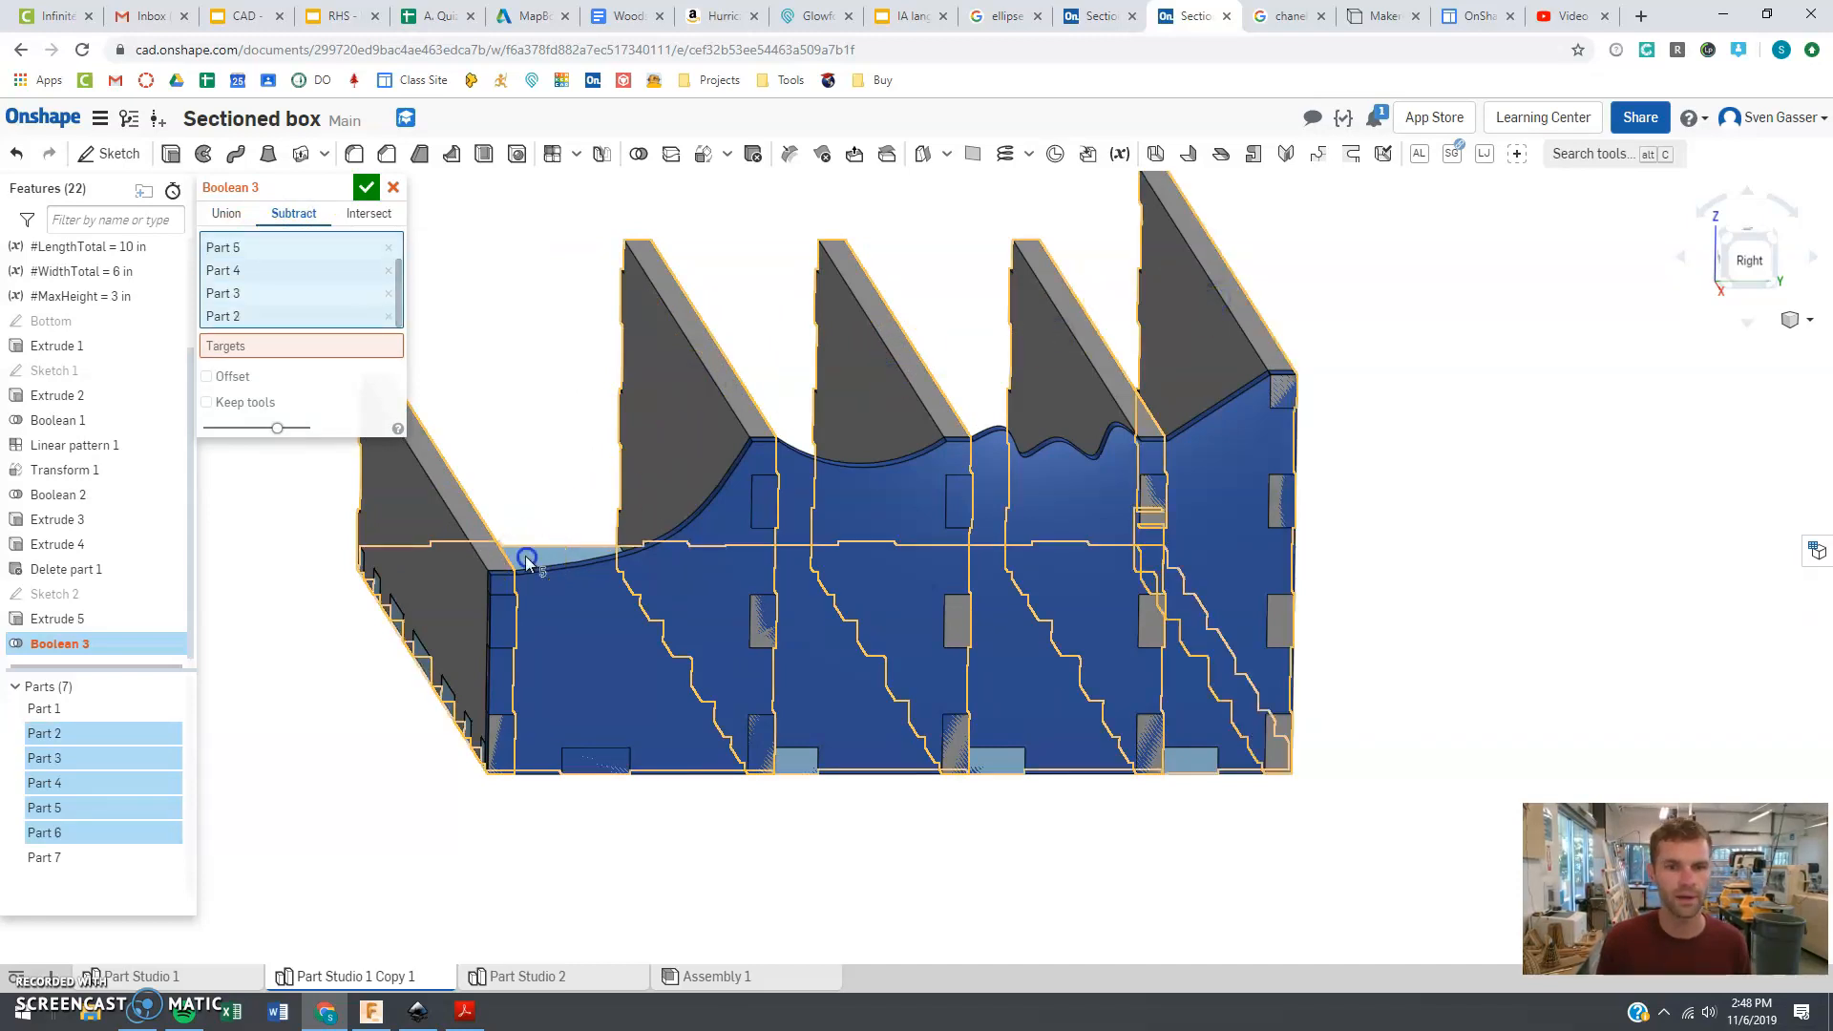
pyautogui.click(578, 546)
pyautogui.click(301, 347)
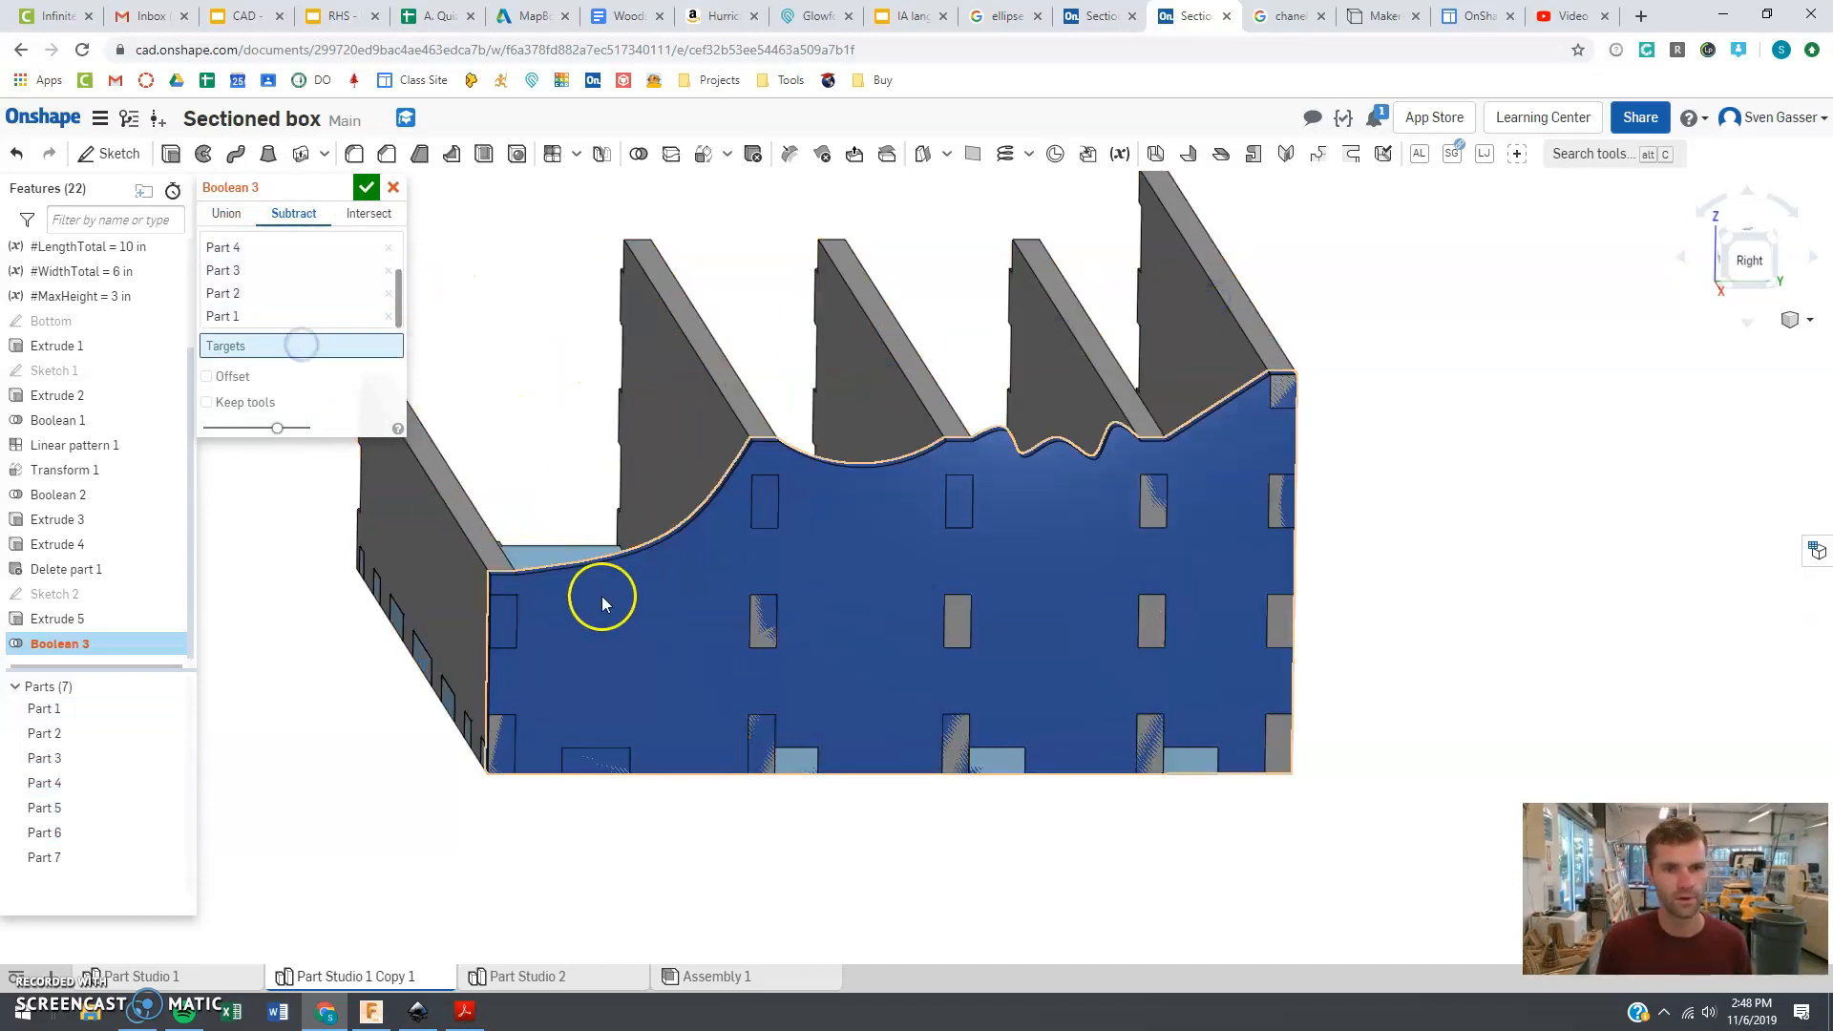
pyautogui.click(638, 632)
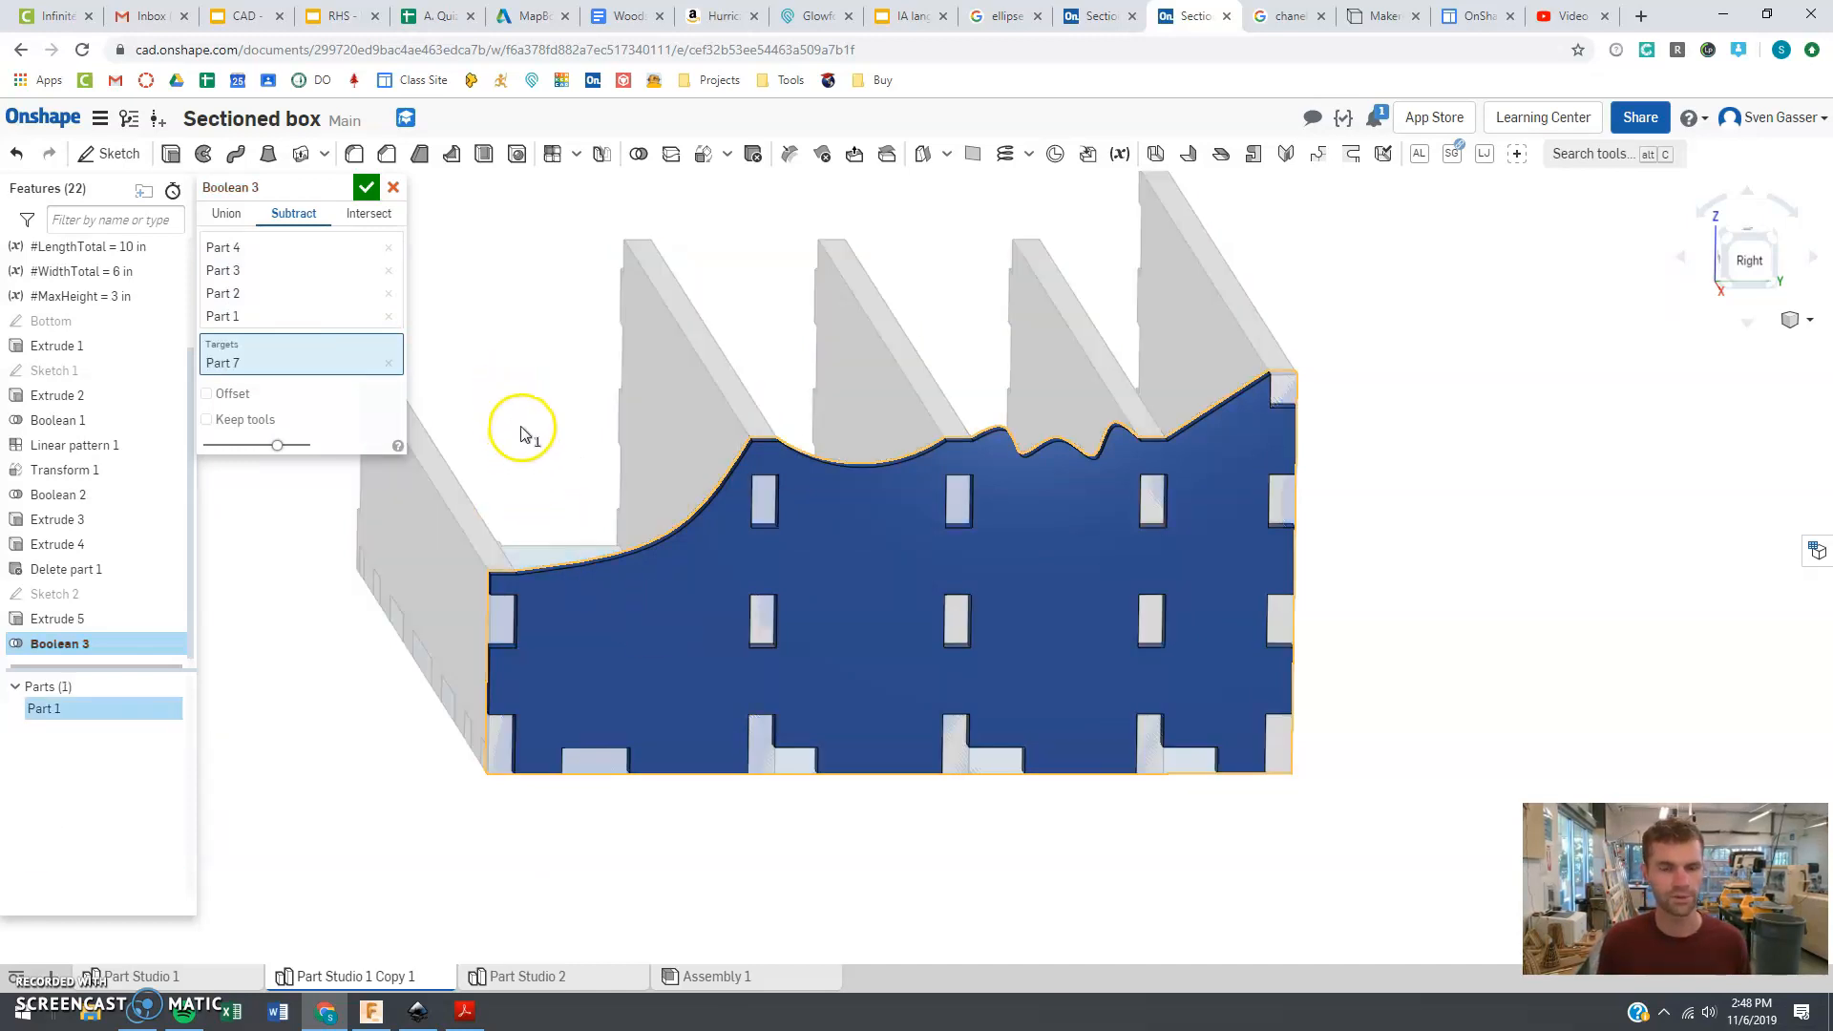
pyautogui.click(367, 189)
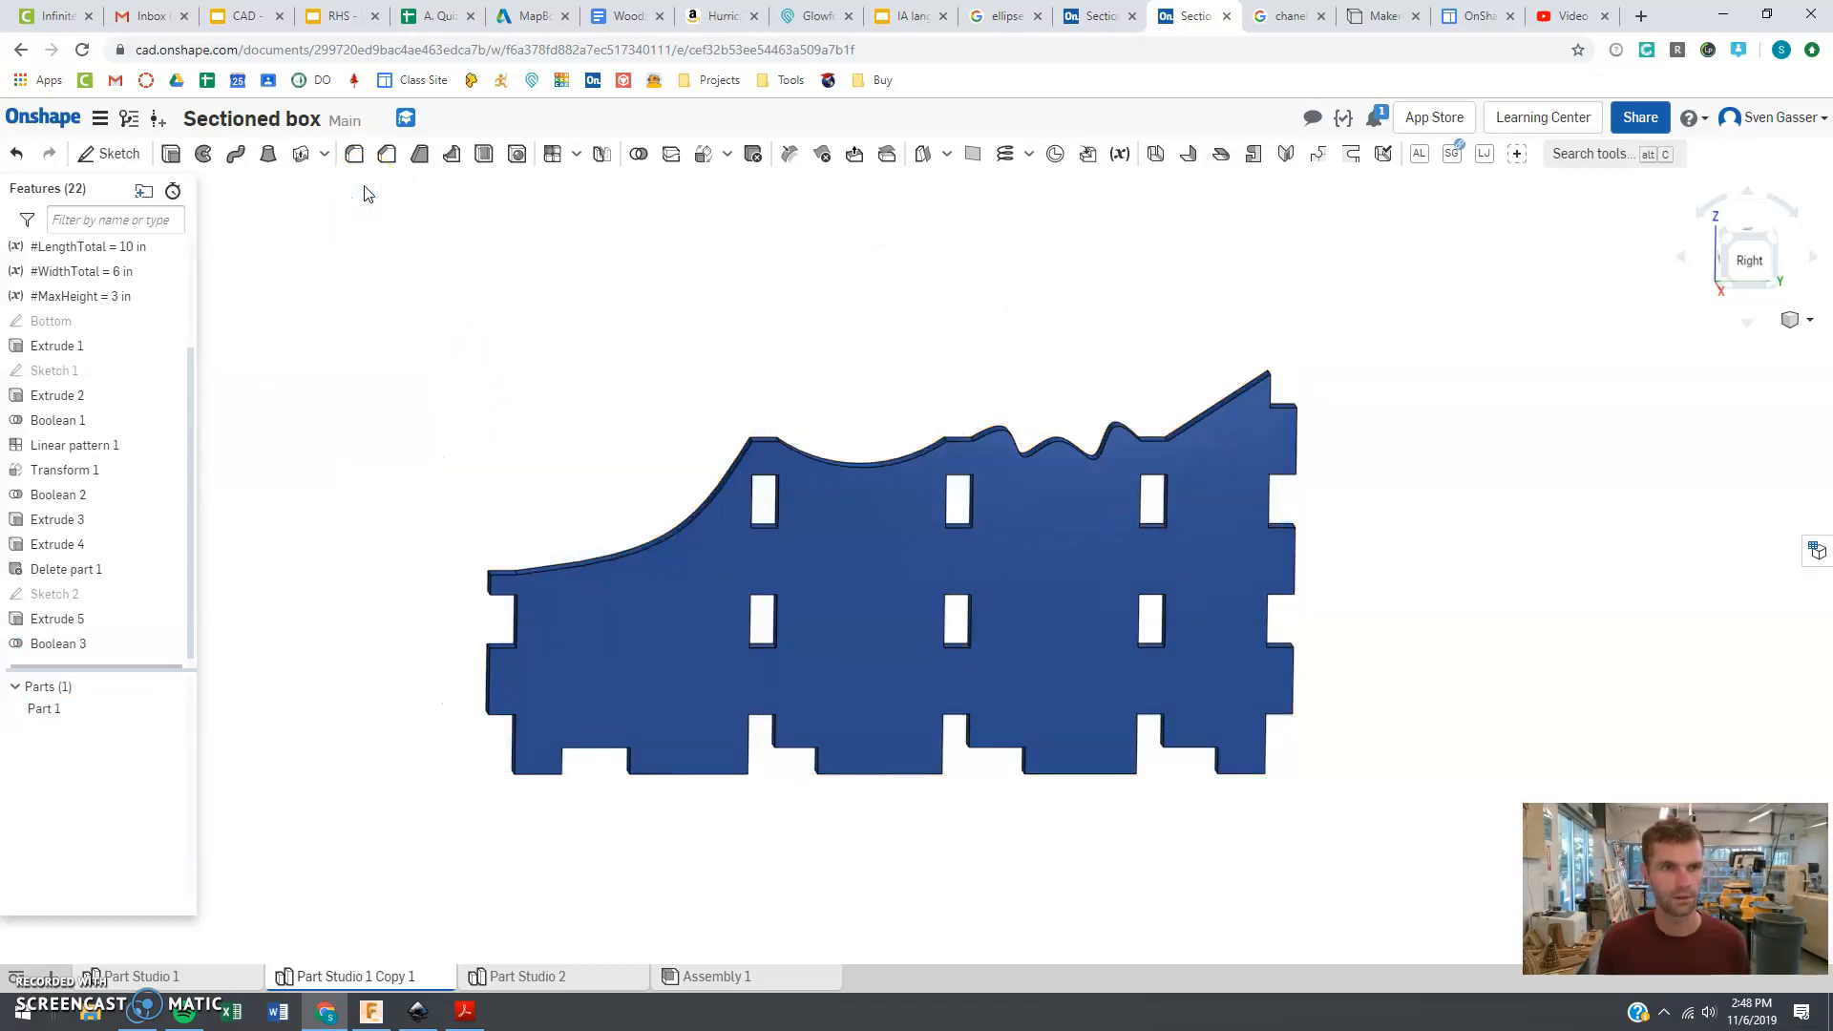
# - Edit the side panel's Boolean subtraction to keep the tool parts
pyautogui.scroll(-1, 53, 530)
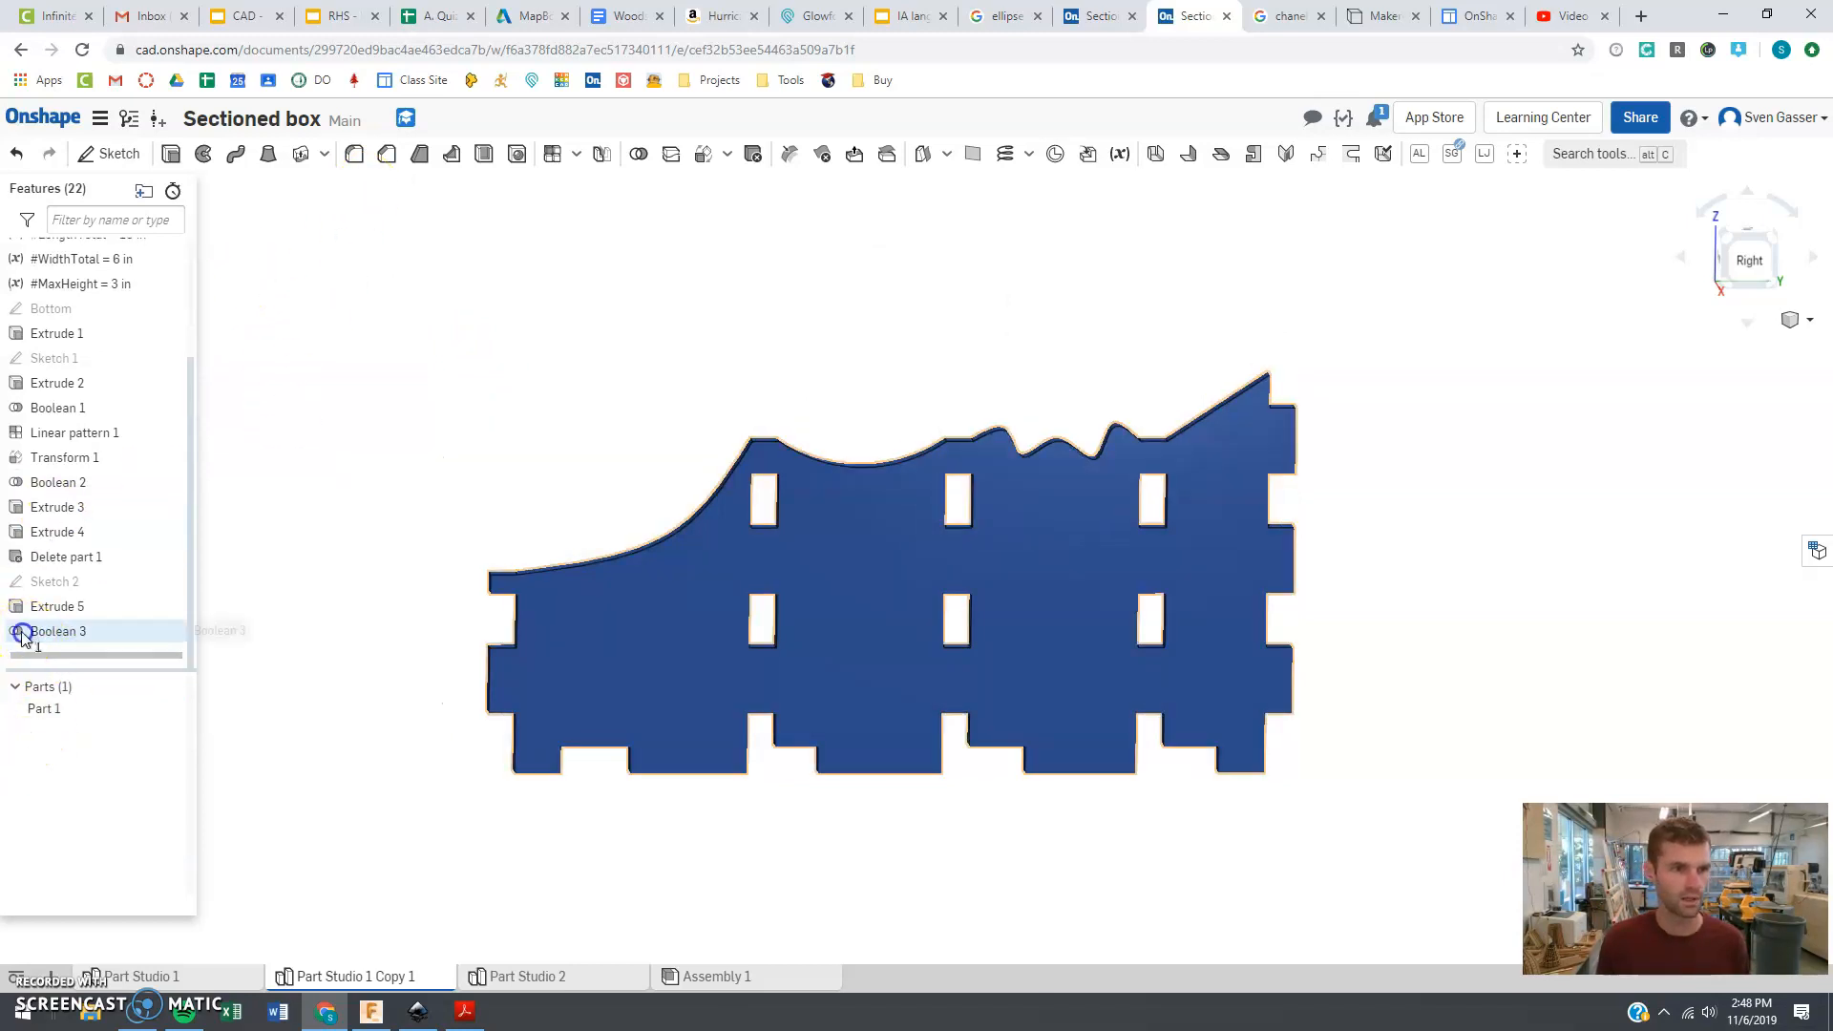
pyautogui.doubleClick(21, 633)
pyautogui.click(206, 419)
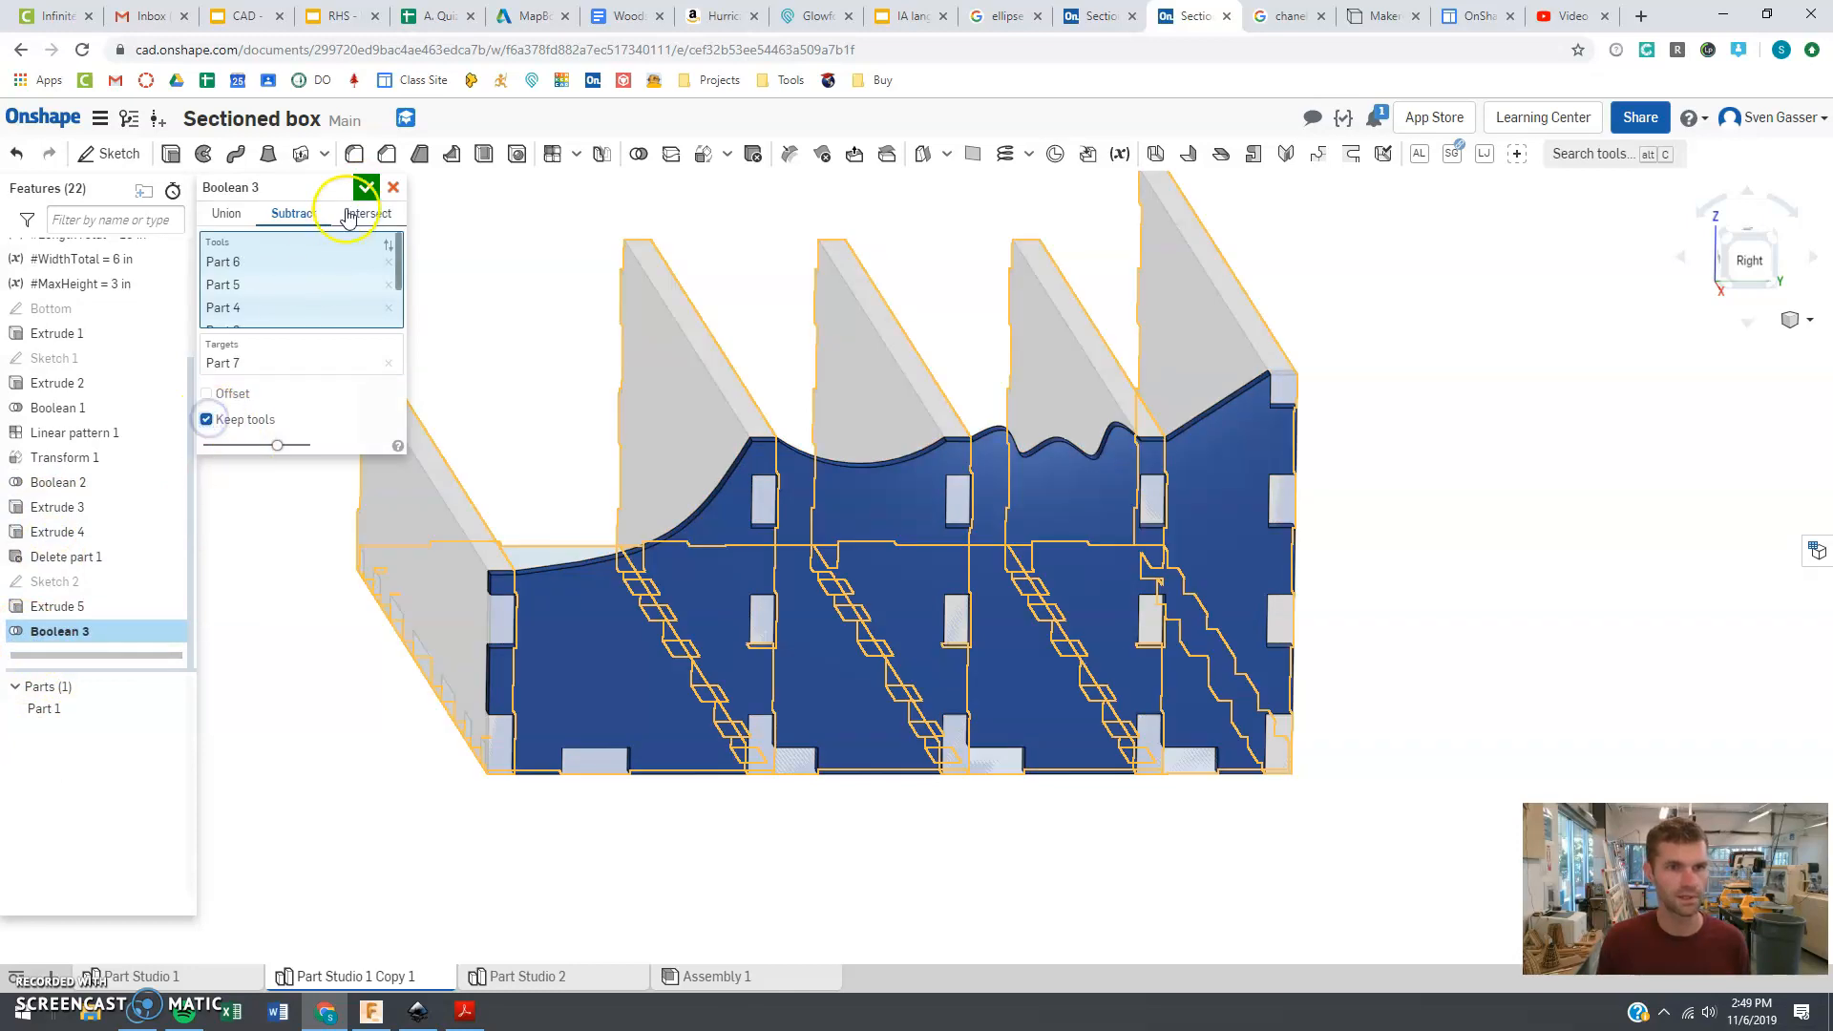
pyautogui.click(367, 188)
pyautogui.moveTo(616, 862)
pyautogui.mouseDown(button='right')
pyautogui.moveTo(614, 790)
pyautogui.moveTo(652, 879)
pyautogui.moveTo(616, 869)
pyautogui.moveTo(635, 871)
pyautogui.mouseUp(button='right')
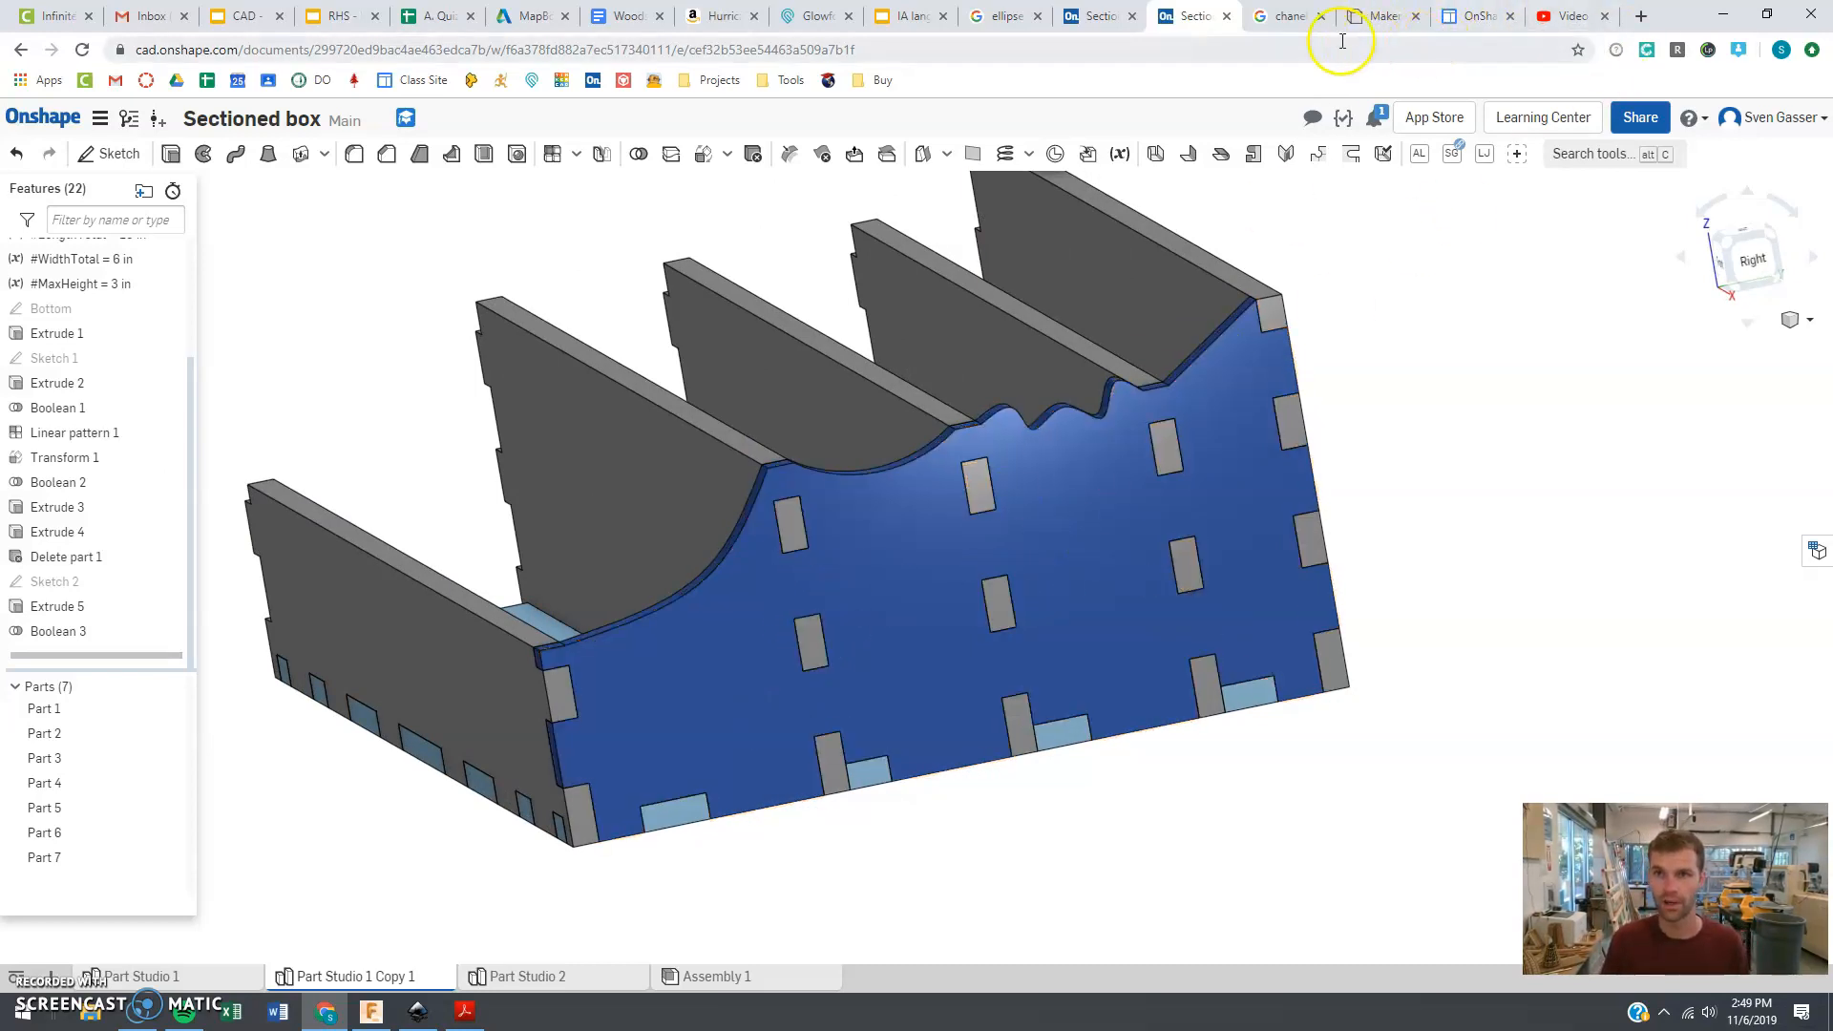
# - Look at the Chanel logo image results in the browser and return to the Onshape box model
pyautogui.click(1286, 17)
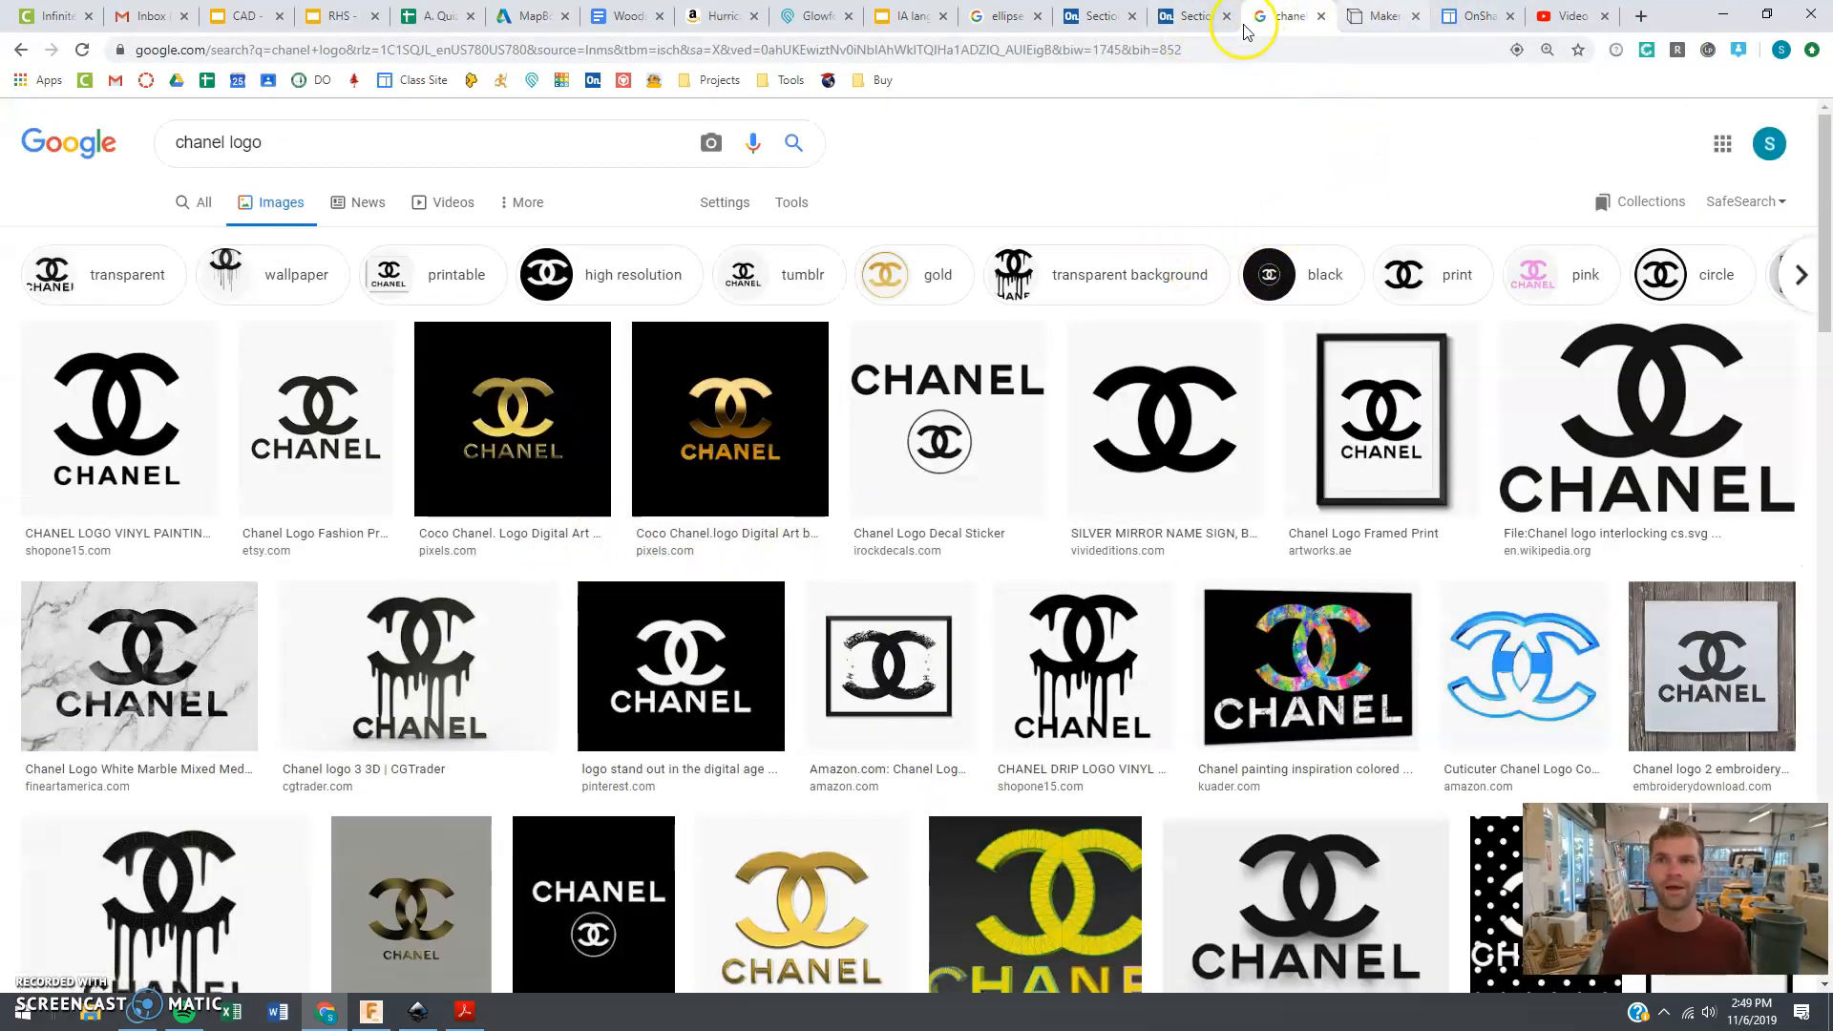
pyautogui.click(1194, 17)
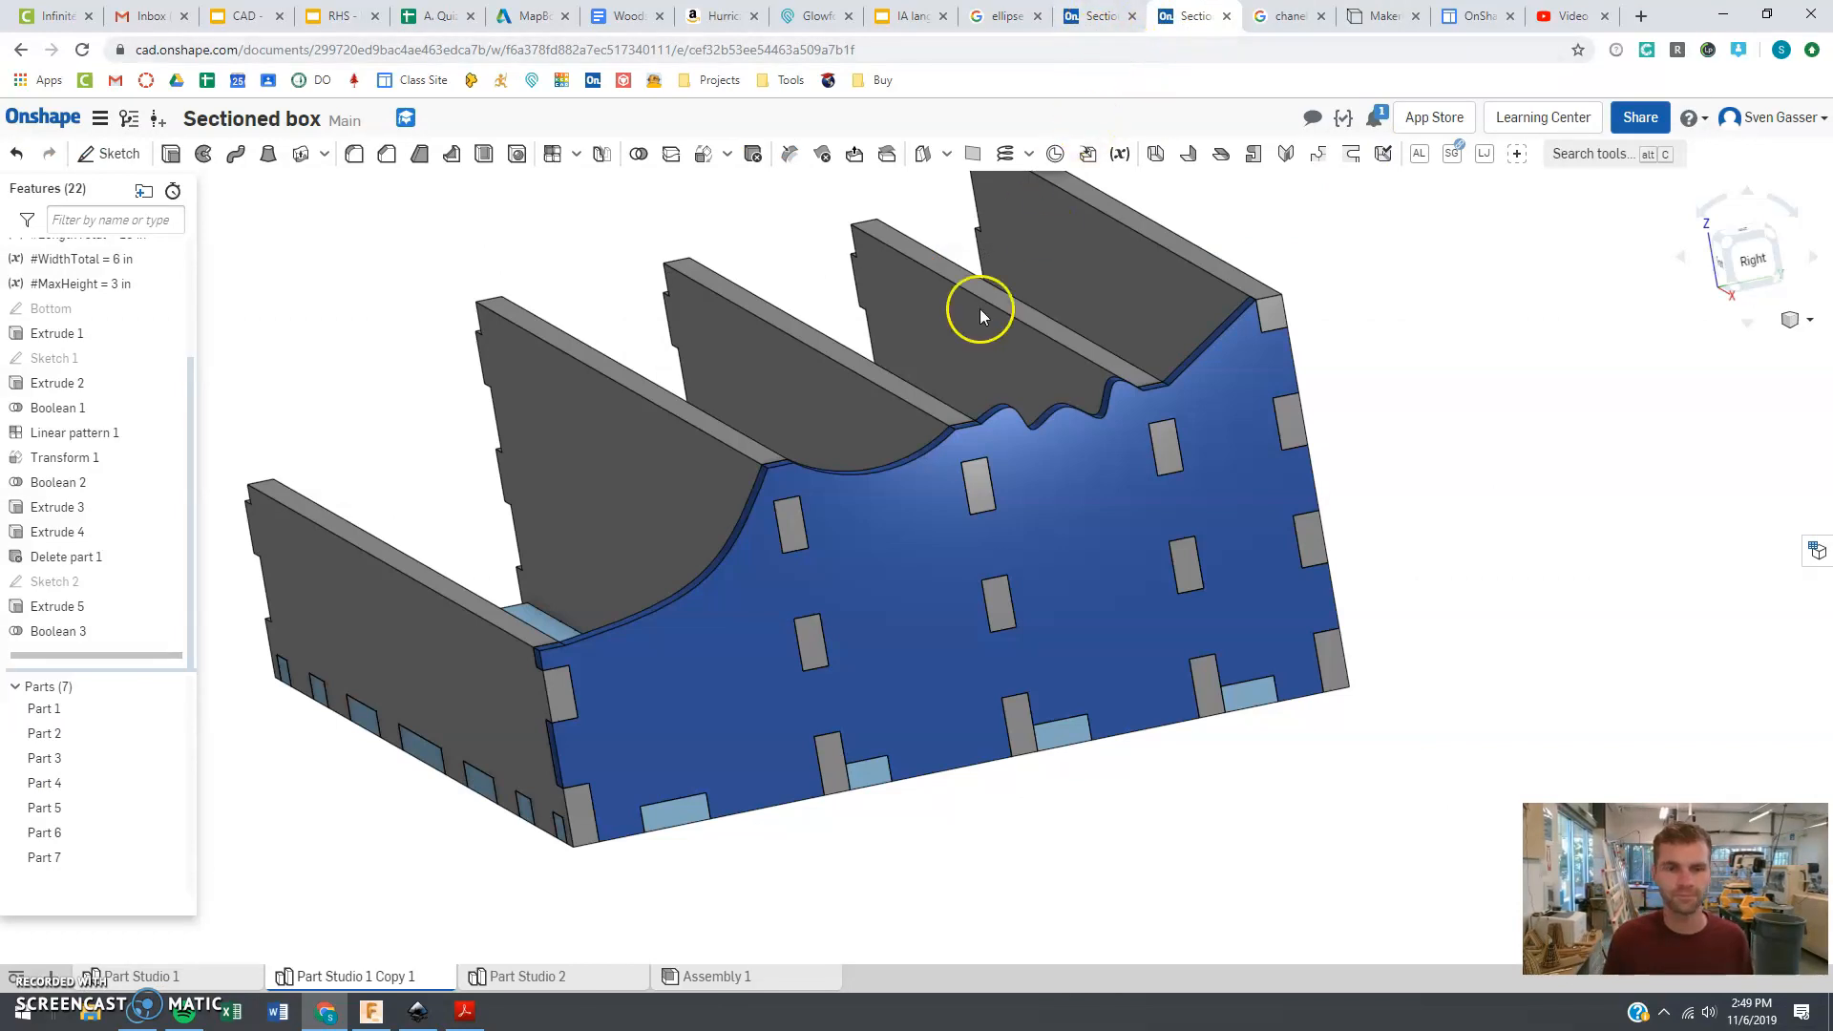
# - Start a linear part pattern of the side panel, directed along the shortest divider's long top edge
pyautogui.moveTo(876, 622); pyautogui.dragTo(921, 638, button='right')
pyautogui.scroll(-5, 920, 634)
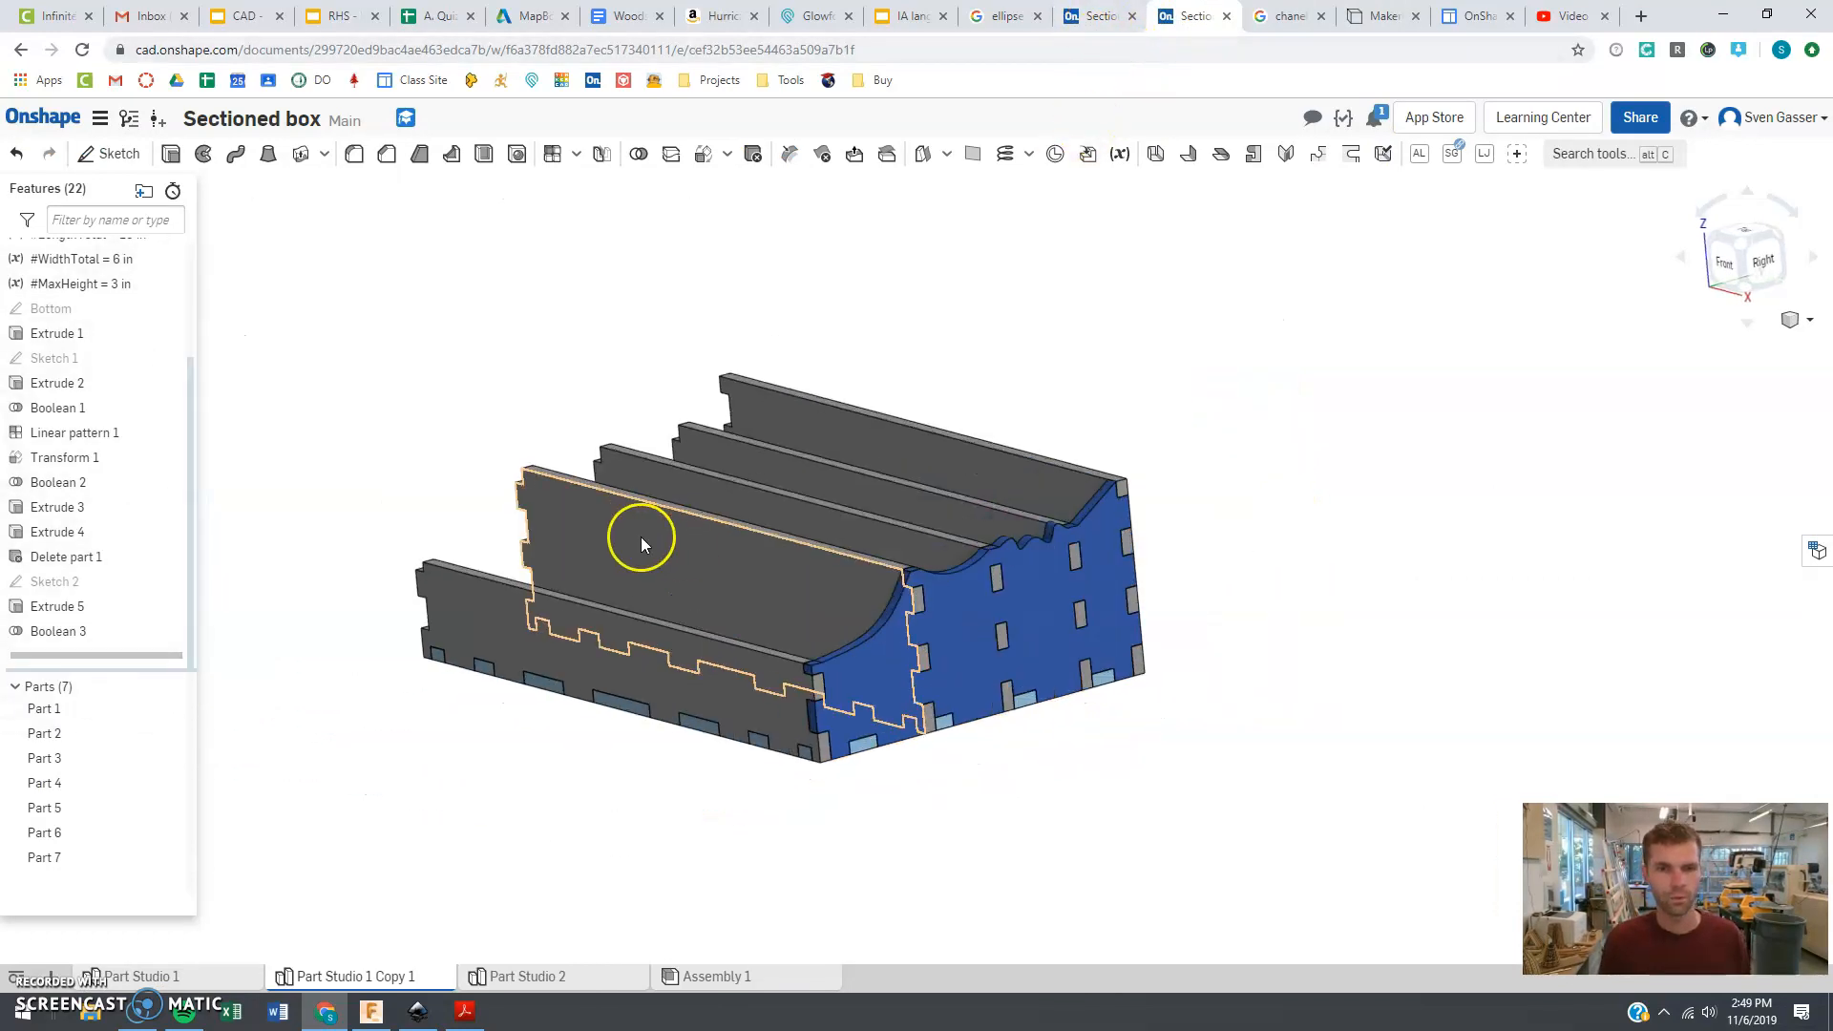
pyautogui.scroll(3, 640, 536)
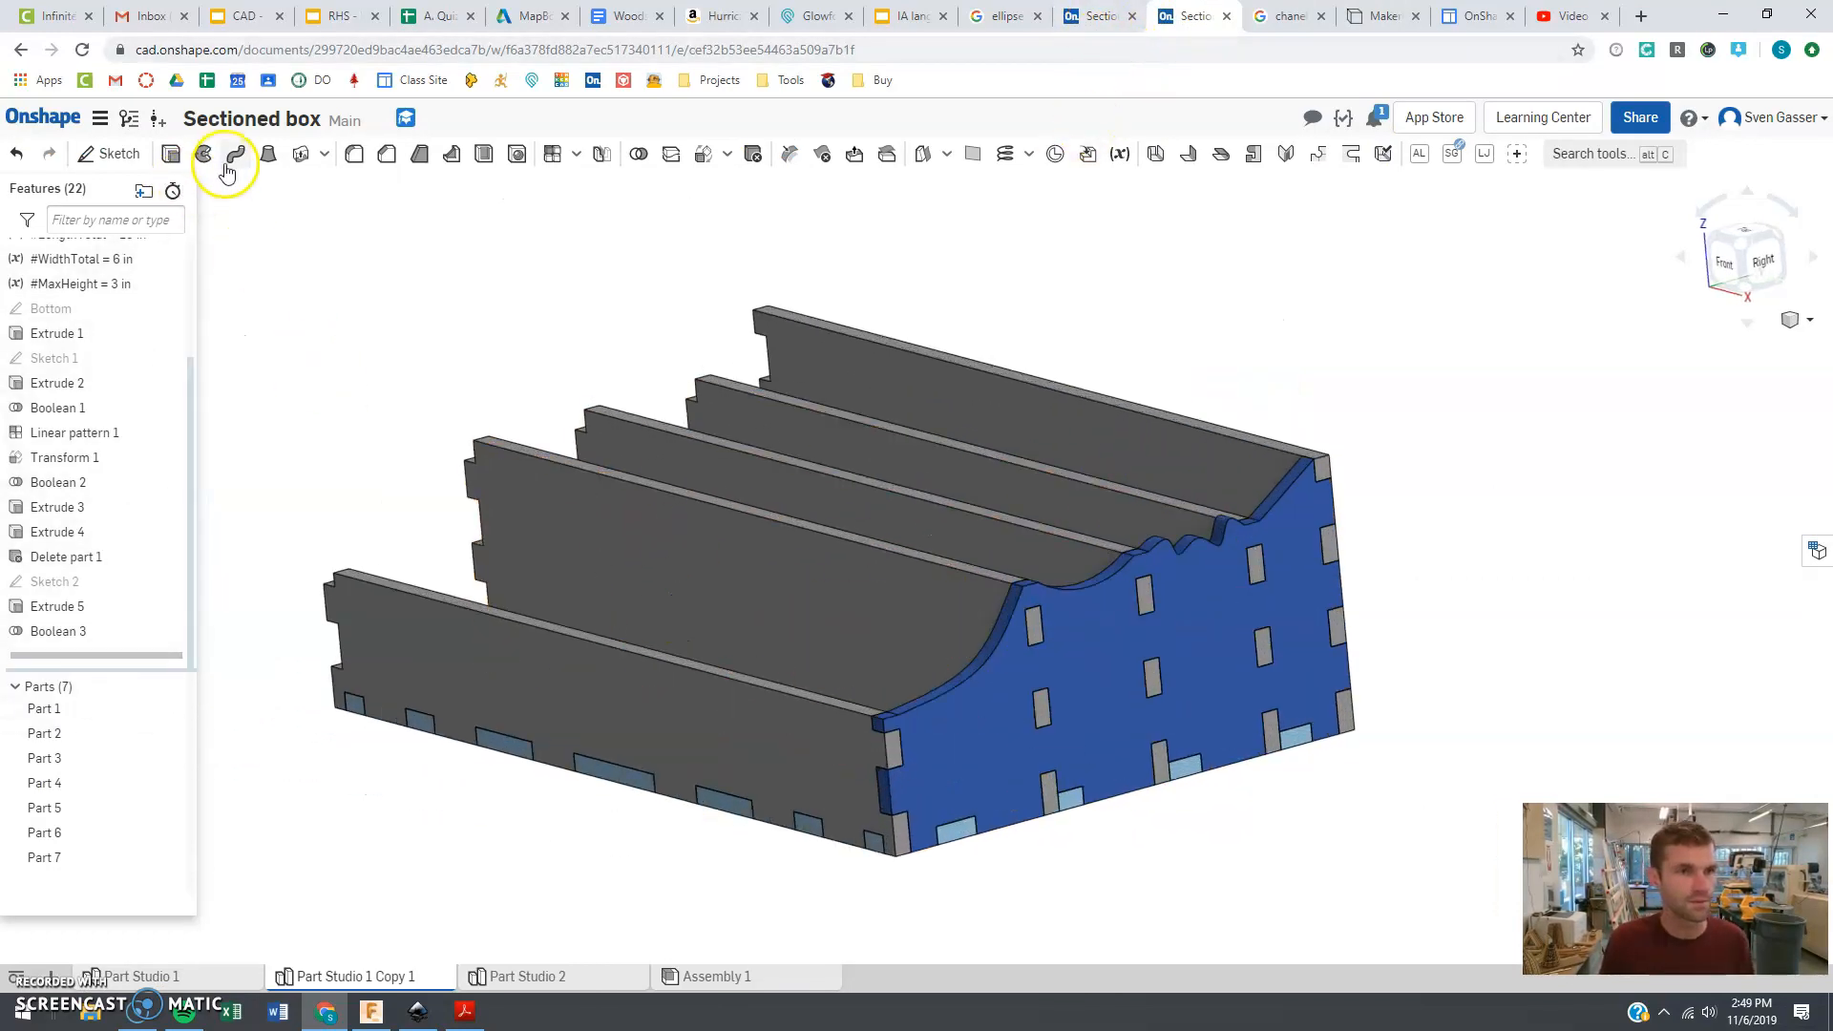
pyautogui.click(554, 159)
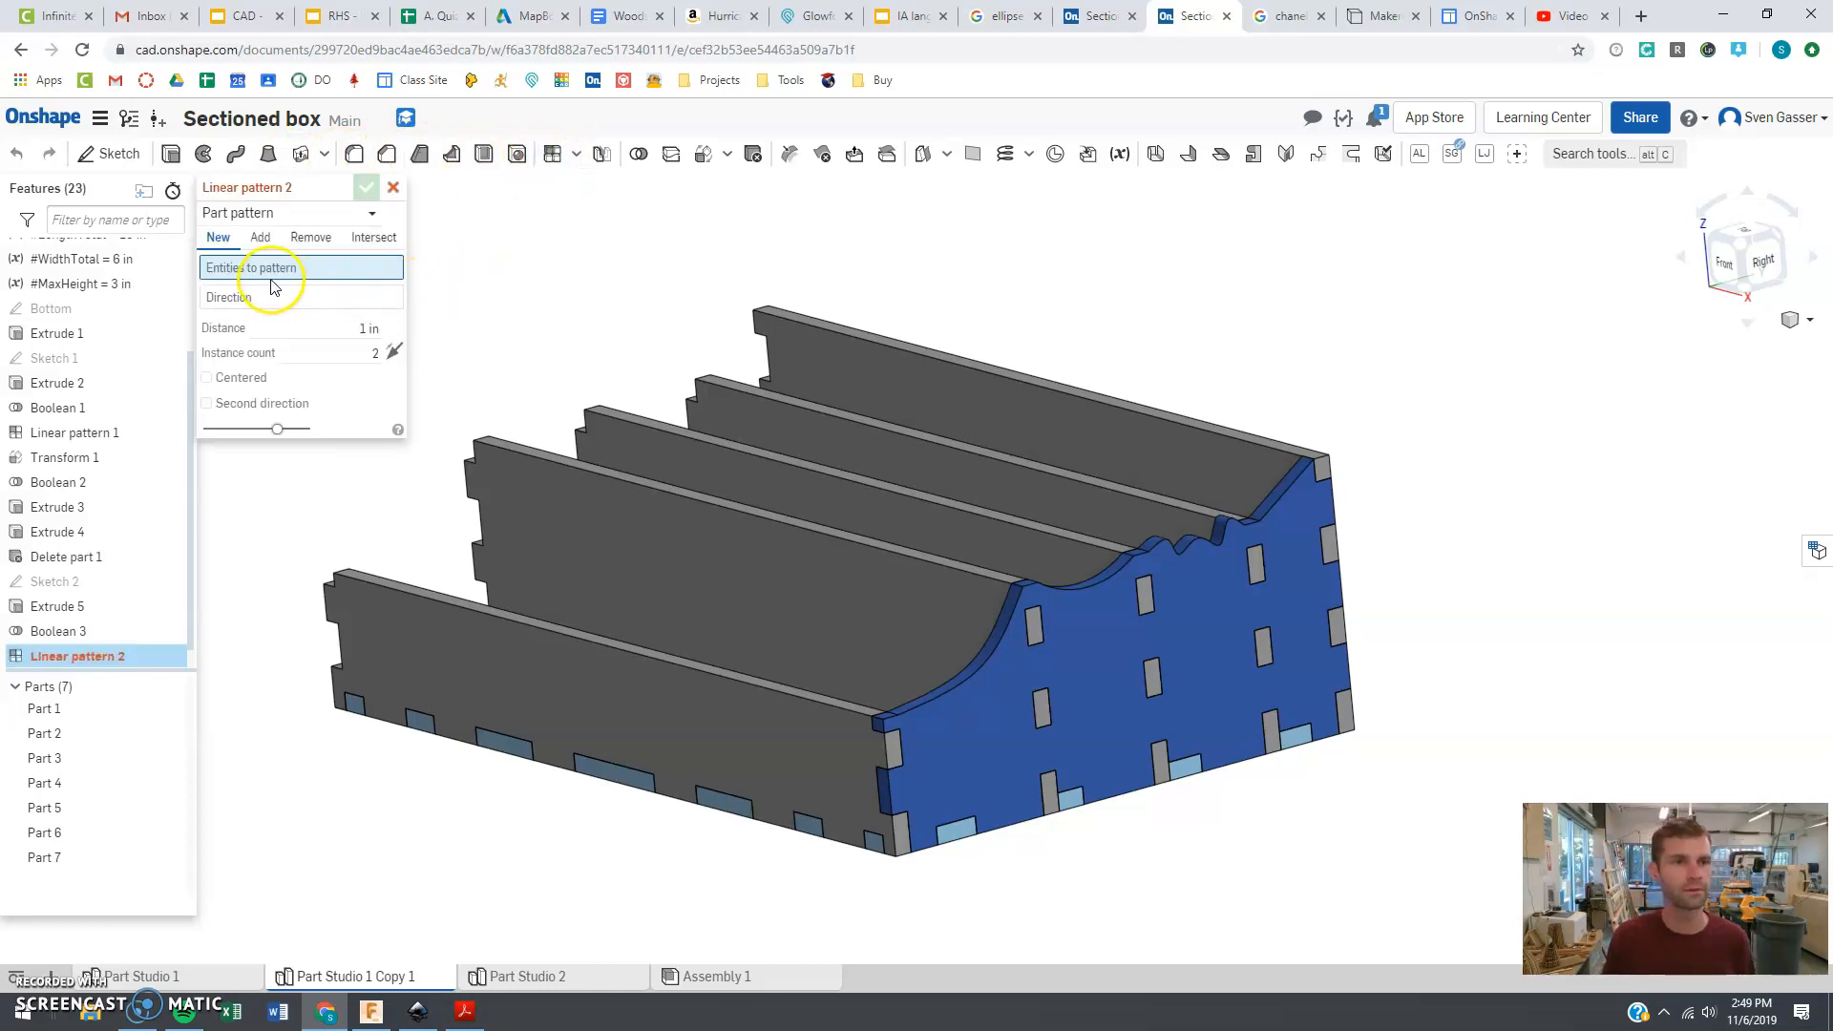
pyautogui.click(990, 734)
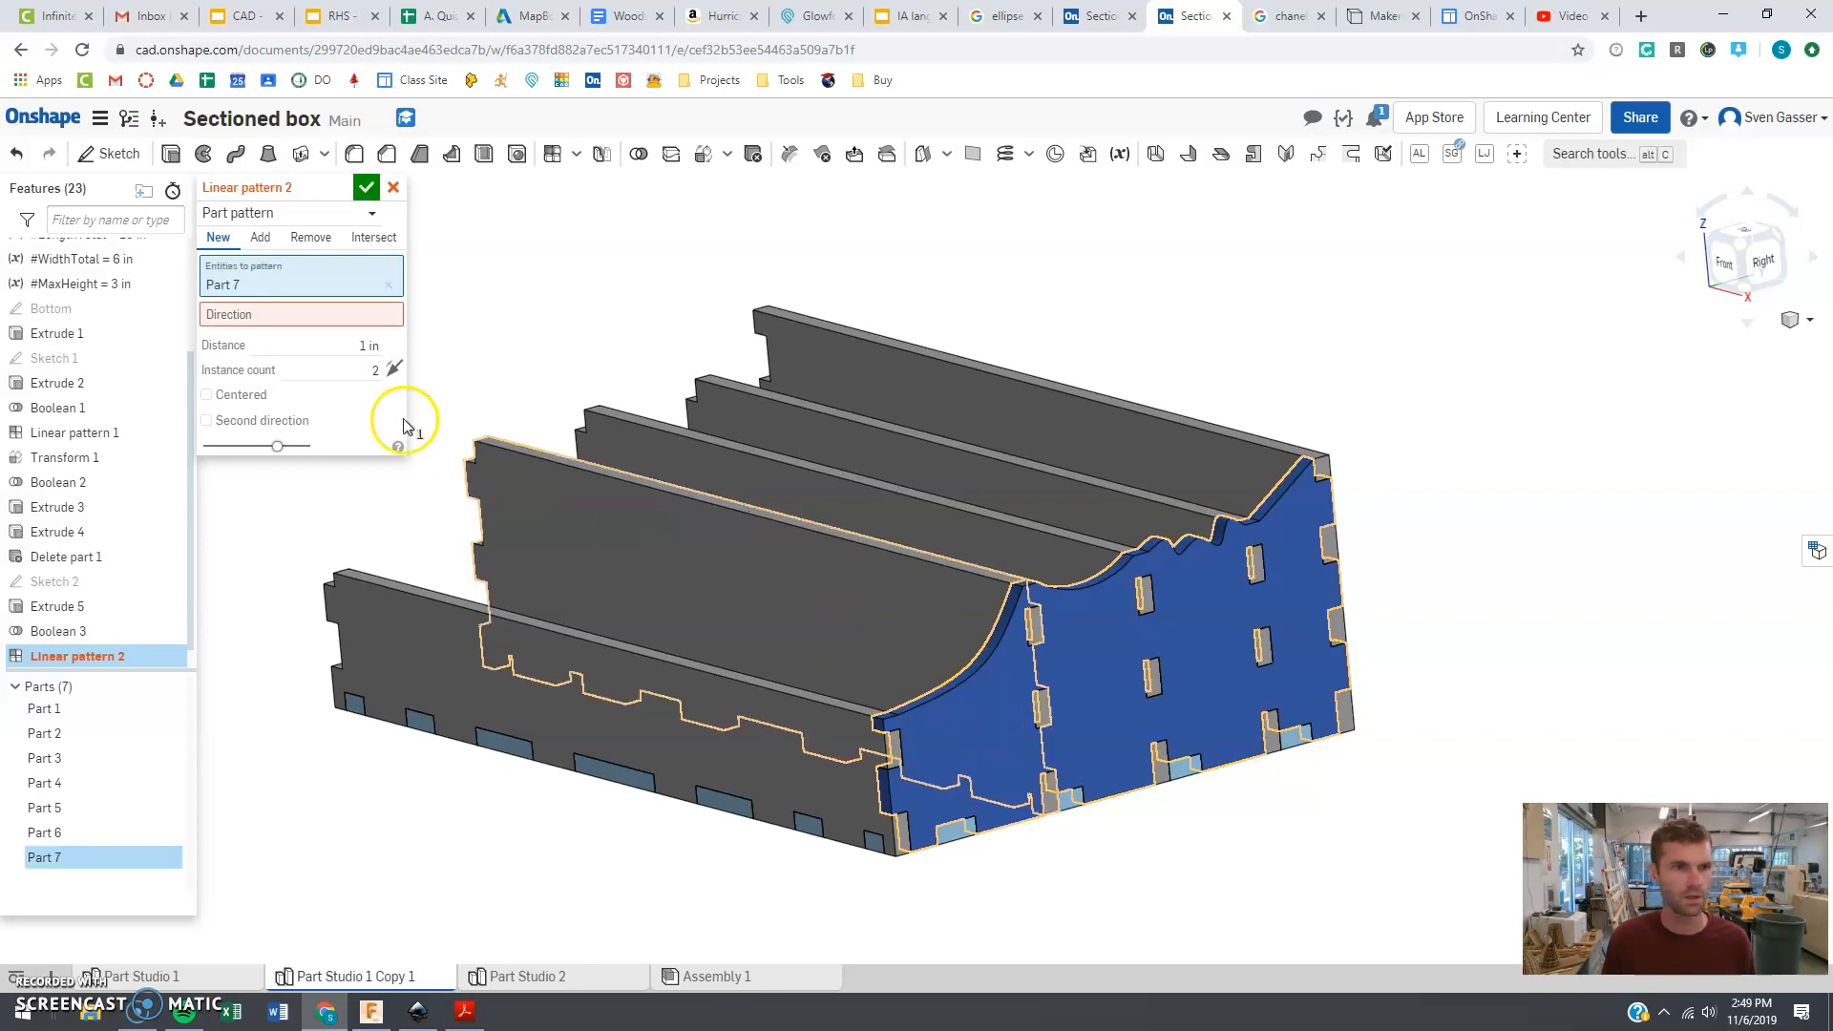
pyautogui.click(262, 322)
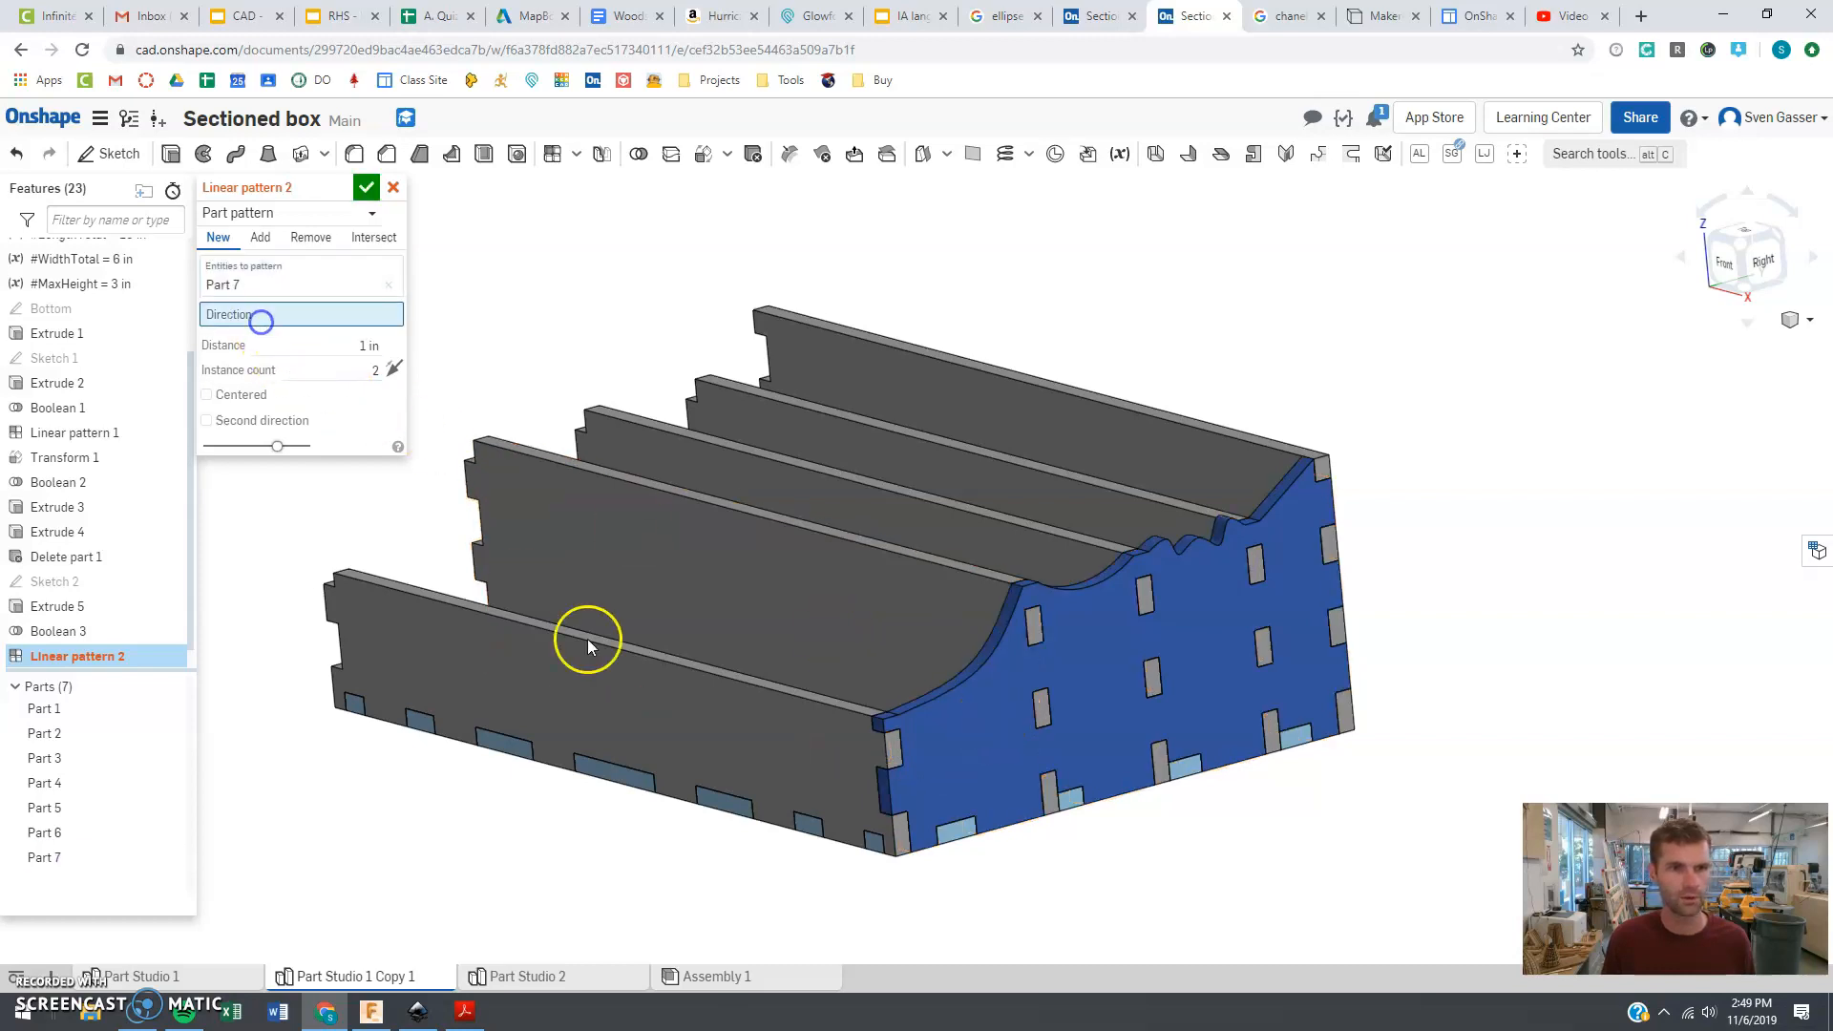
pyautogui.click(678, 667)
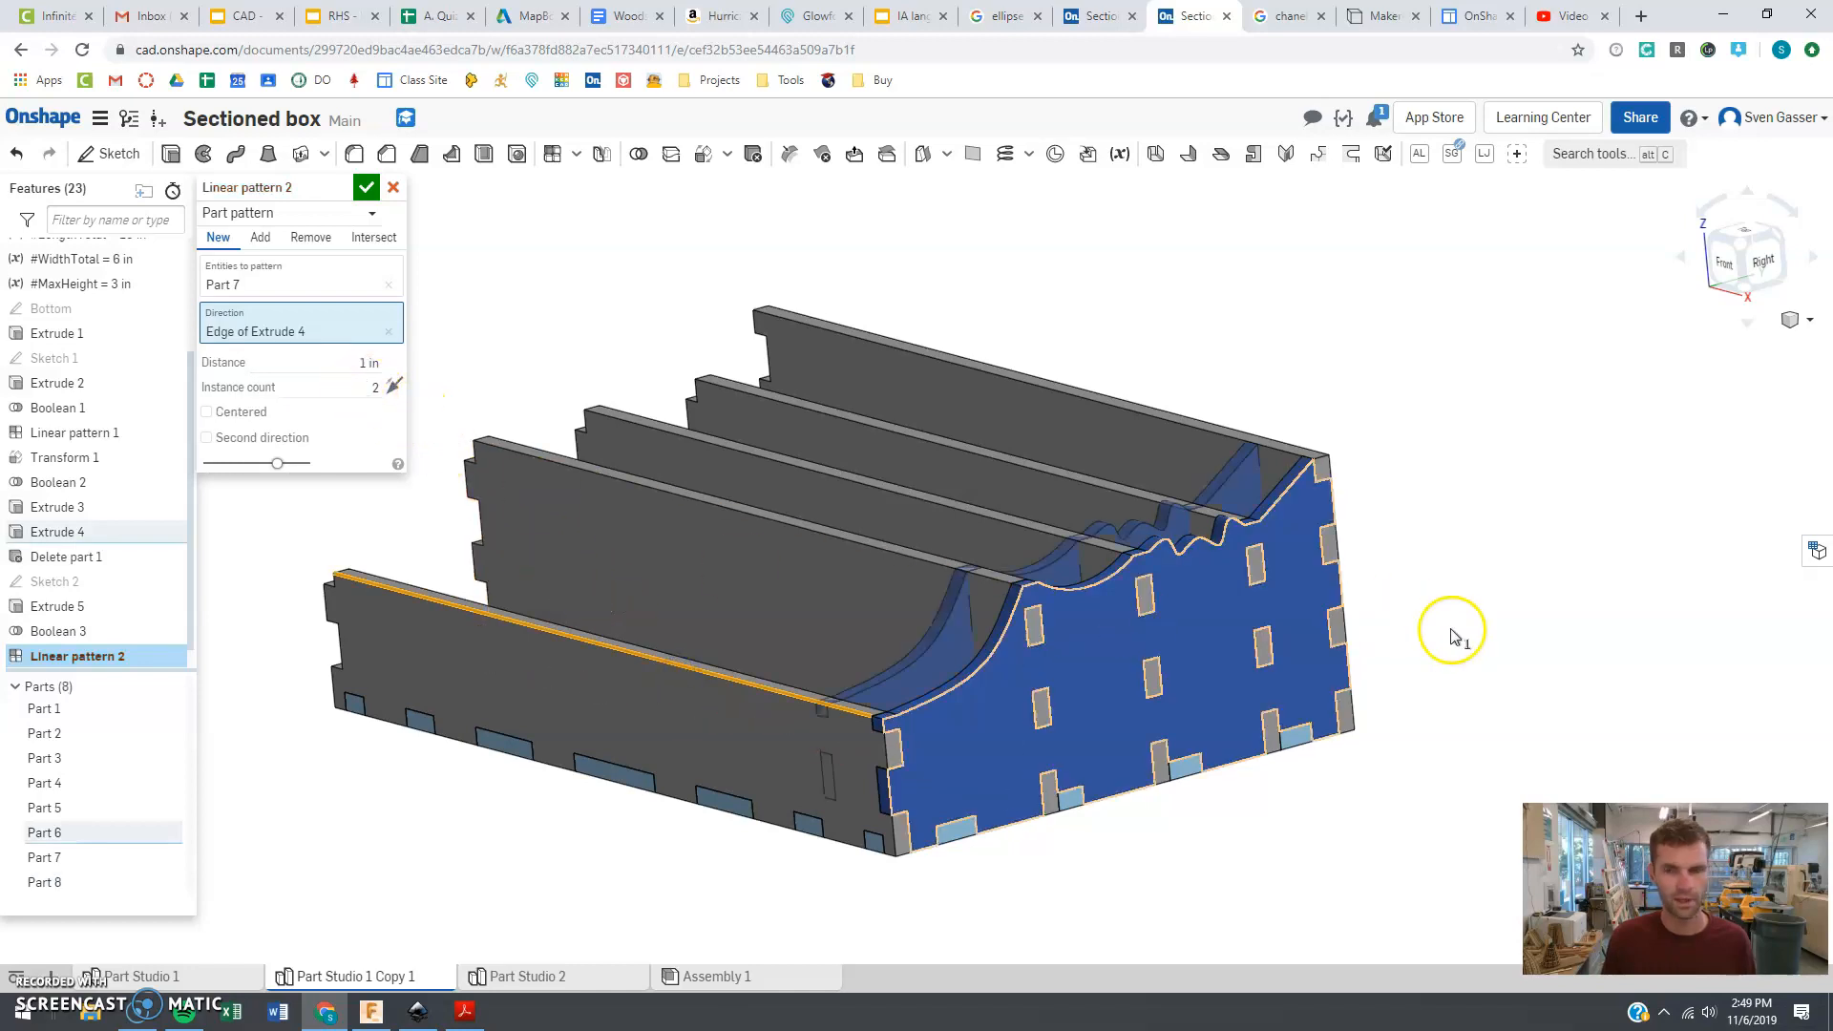
# - Set the side panel's pattern distance to #LengthTotal so the copy moves to the opposite end of the box
pyautogui.scroll(-3, 941, 655)
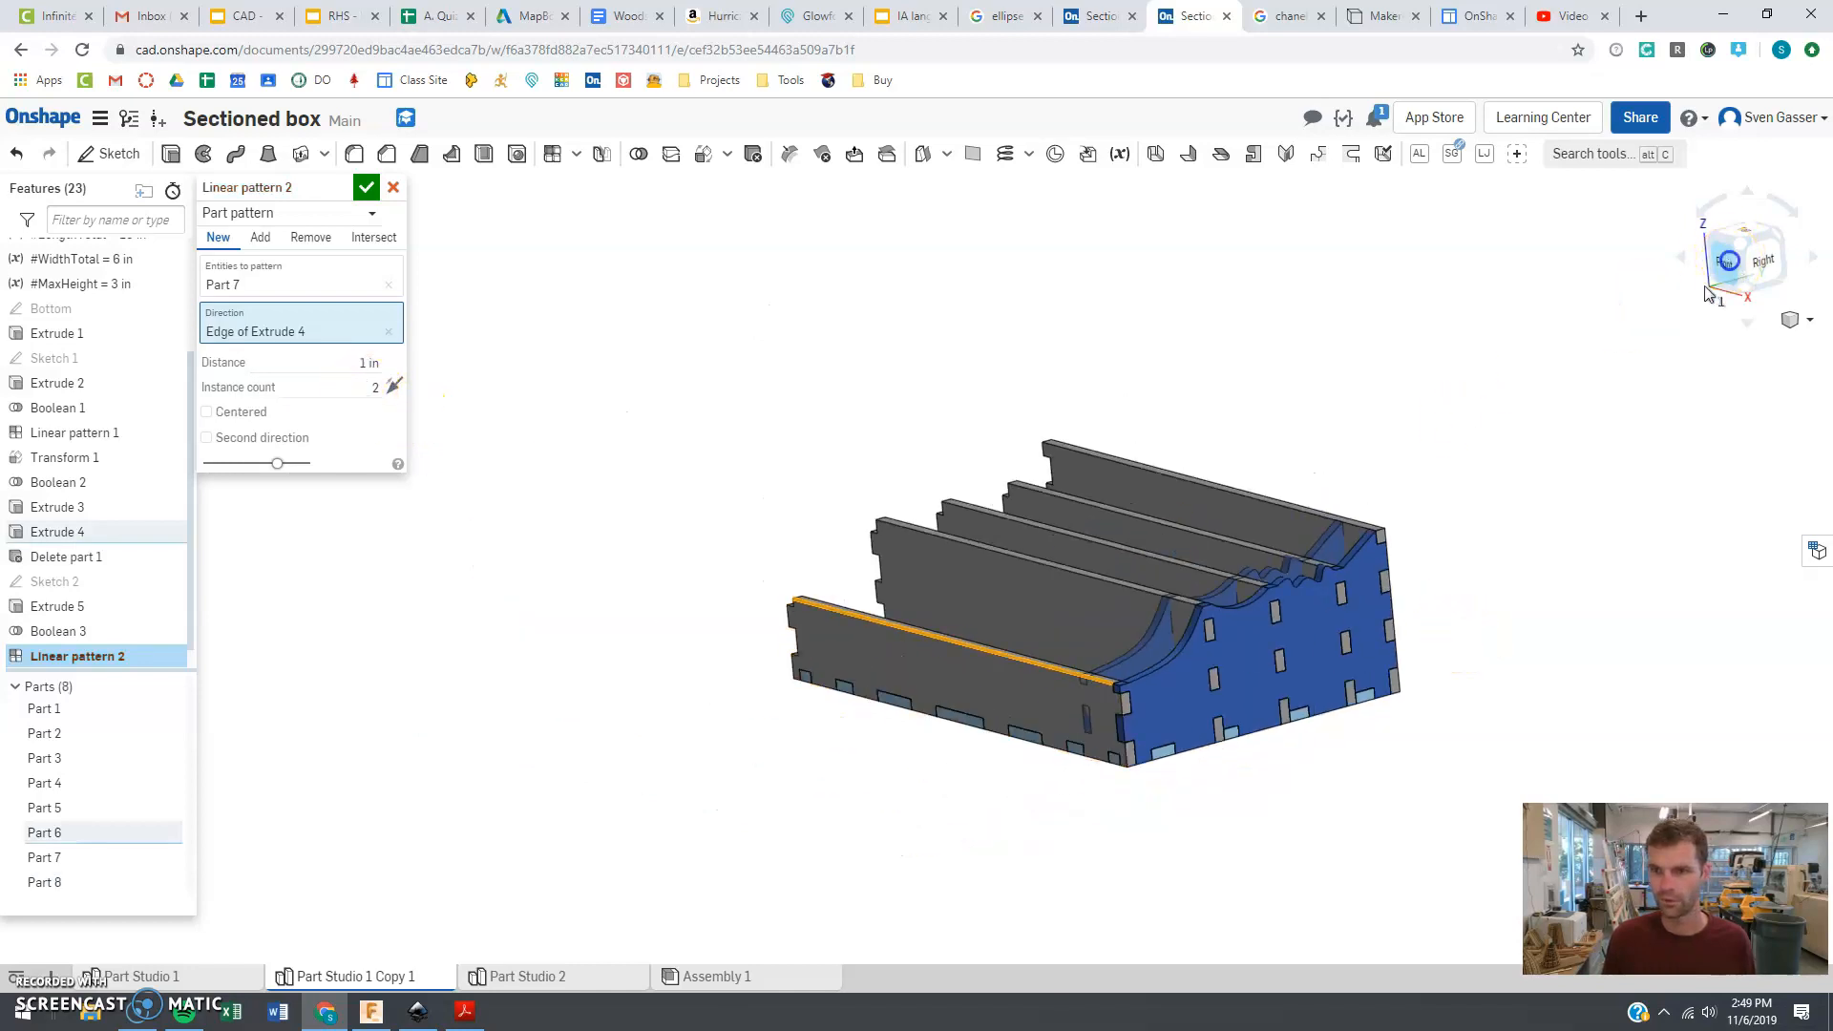
pyautogui.click(1728, 264)
pyautogui.scroll(-2, 1081, 550)
pyautogui.moveTo(1184, 506); pyautogui.dragTo(1150, 544, button='right')
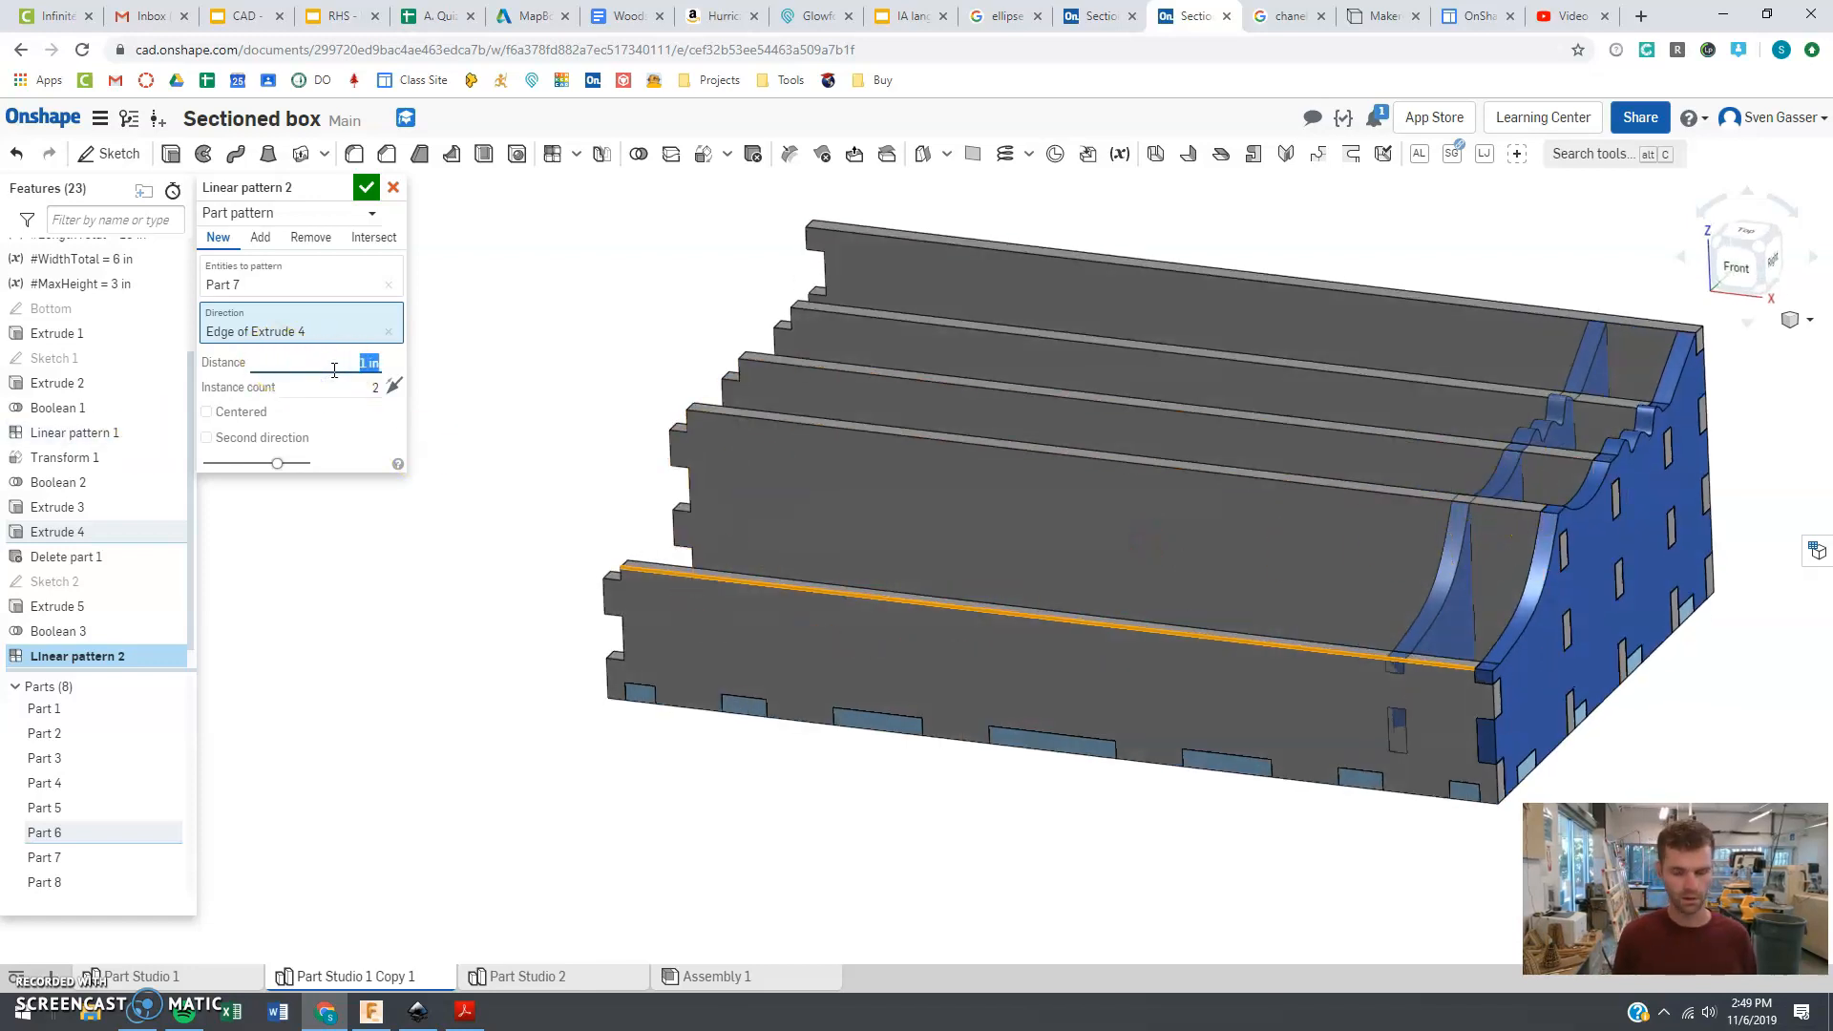
pyautogui.write('l')
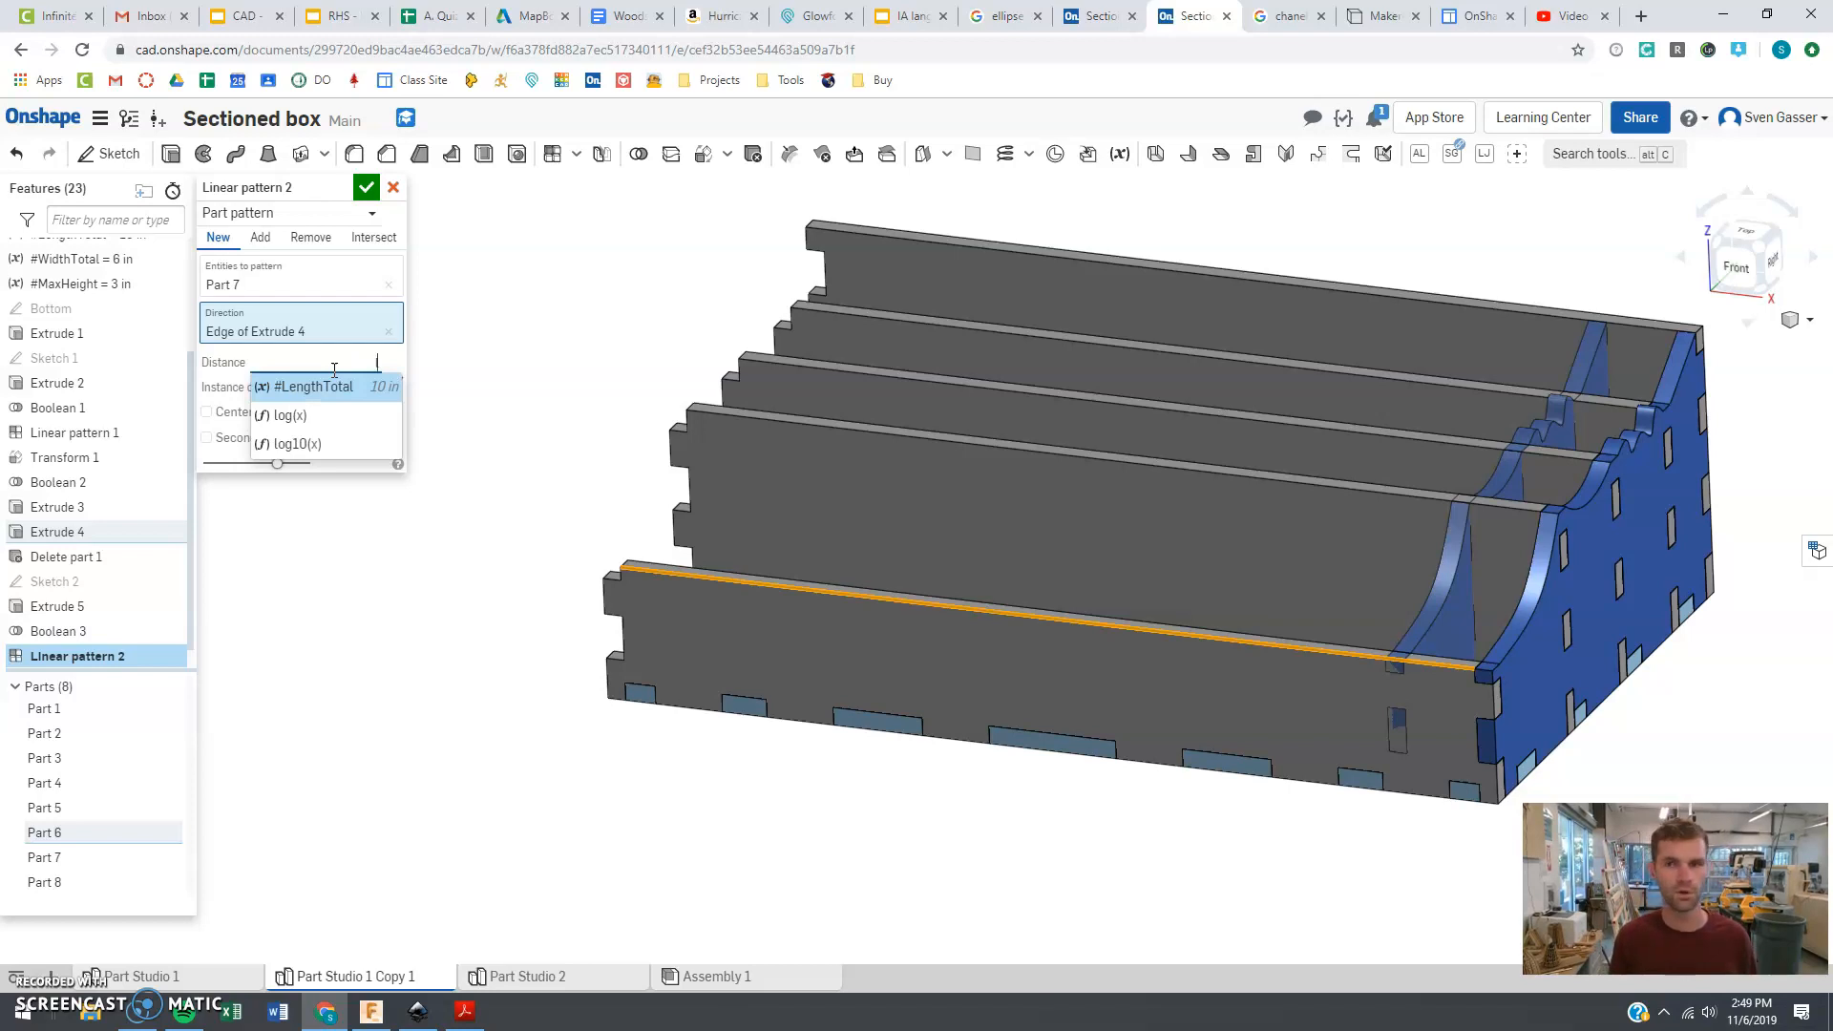
pyautogui.press('Return')
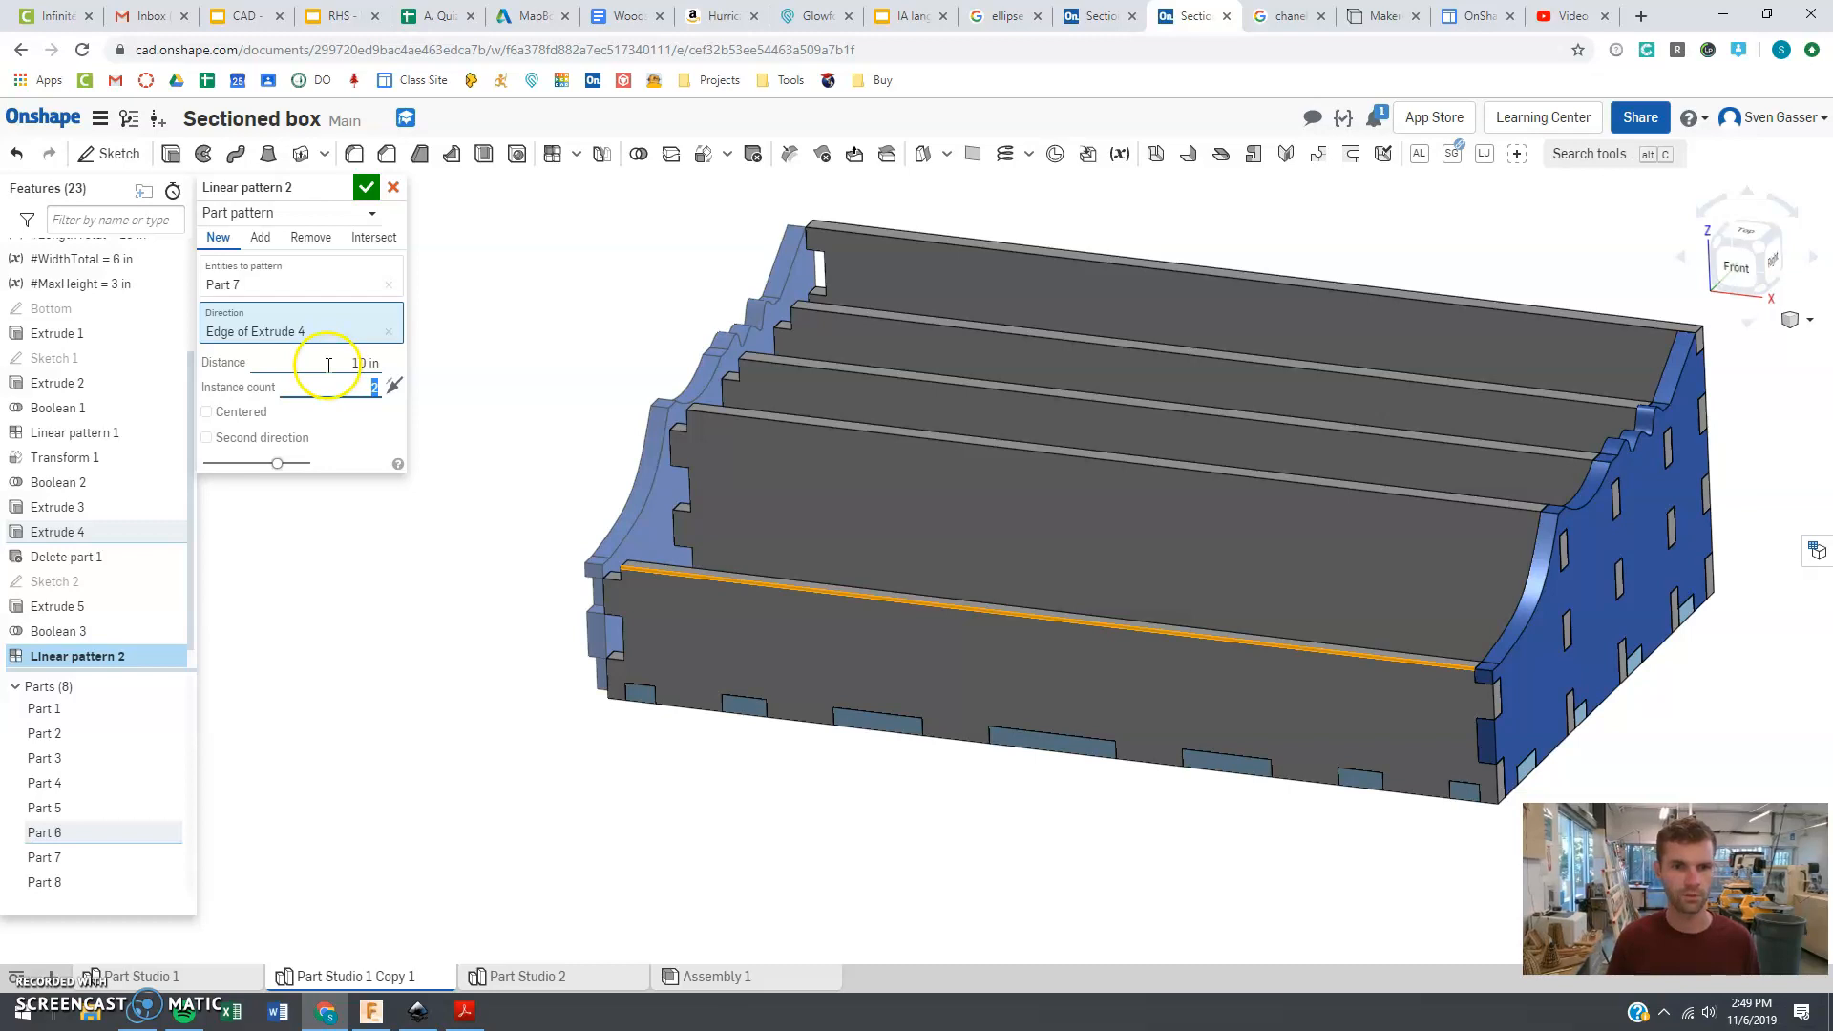
# - Reduce the pattern distance by one material thickness, using the expression #LengthTotal-#Thickness
pyautogui.click(372, 363)
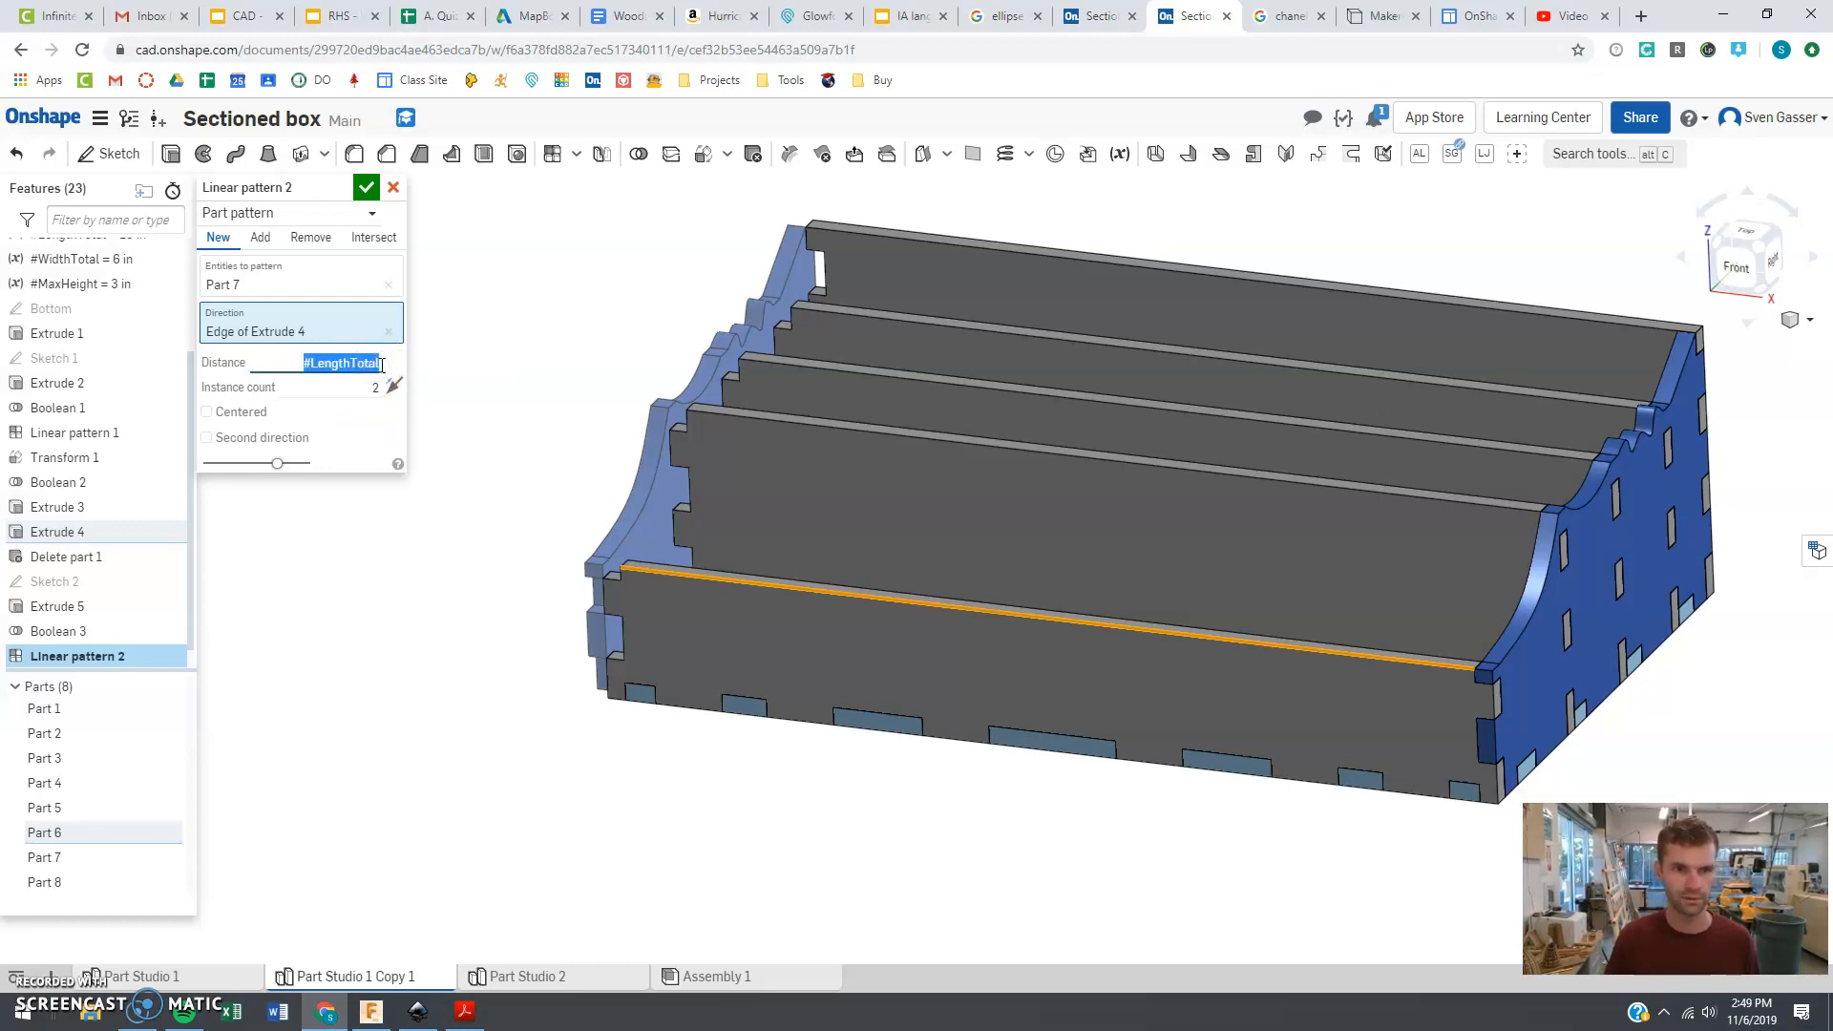
pyautogui.write('-T')
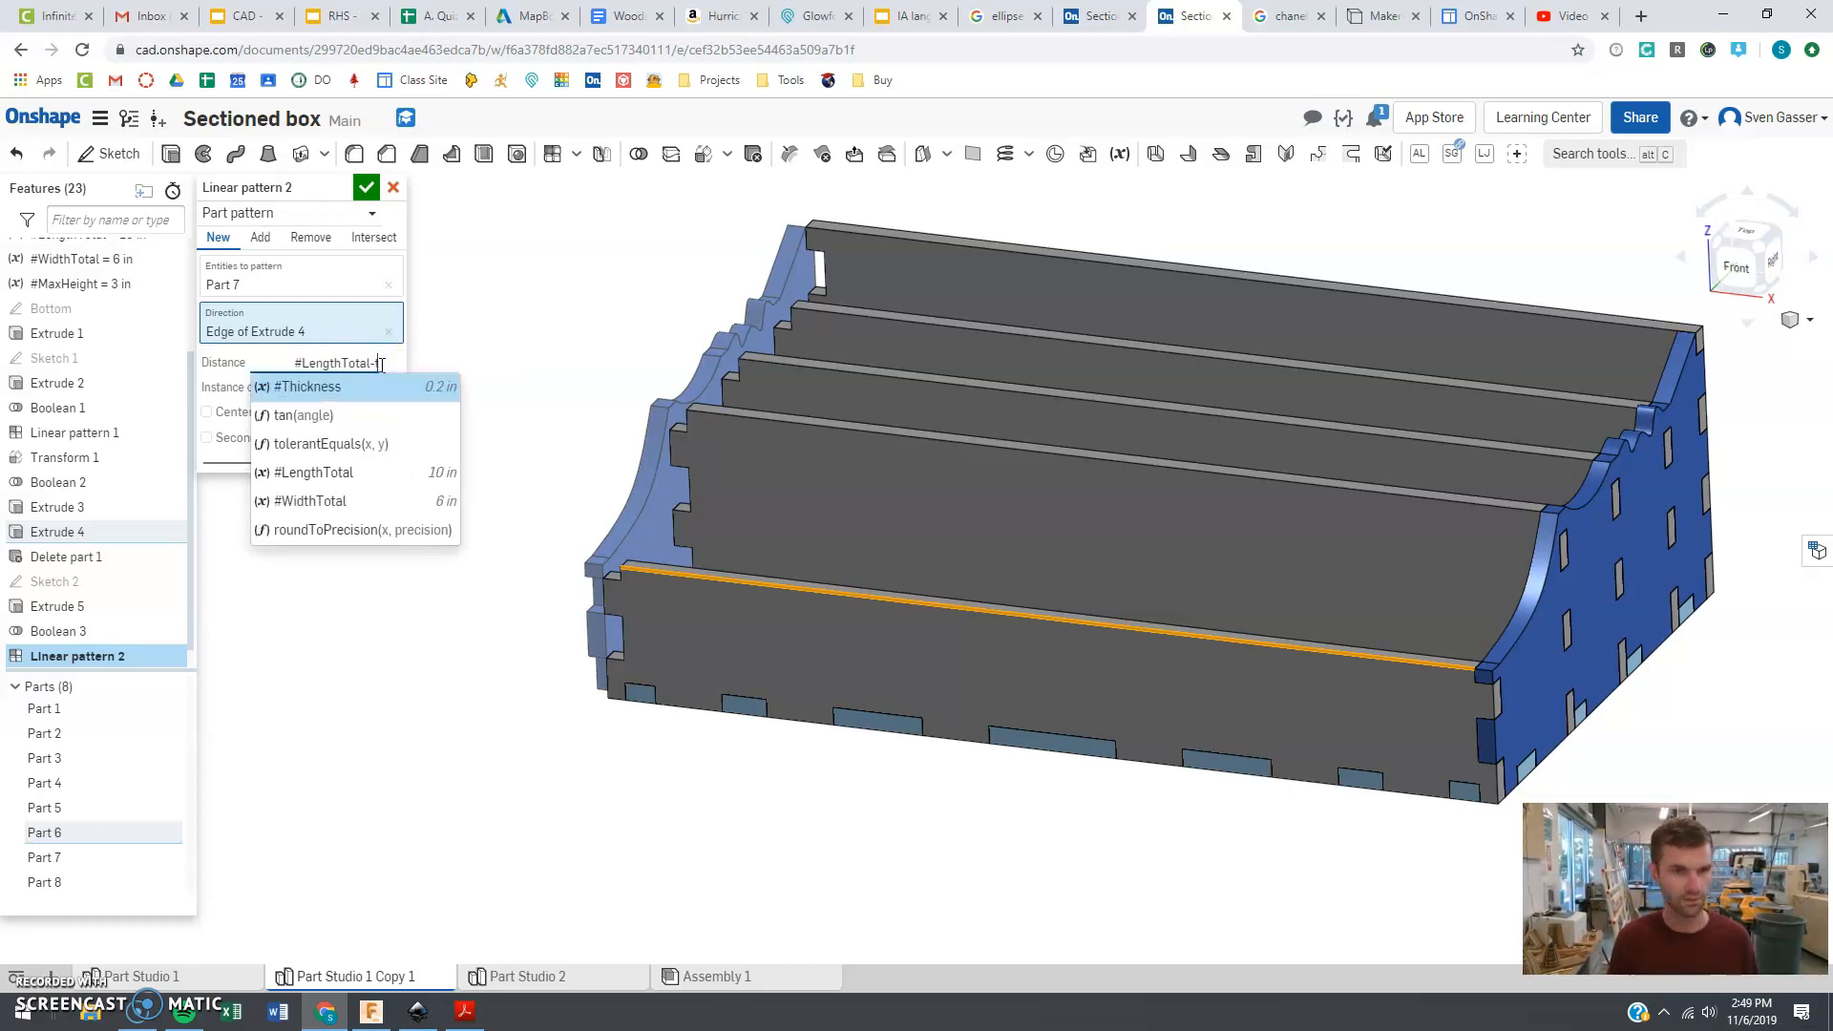
pyautogui.press('Return')
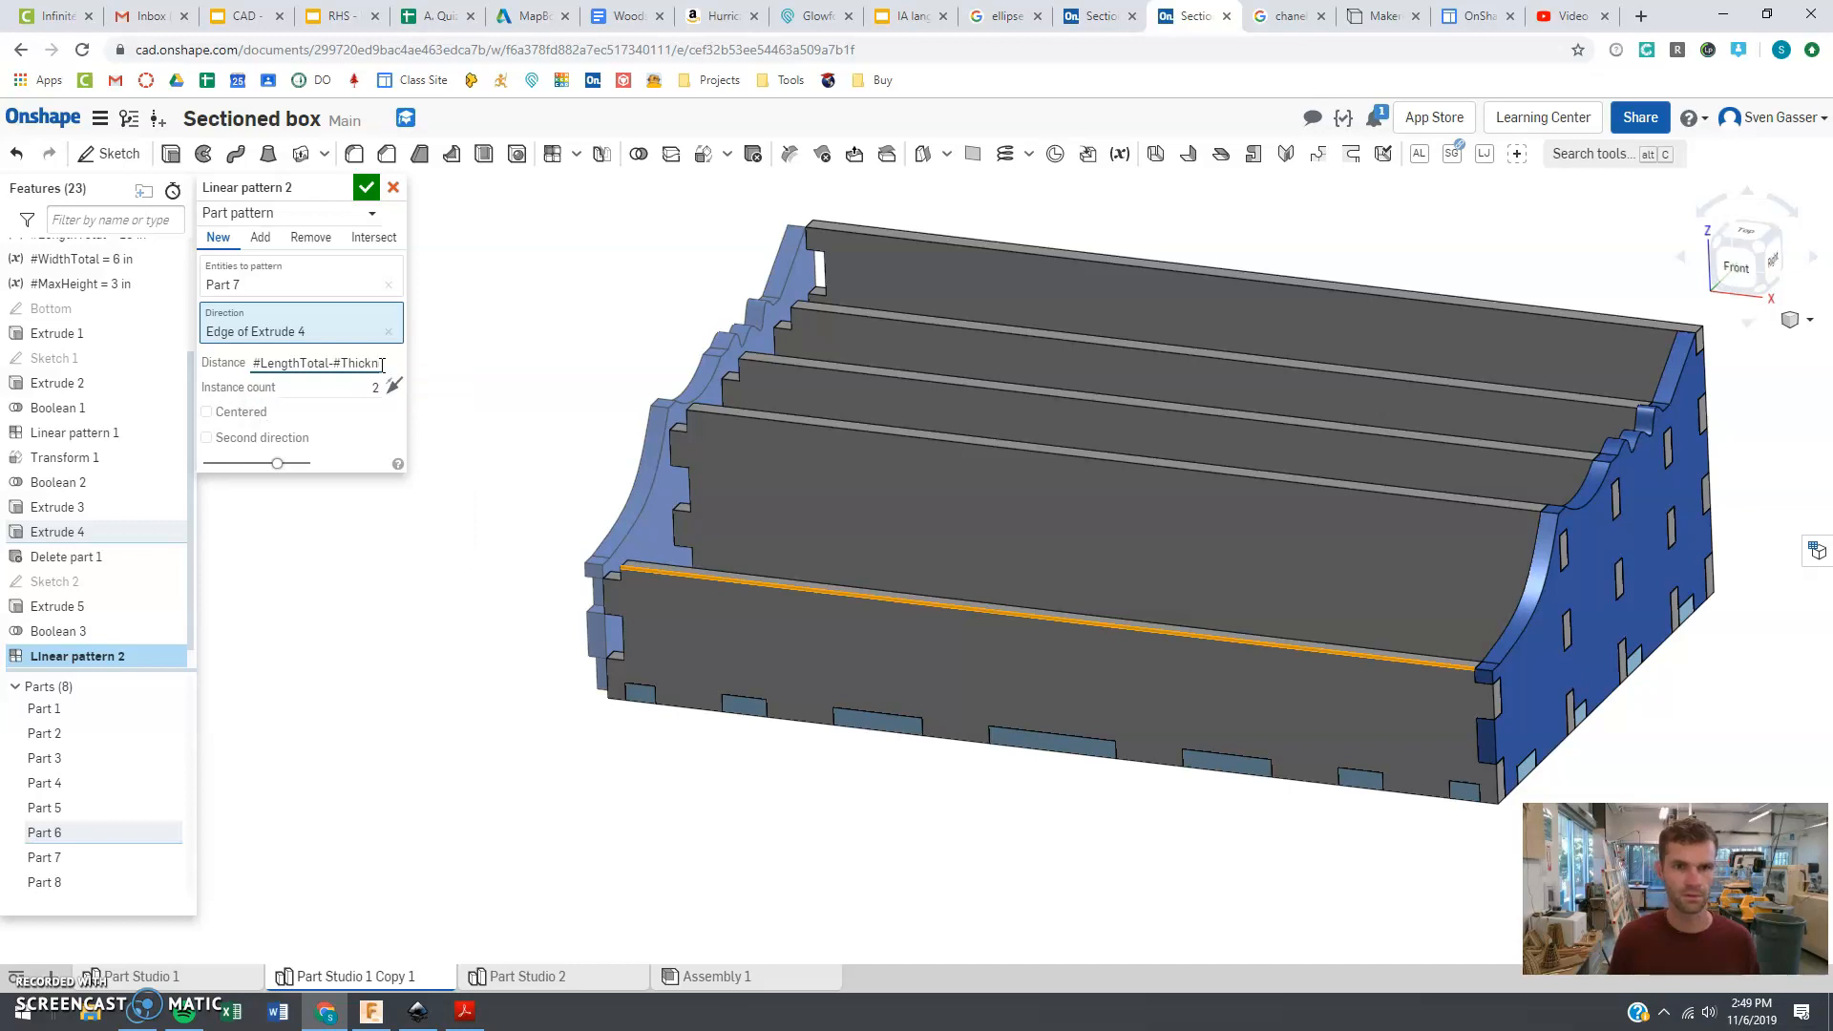
pyautogui.press('Return')
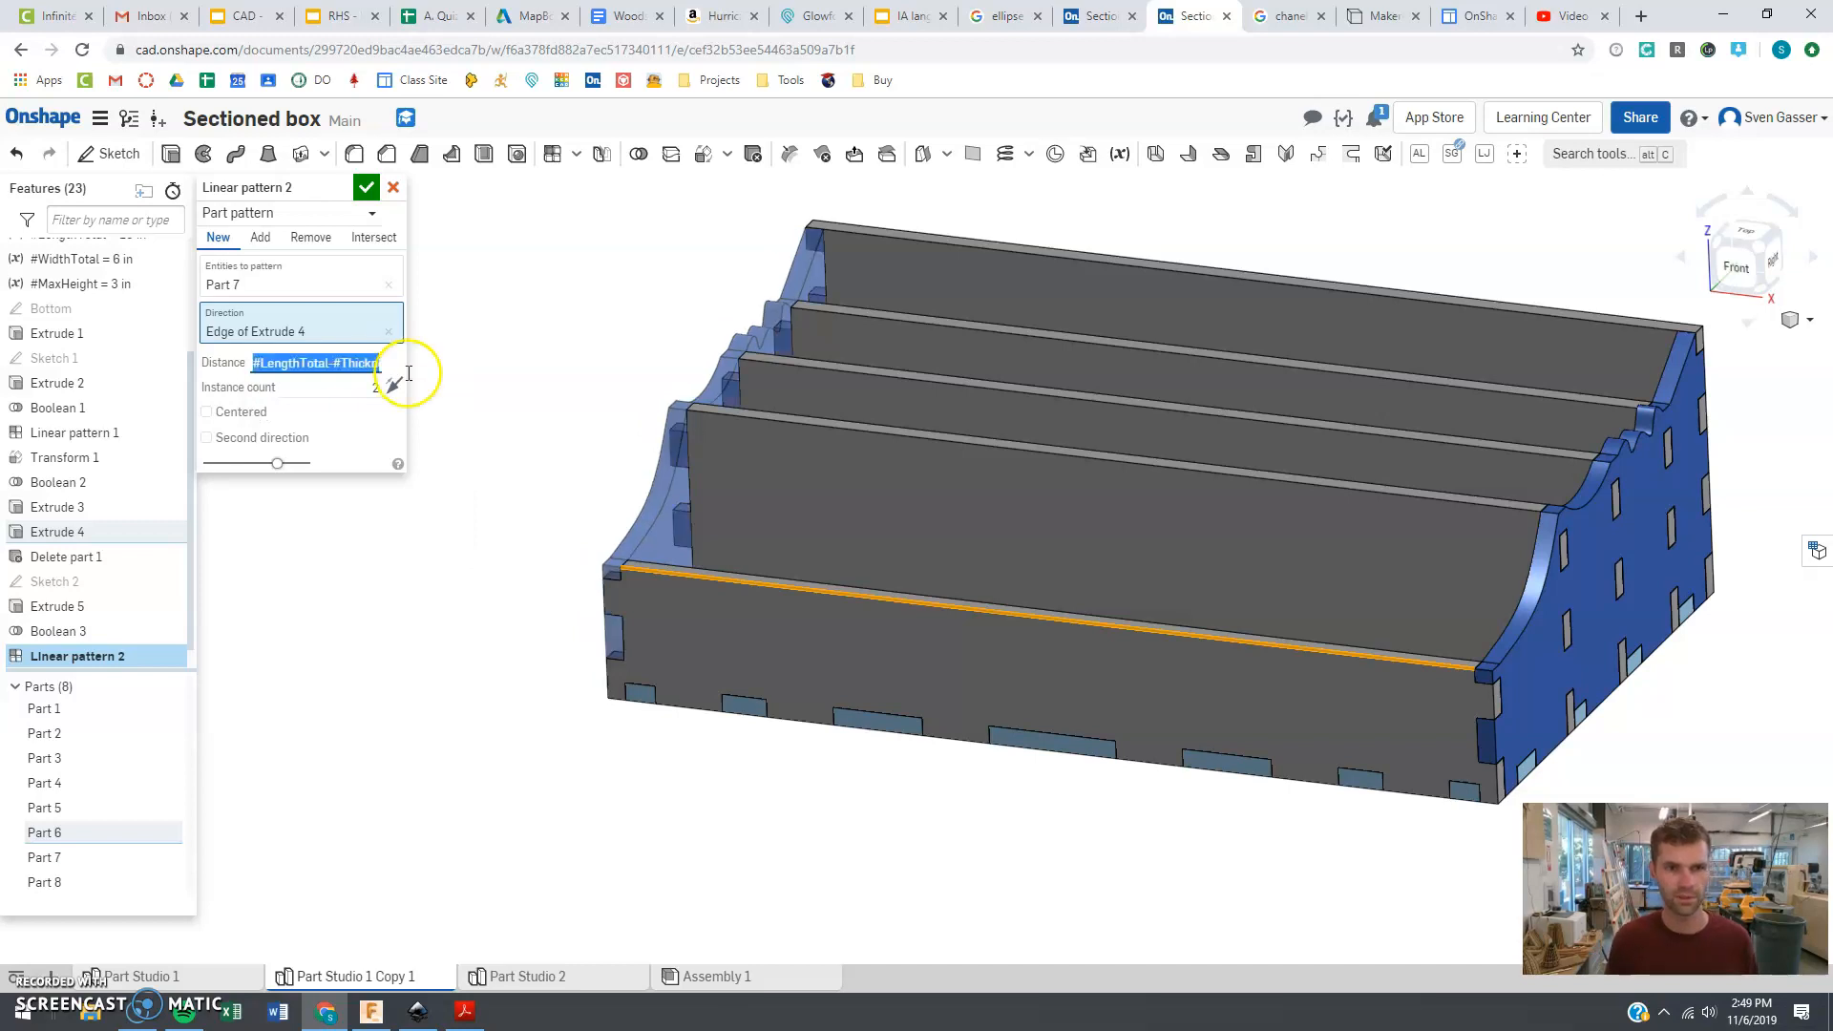
# - Look at the sectioned box with evenly spaced dividers in the other document tab and return to the pattern
pyautogui.moveTo(732, 398); pyautogui.dragTo(587, 571, button='right')
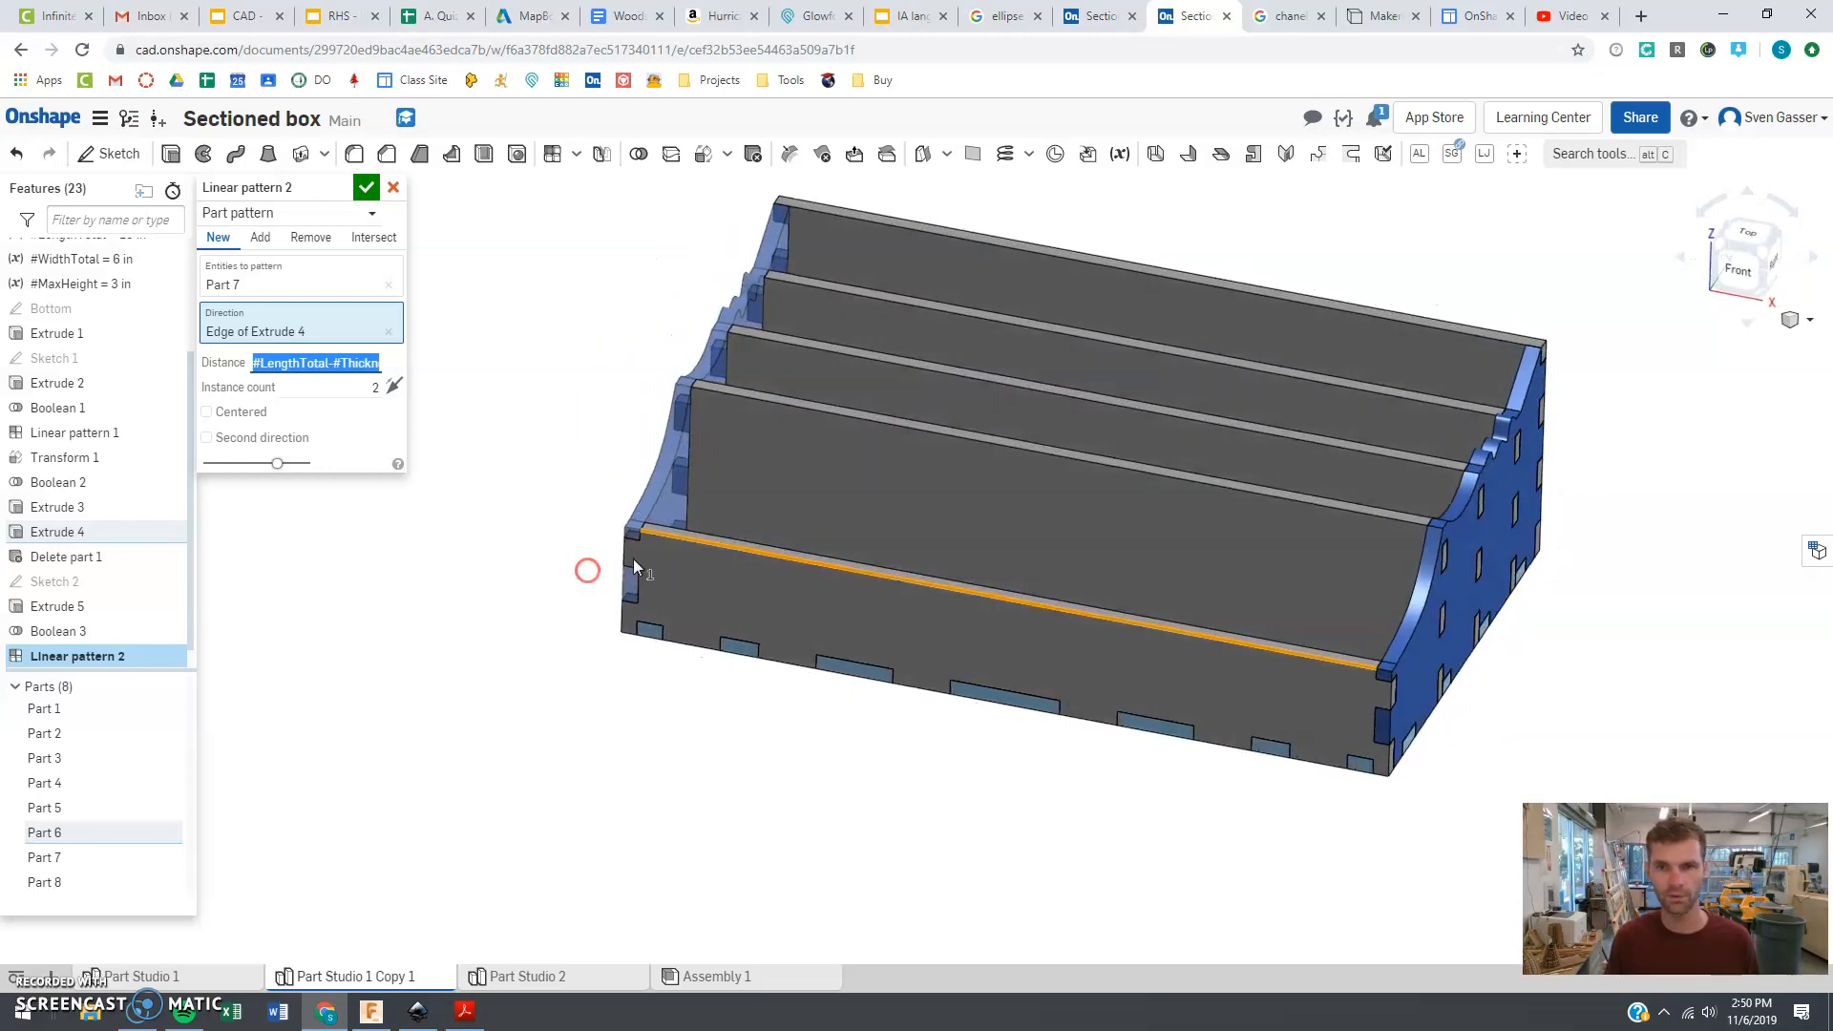
pyautogui.click(1093, 17)
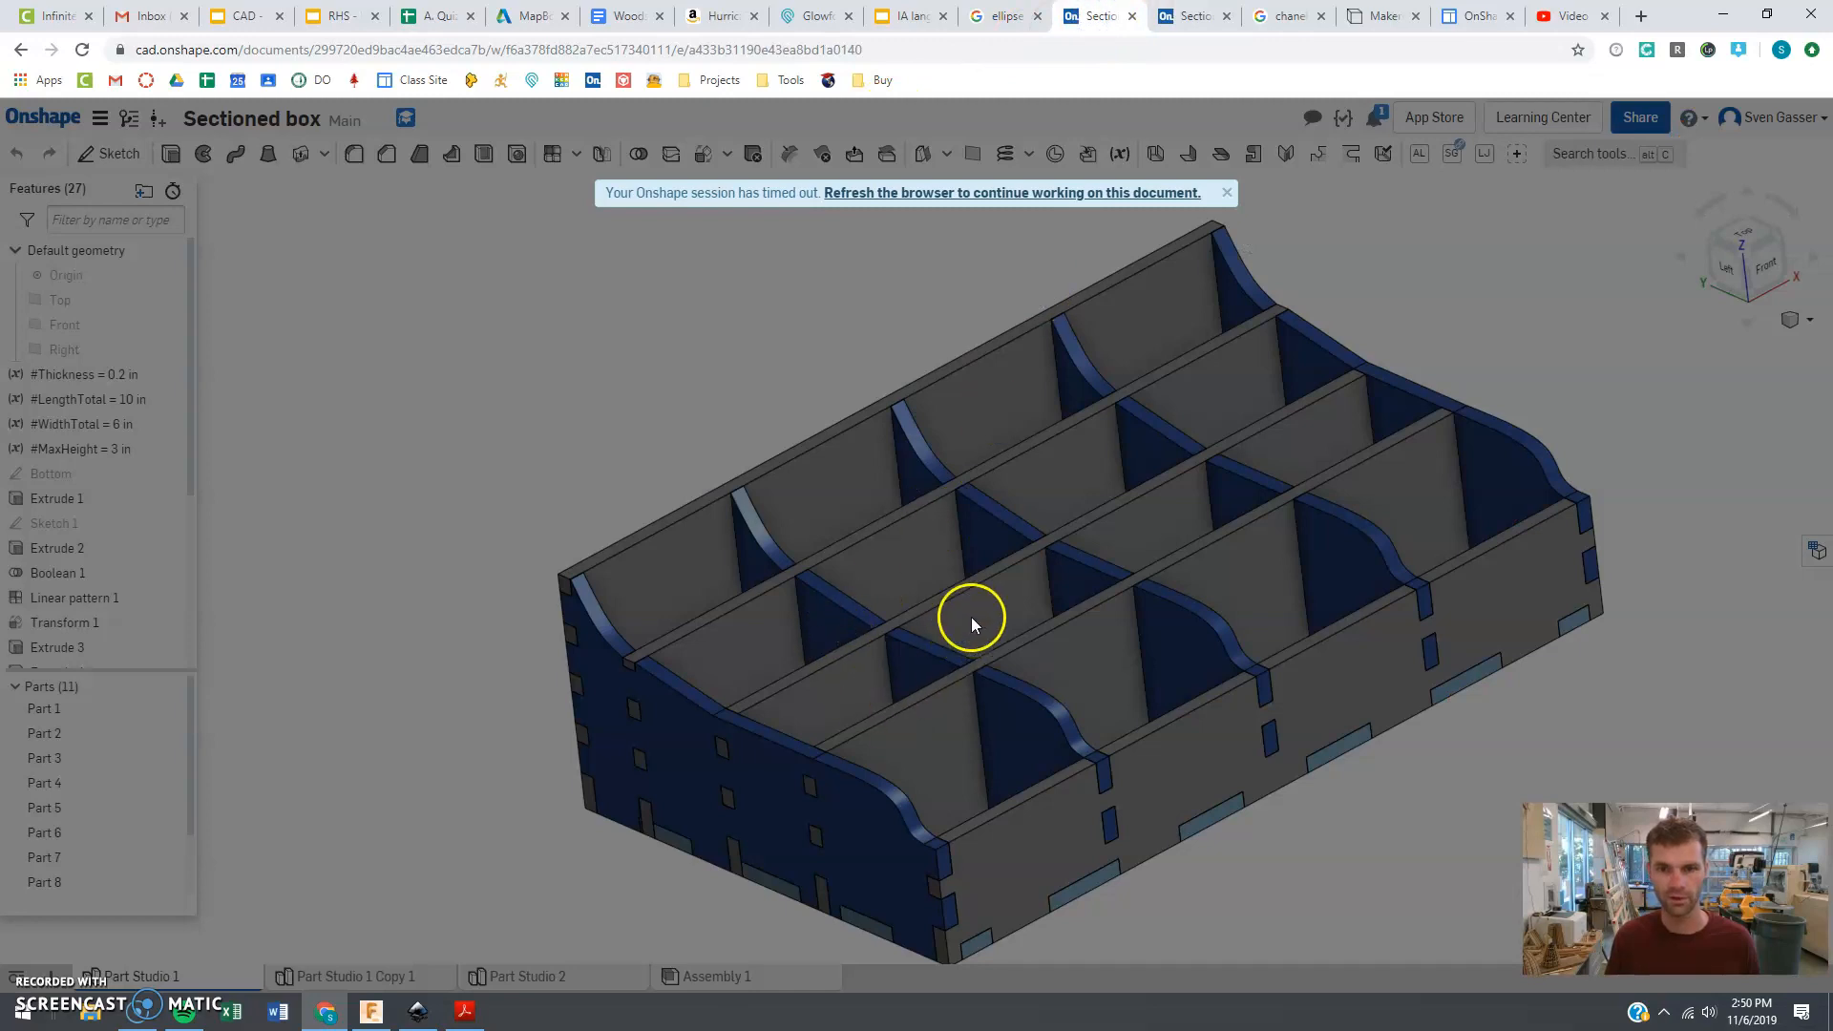
pyautogui.click(1184, 19)
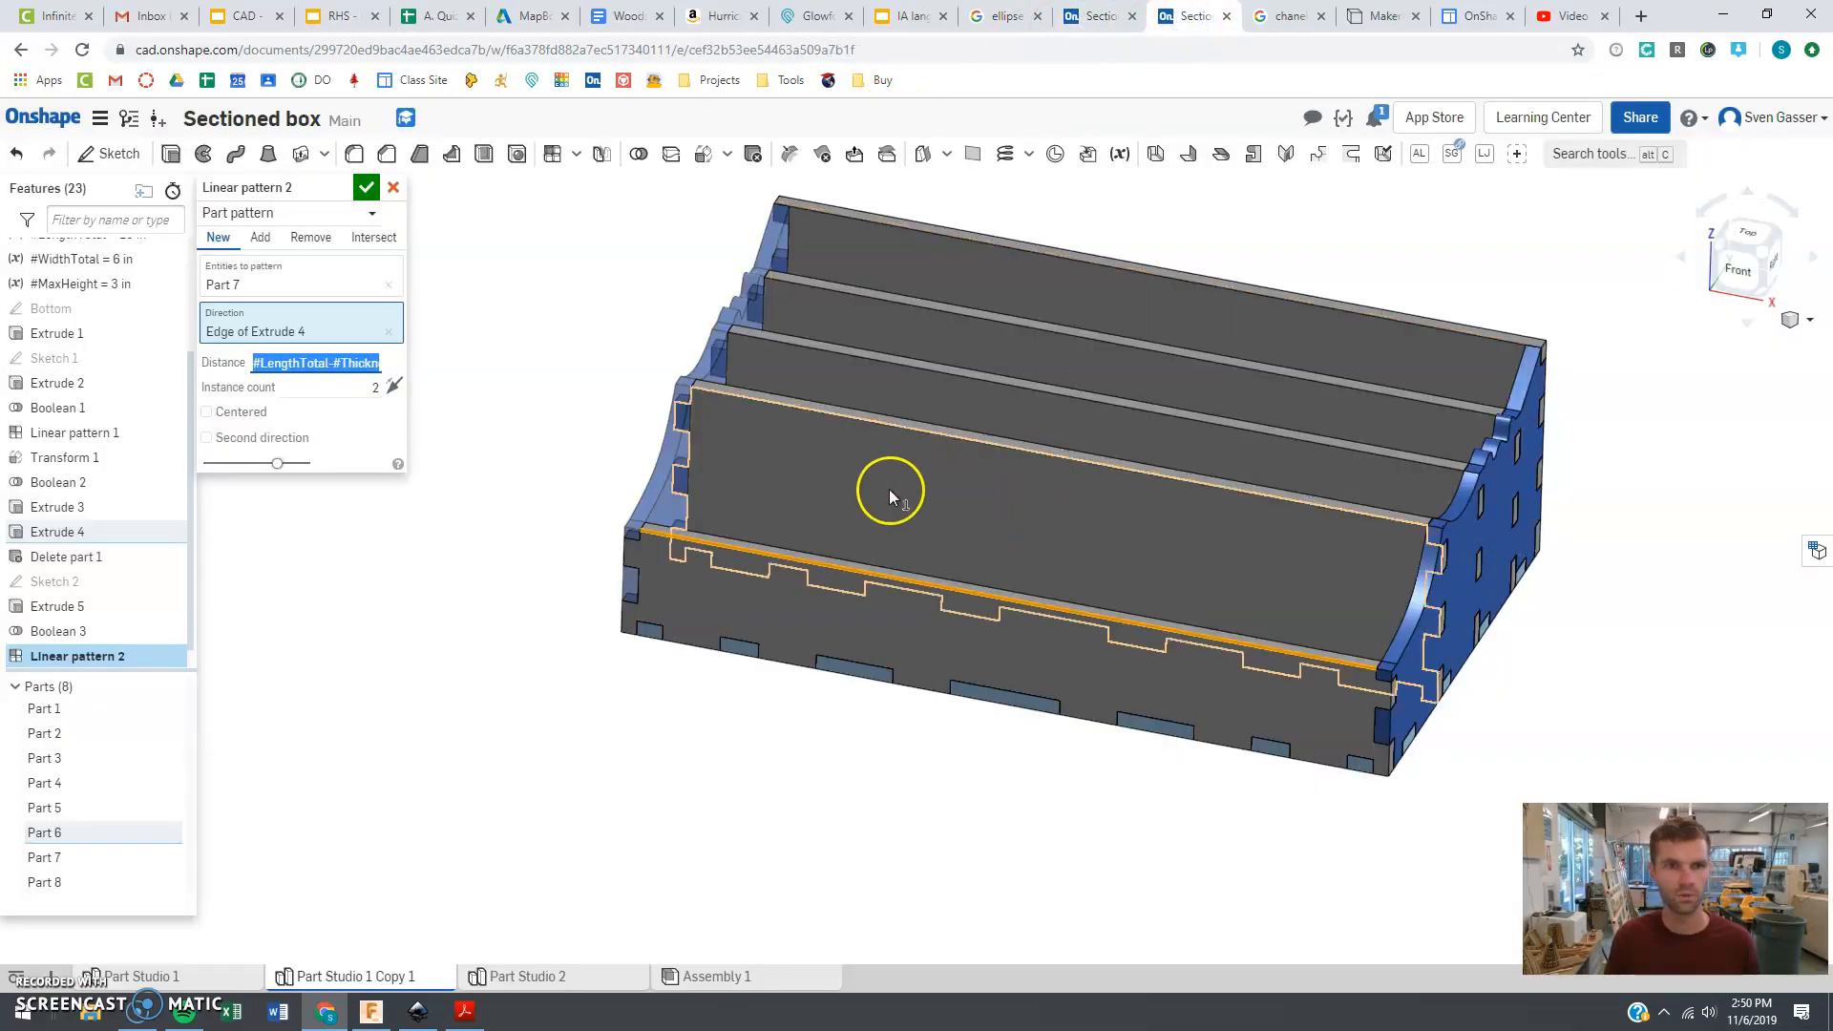
# - Set the side panel pattern to 5 instances spaced at (#LengthTotal-#Thickness)/4
pyautogui.click(371, 389)
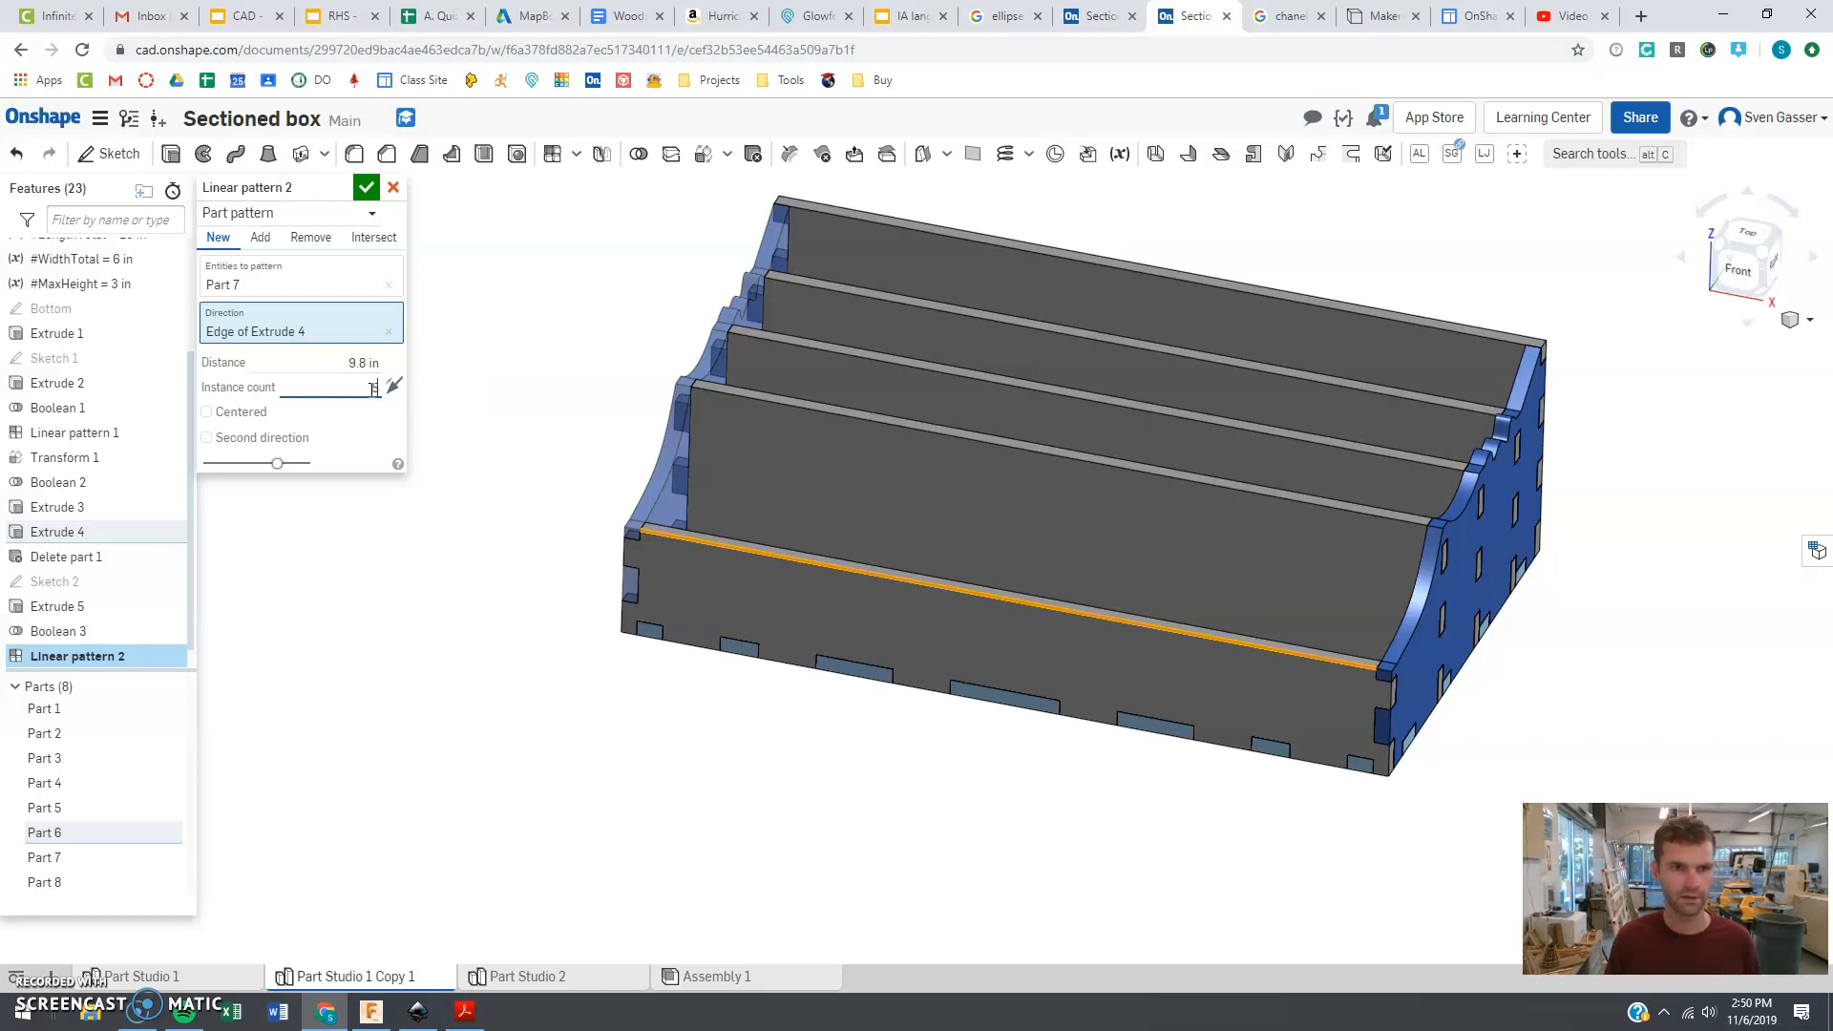
pyautogui.write('5')
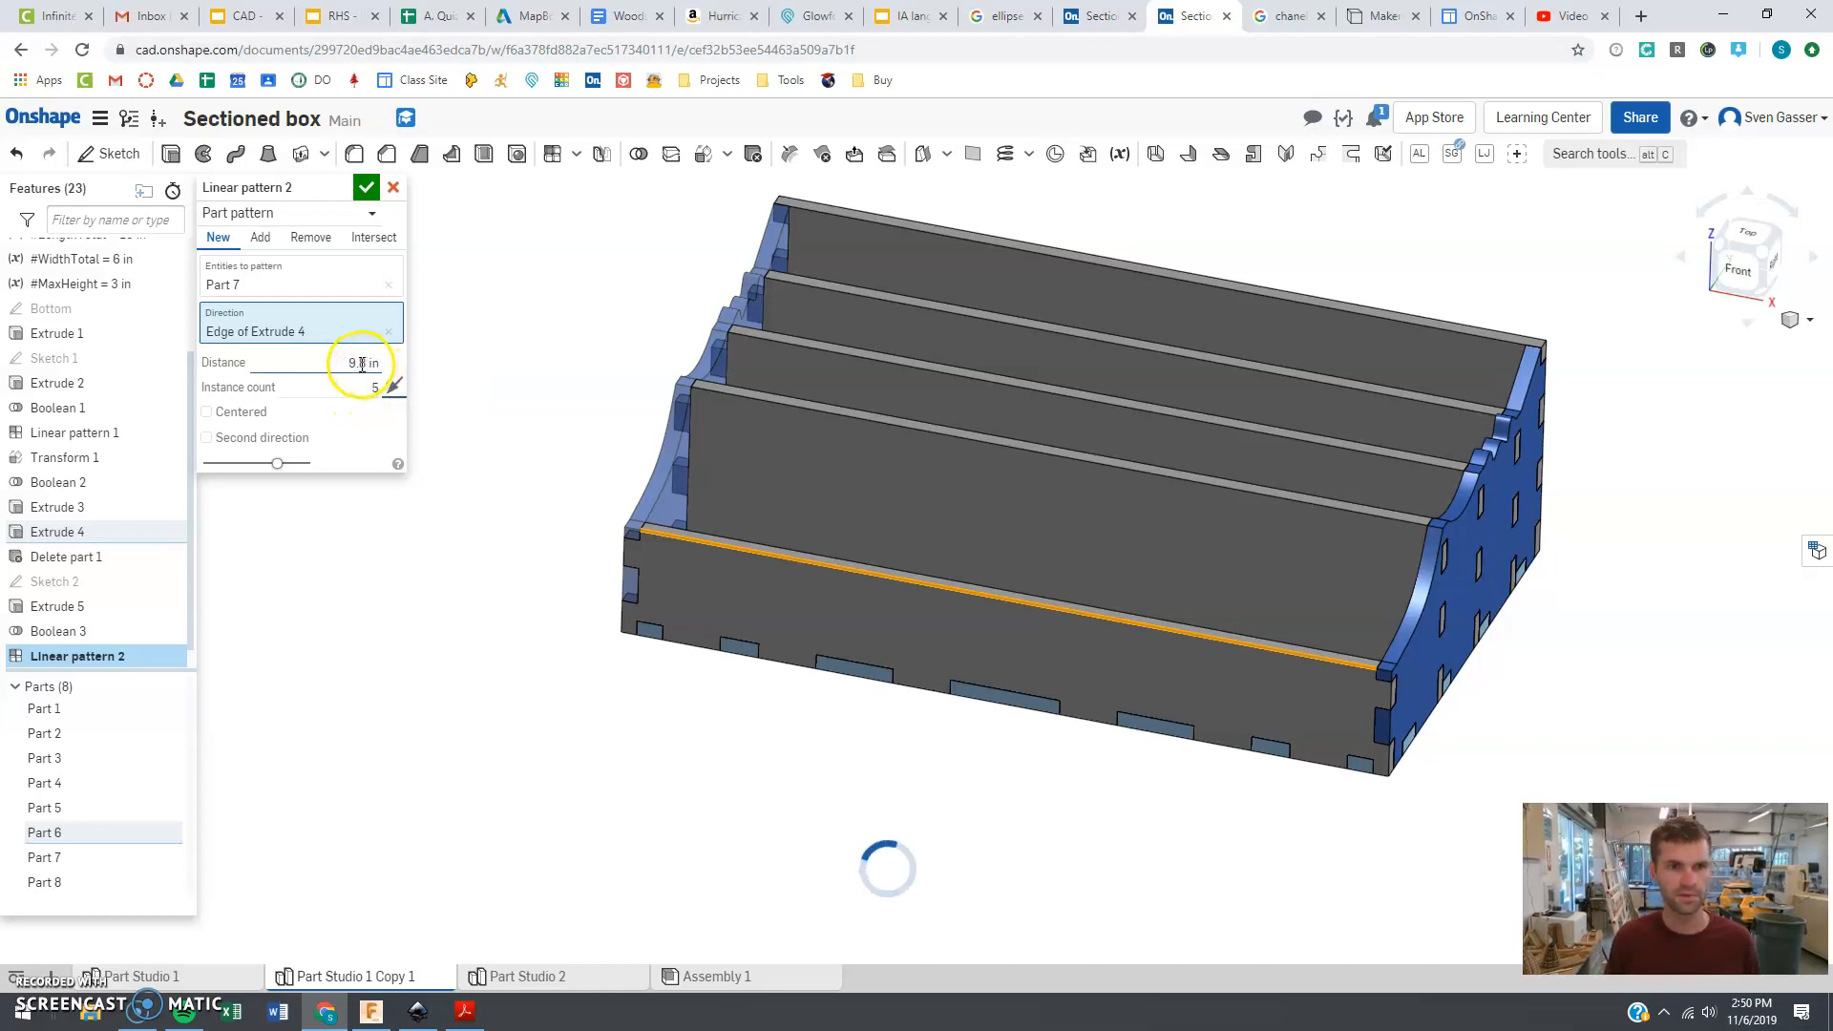
pyautogui.click(360, 364)
pyautogui.scroll(-5, 991, 564)
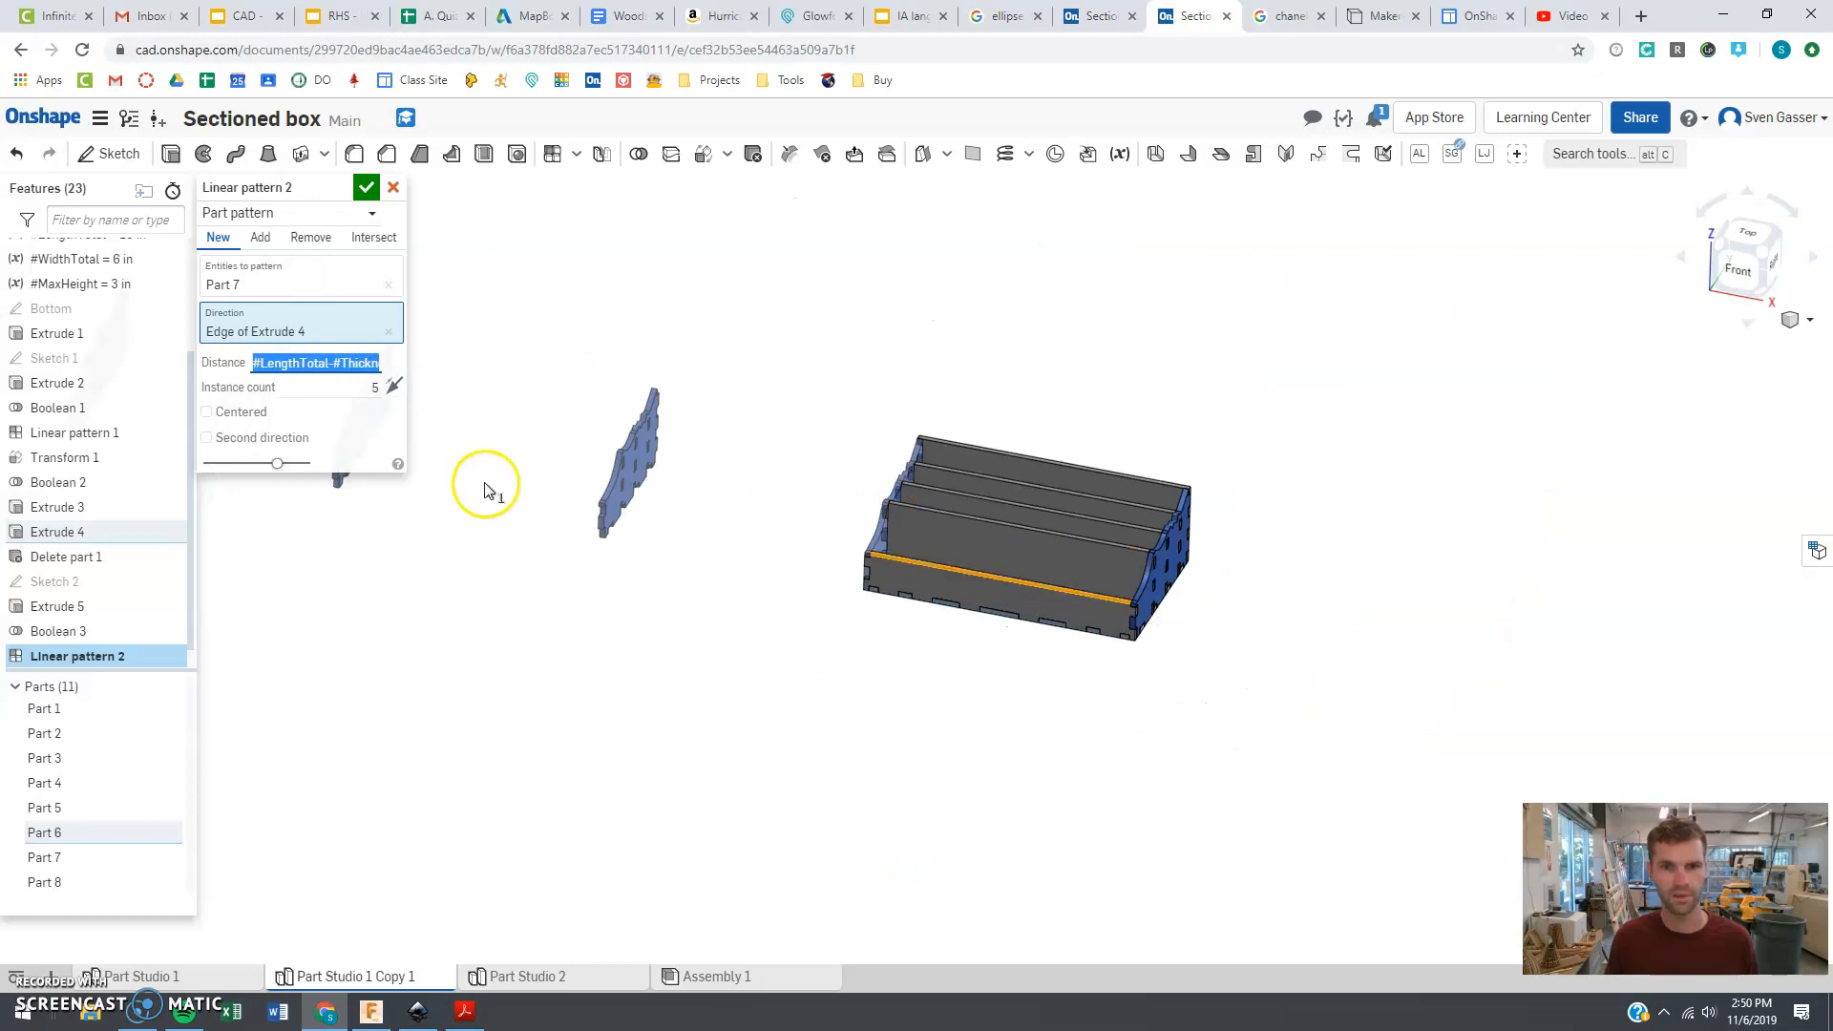
pyautogui.scroll(3, 949, 516)
pyautogui.click(348, 368)
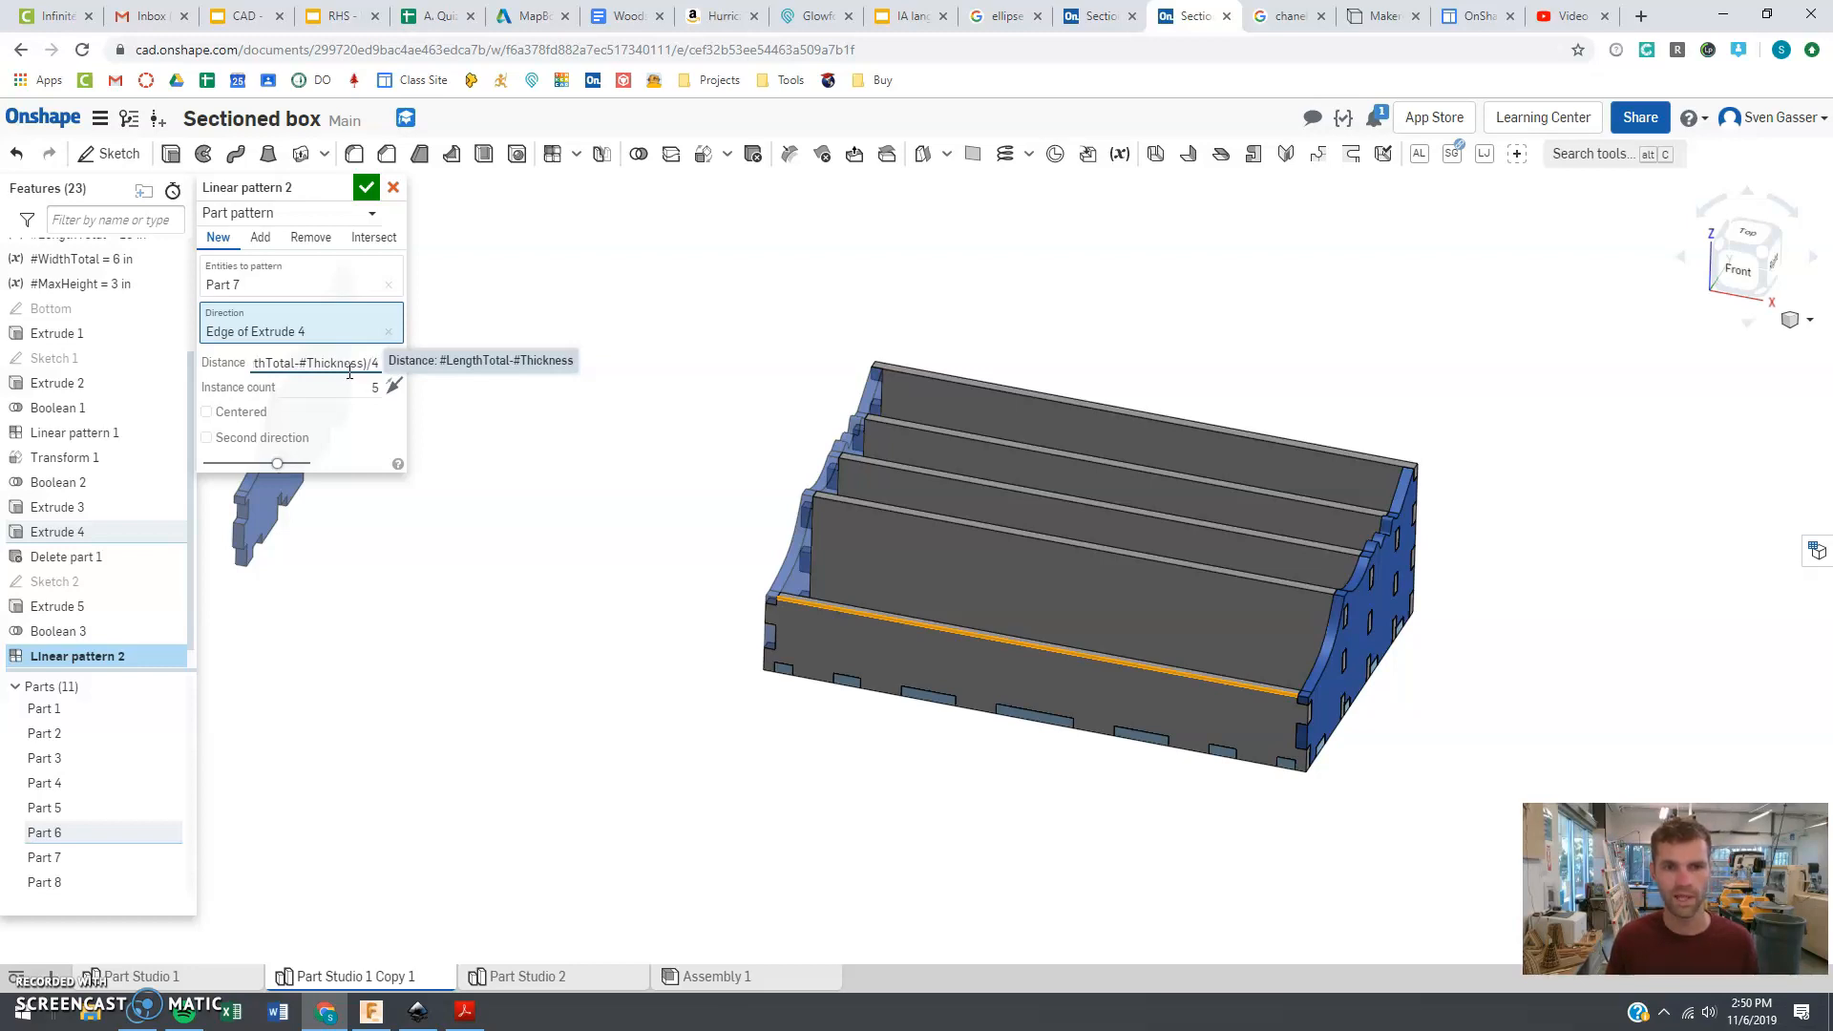
pyautogui.press('Tab')
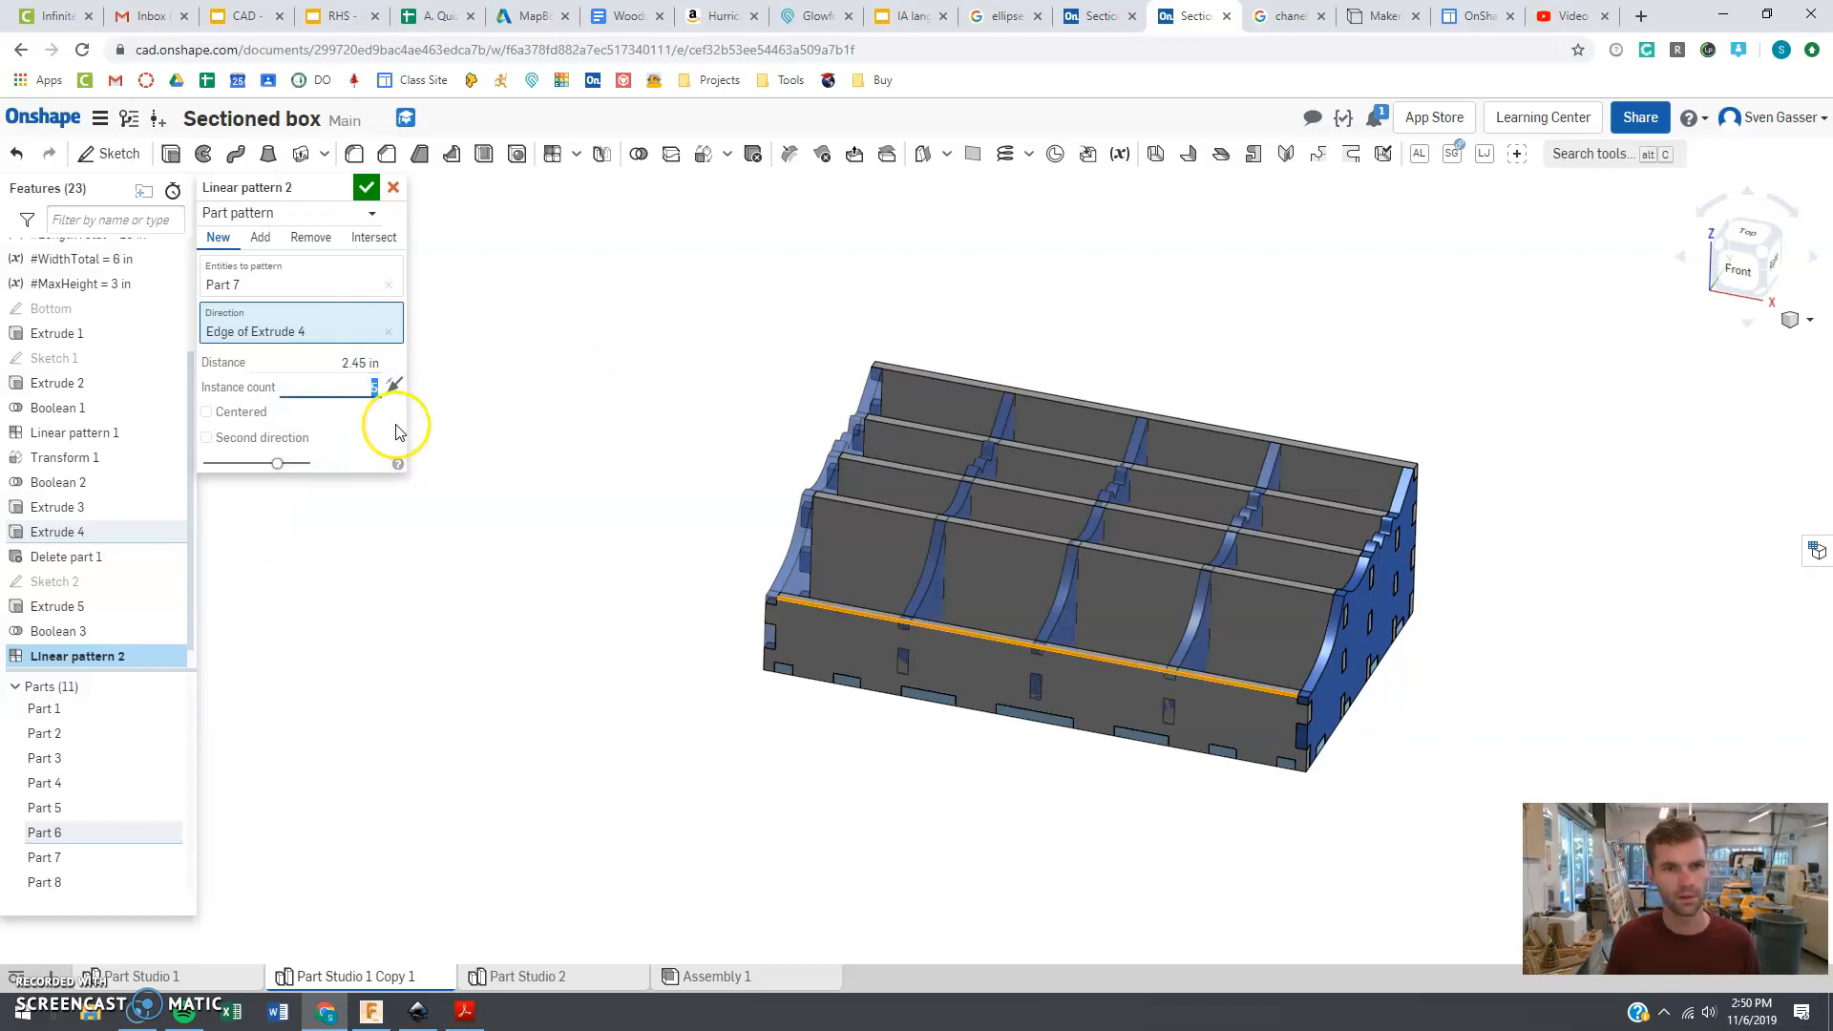
# - Set the side panel pattern to 7 instances spaced at (#LengthTotal-#Thickness)/6 and accept it
pyautogui.scroll(3, 1503, 656)
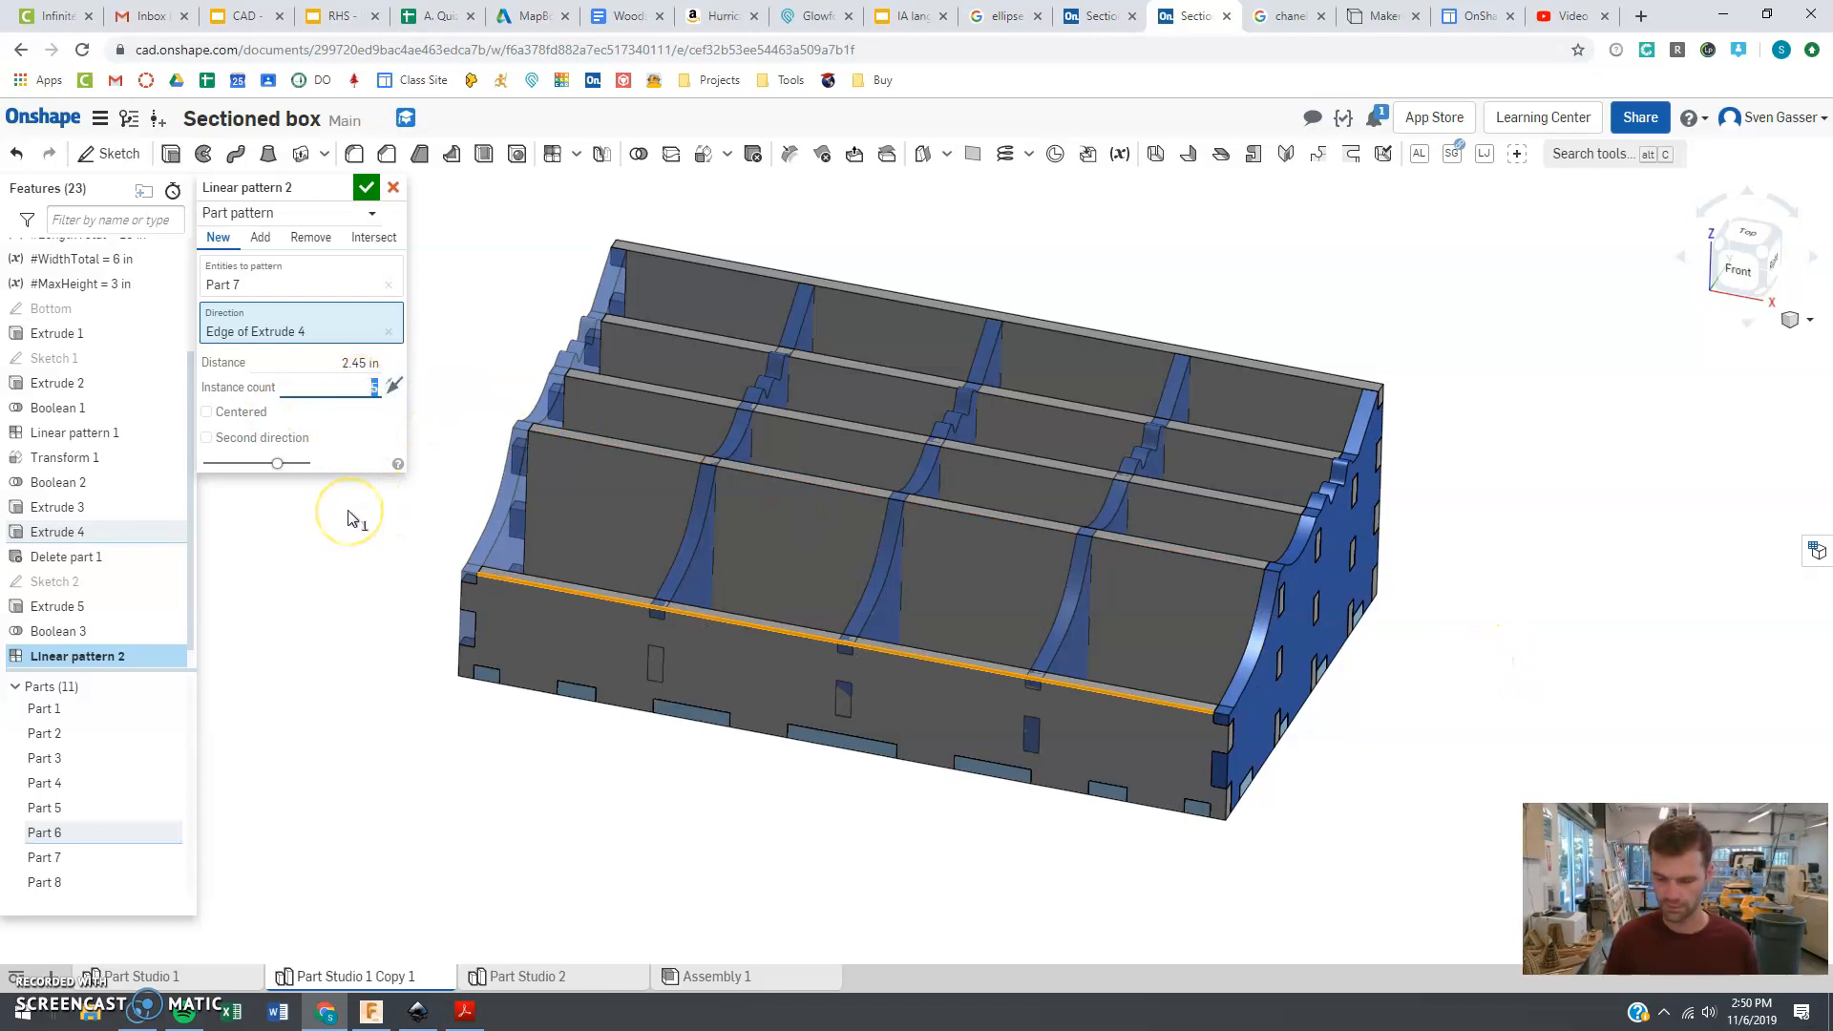
pyautogui.write('7')
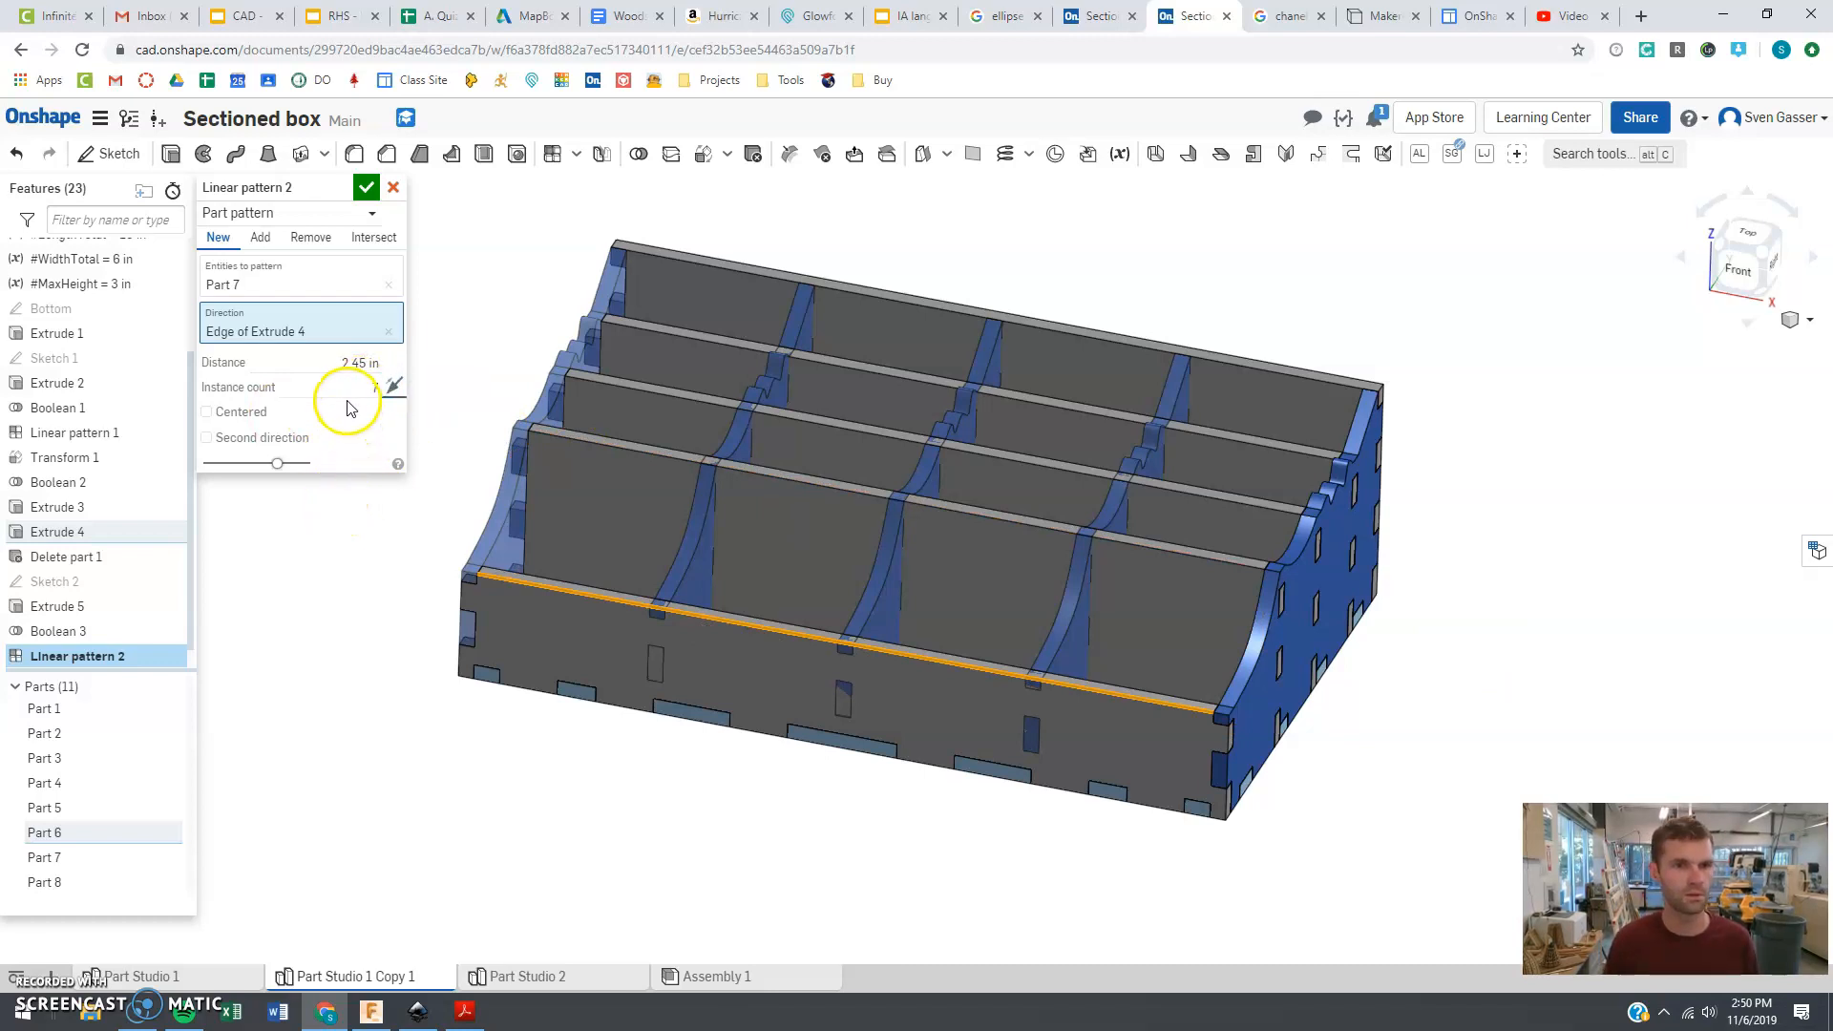
pyautogui.click(365, 361)
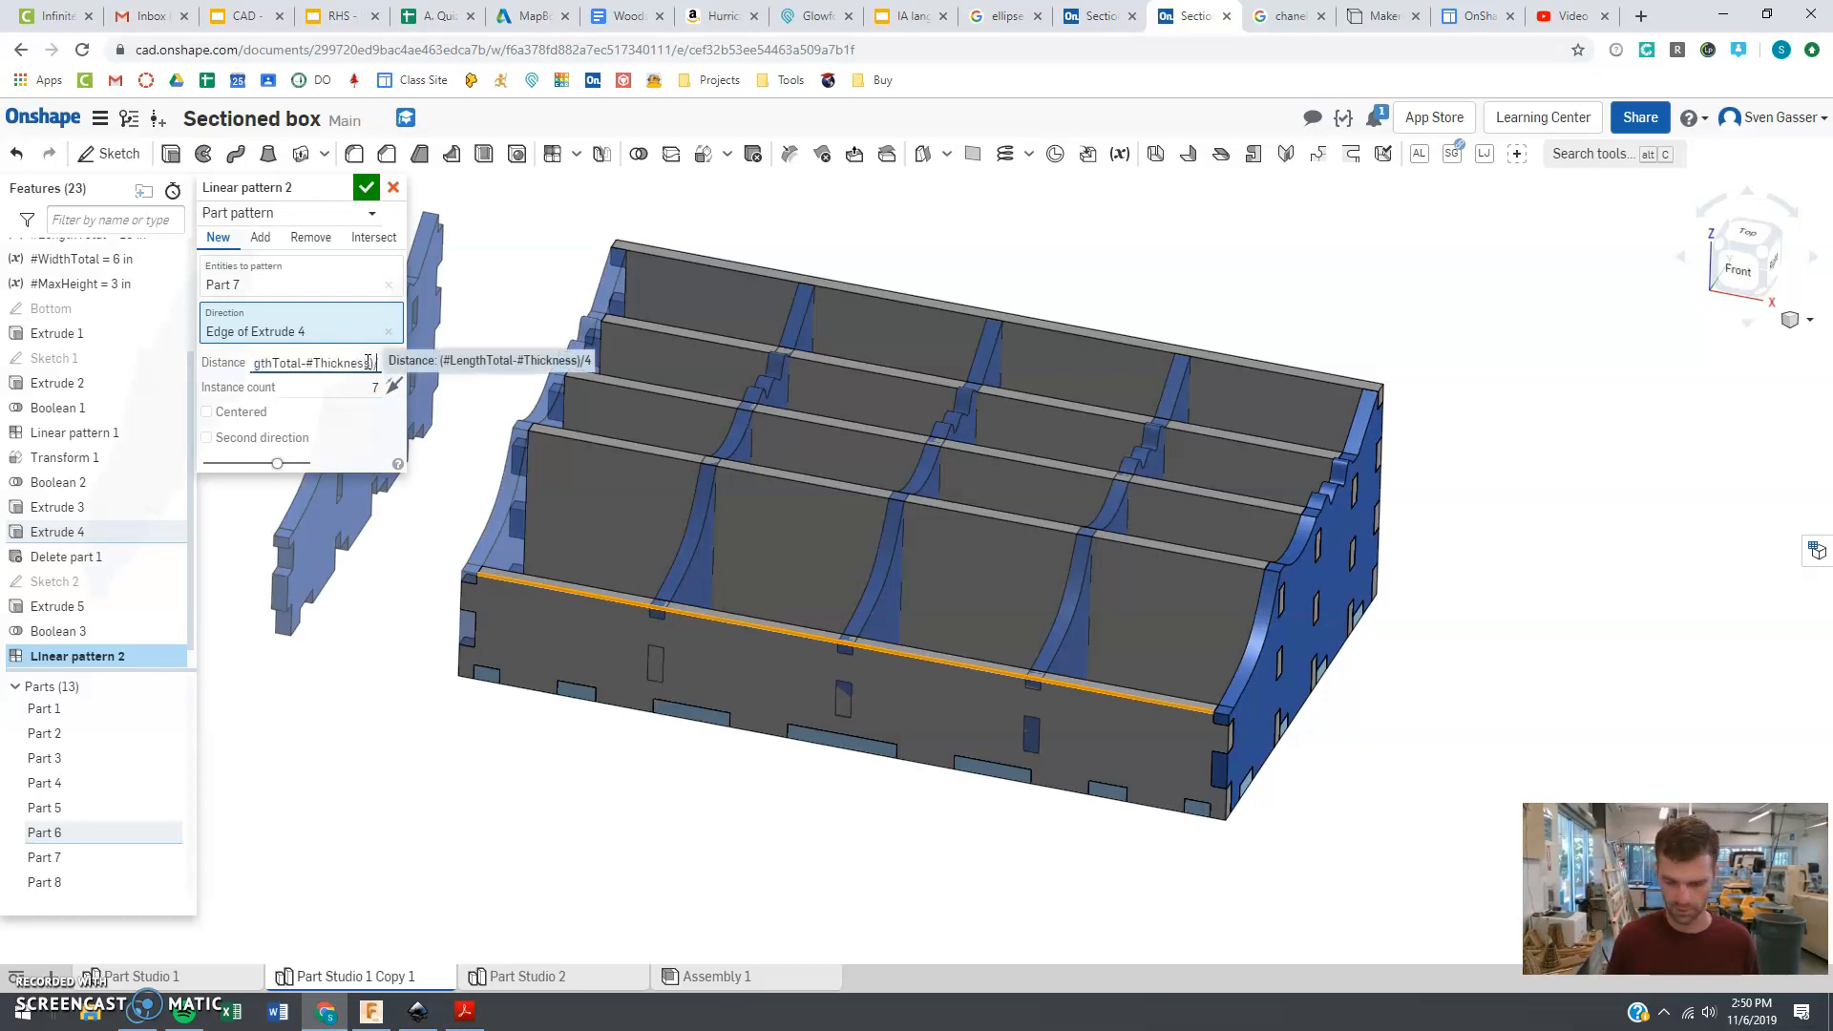
pyautogui.press('Return')
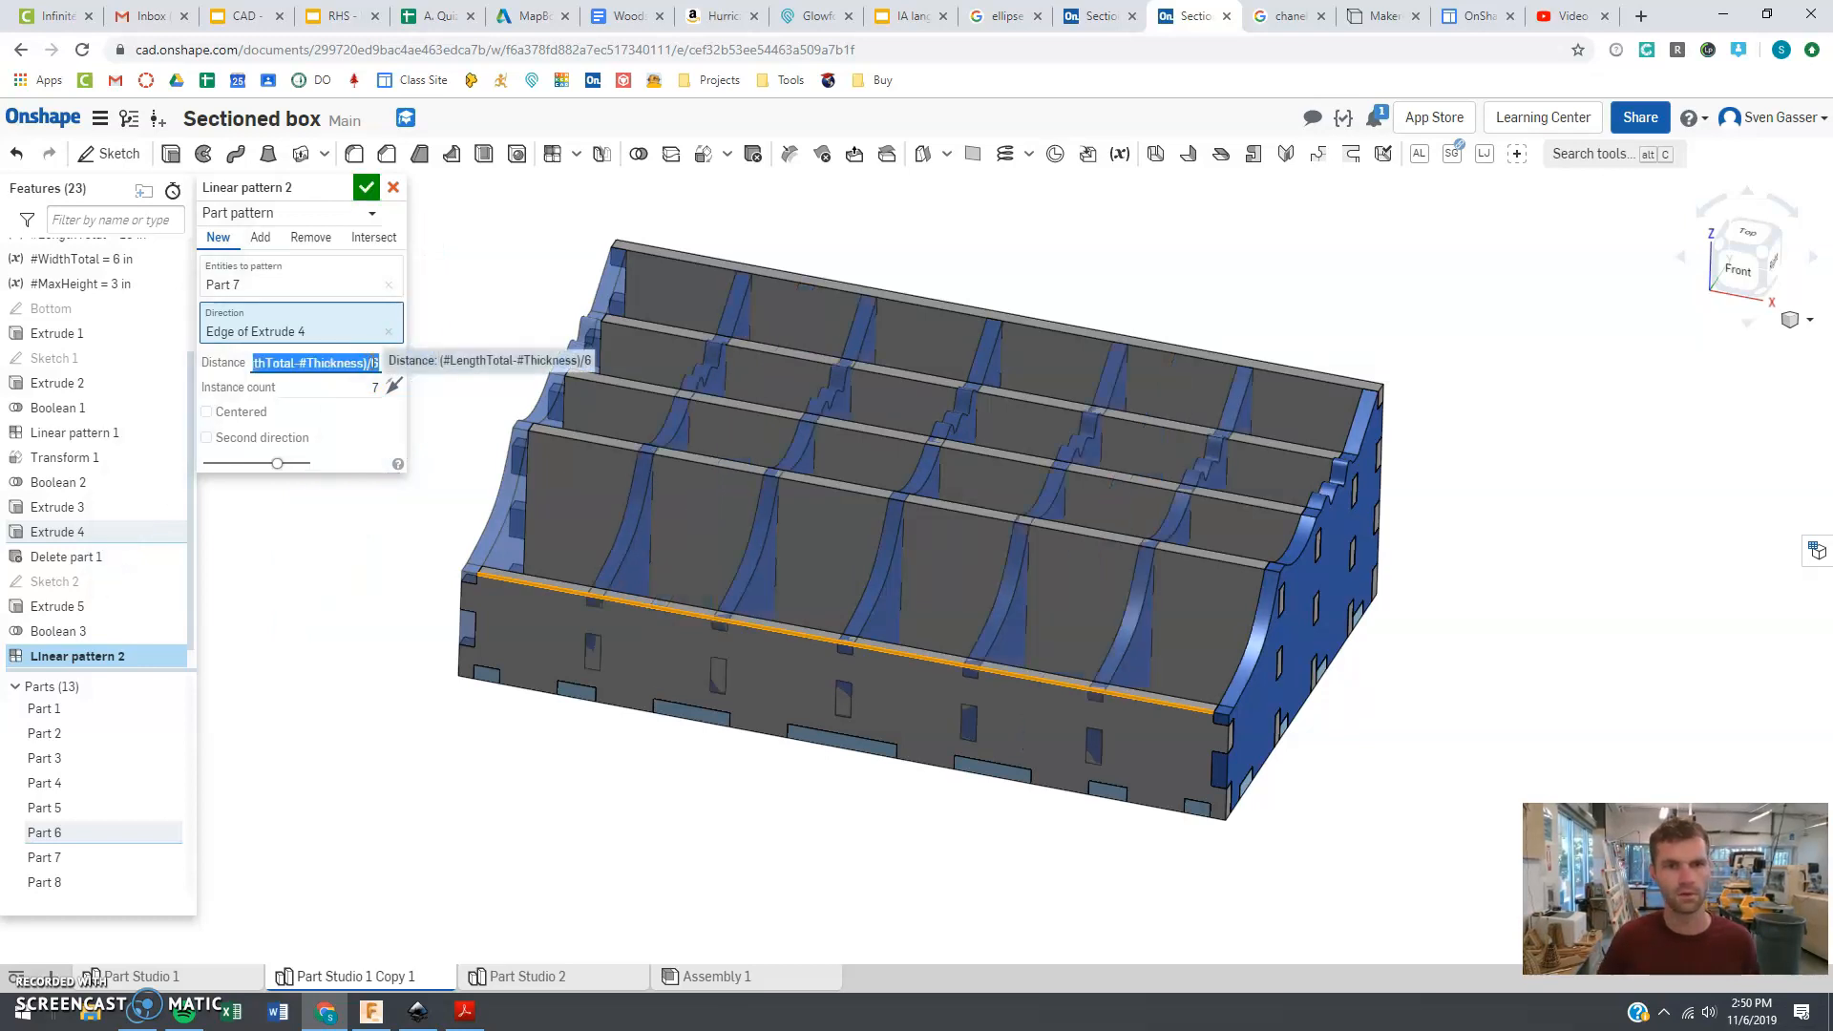
pyautogui.moveTo(953, 777)
pyautogui.mouseDown(button='right')
pyautogui.moveTo(1023, 790)
pyautogui.moveTo(1009, 740)
pyautogui.moveTo(983, 775)
pyautogui.mouseUp(button='right')
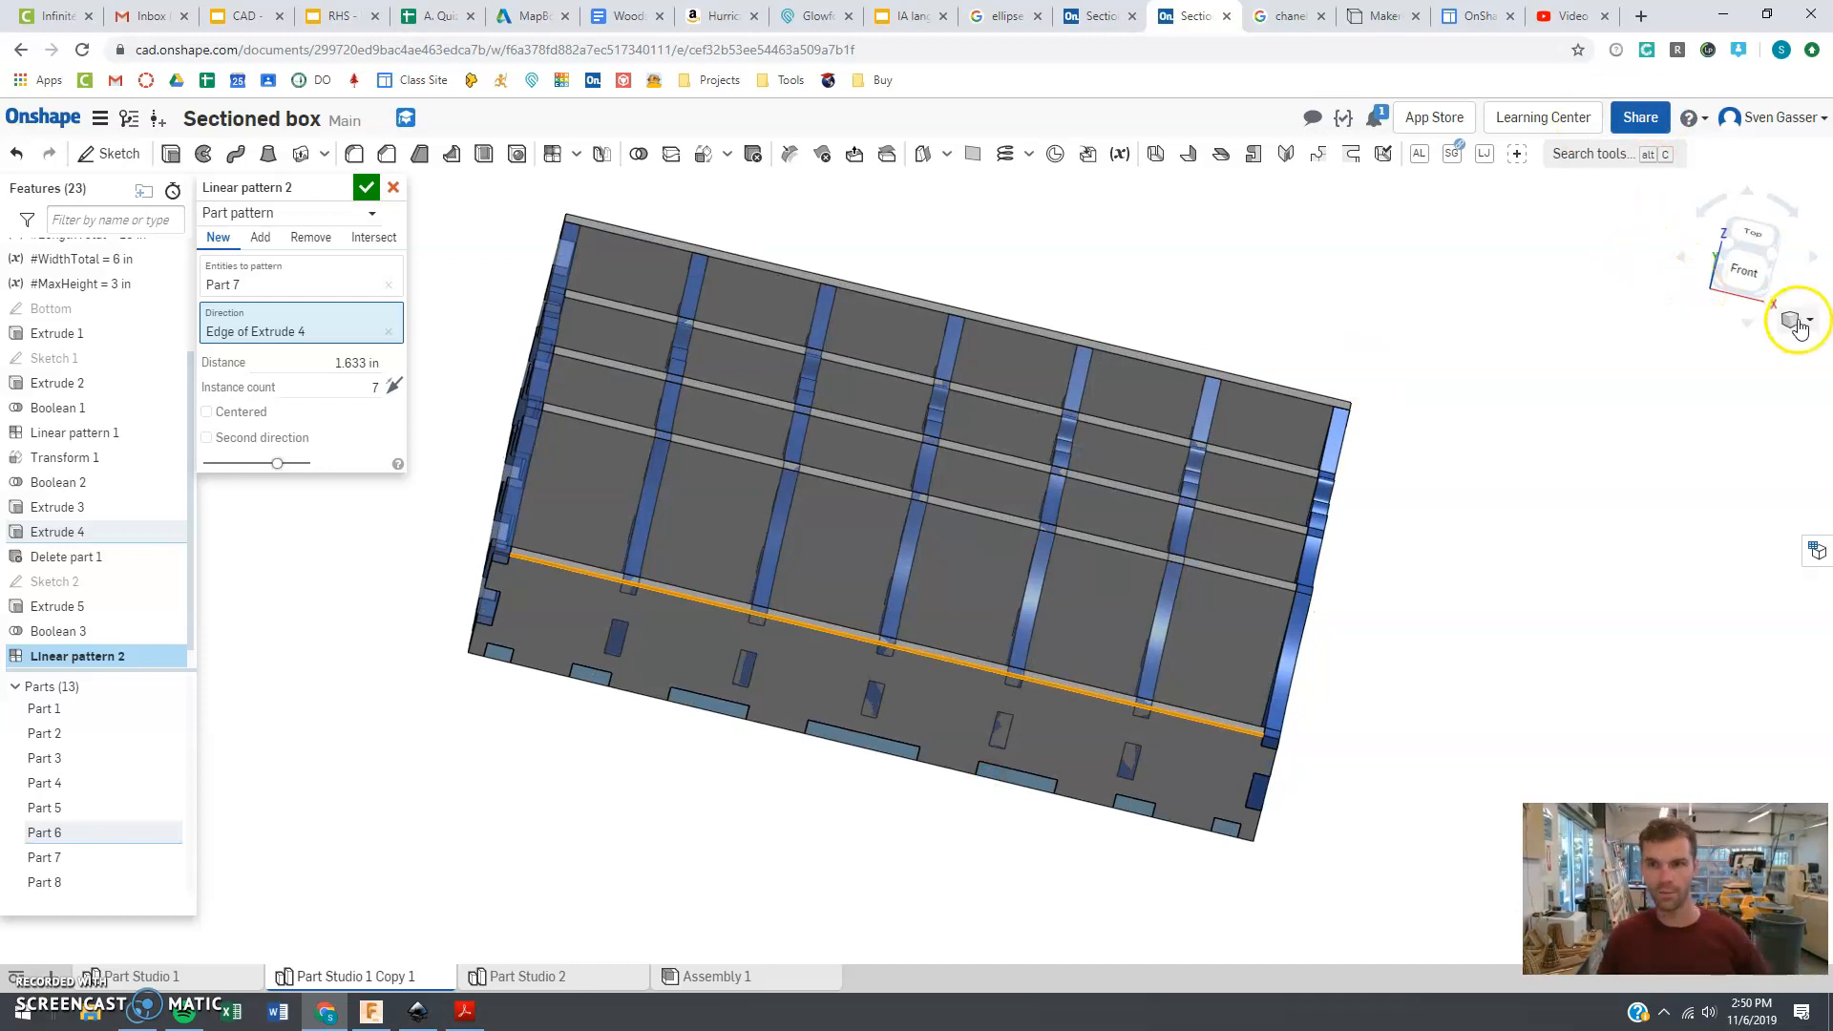
pyautogui.moveTo(958, 646); pyautogui.dragTo(868, 798, button='right')
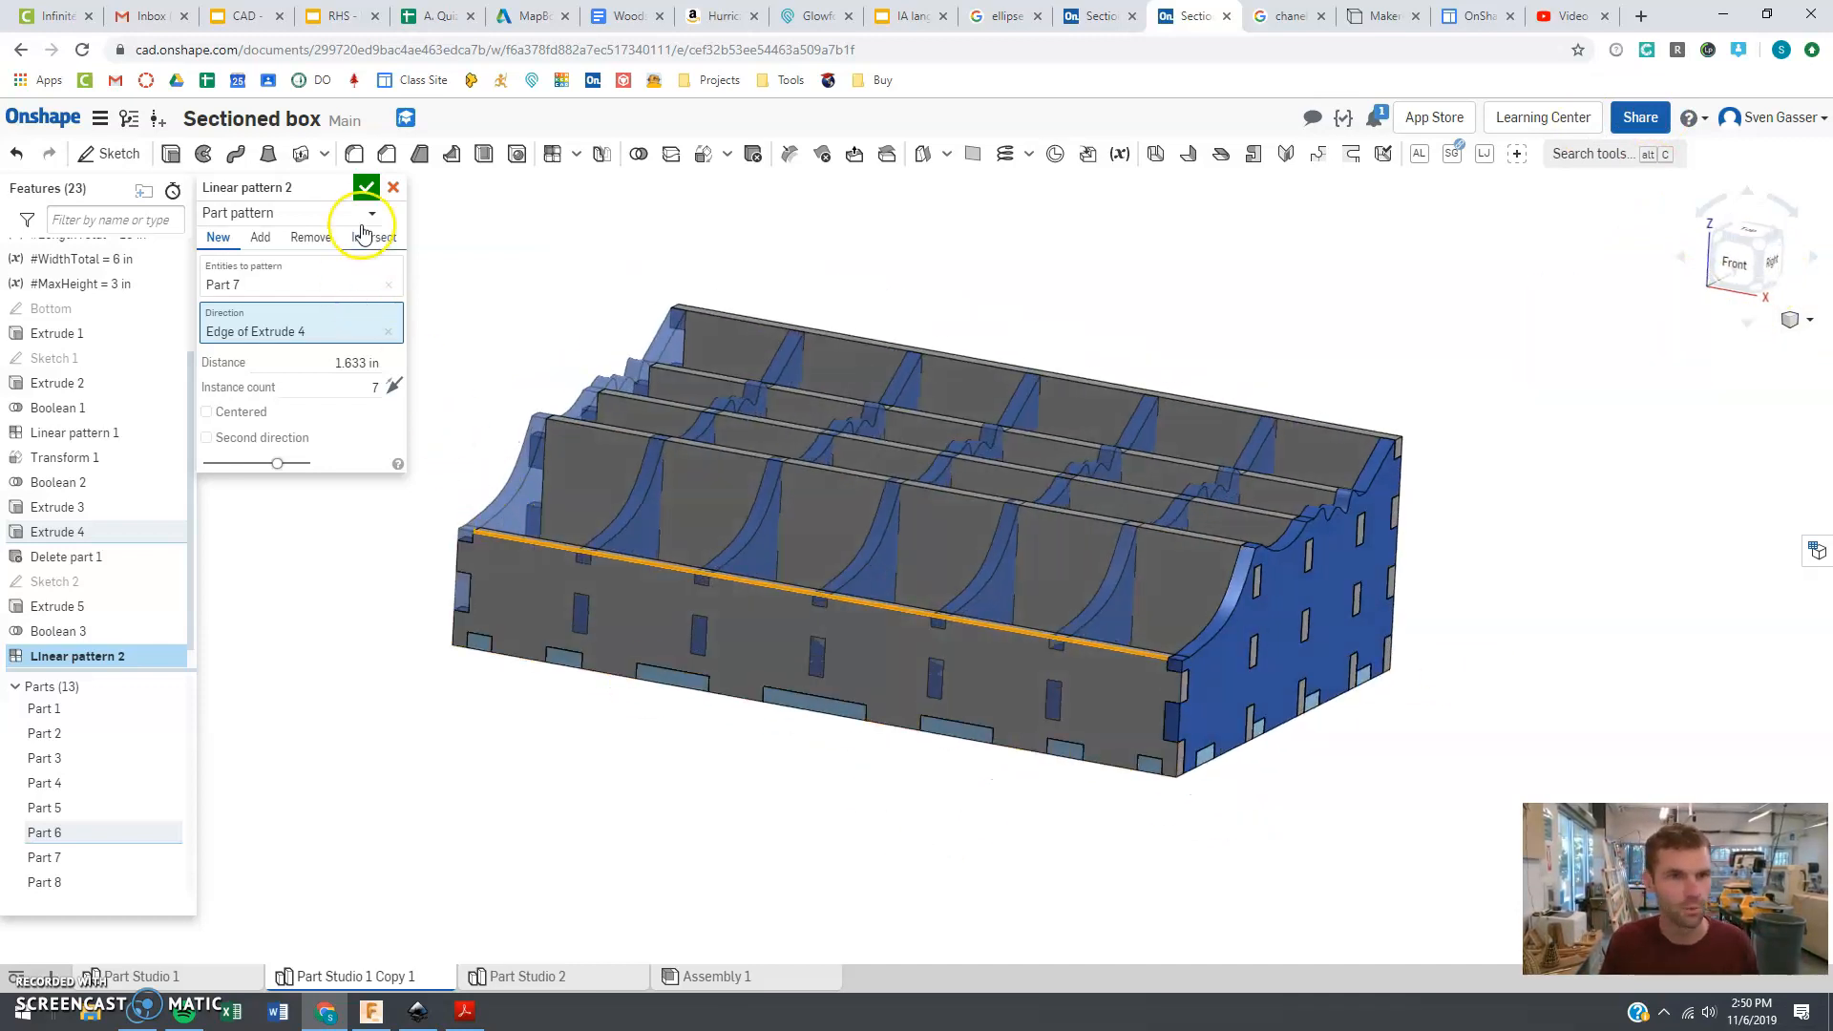
pyautogui.click(366, 189)
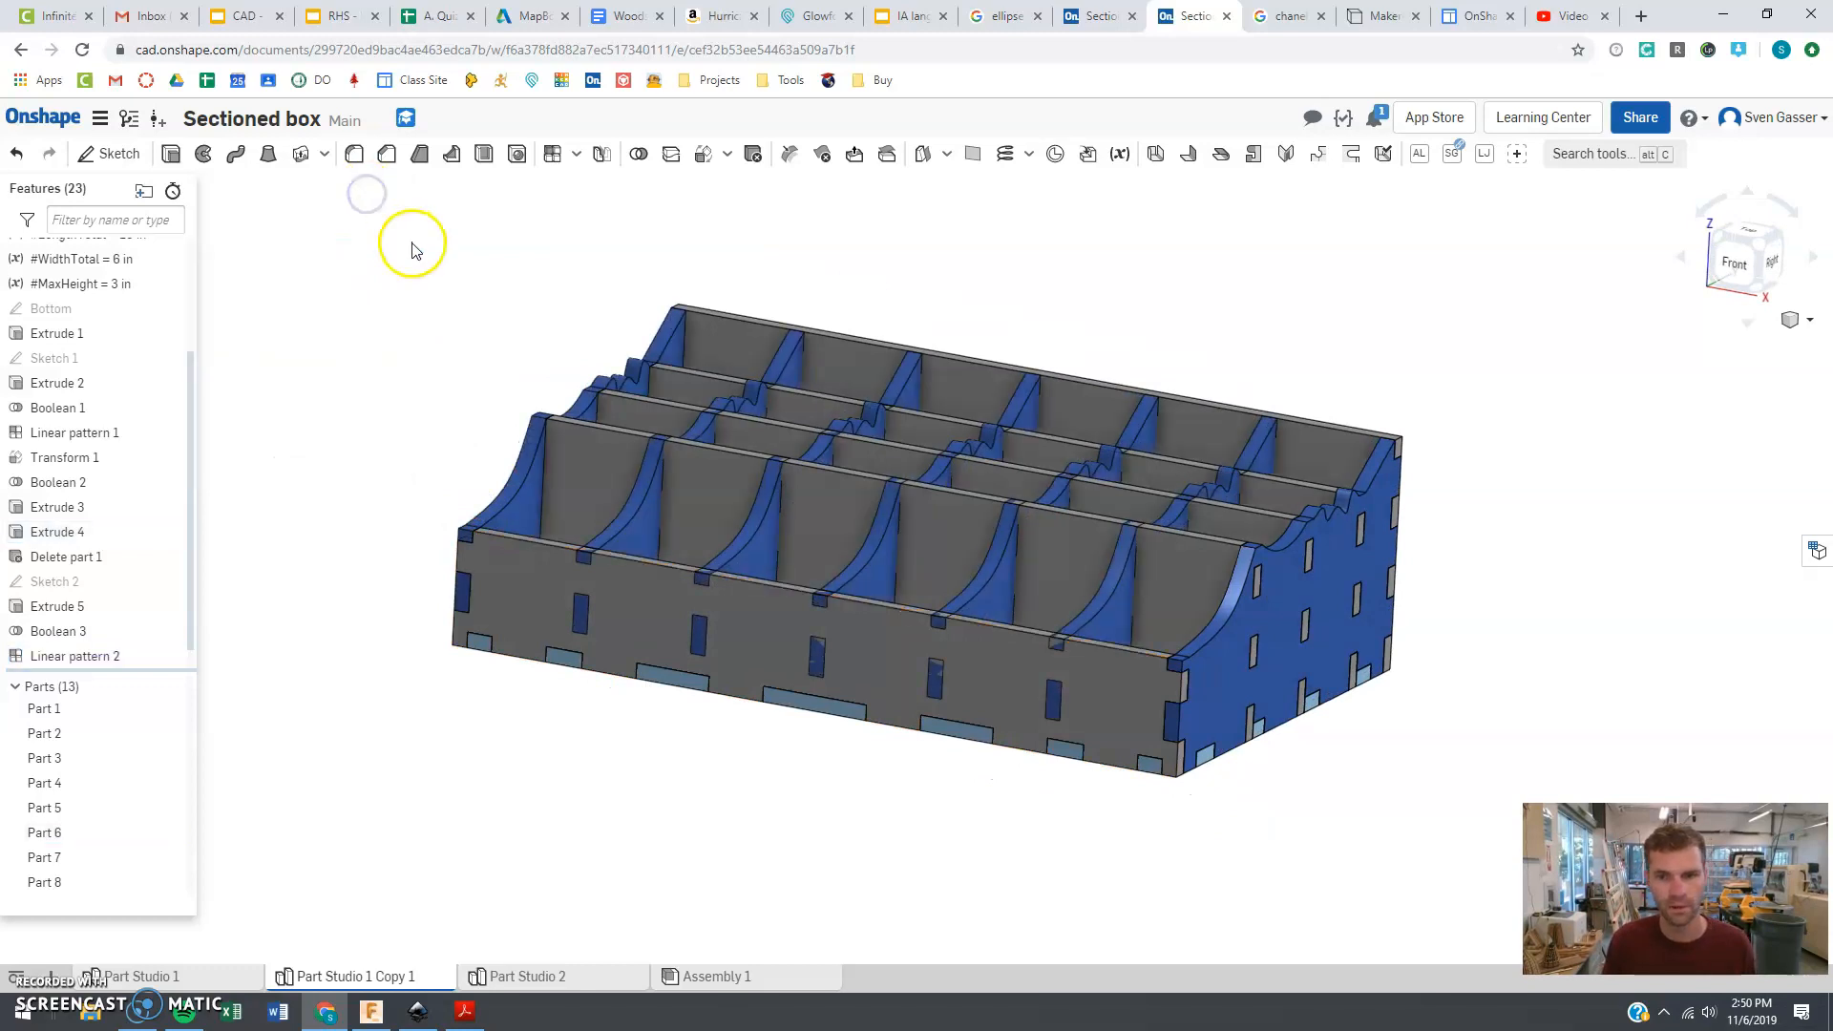
# - Examine where the patterned panels cross the long walls, temporarily hiding Part 12, Part 11 and Part 10
pyautogui.moveTo(882, 701); pyautogui.dragTo(896, 759, button='right')
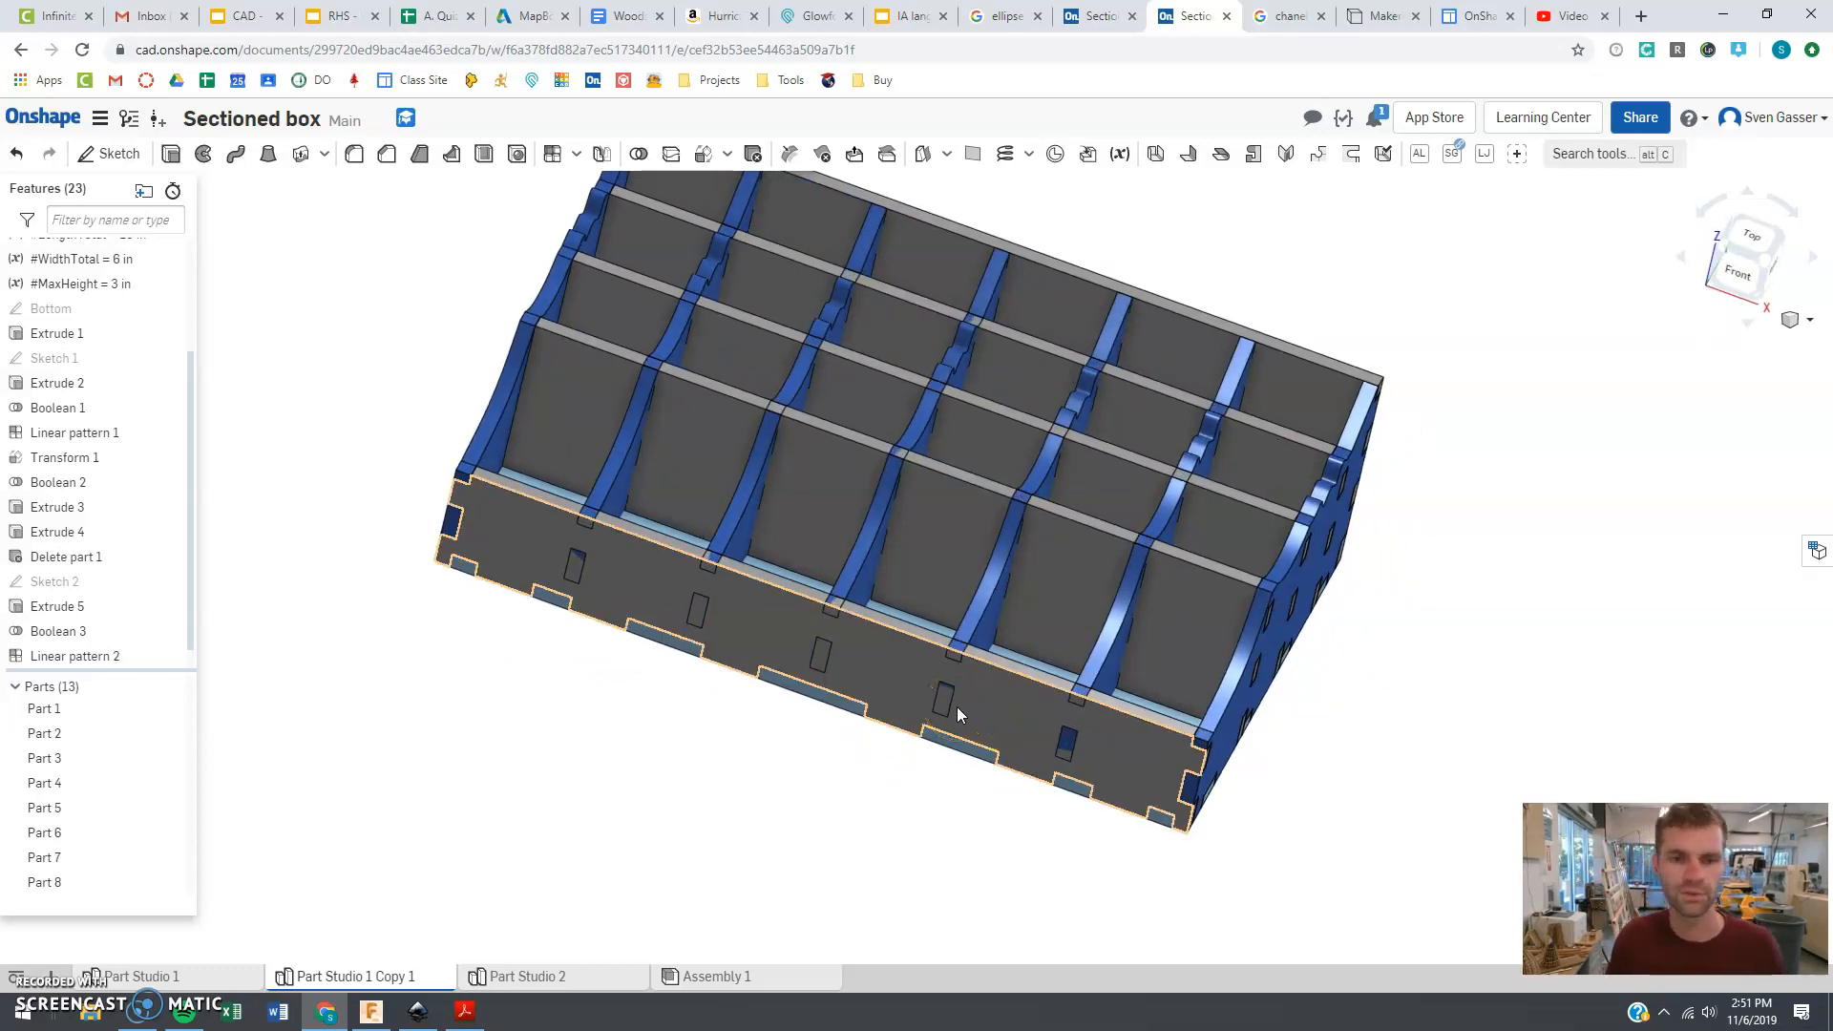
pyautogui.scroll(-2, 881, 685)
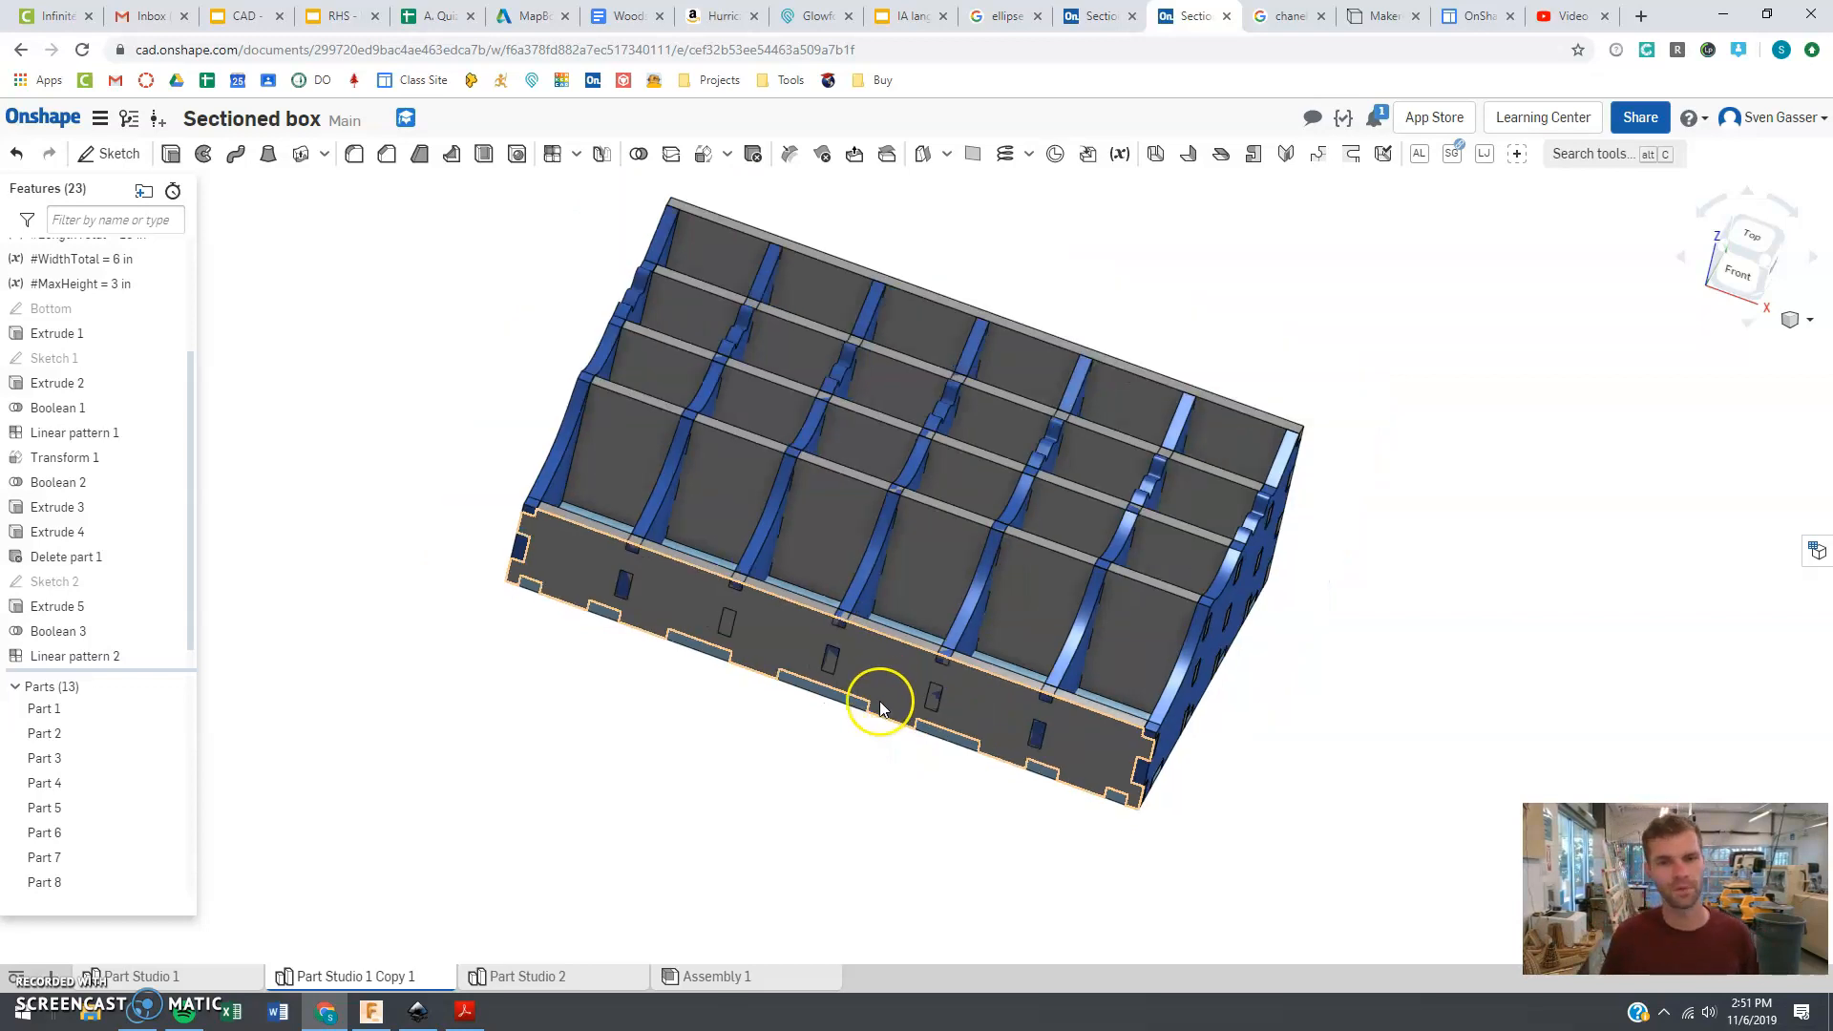
pyautogui.moveTo(964, 531); pyautogui.dragTo(893, 556, button='right')
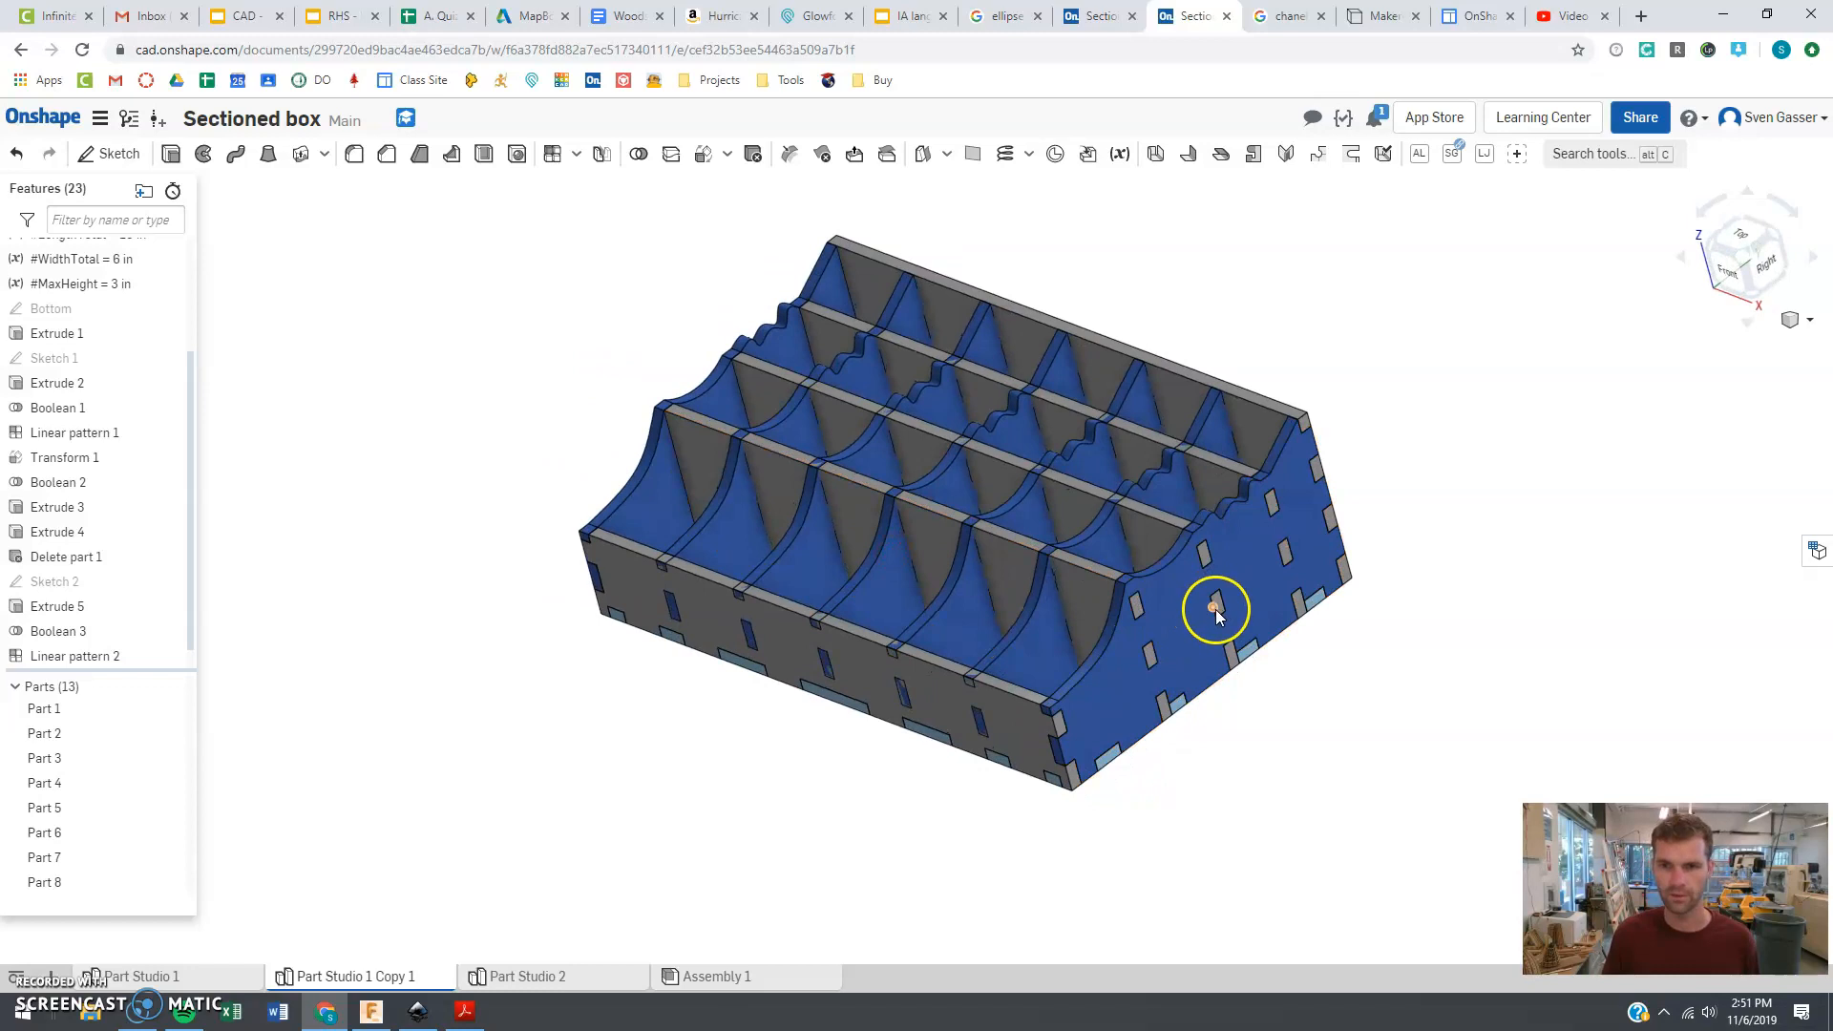
pyautogui.scroll(-2, 1058, 636)
pyautogui.scroll(4, 1056, 622)
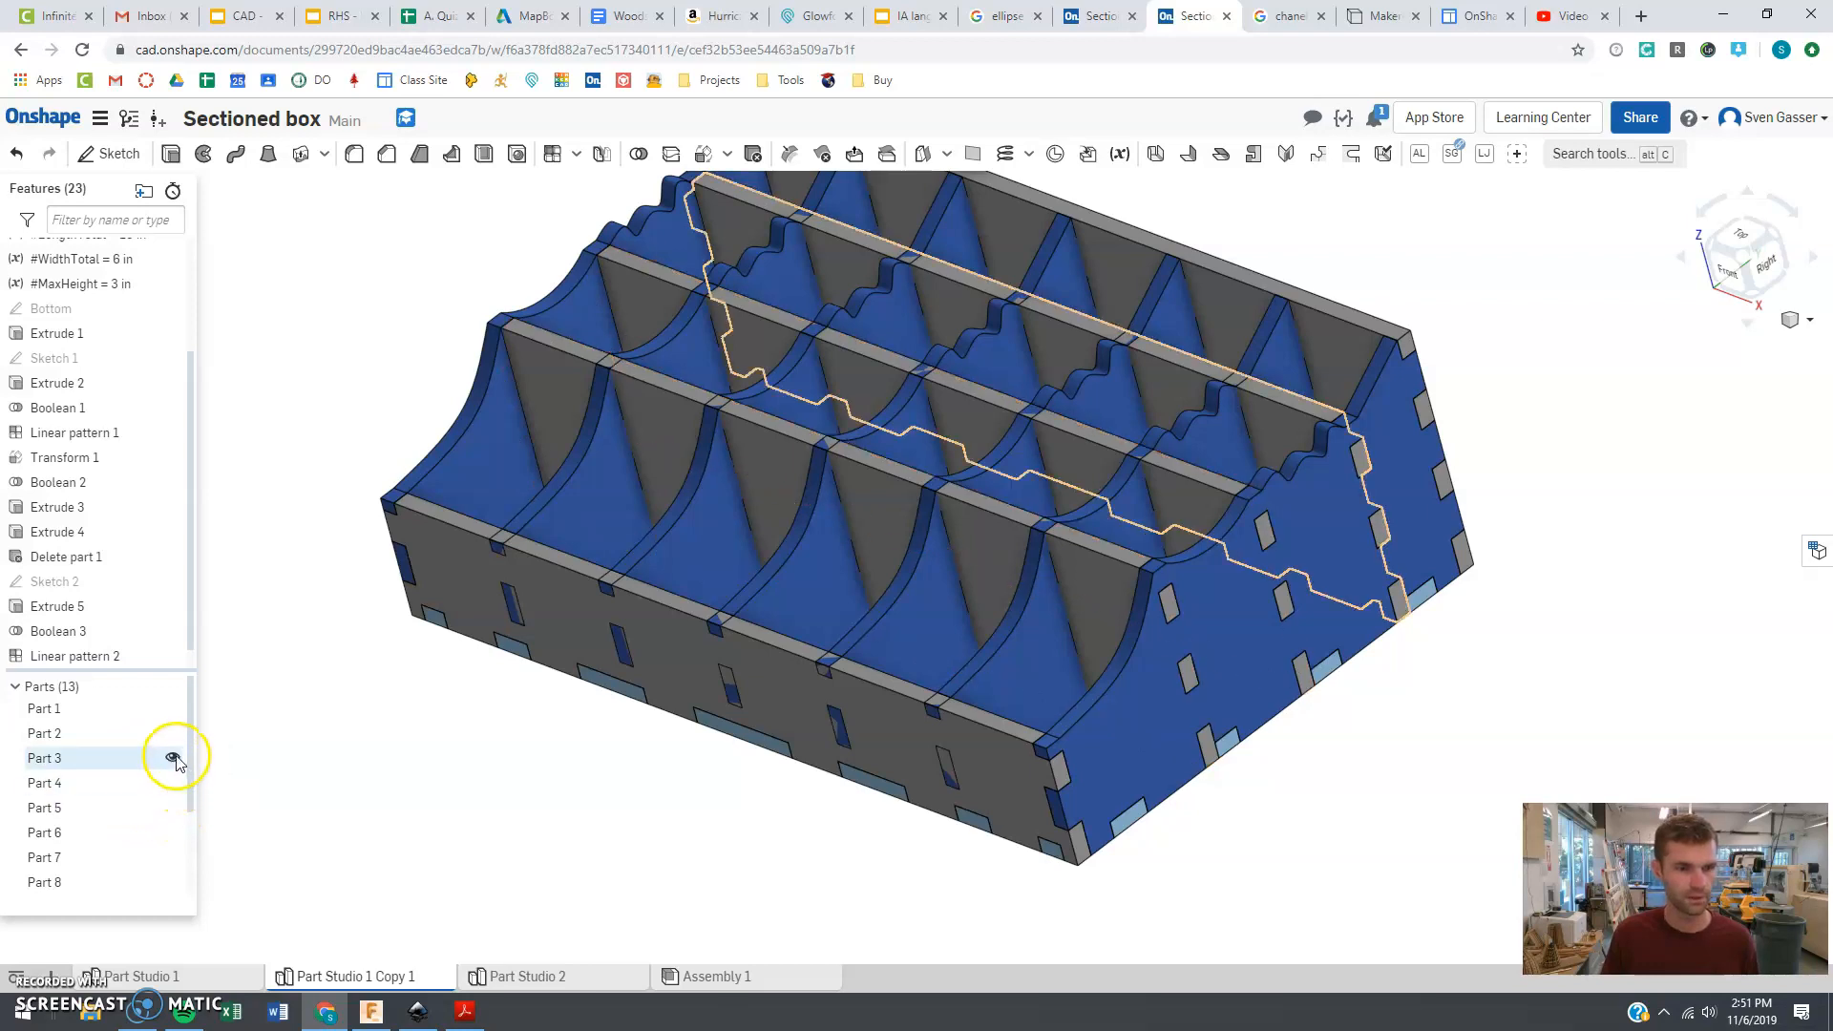
pyautogui.scroll(-1, 165, 840)
pyautogui.click(172, 856)
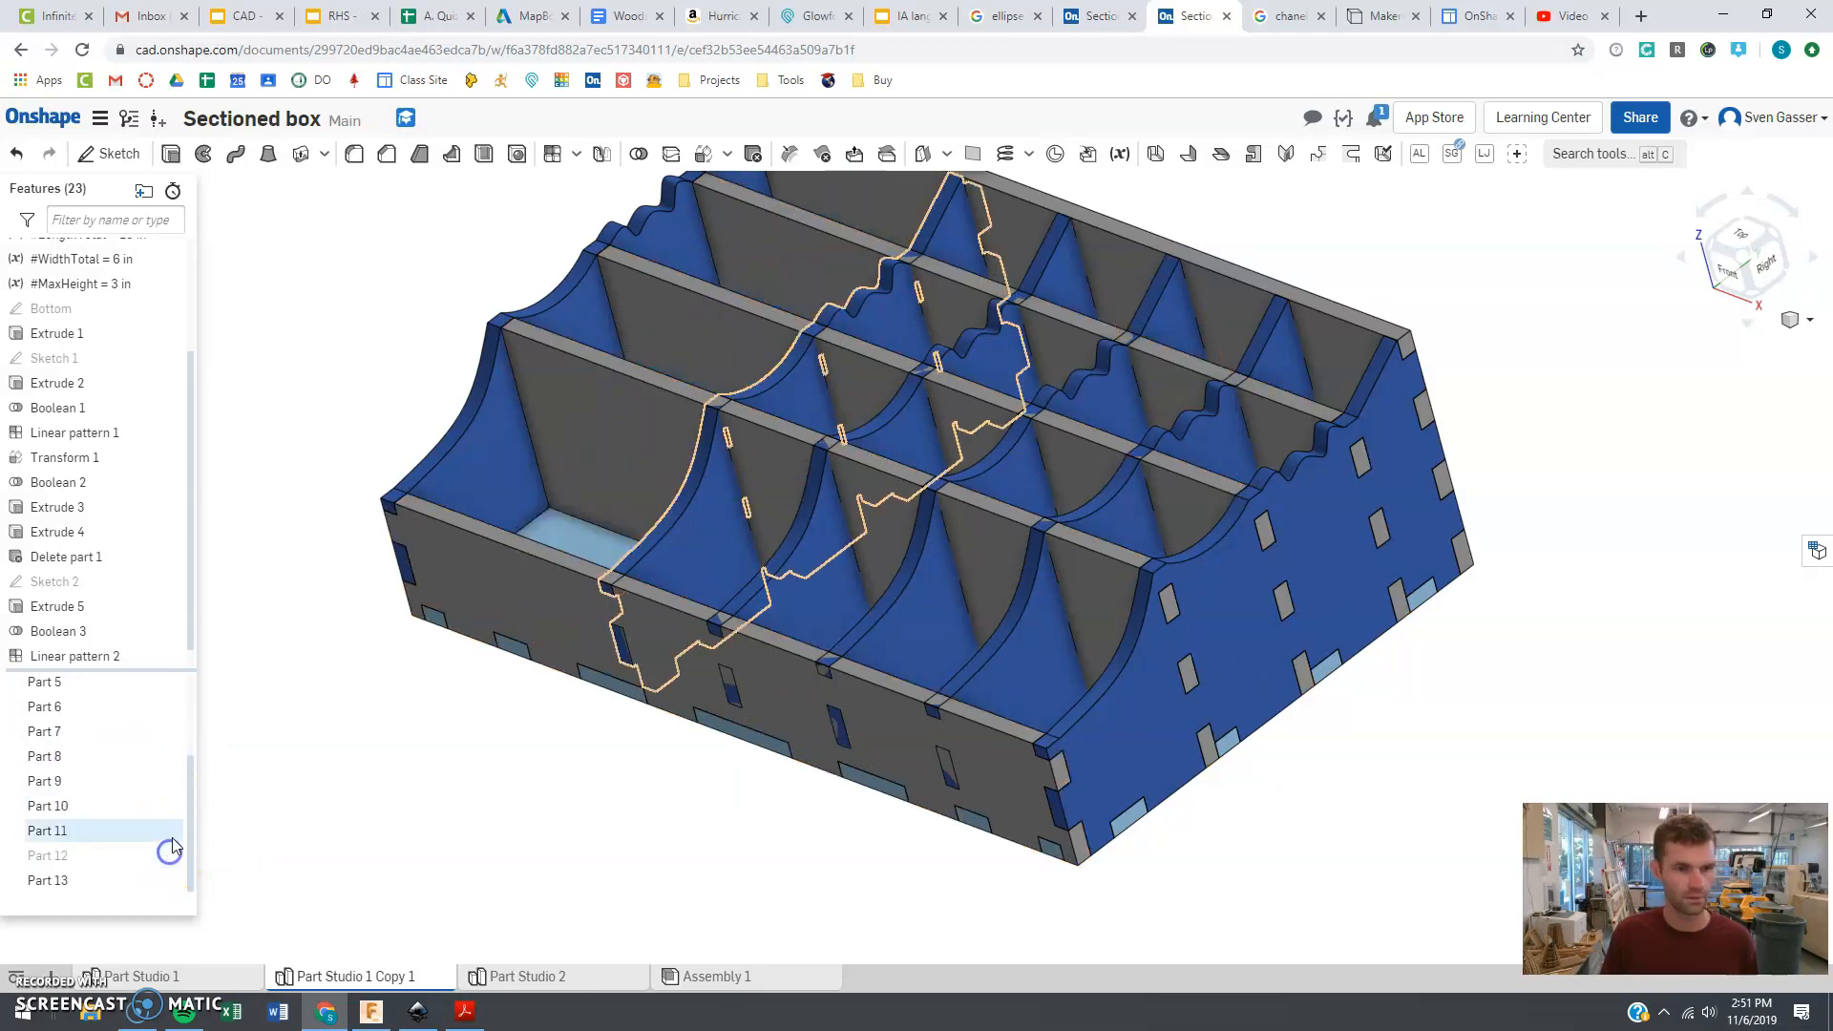
pyautogui.click(171, 831)
pyautogui.click(171, 807)
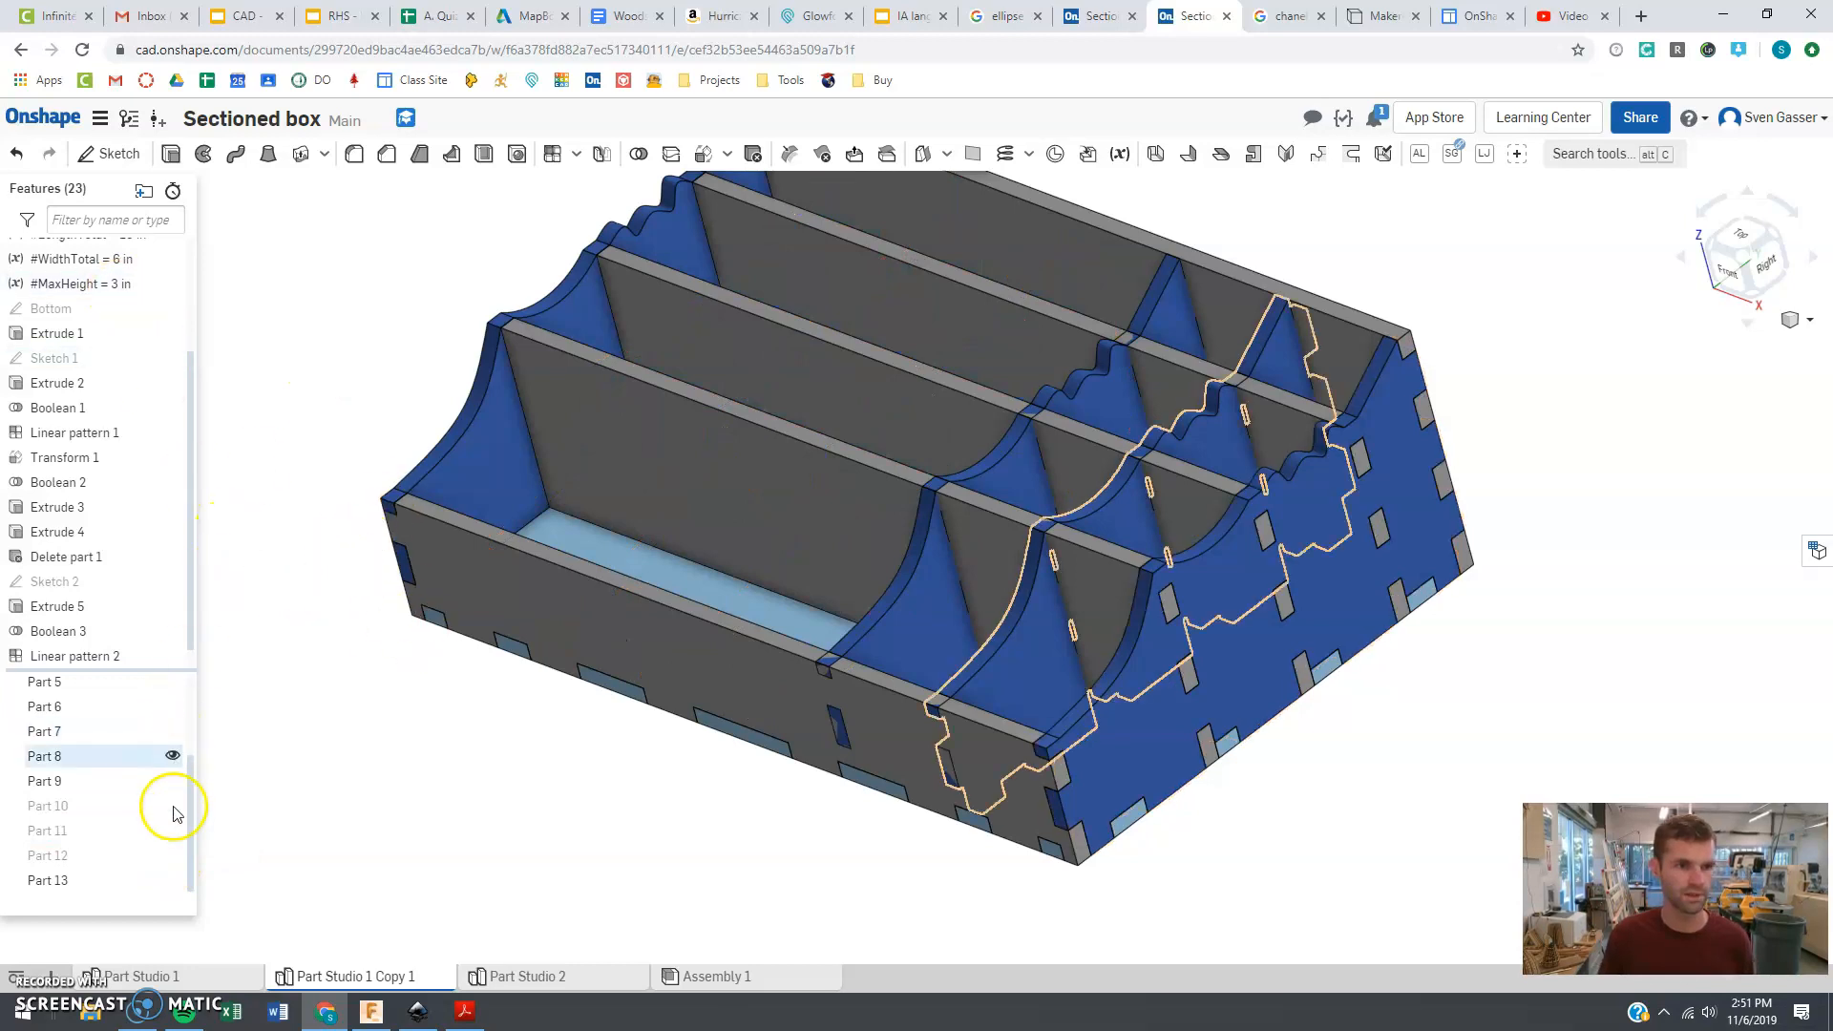
pyautogui.click(172, 807)
pyautogui.click(172, 830)
pyautogui.click(171, 856)
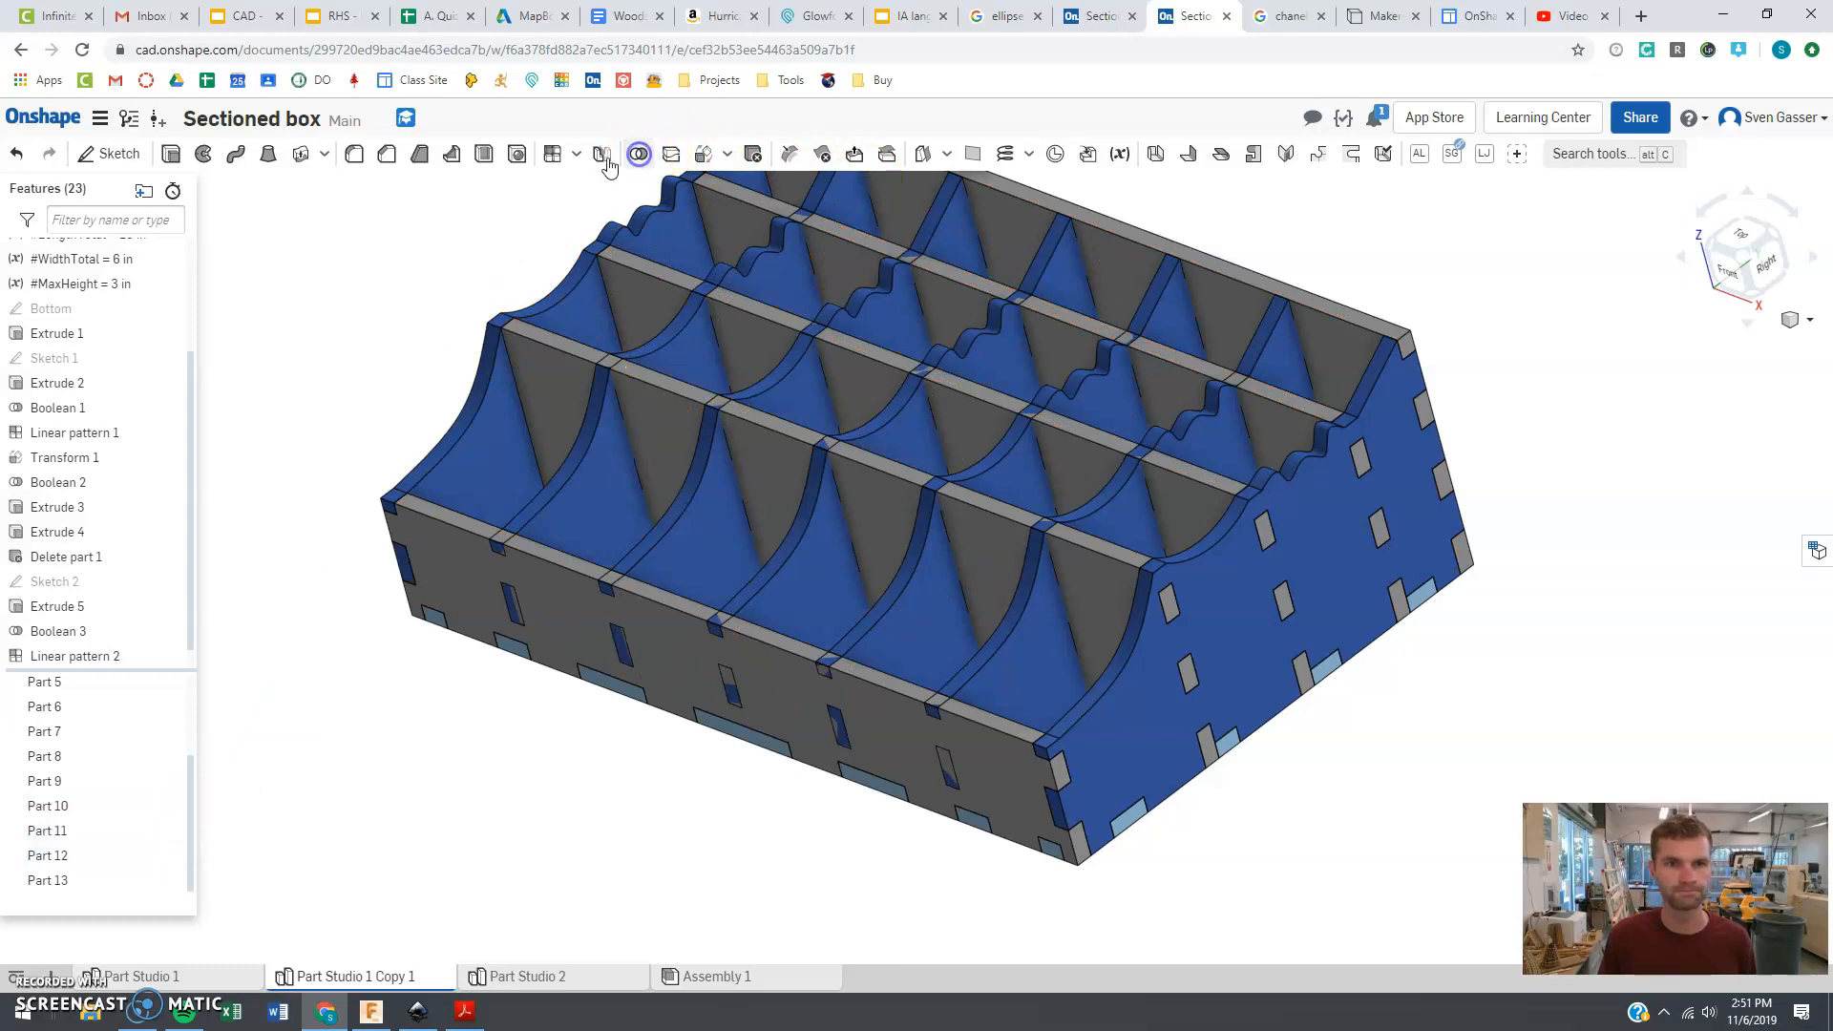
# - Start a Boolean subtract with all seven shaped panels, Part 7 through Part 13, as the tools
pyautogui.click(639, 154)
pyautogui.click(293, 213)
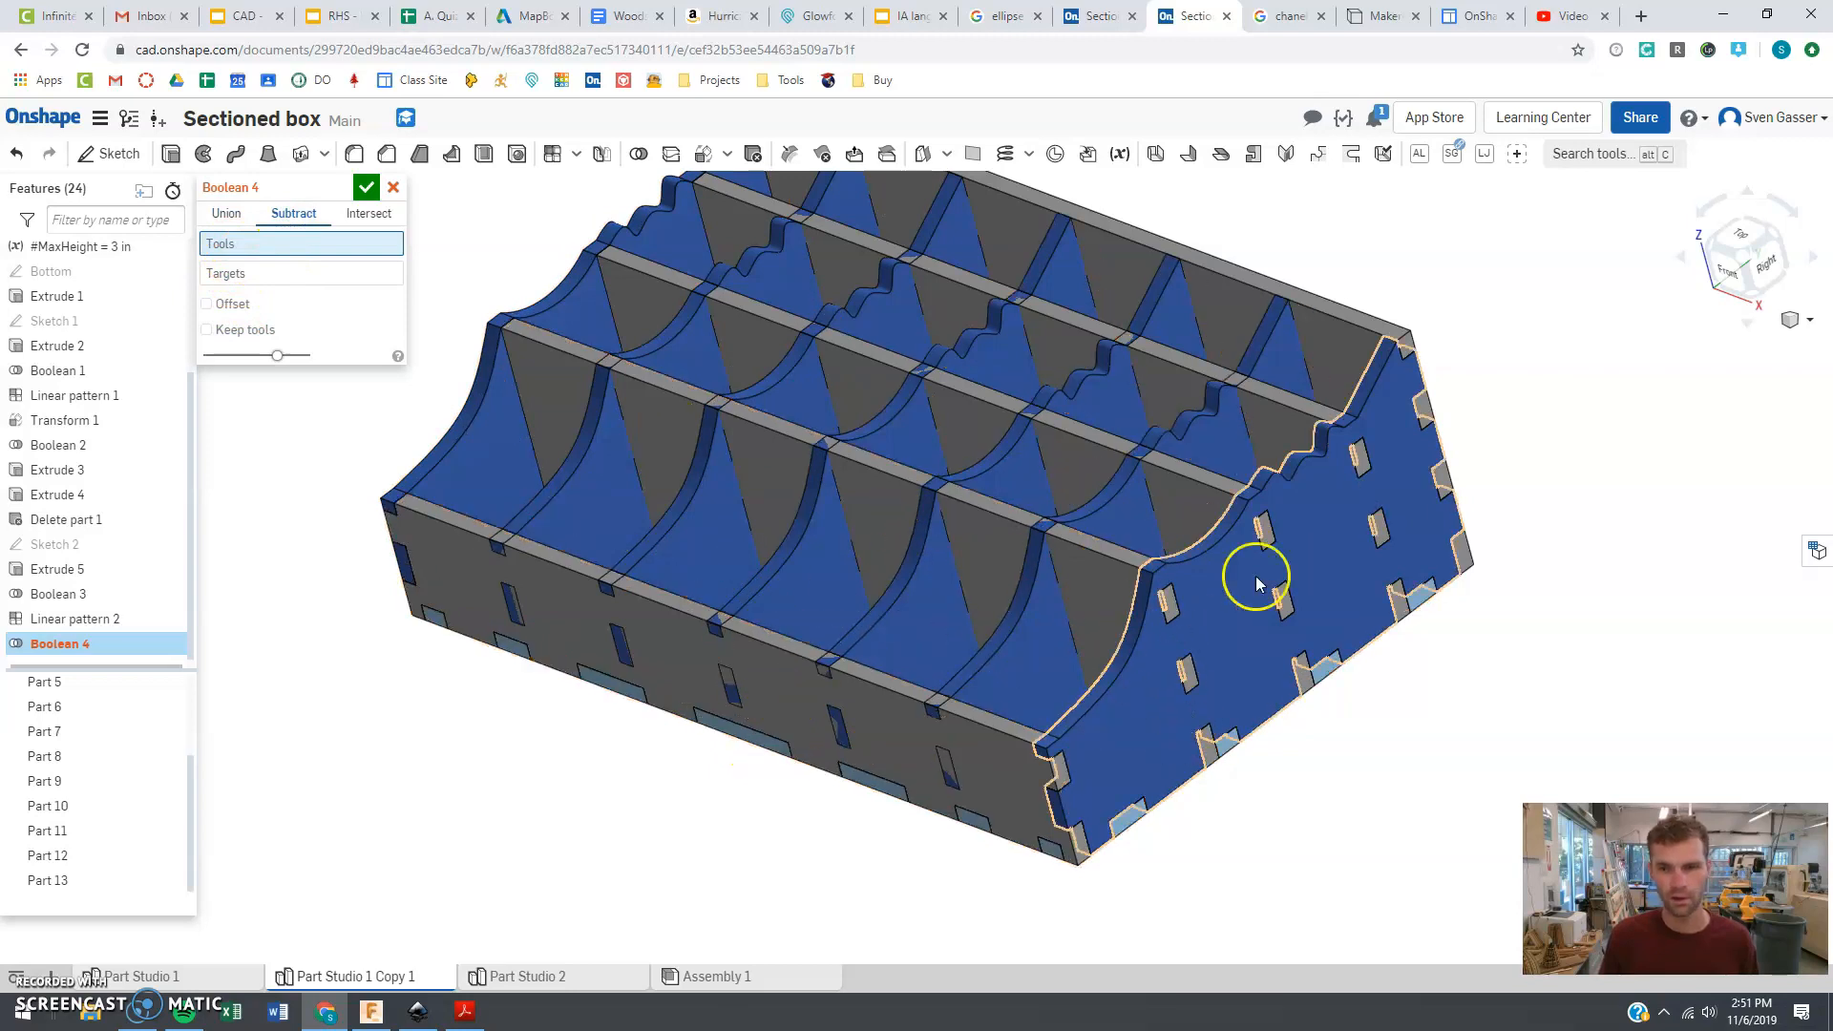
pyautogui.click(1131, 728)
pyautogui.click(911, 647)
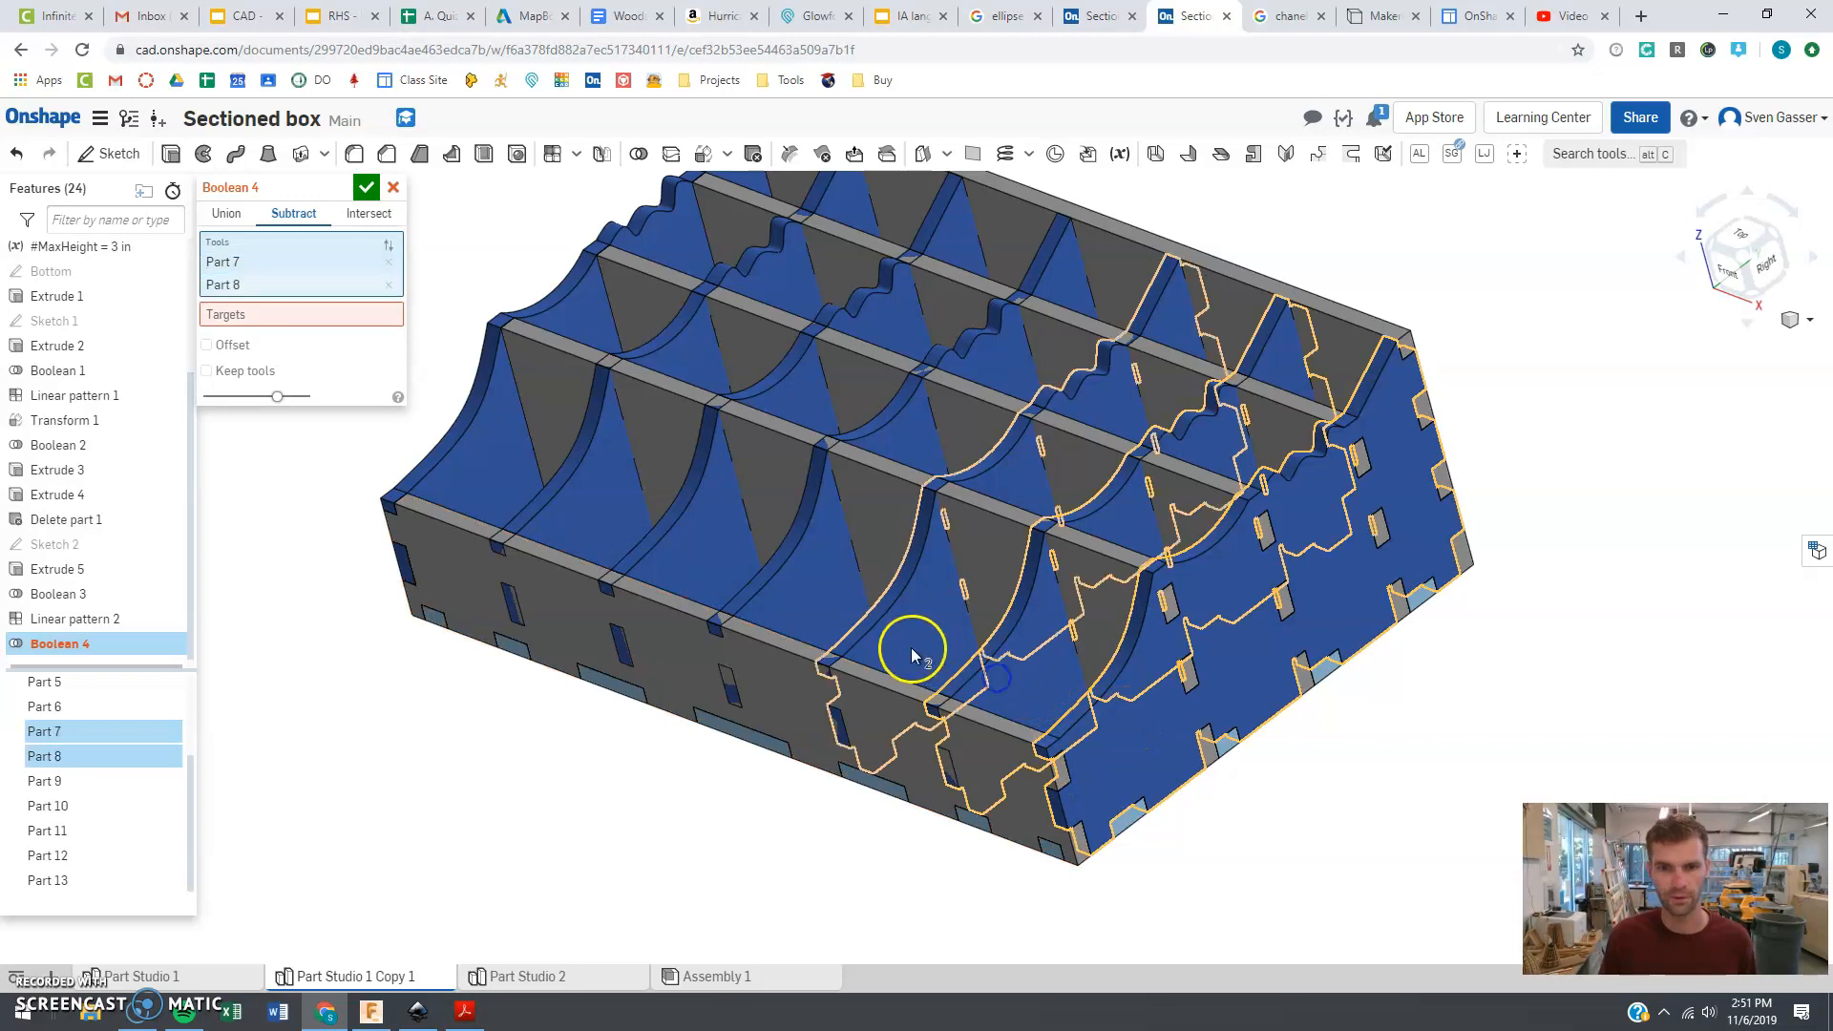
pyautogui.click(811, 609)
pyautogui.click(688, 567)
pyautogui.click(583, 523)
pyautogui.click(531, 502)
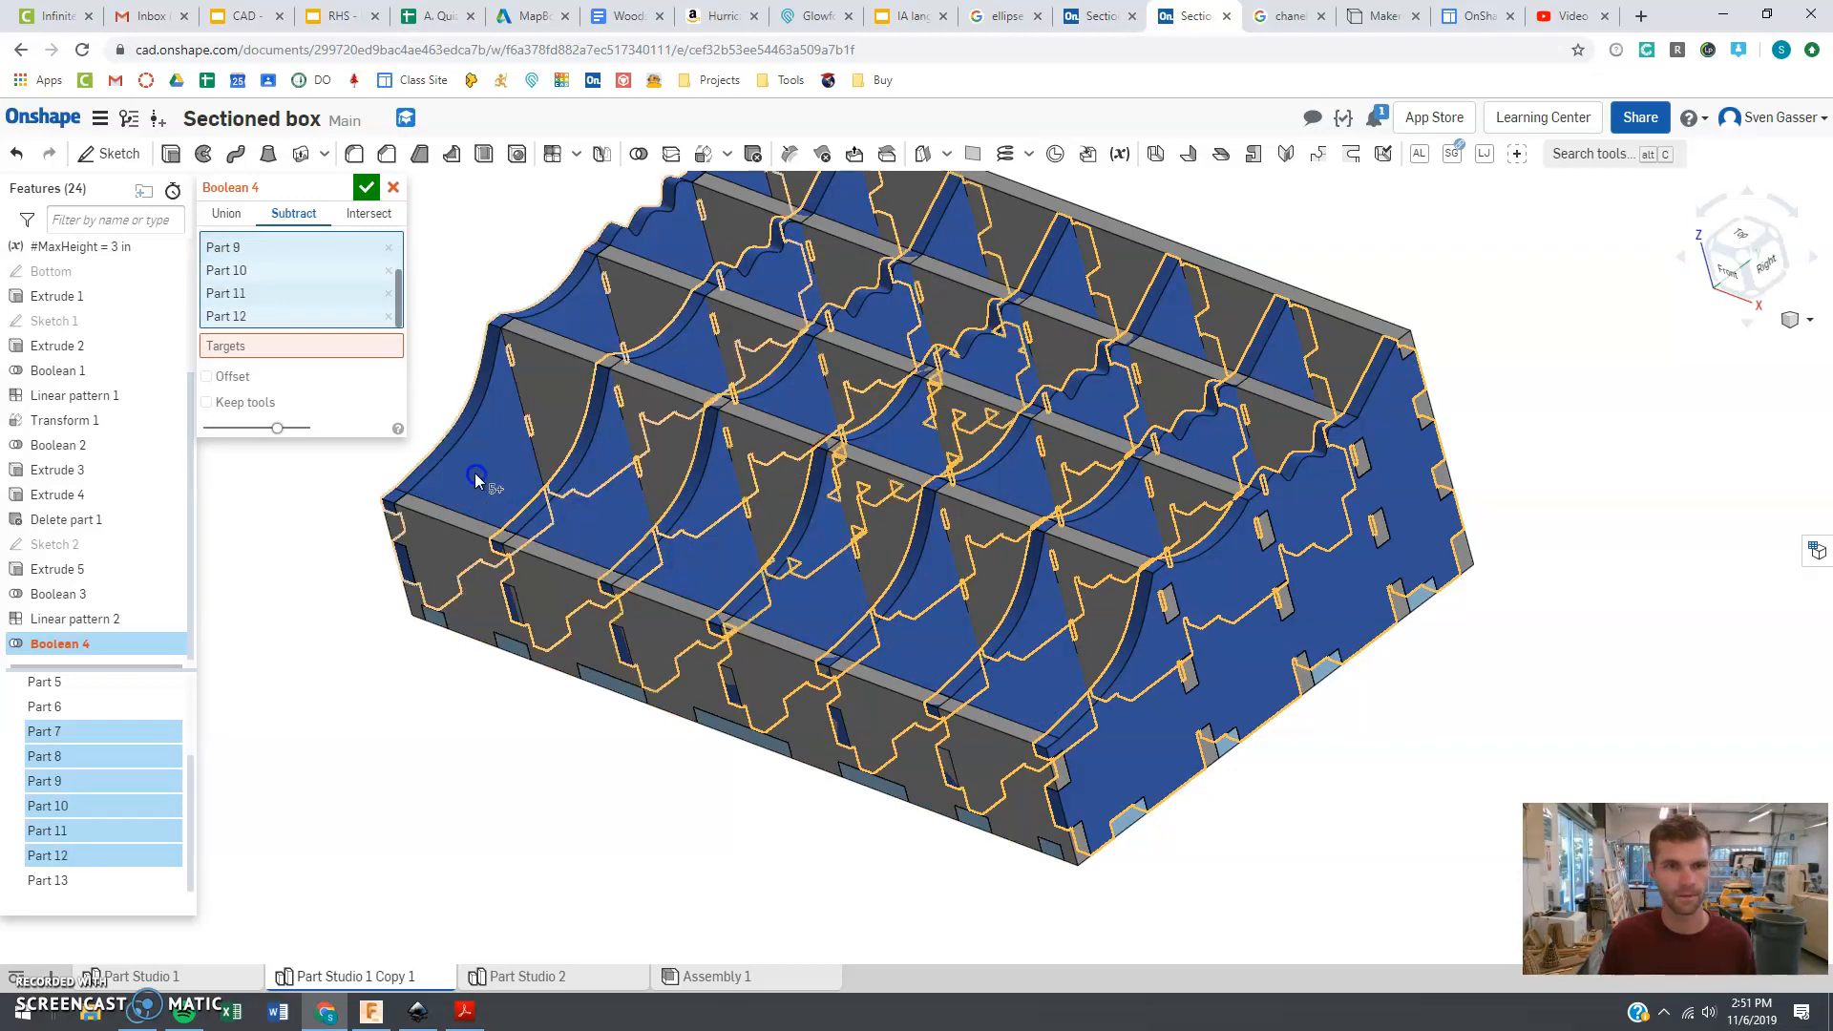
pyautogui.click(476, 478)
# - Subtract the shaped panels from the long walls, dividers and base, Parts 1 through 6, keeping the tools
pyautogui.click(294, 342)
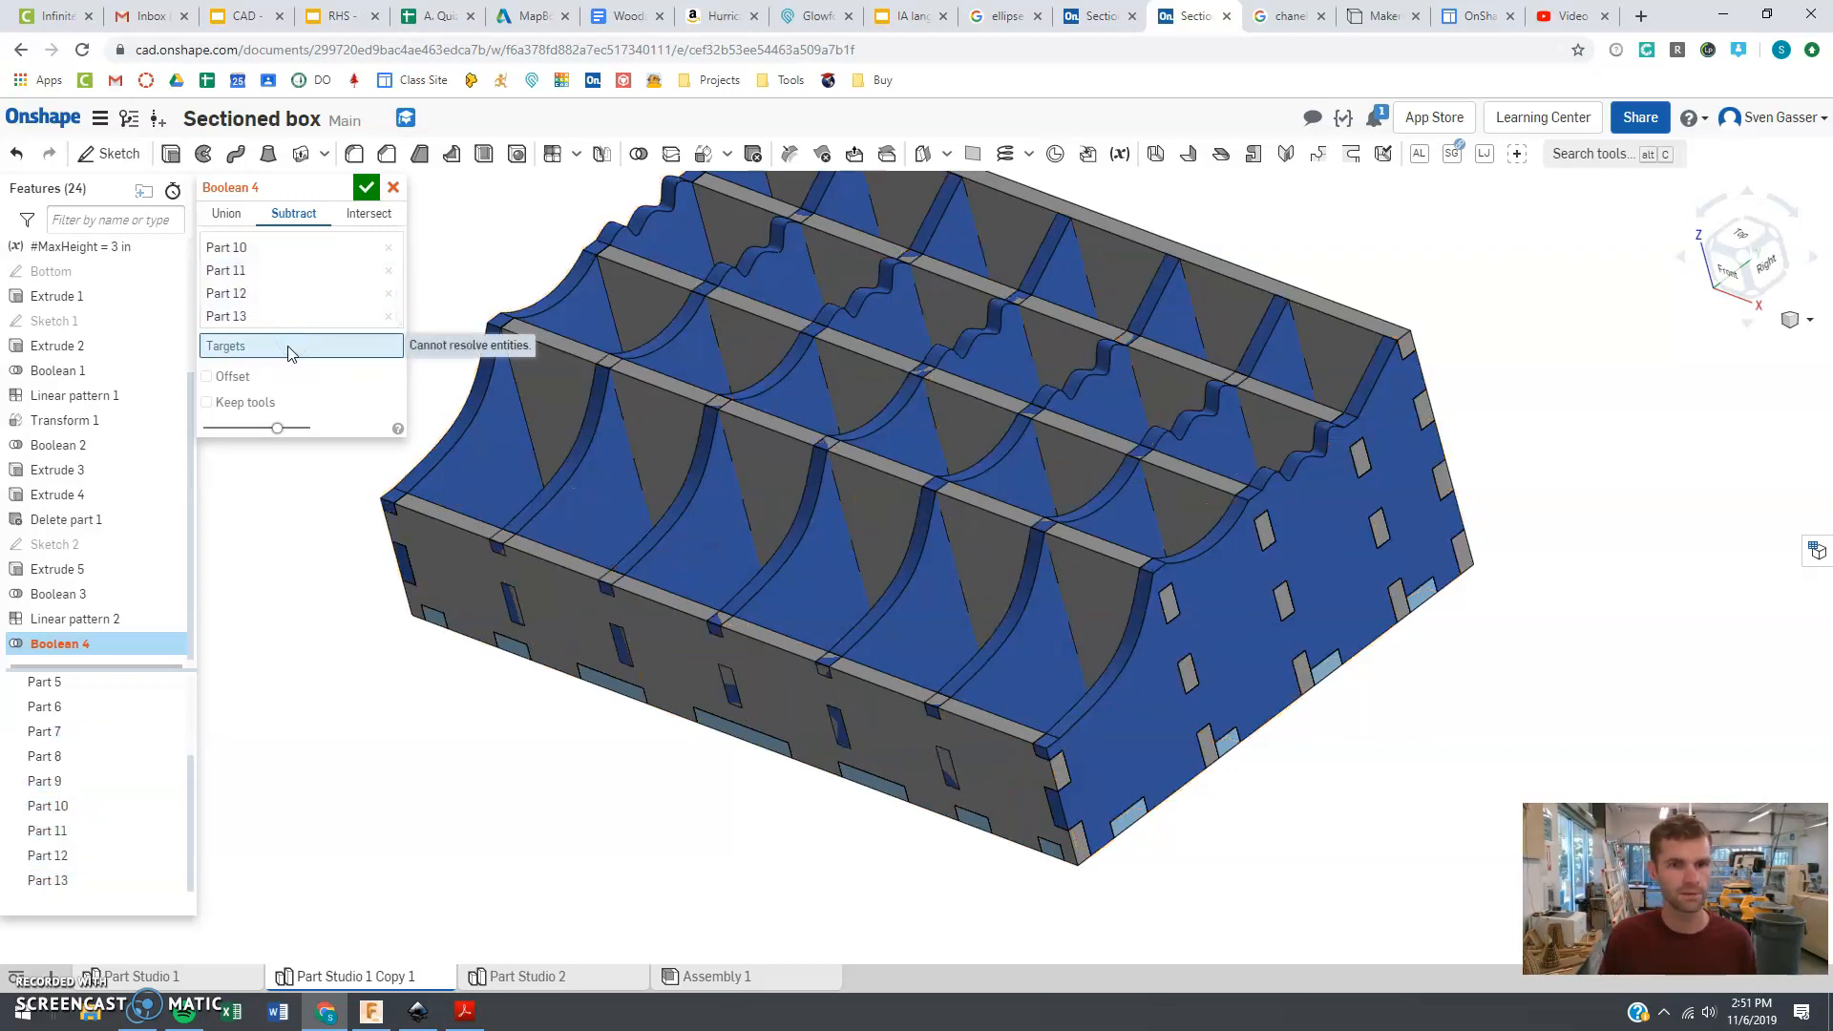
pyautogui.click(793, 707)
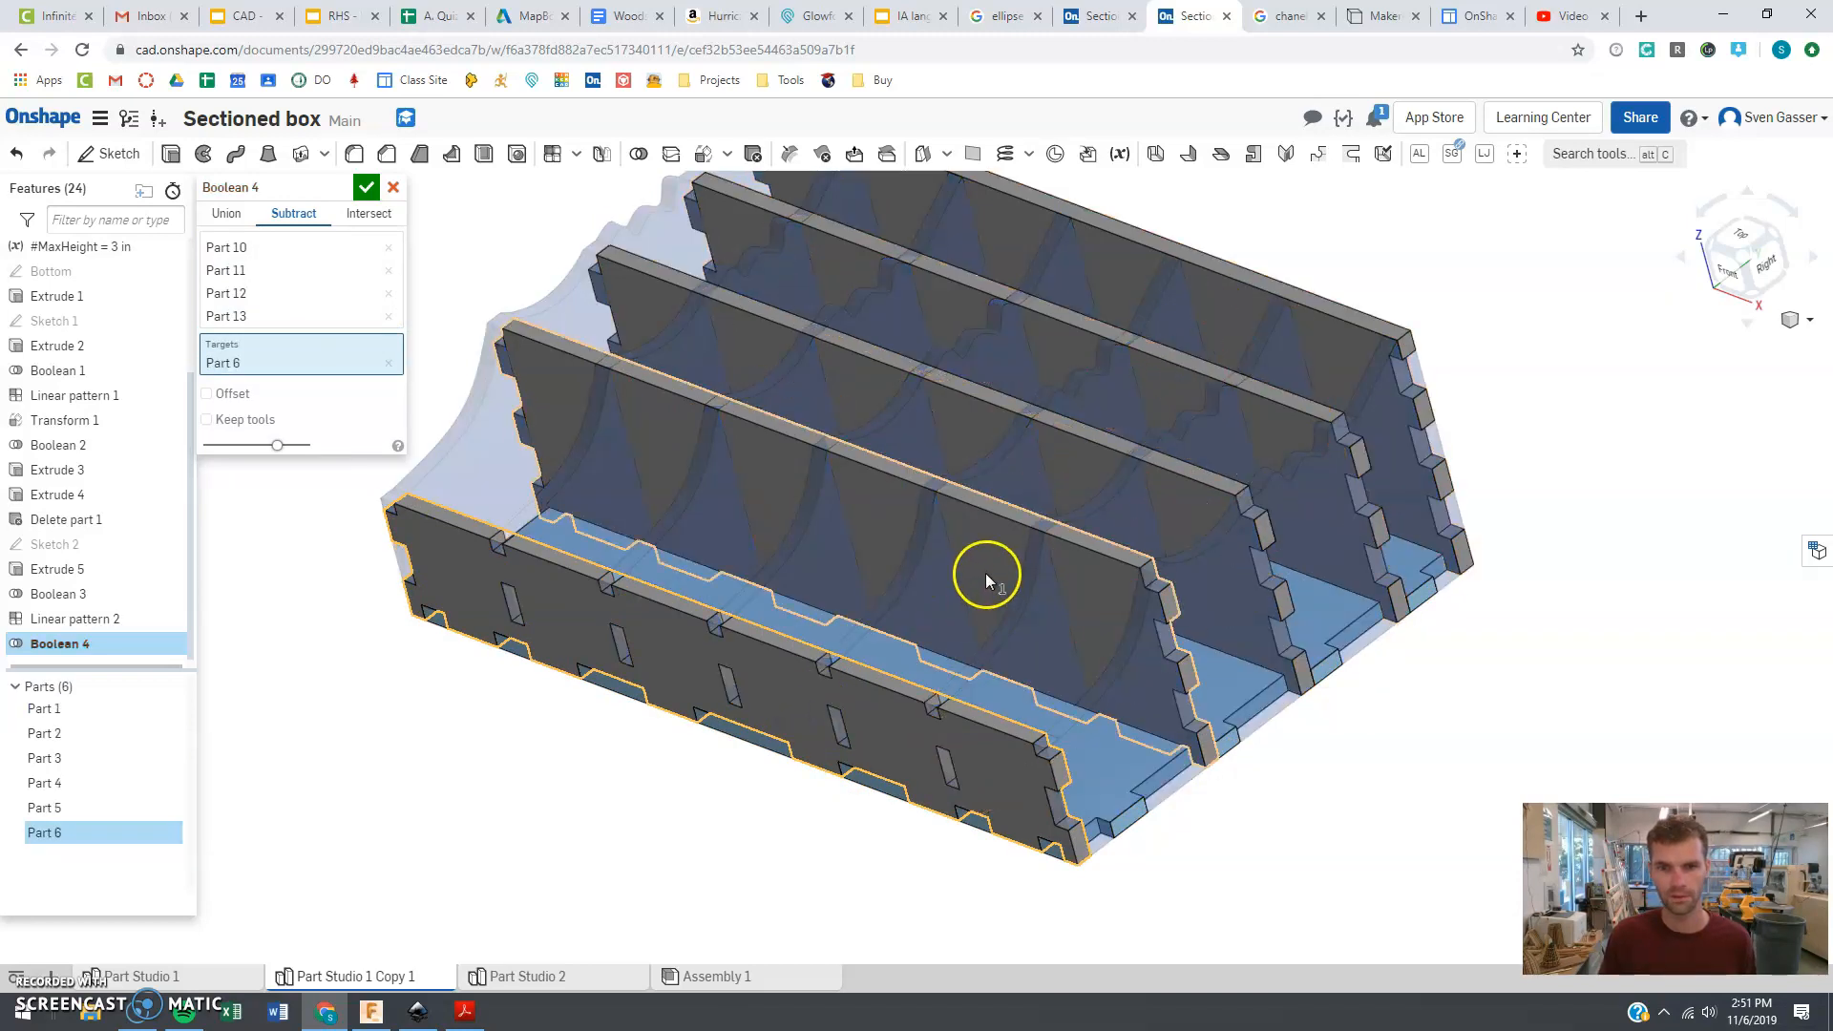
pyautogui.click(1079, 460)
pyautogui.click(1158, 392)
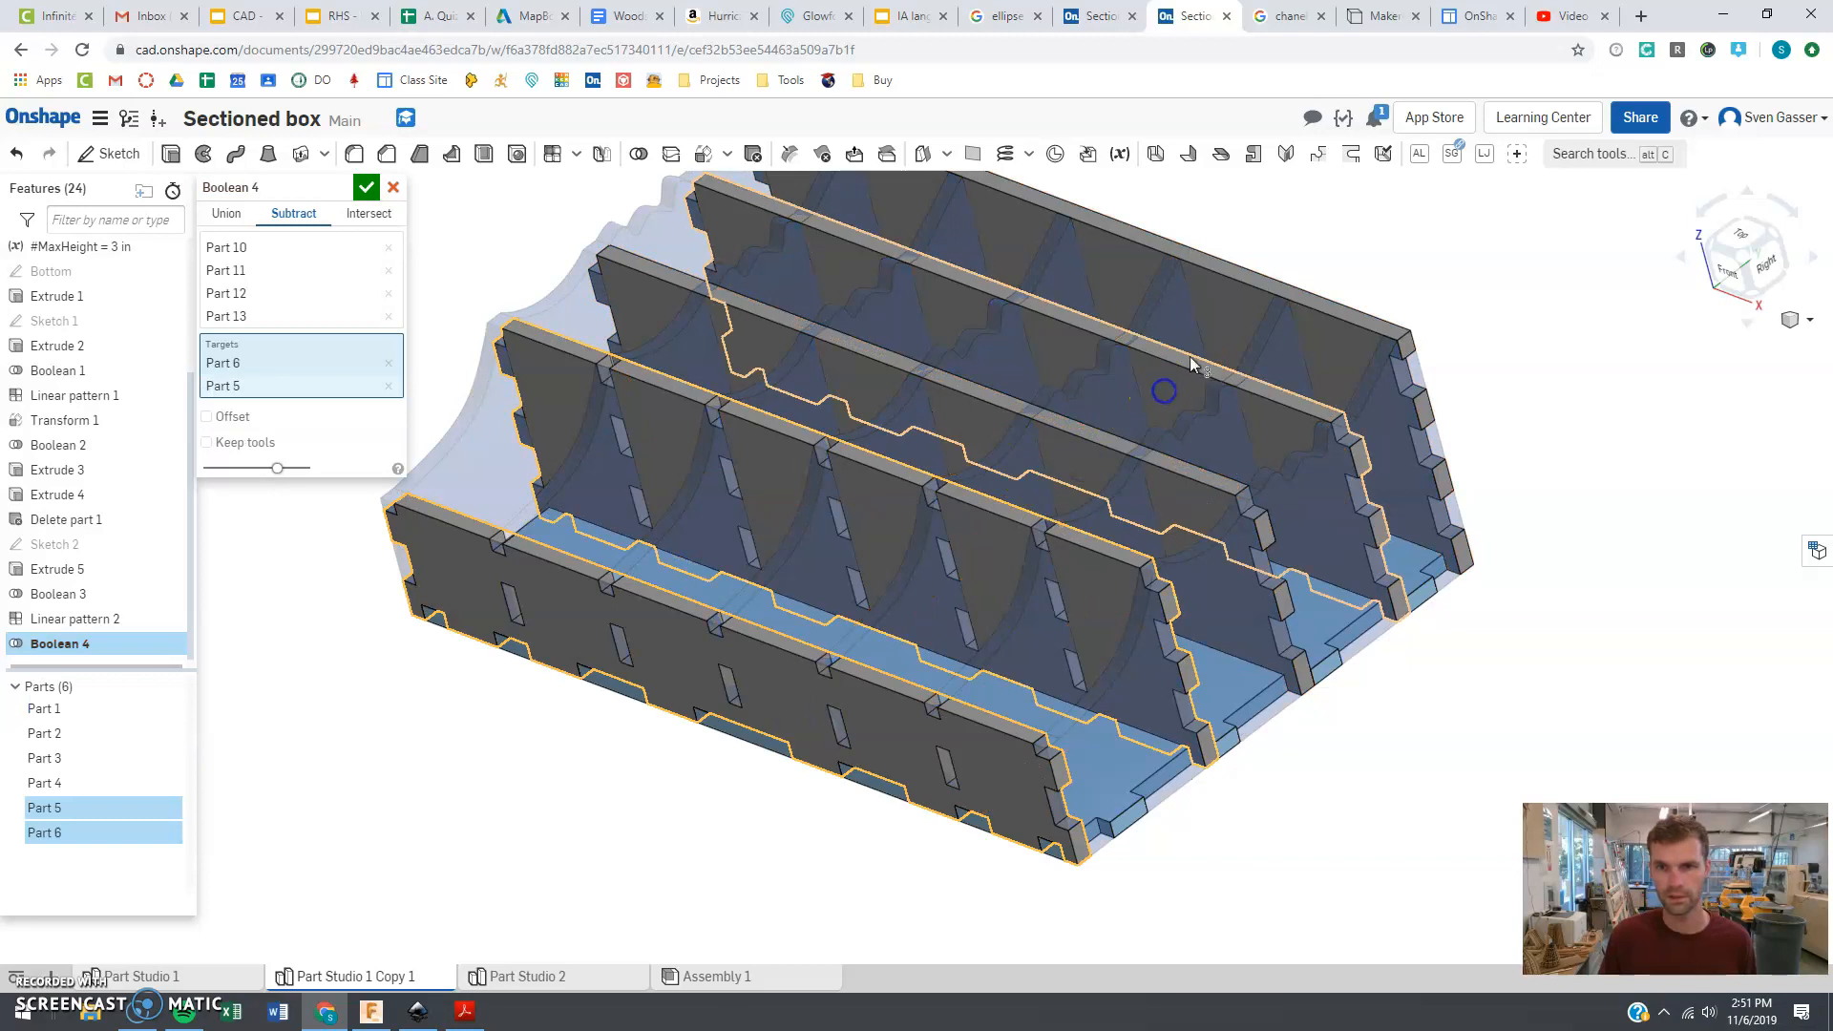
pyautogui.click(1236, 384)
pyautogui.click(1090, 798)
pyautogui.click(1048, 728)
pyautogui.moveTo(1049, 727); pyautogui.dragTo(1006, 731, button='right')
pyautogui.click(1044, 705)
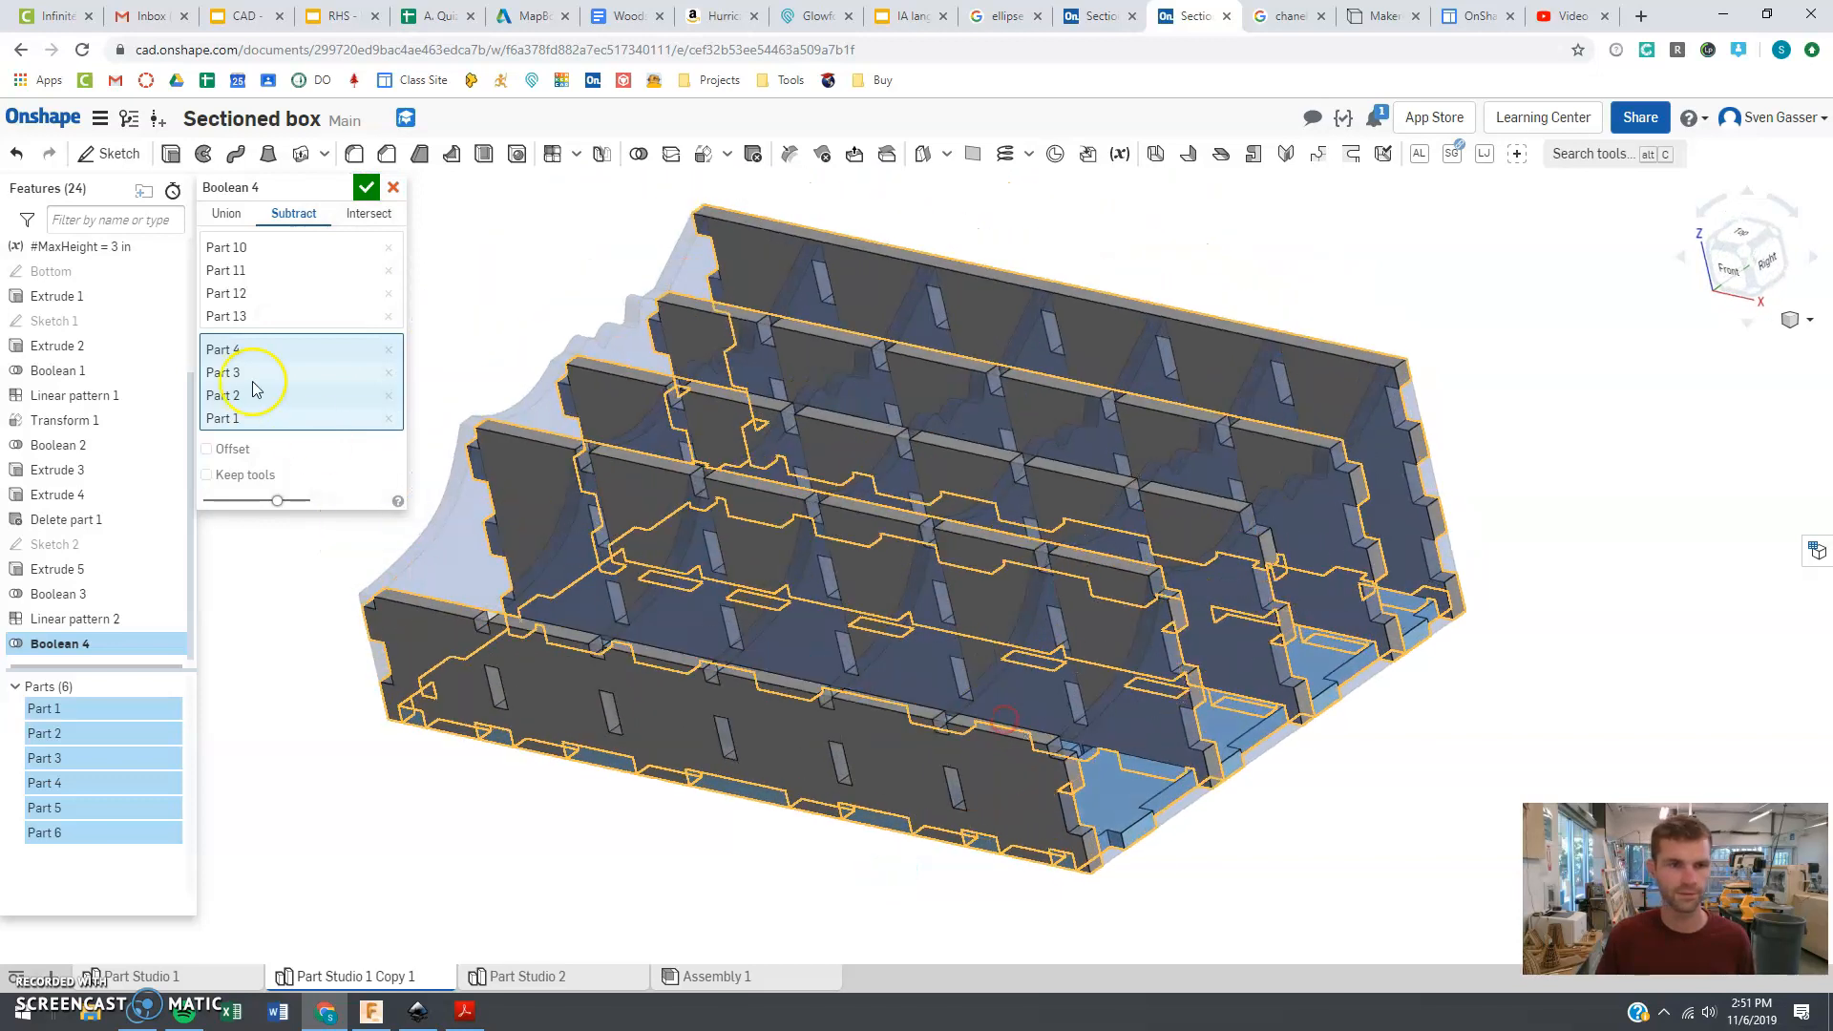
pyautogui.click(207, 475)
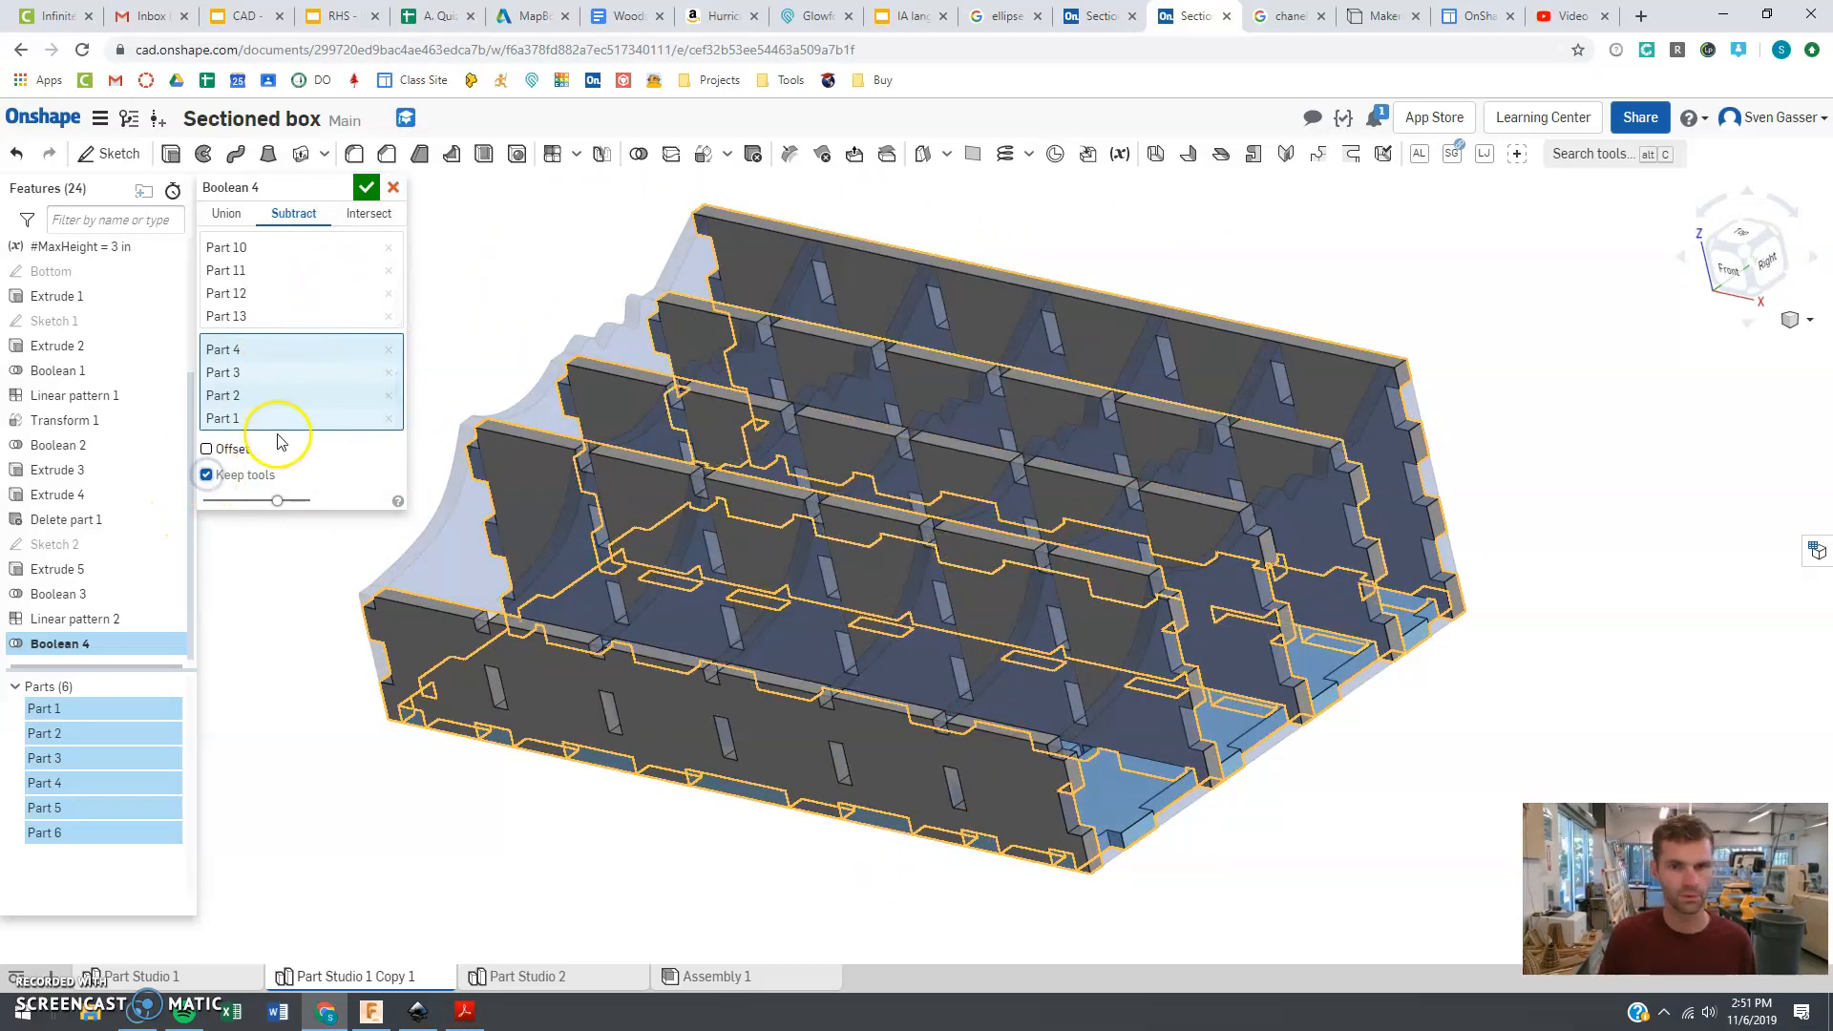
pyautogui.click(364, 191)
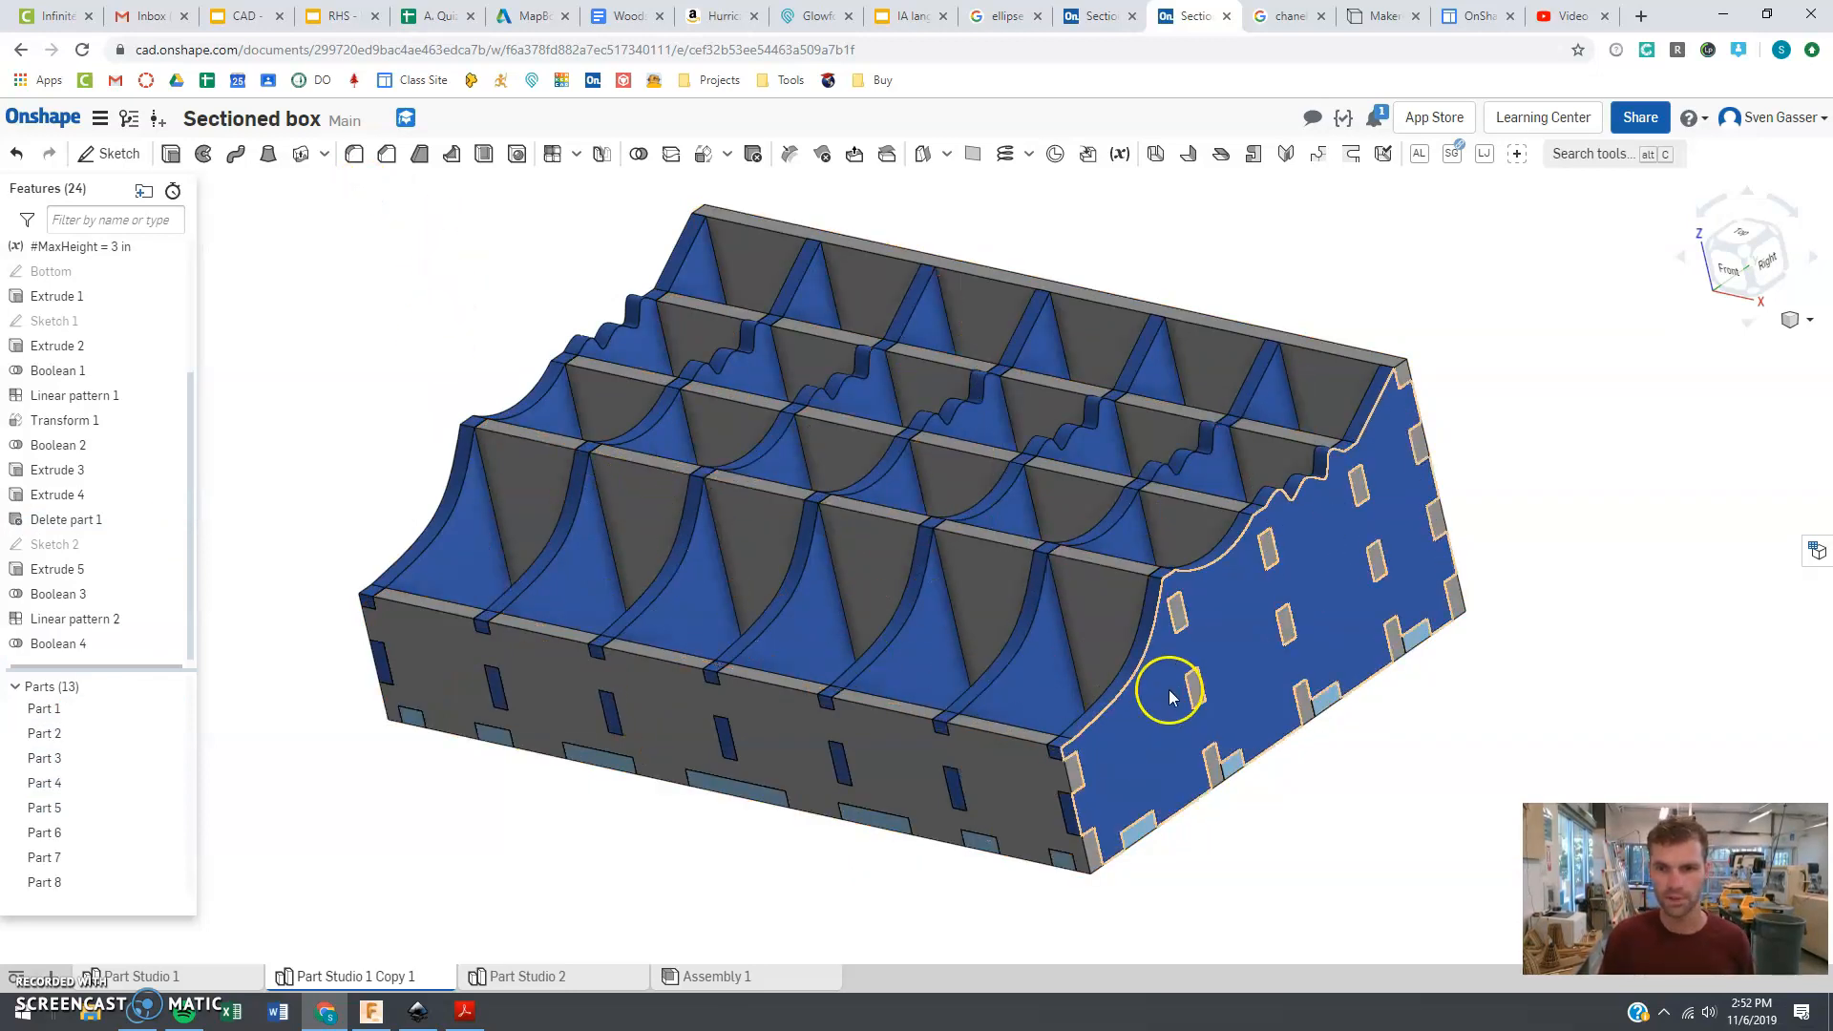
# - Hide Part 10 and the end panel Part 7 to examine the slots and joints cut in the long walls
pyautogui.moveTo(946, 741)
pyautogui.mouseDown(button='right')
pyautogui.moveTo(993, 719)
pyautogui.moveTo(937, 725)
pyautogui.moveTo(861, 780)
pyautogui.moveTo(822, 777)
pyautogui.moveTo(949, 729)
pyautogui.moveTo(957, 627)
pyautogui.moveTo(958, 751)
pyautogui.mouseUp(button='right')
pyautogui.scroll(-3, 95, 783)
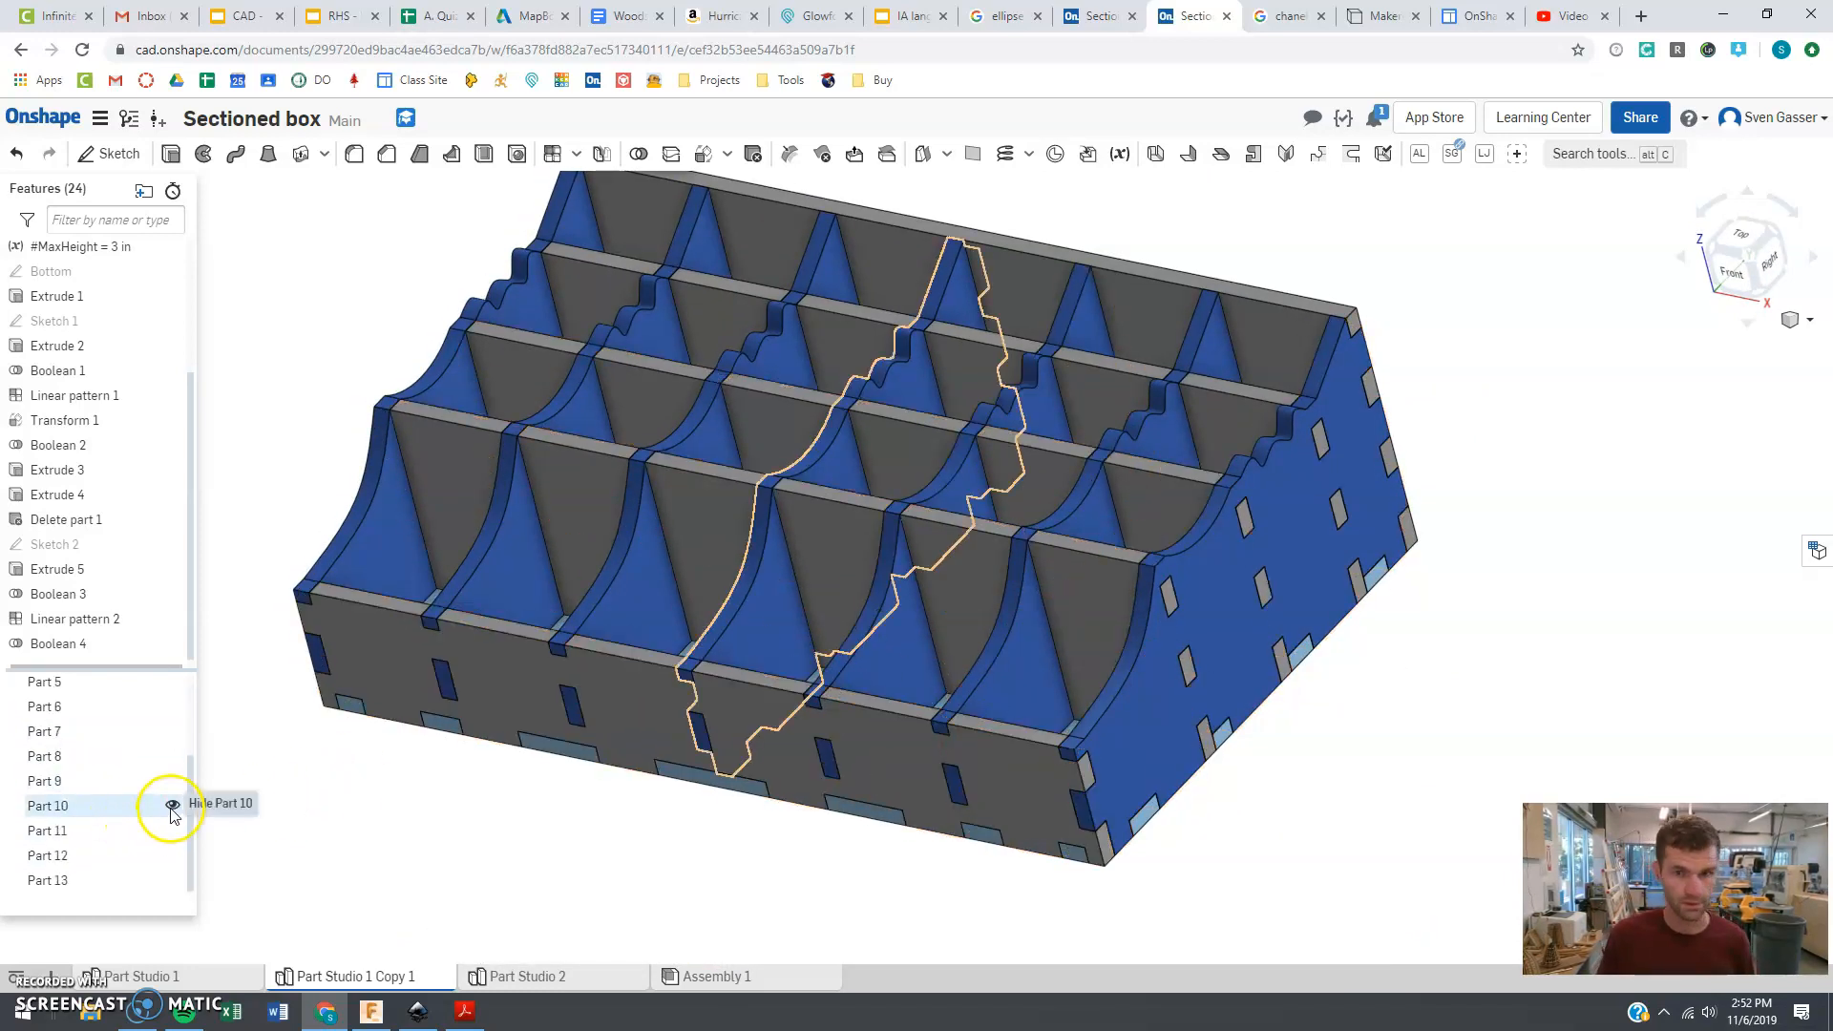
pyautogui.click(172, 806)
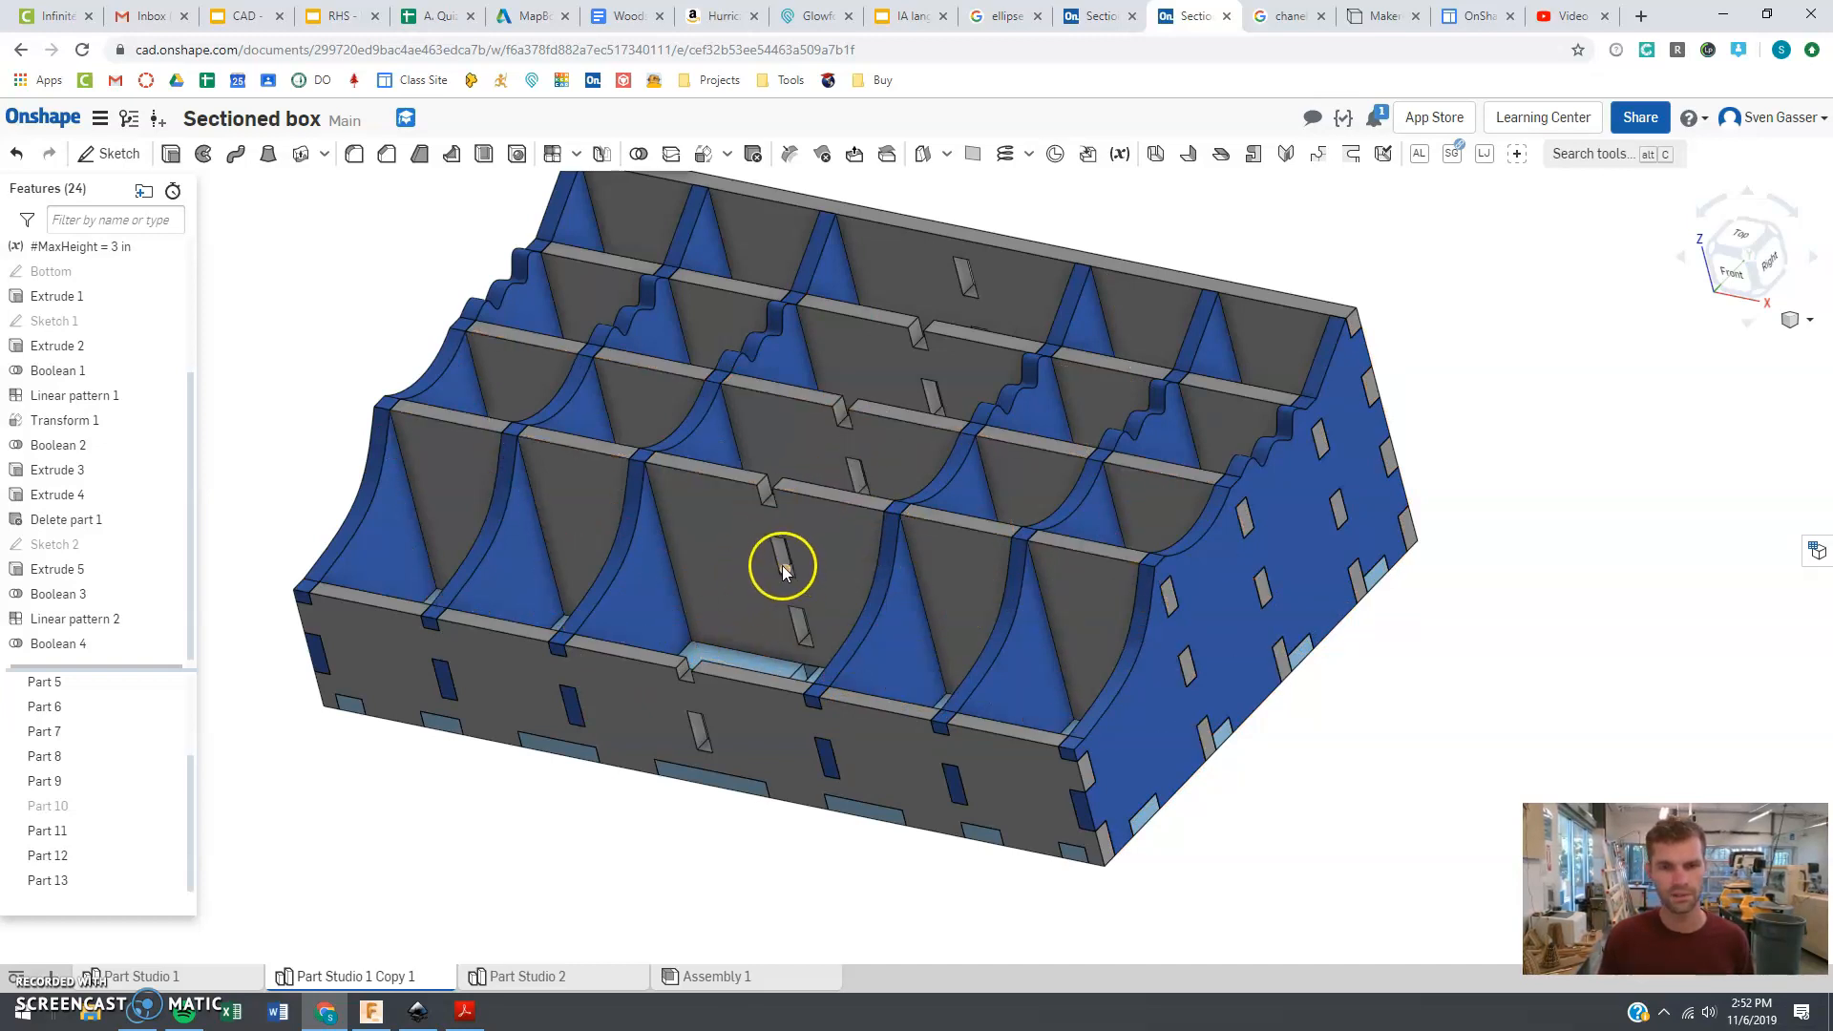
pyautogui.moveTo(781, 564); pyautogui.dragTo(1223, 796, button='right')
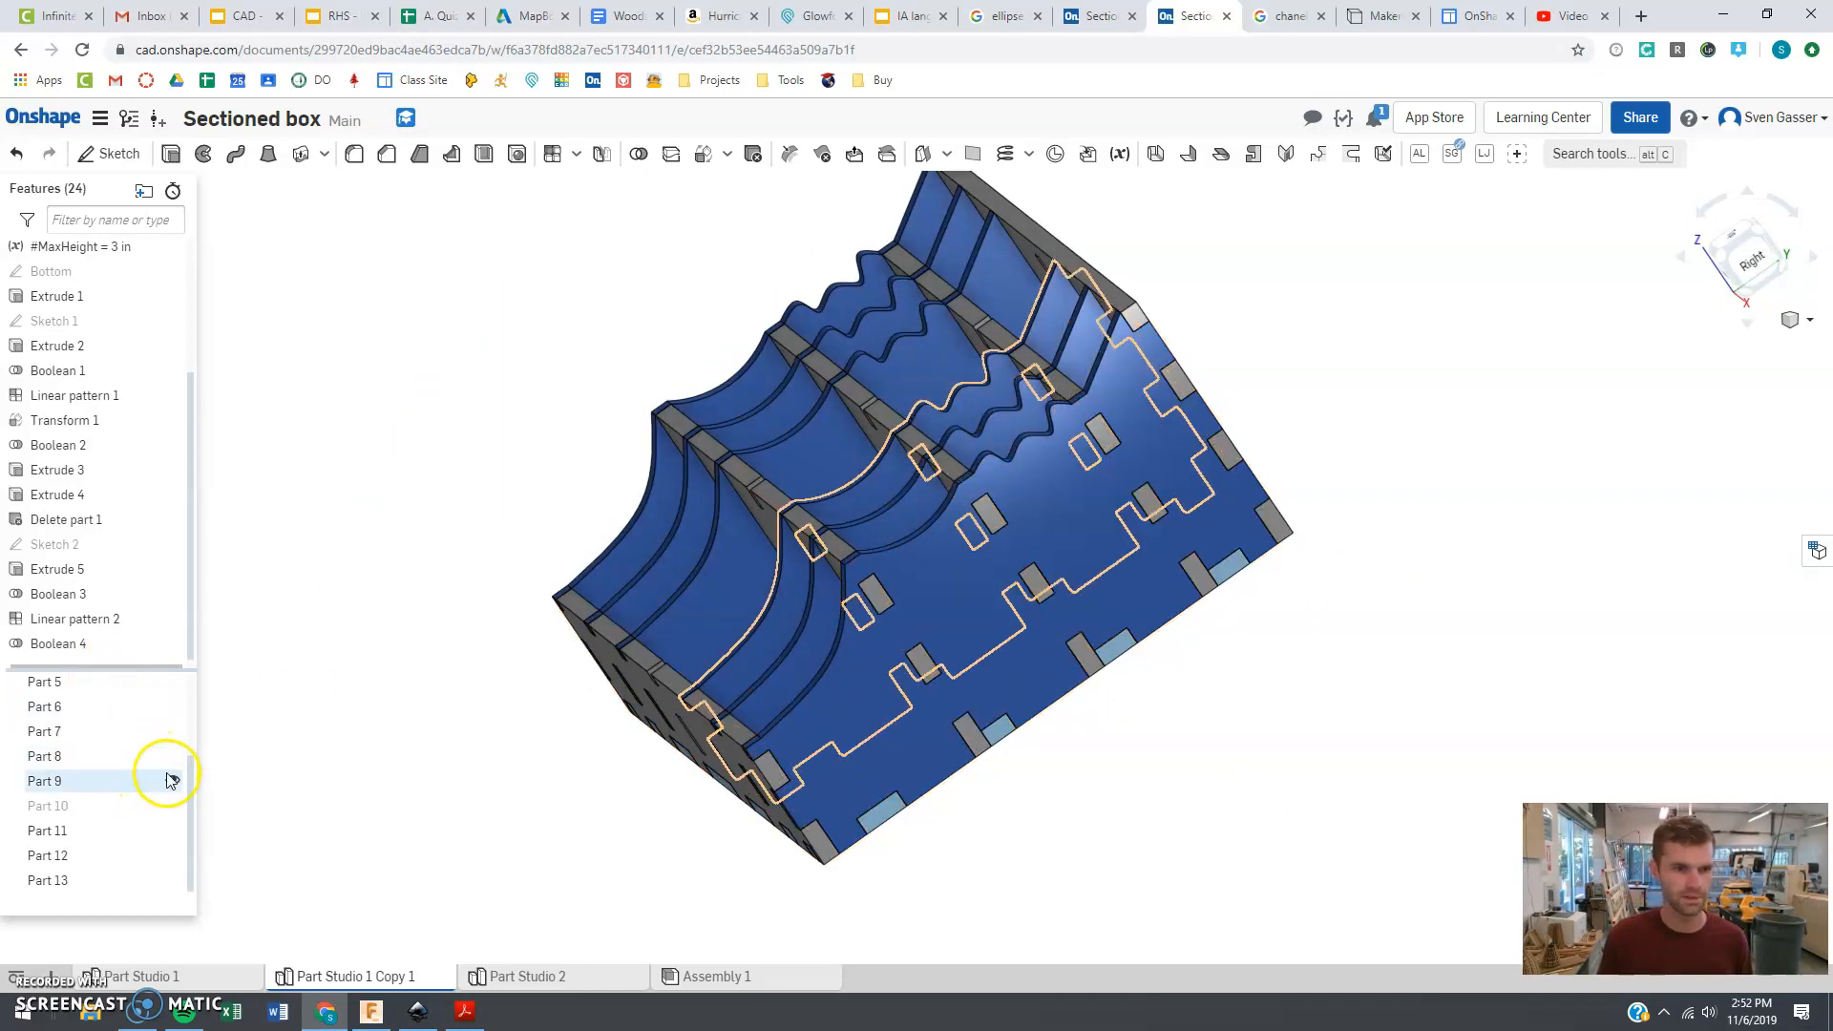
pyautogui.click(173, 732)
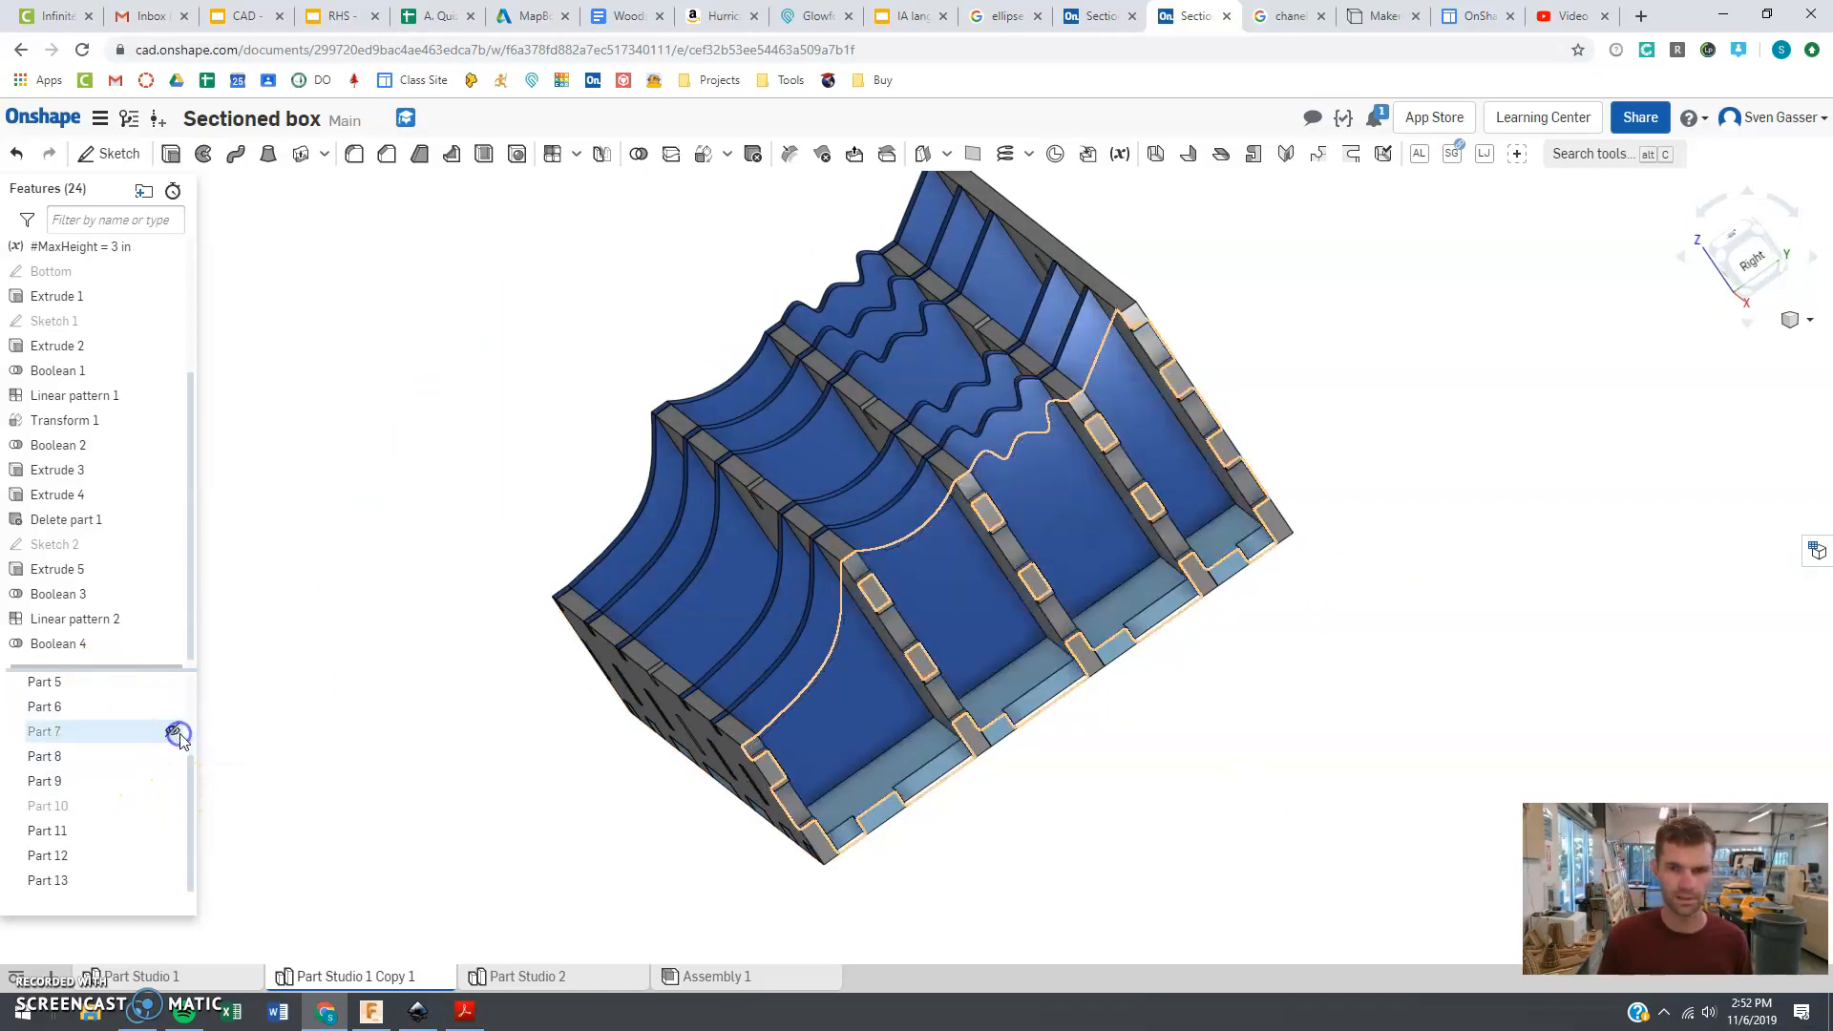
# - Hide the base Part 1 and show the shaped panels Part 7 and Part 10 again
pyautogui.moveTo(574, 741)
pyautogui.mouseDown(button='right')
pyautogui.moveTo(528, 765)
pyautogui.moveTo(569, 765)
pyautogui.mouseUp(button='right')
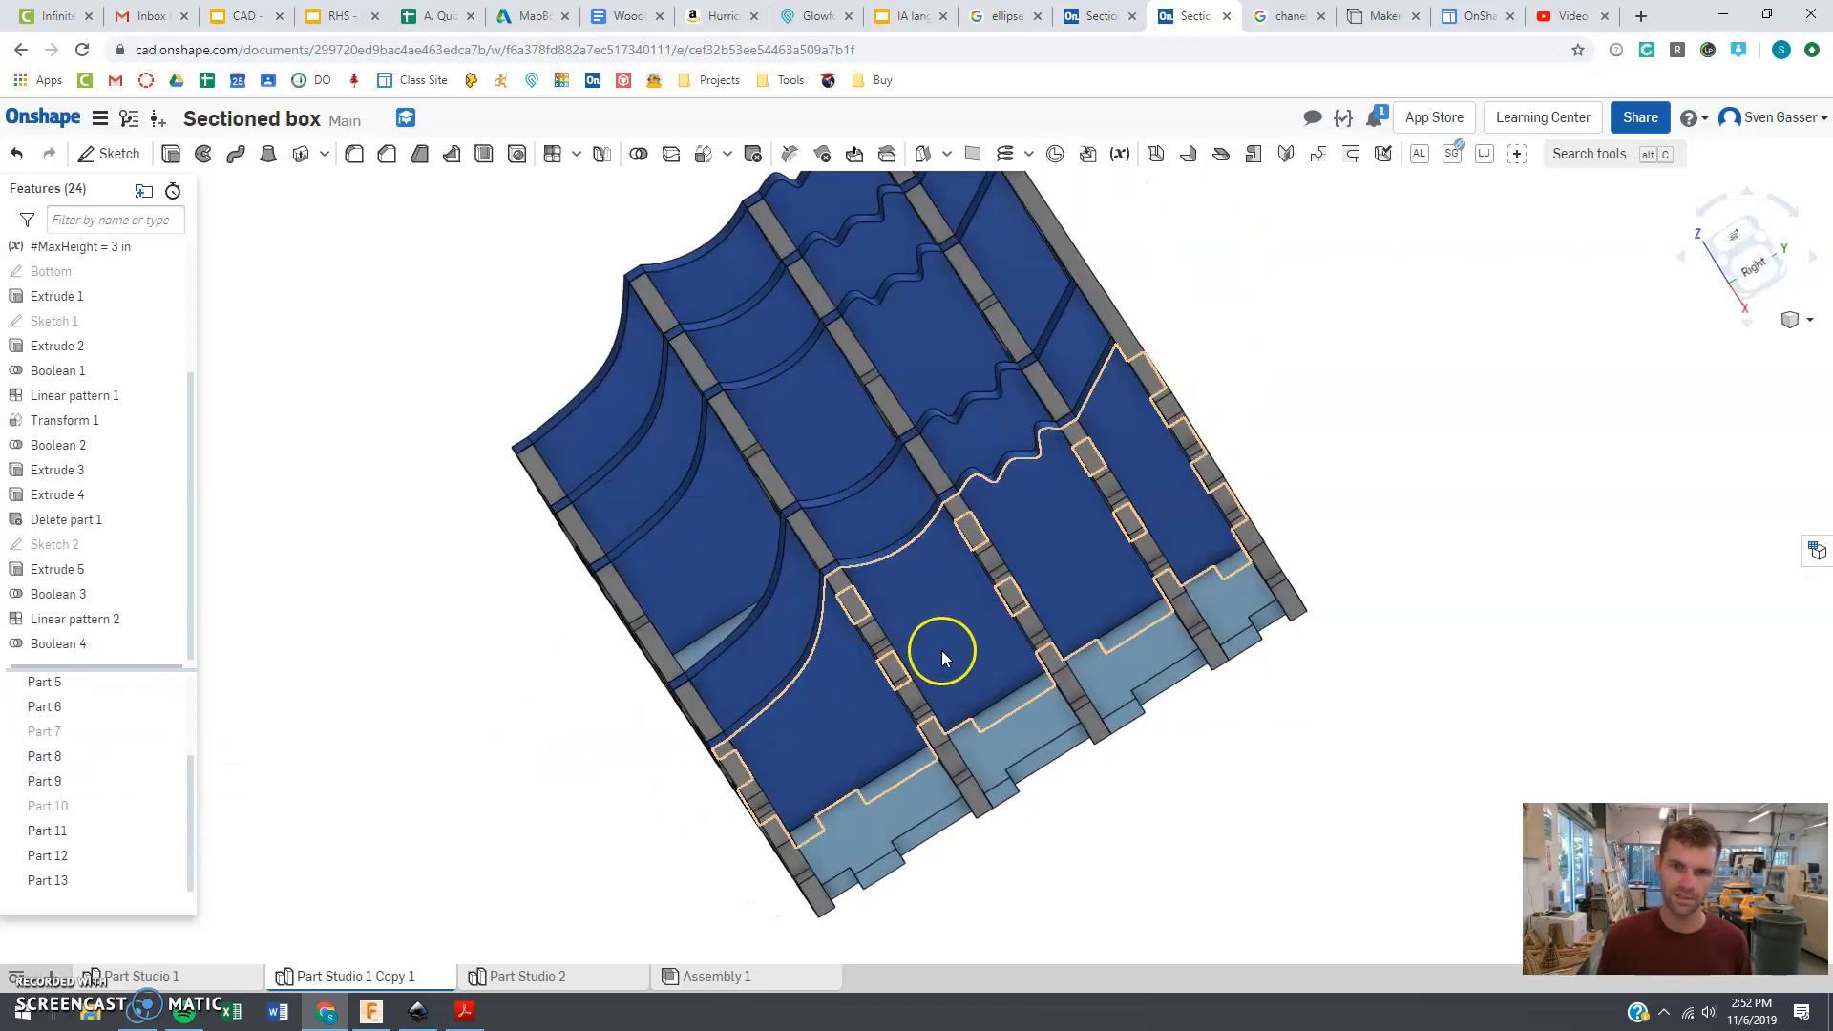
pyautogui.moveTo(799, 694); pyautogui.dragTo(651, 535, button='right')
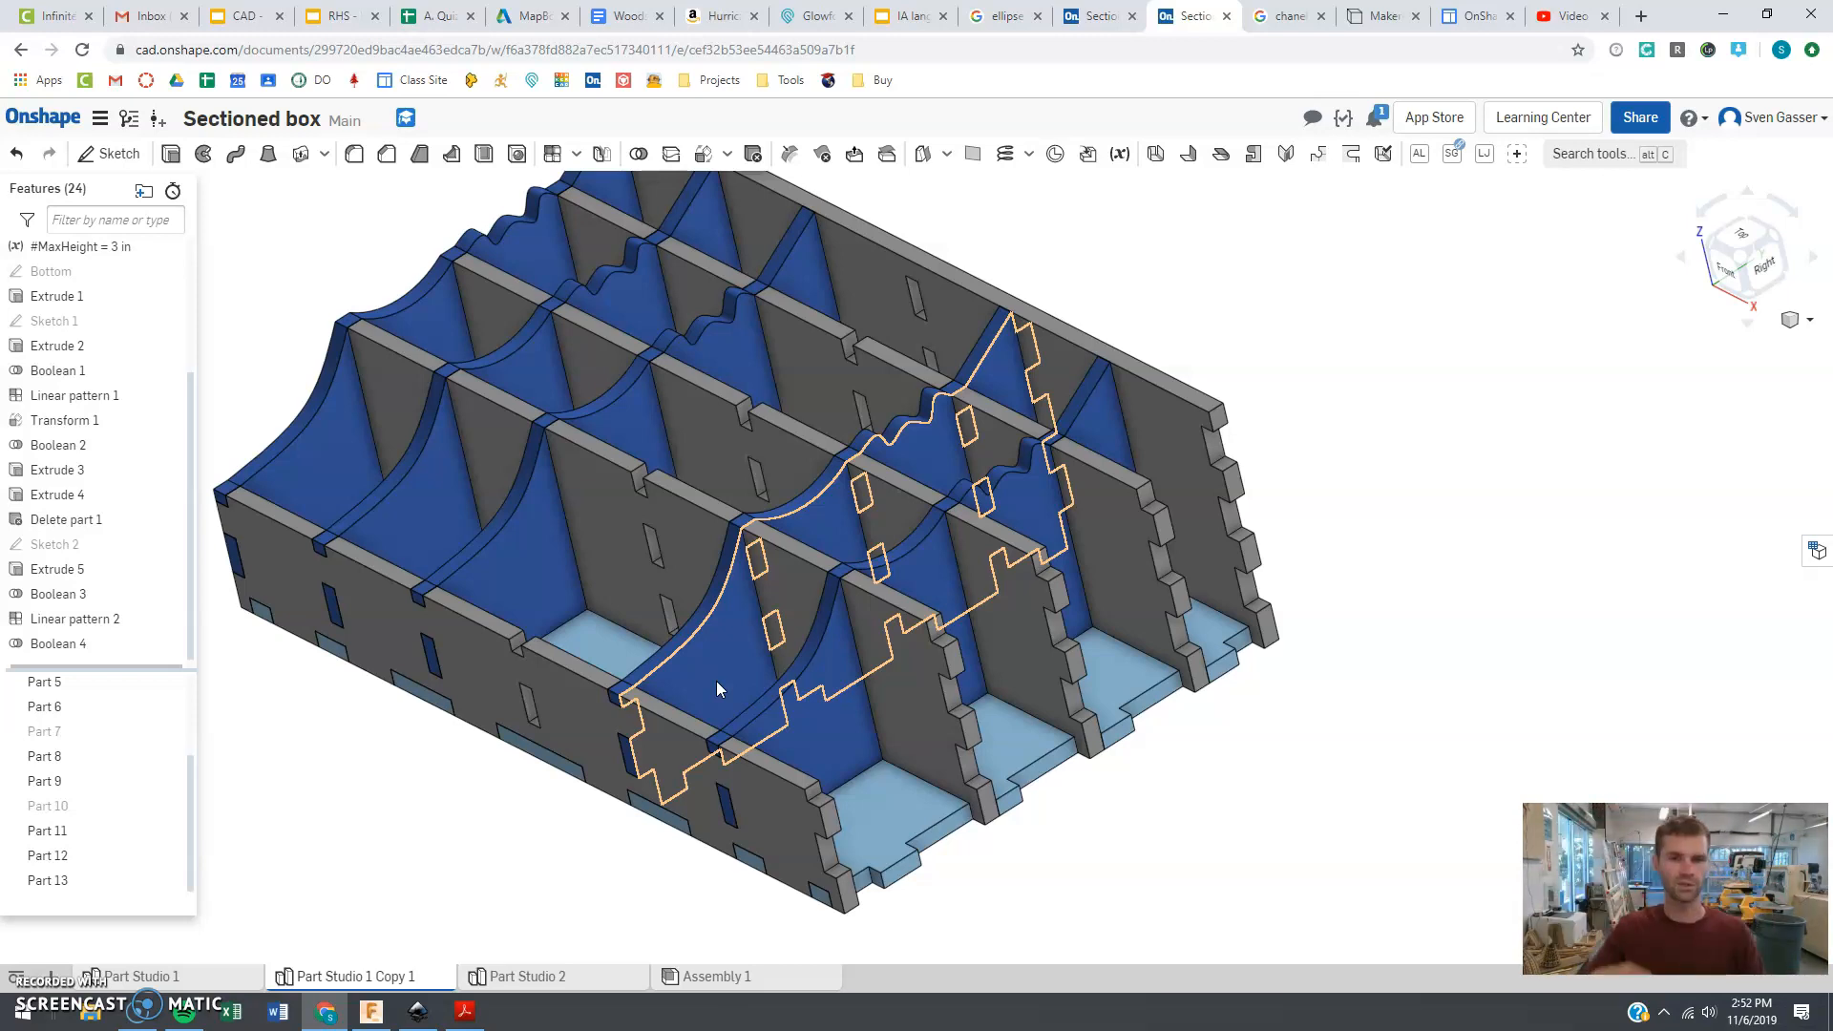
pyautogui.scroll(2, 96, 783)
pyautogui.click(172, 709)
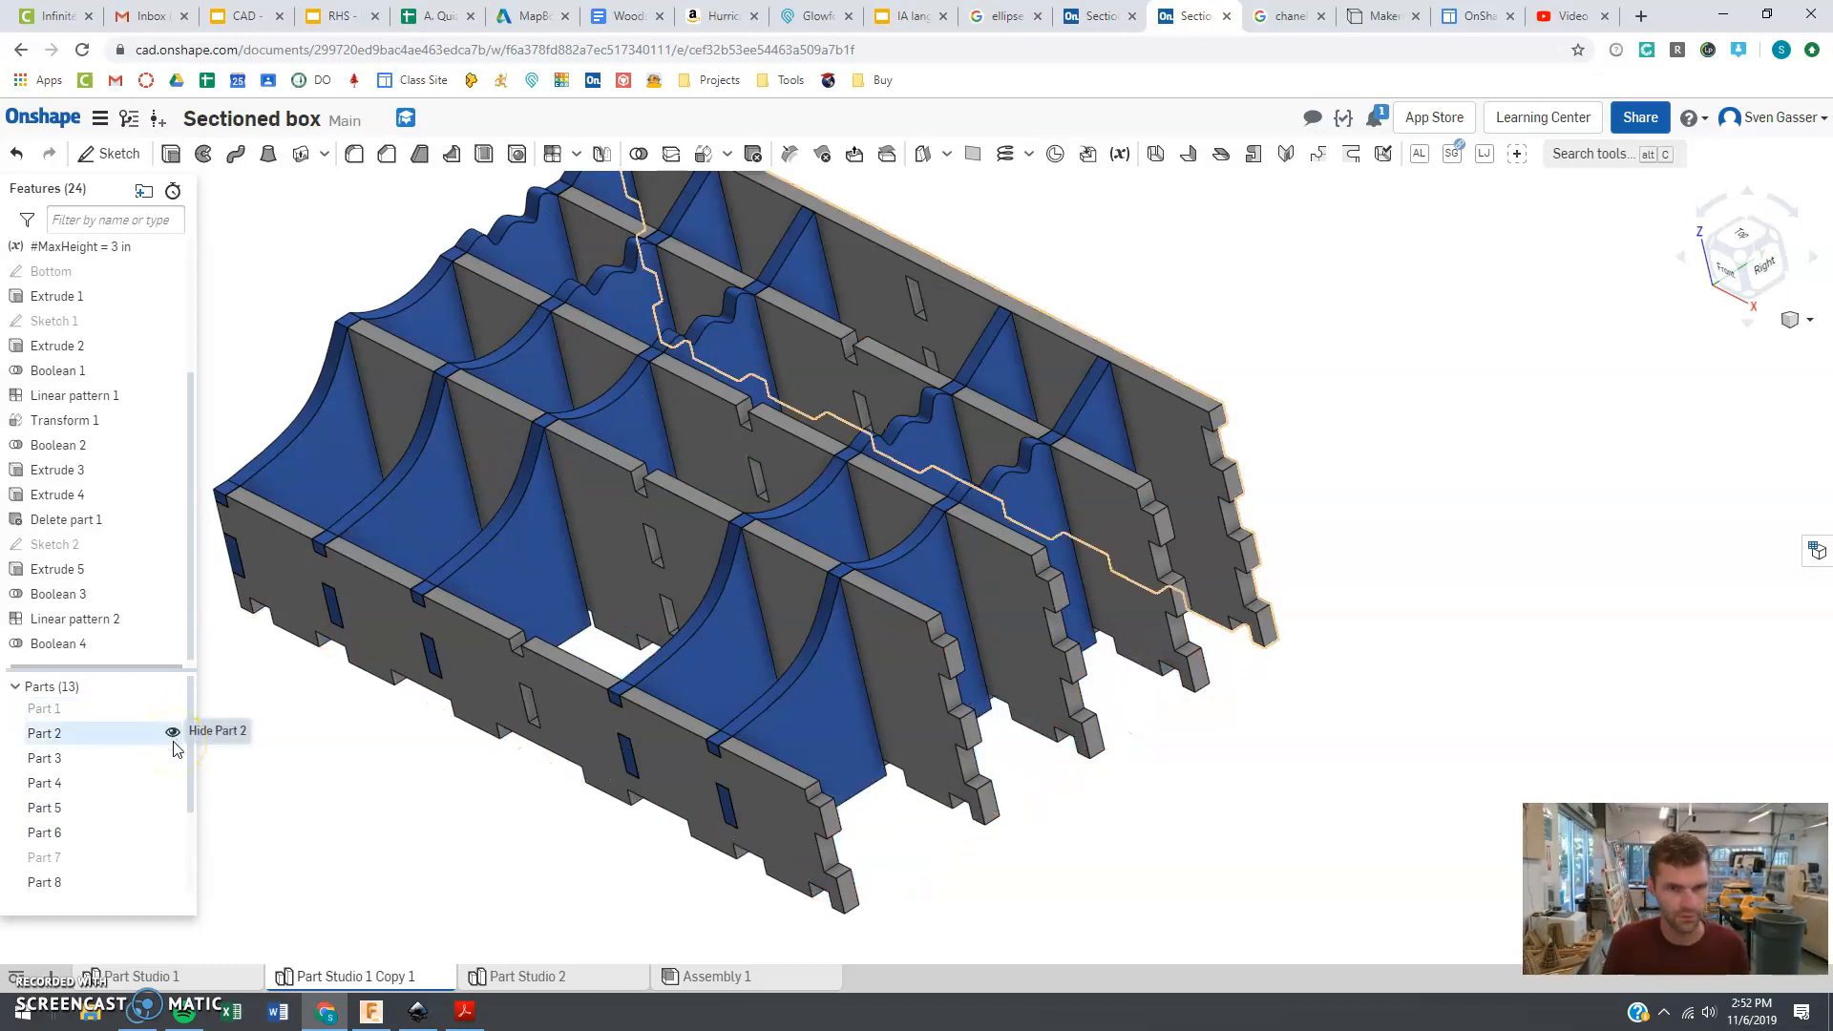
pyautogui.click(171, 733)
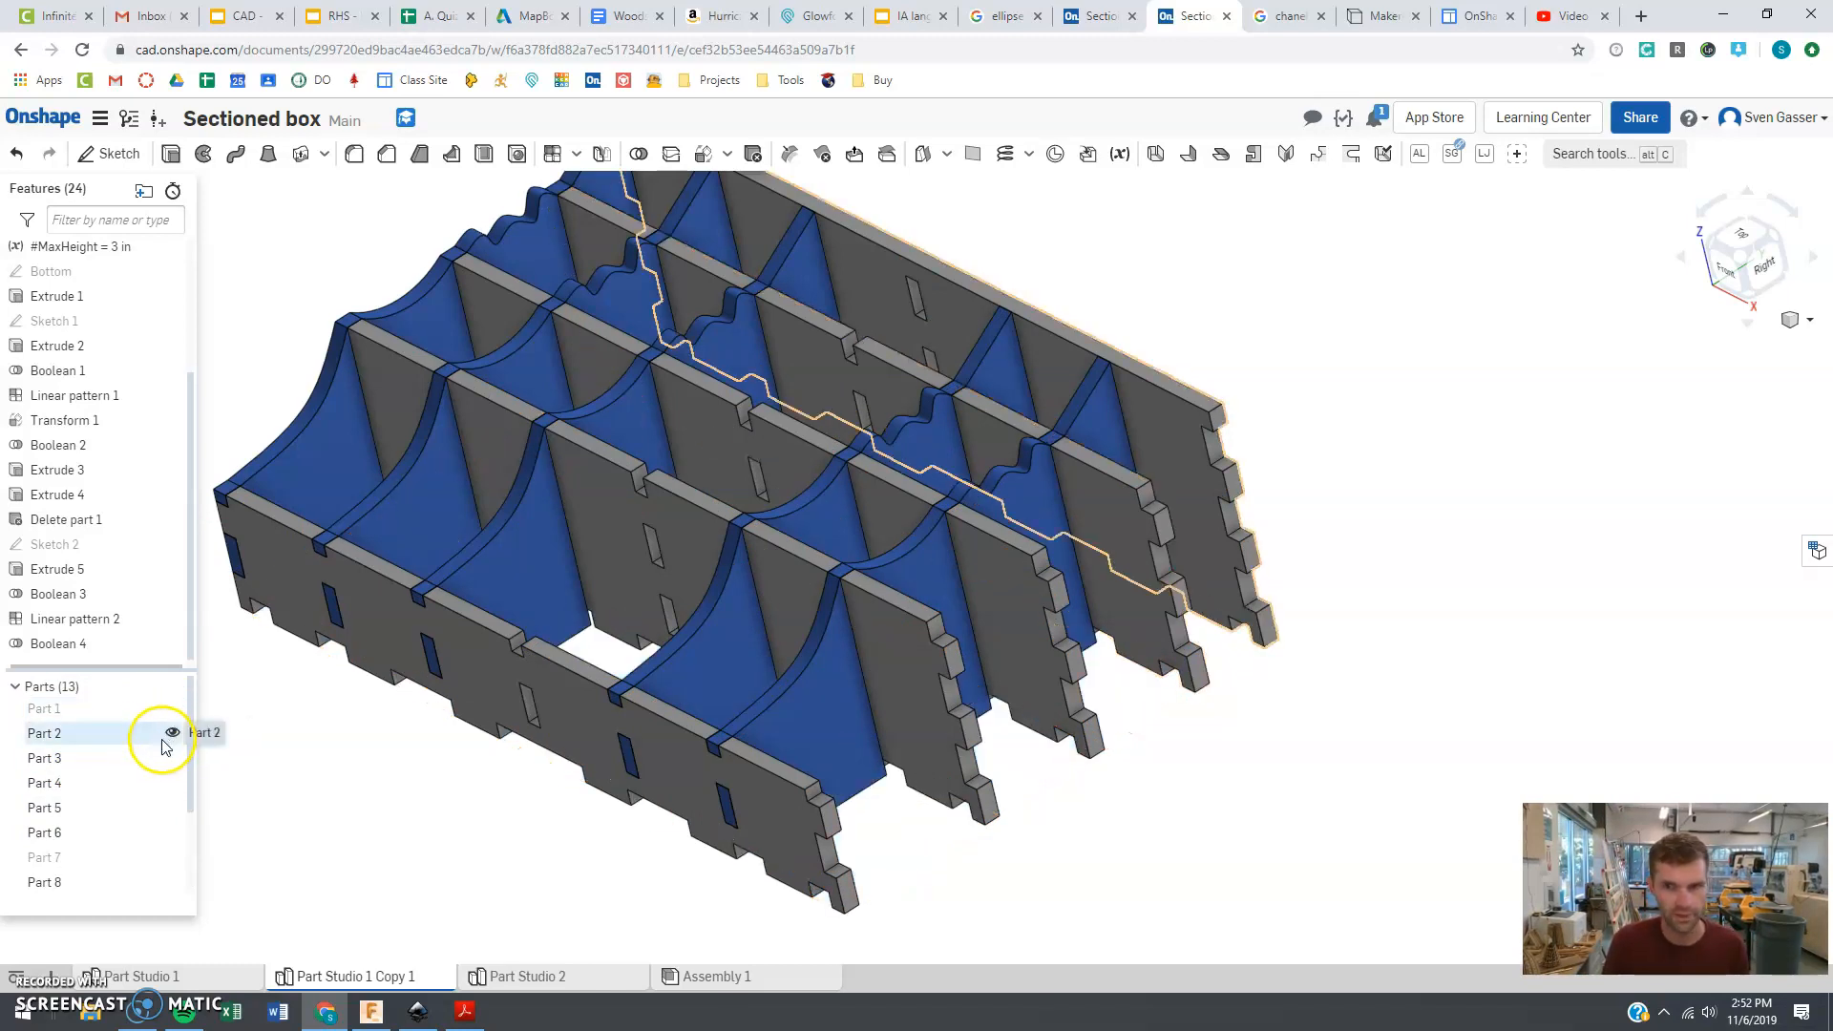
pyautogui.scroll(-1, 155, 783)
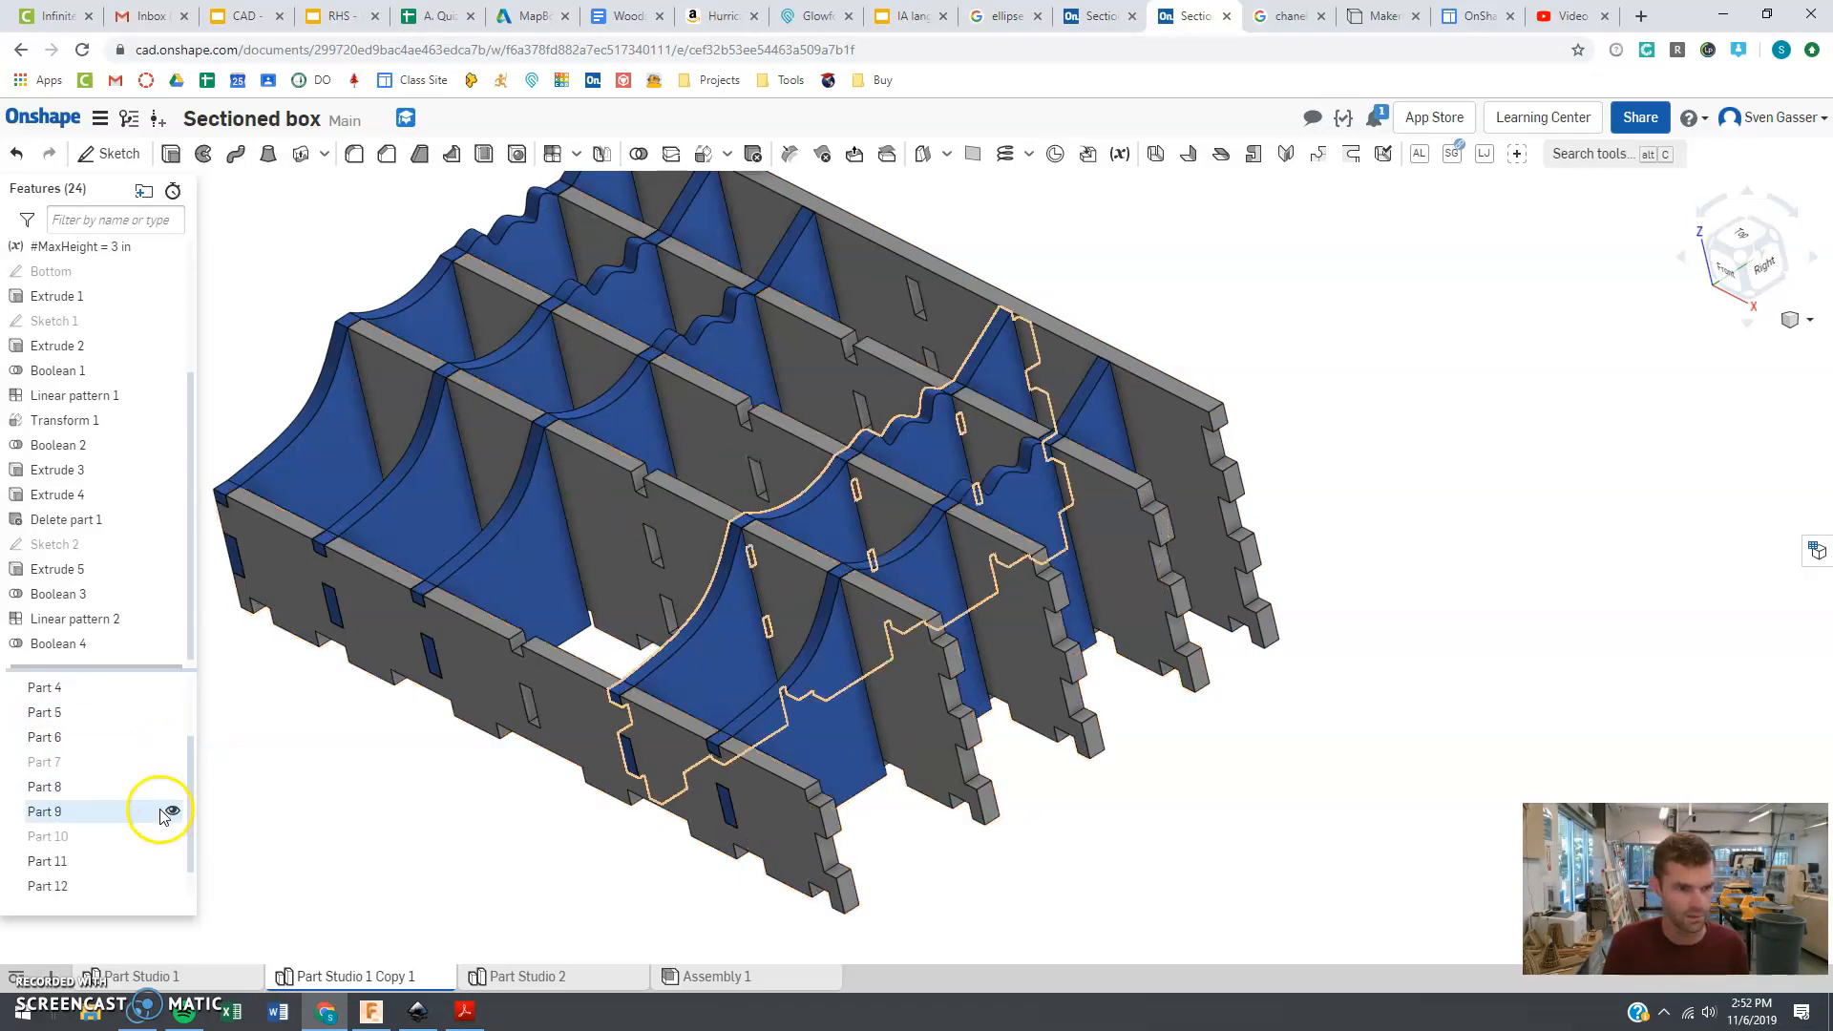
pyautogui.click(171, 762)
pyautogui.click(174, 835)
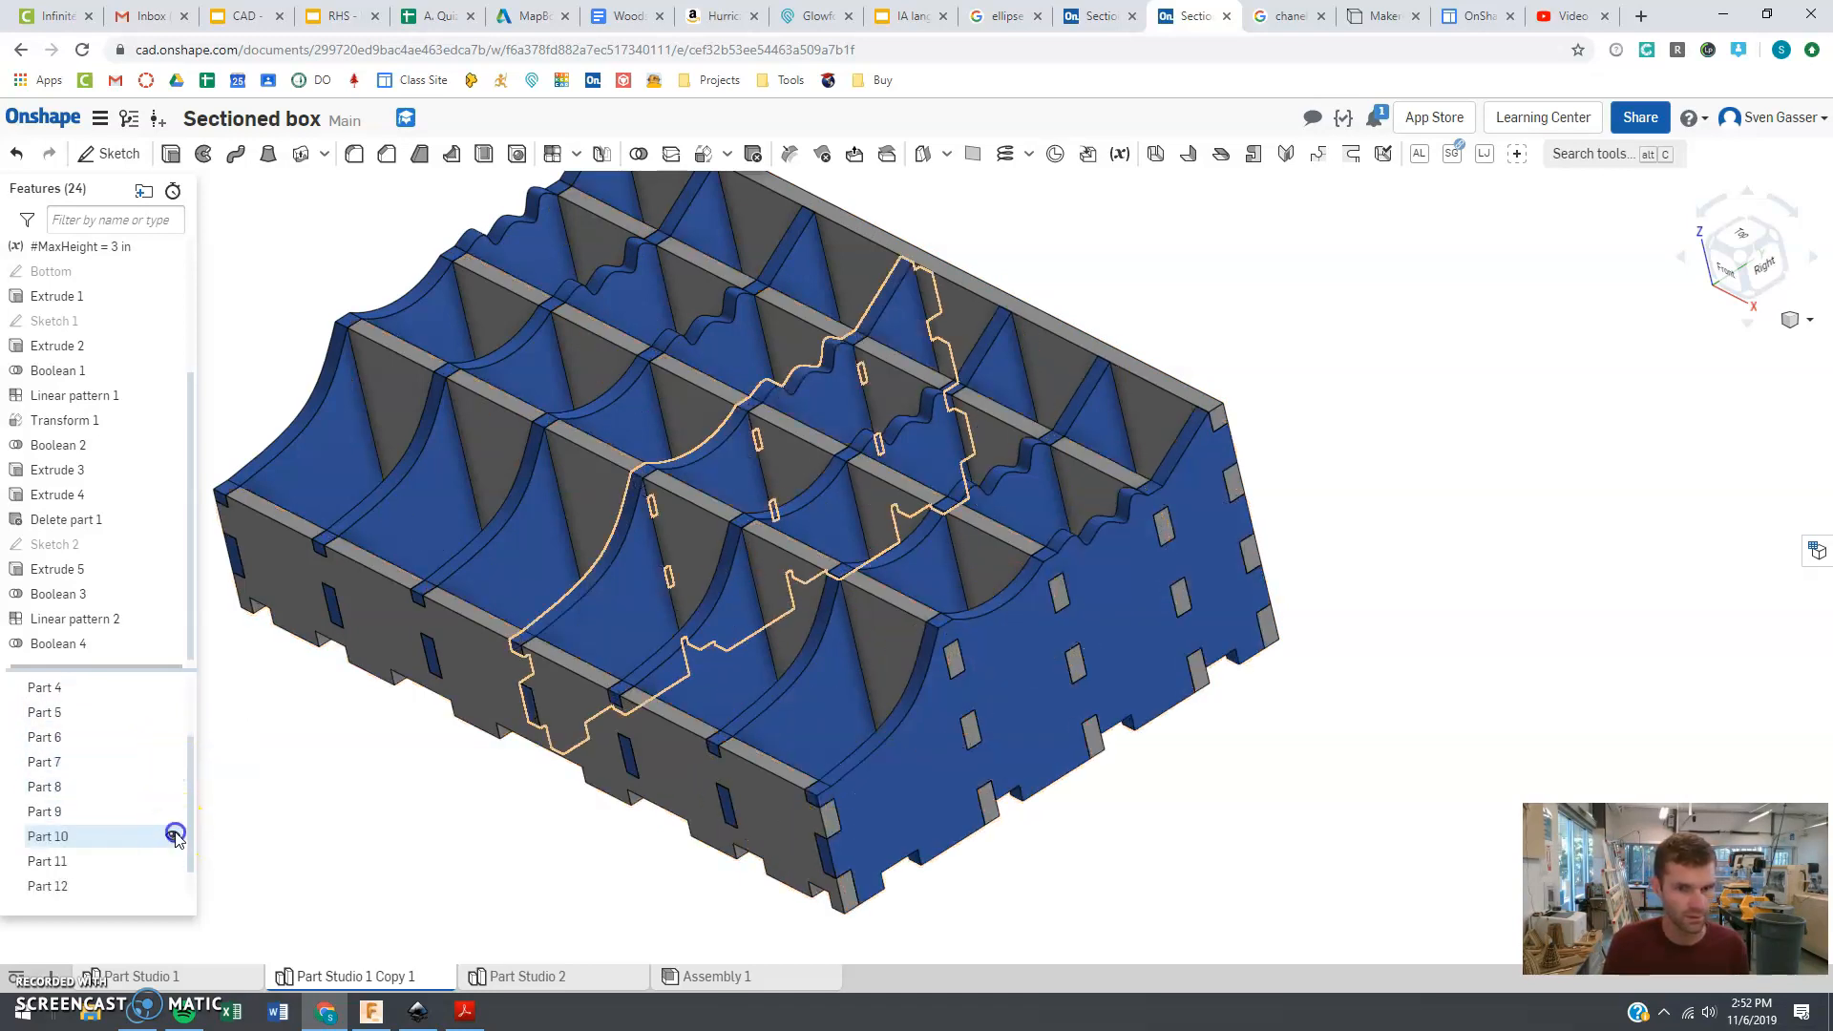
# - Hide the five long walls and dividers to examine the slots in the seven shaped panels
pyautogui.moveTo(459, 883)
pyautogui.mouseDown(button='right')
pyautogui.moveTo(441, 857)
pyautogui.moveTo(495, 863)
pyautogui.moveTo(439, 858)
pyautogui.mouseUp(button='right')
pyautogui.moveTo(688, 770)
pyautogui.mouseDown(button='right')
pyautogui.moveTo(583, 772)
pyautogui.moveTo(669, 770)
pyautogui.mouseUp(button='right')
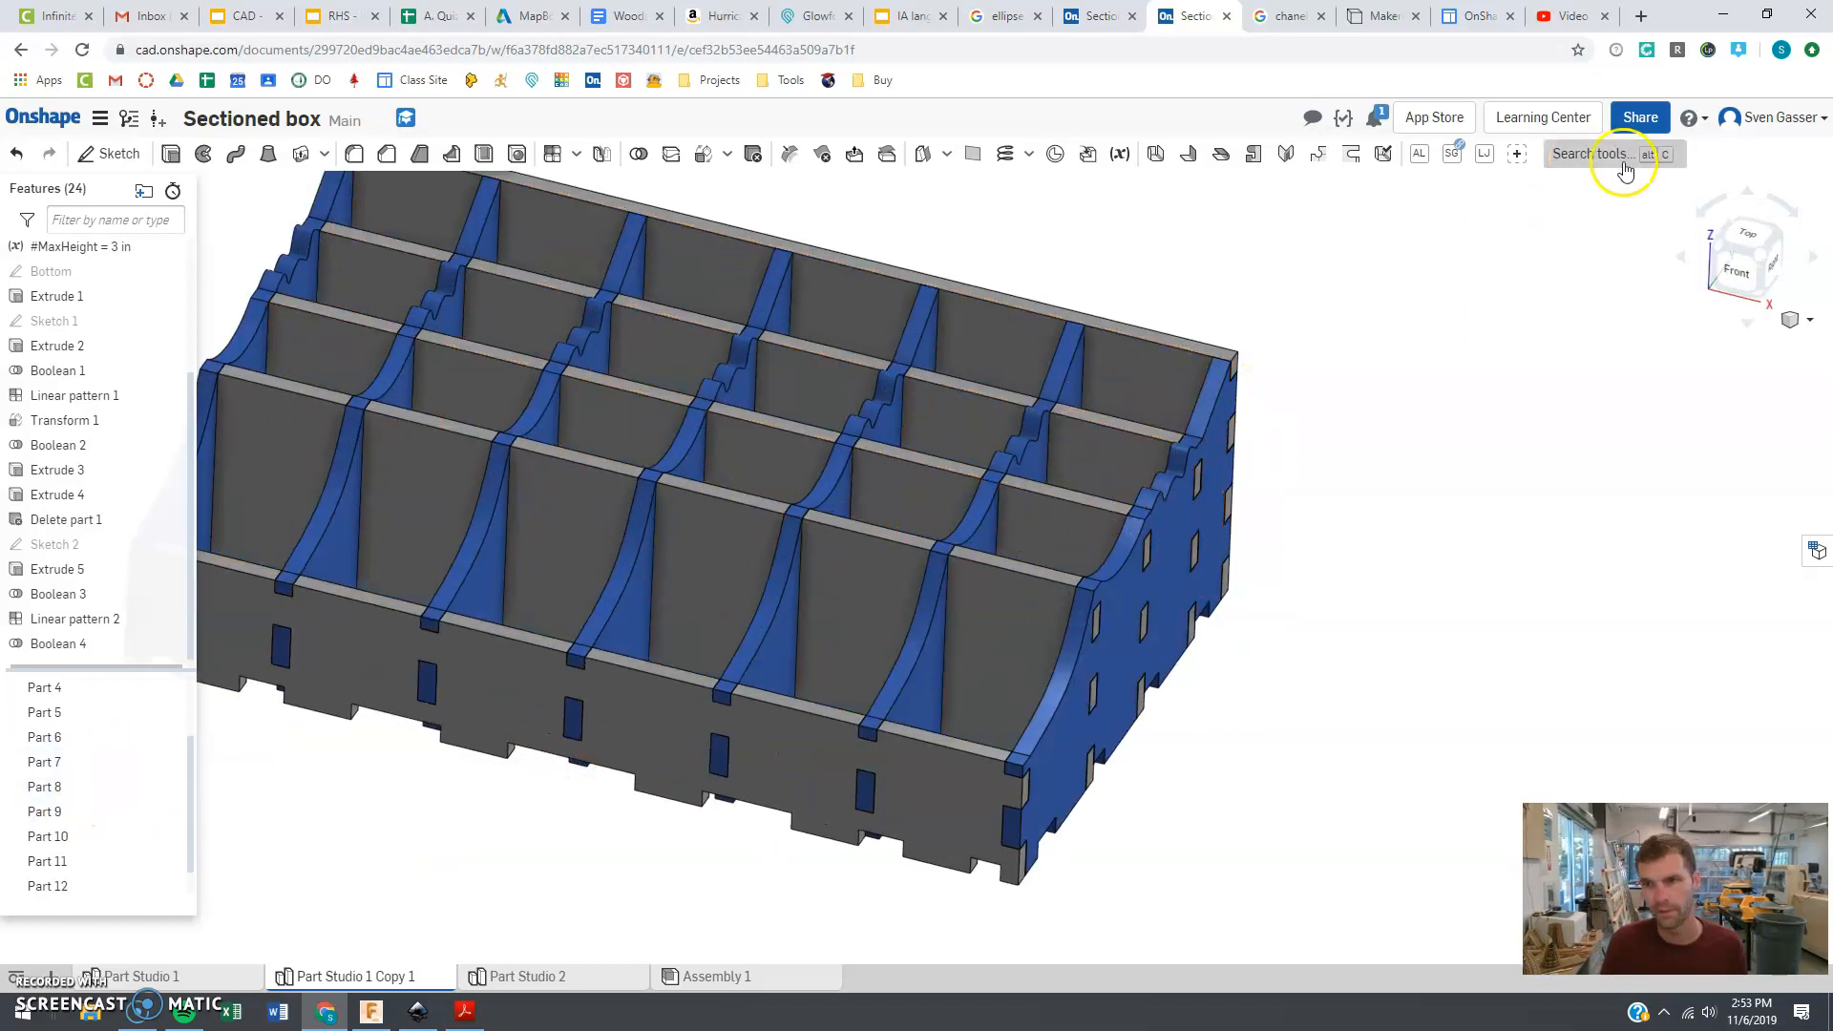
pyautogui.click(1755, 237)
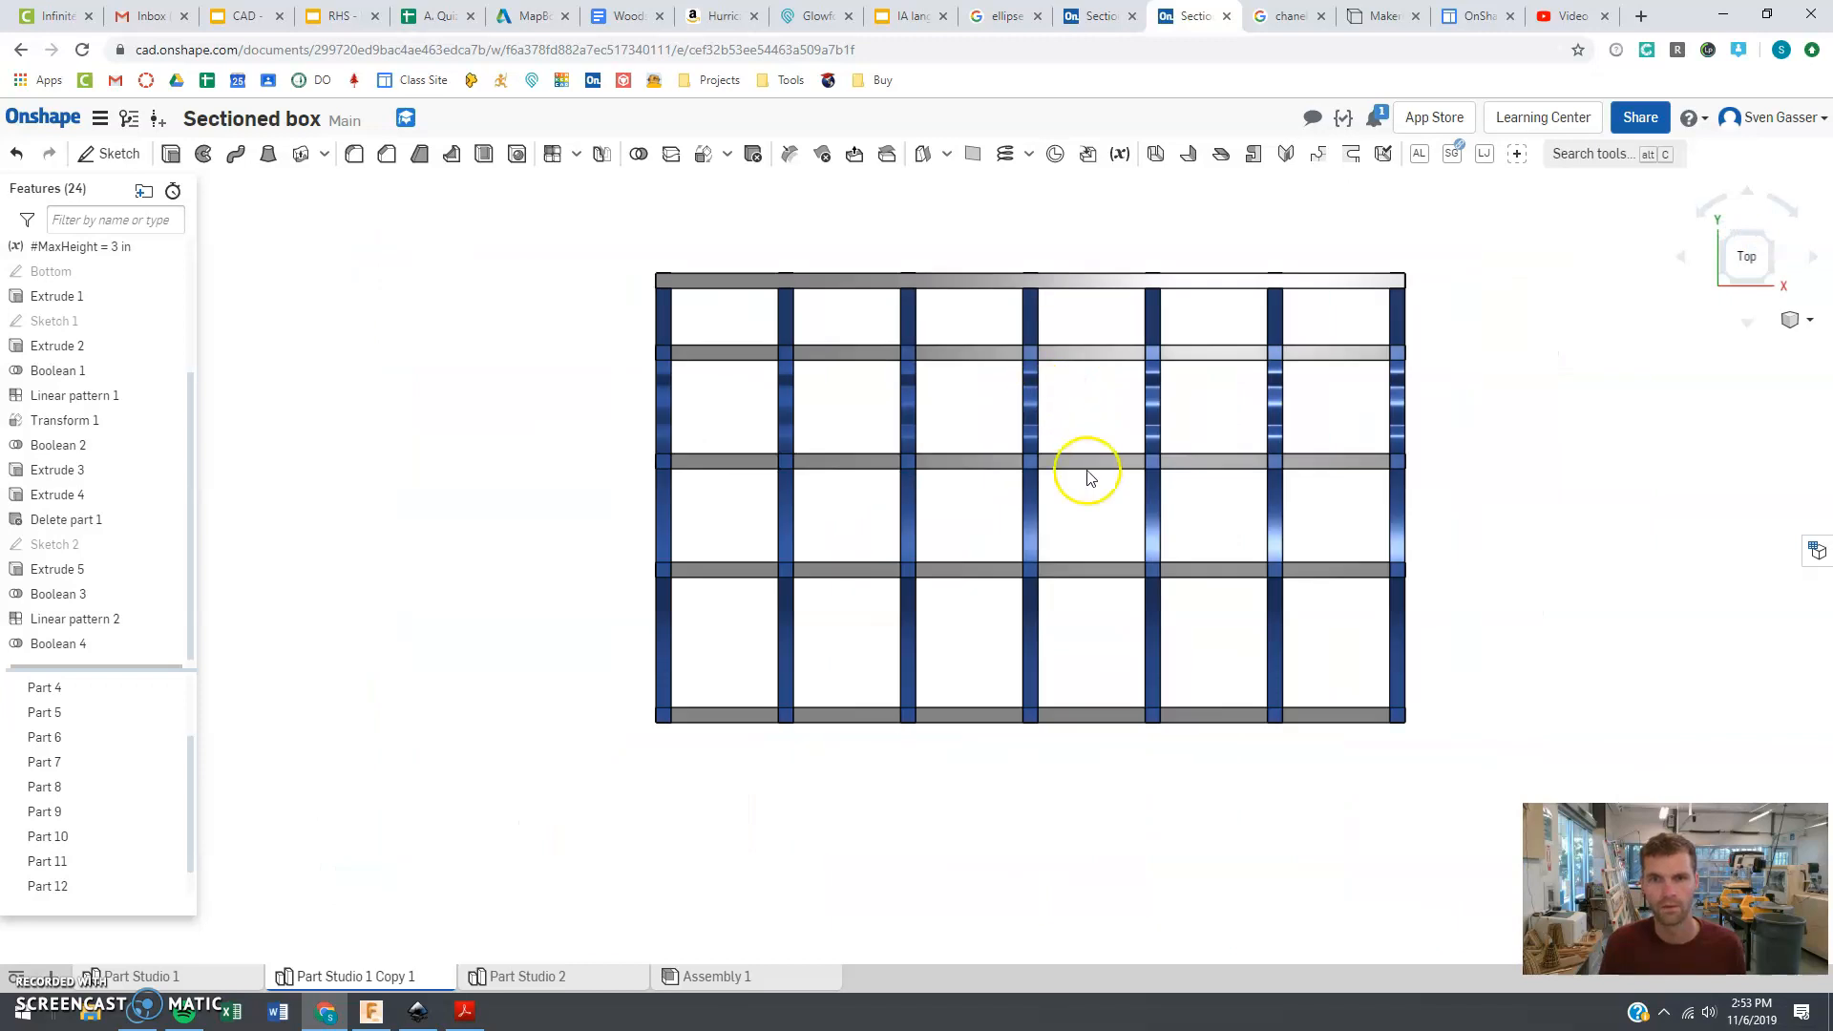
pyautogui.moveTo(1072, 455); pyautogui.dragTo(1088, 439, button='right')
pyautogui.moveTo(1133, 827); pyautogui.dragTo(1079, 311)
pyautogui.rightClick(1079, 324)
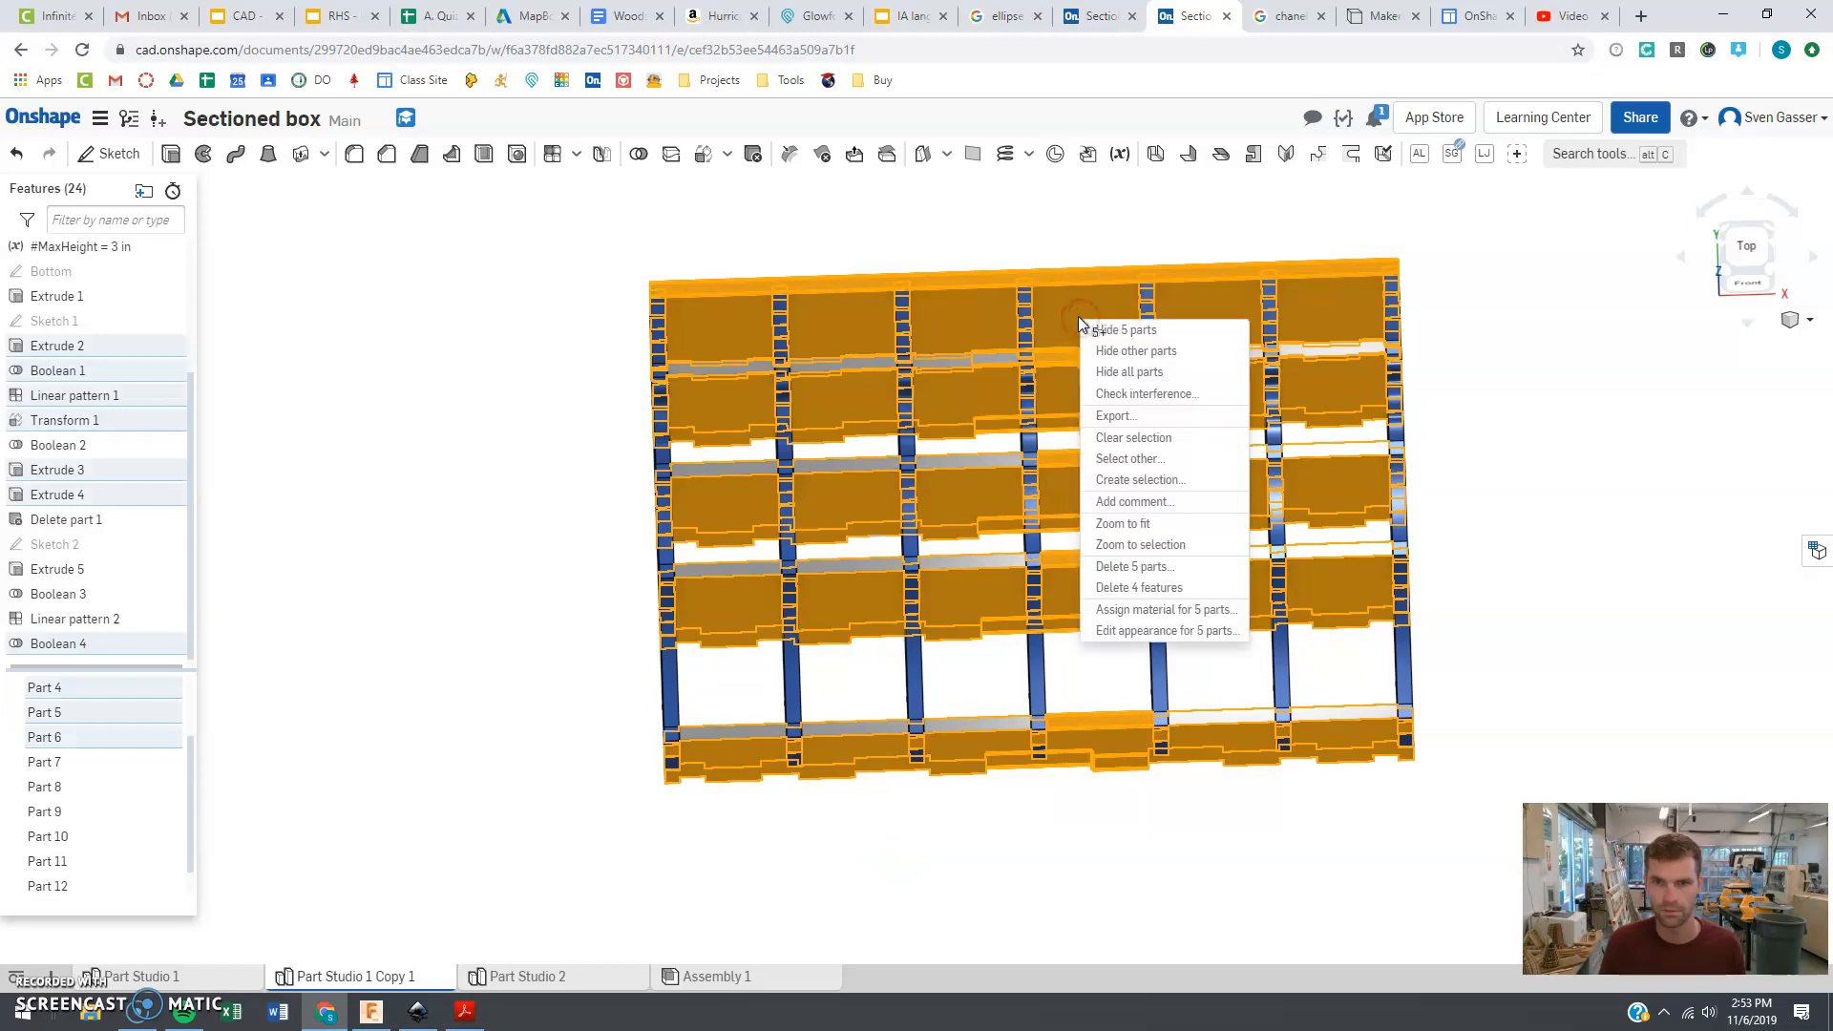
pyautogui.click(1108, 332)
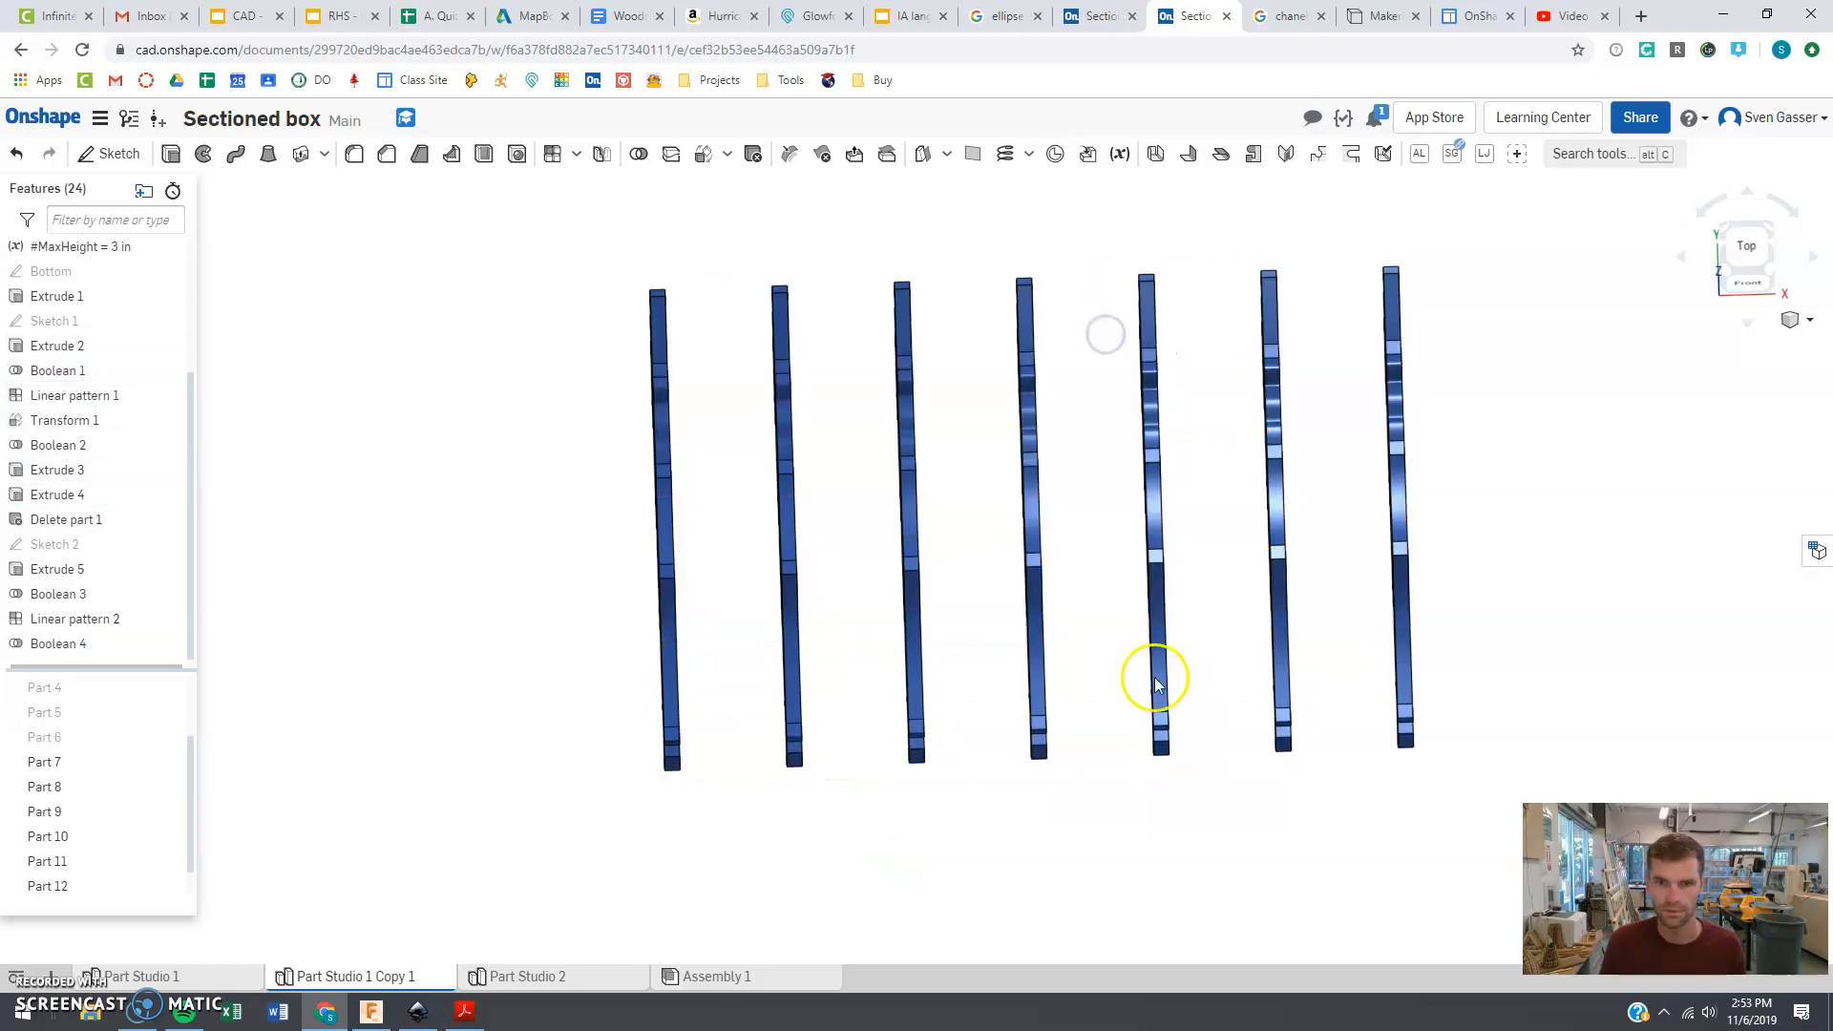
pyautogui.moveTo(1108, 718); pyautogui.dragTo(1052, 638, button='right')
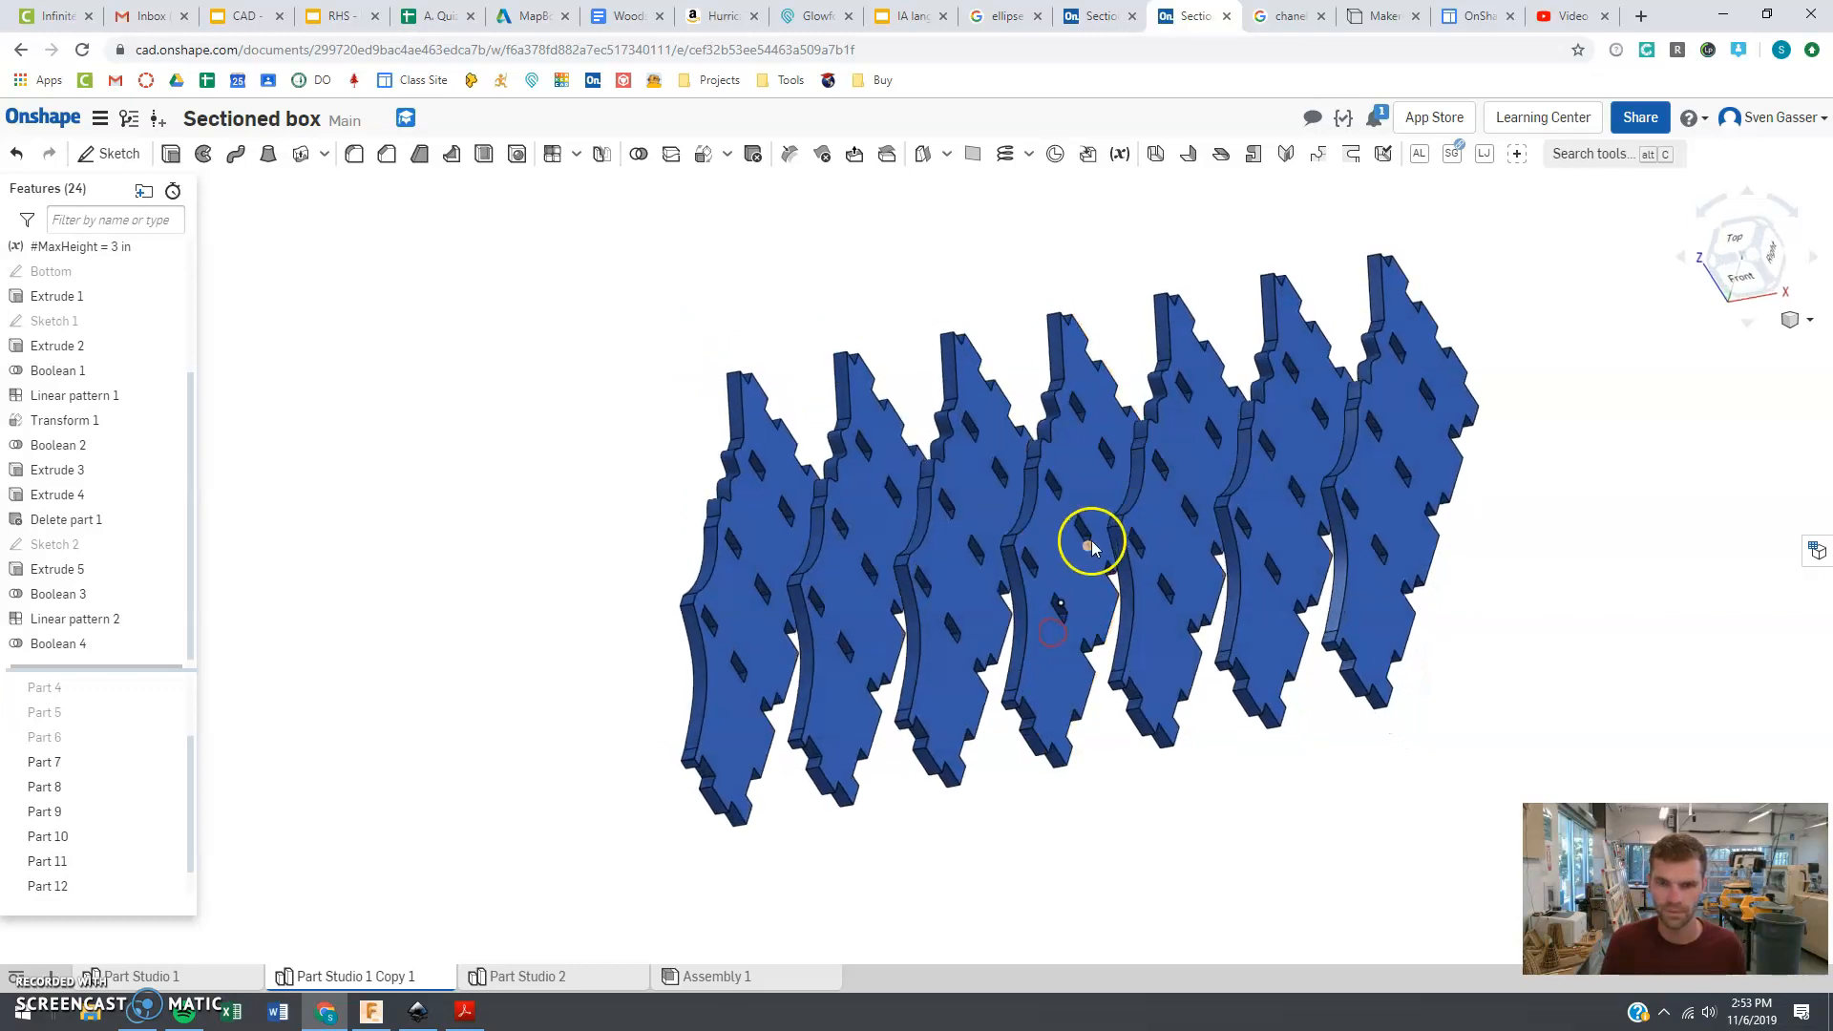
pyautogui.scroll(-2, 1089, 536)
pyautogui.scroll(5, 1089, 536)
pyautogui.scroll(1, 1088, 535)
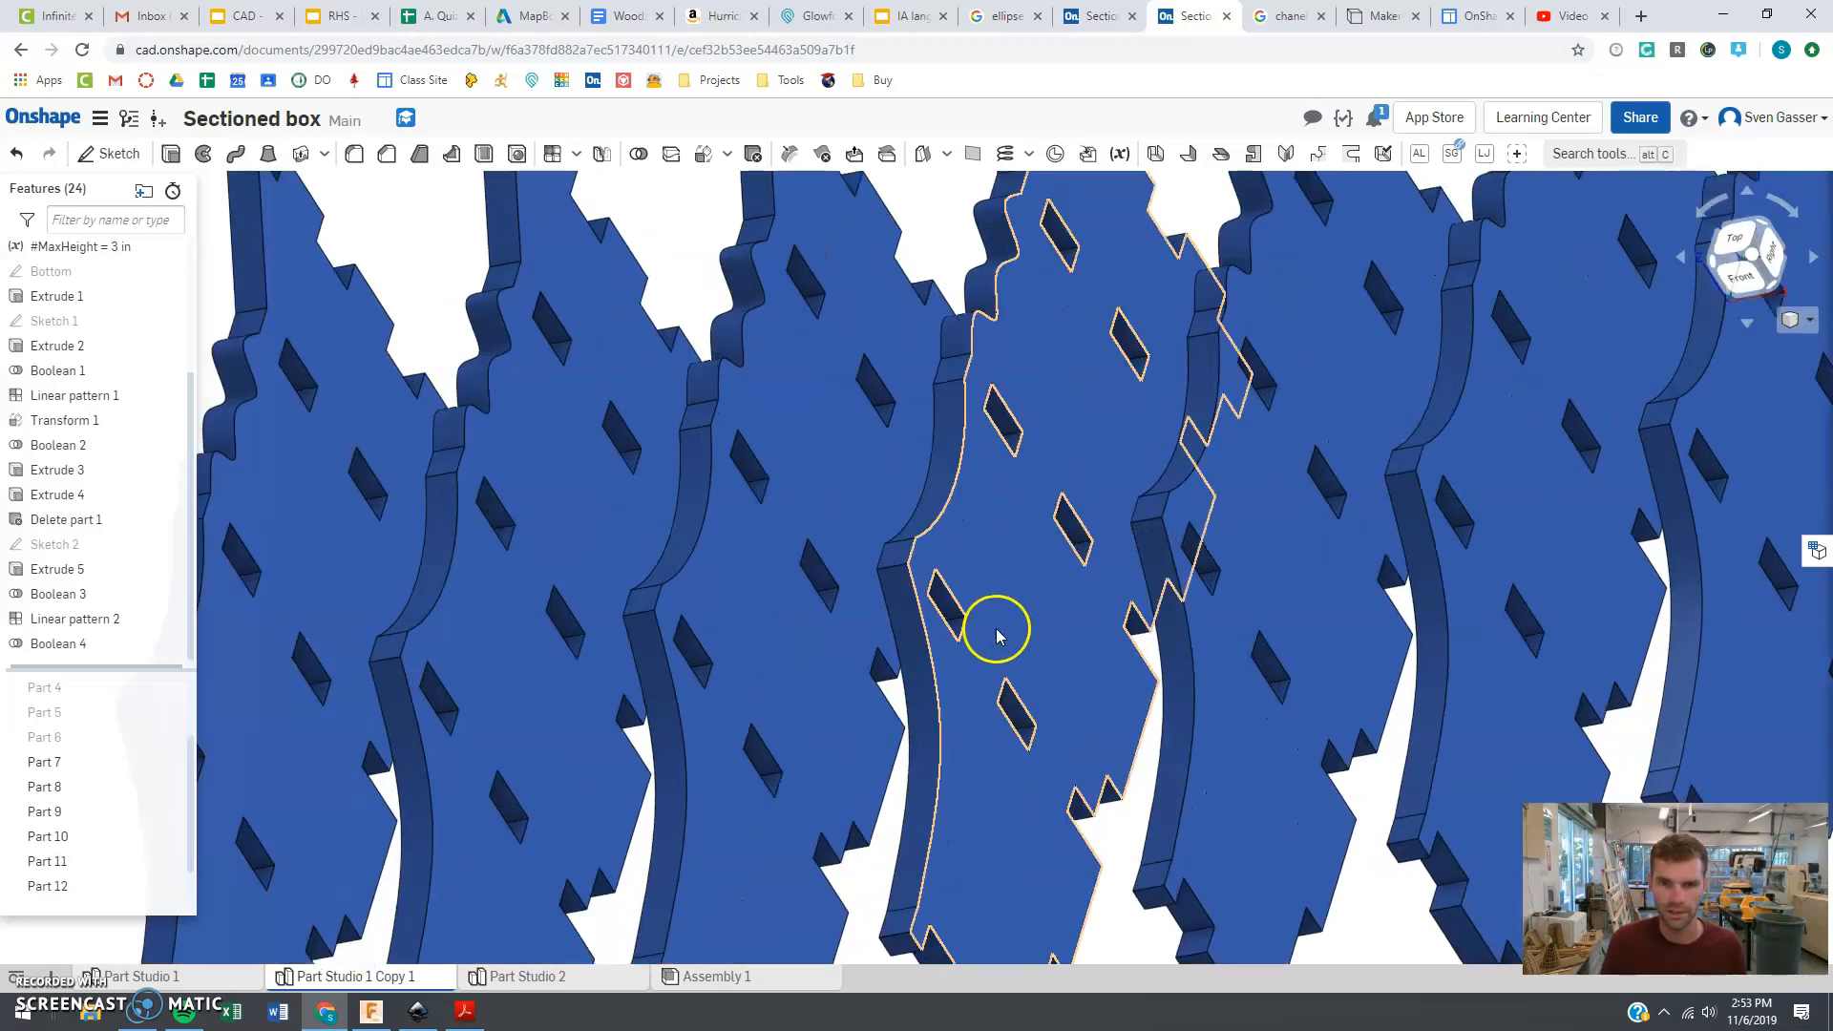
pyautogui.moveTo(1090, 750); pyautogui.dragTo(966, 626, button='right')
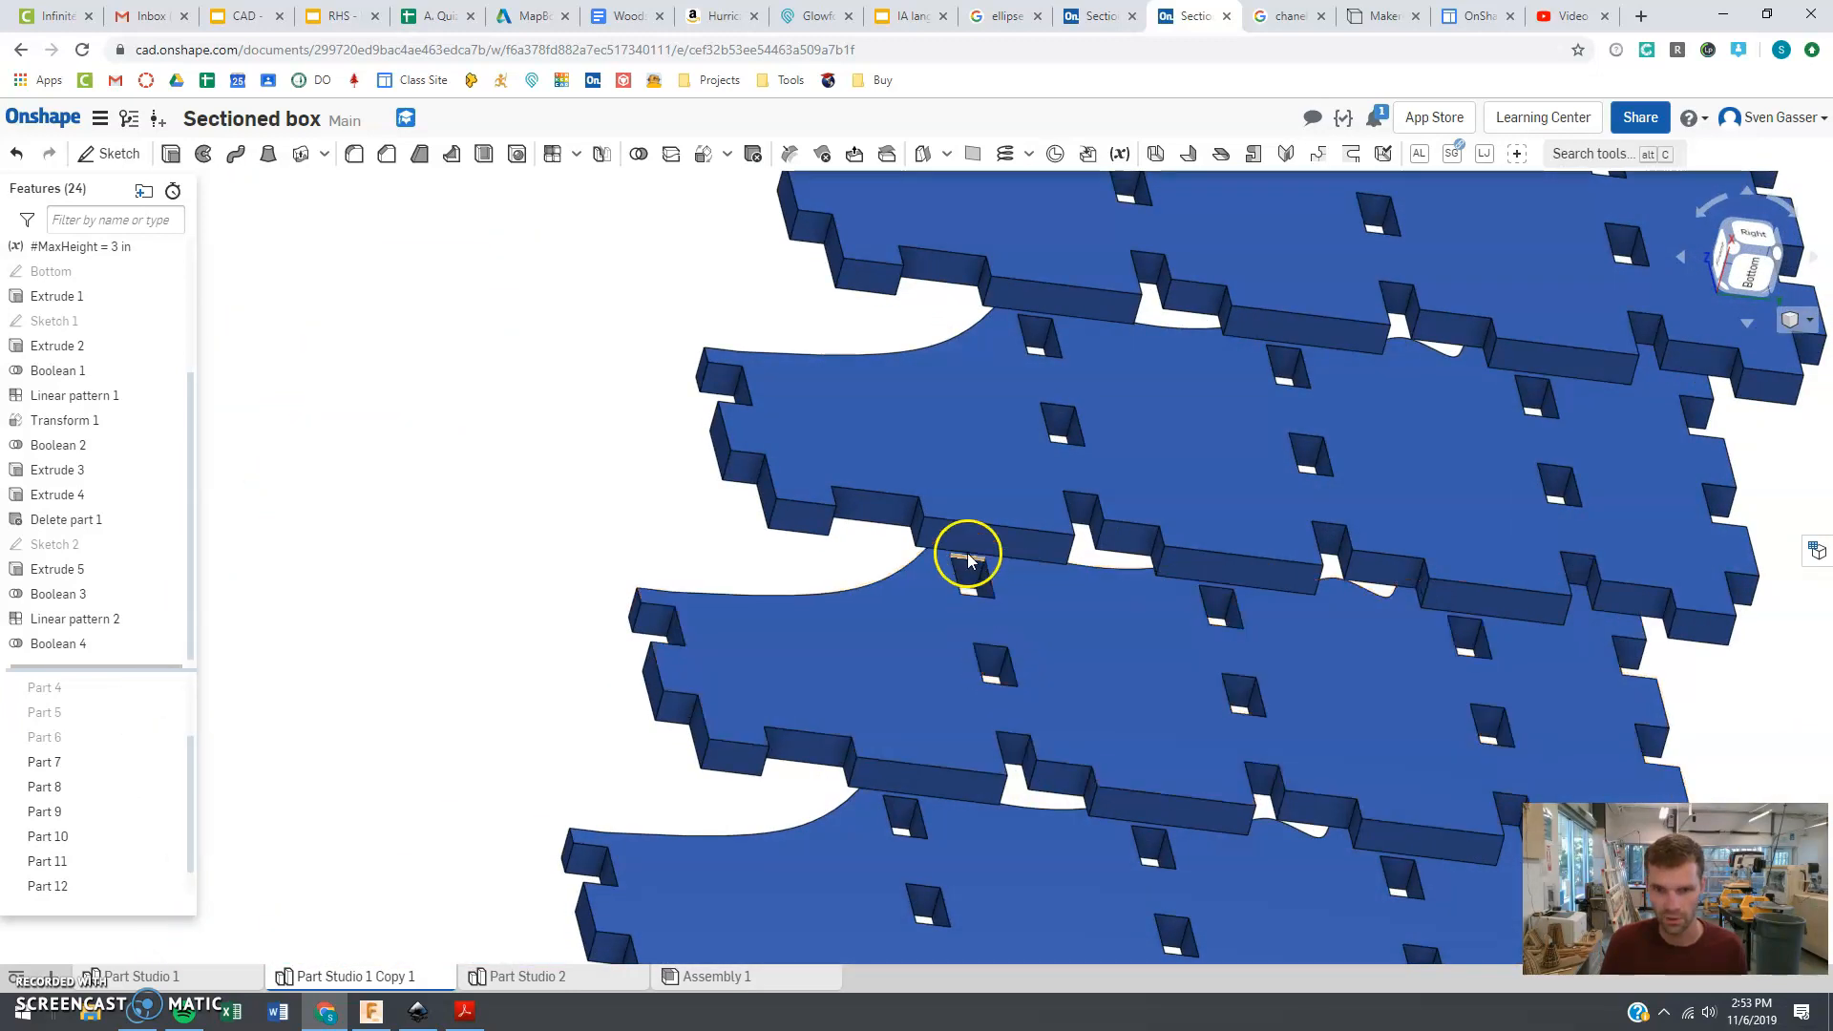
# - Start a removing Extrude from the three lower slot faces of the middle panel, Part 10, with a 3 in depth
pyautogui.click(170, 156)
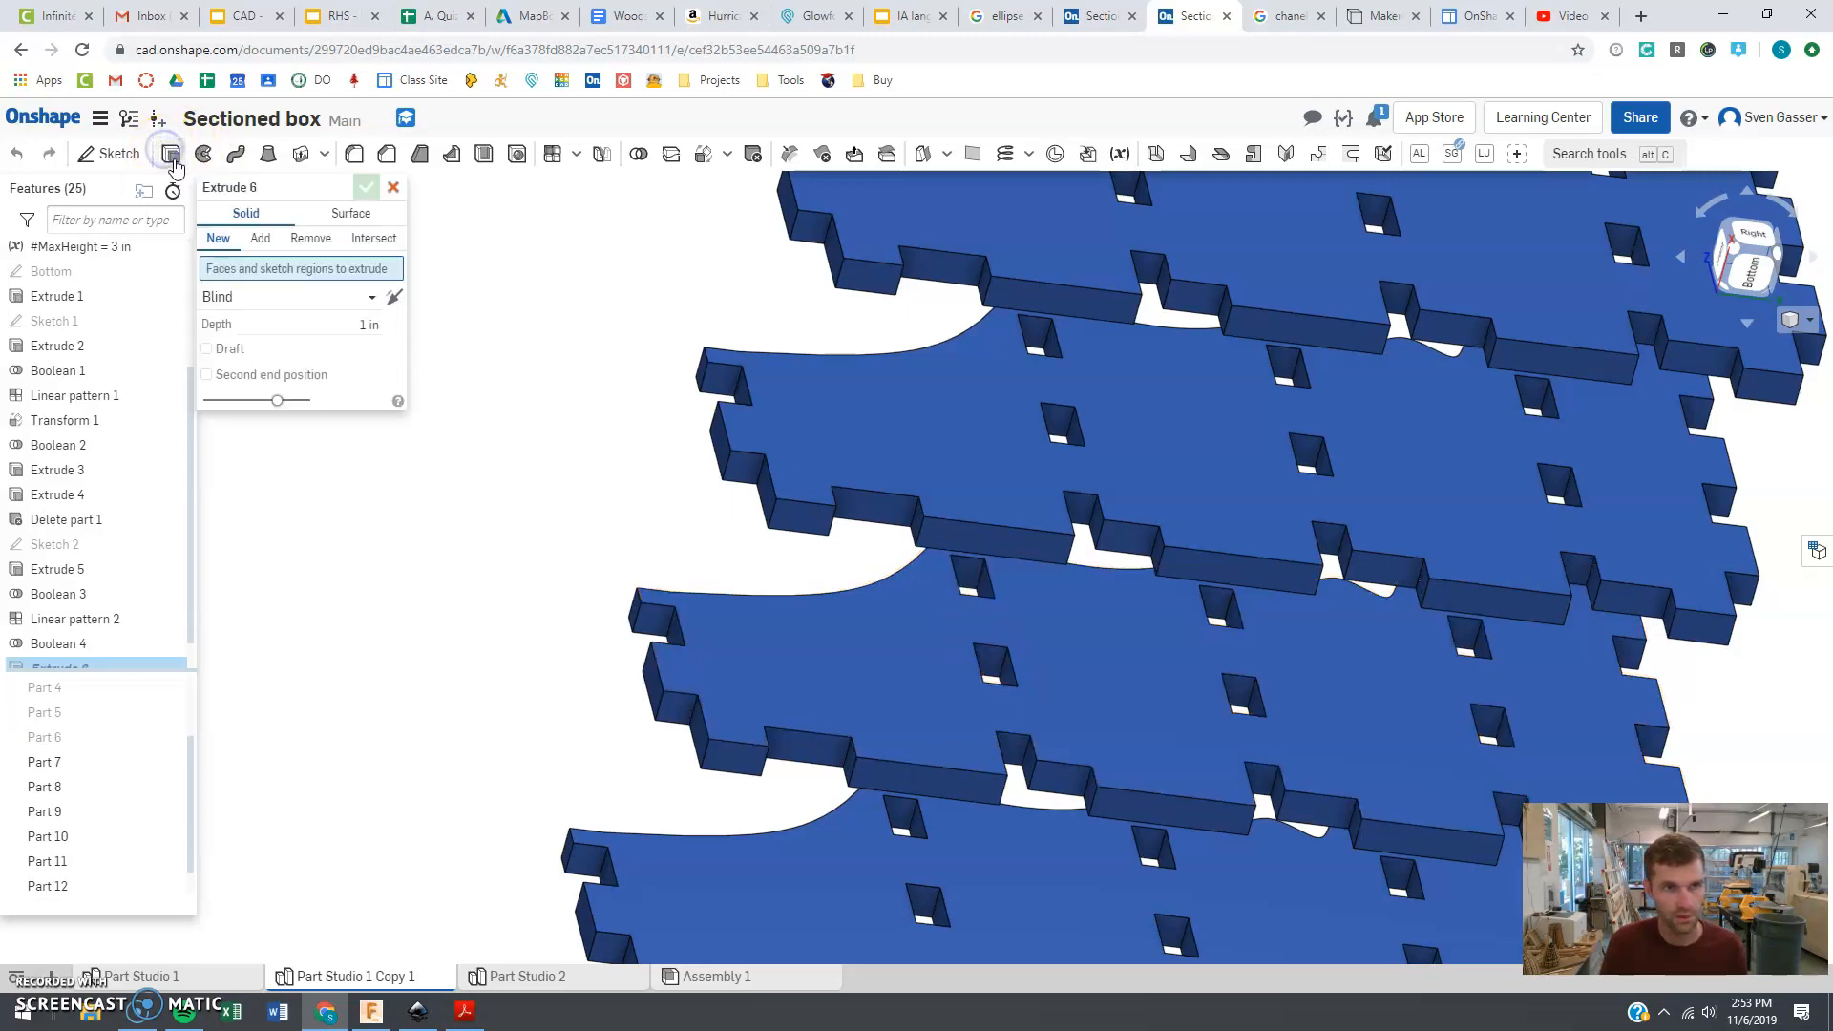
pyautogui.click(312, 241)
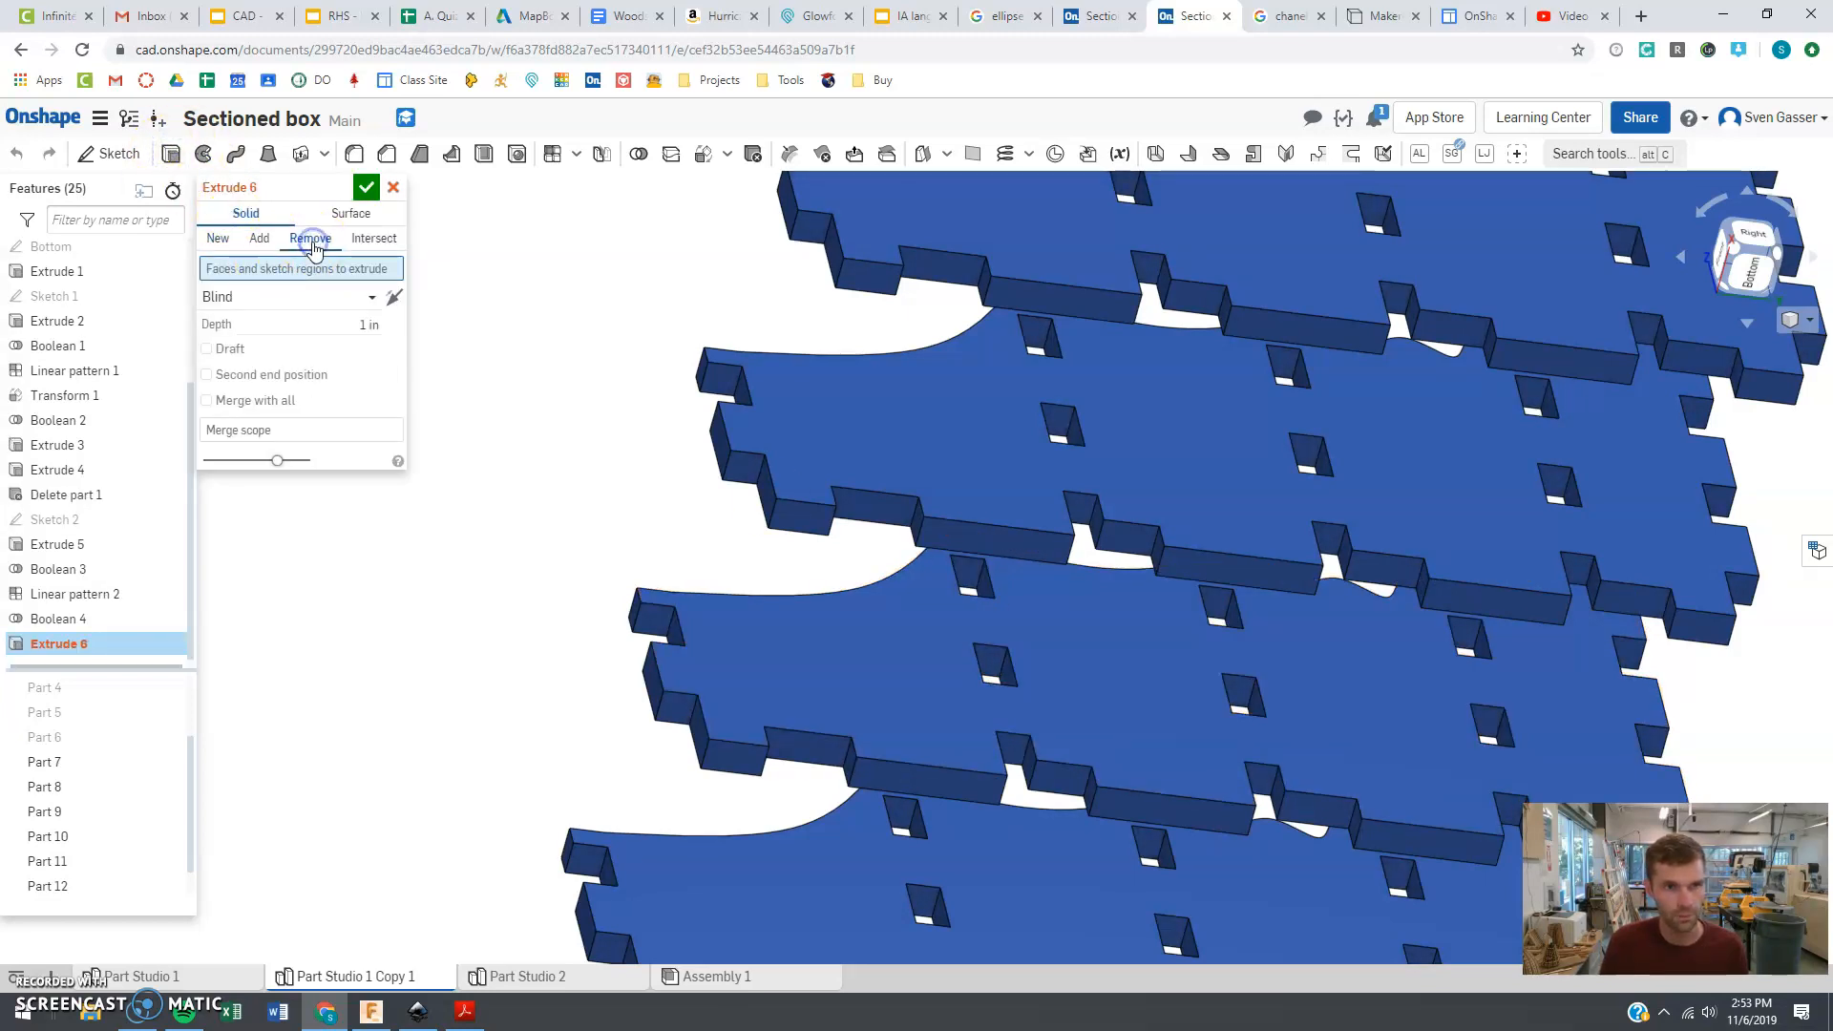
pyautogui.click(994, 667)
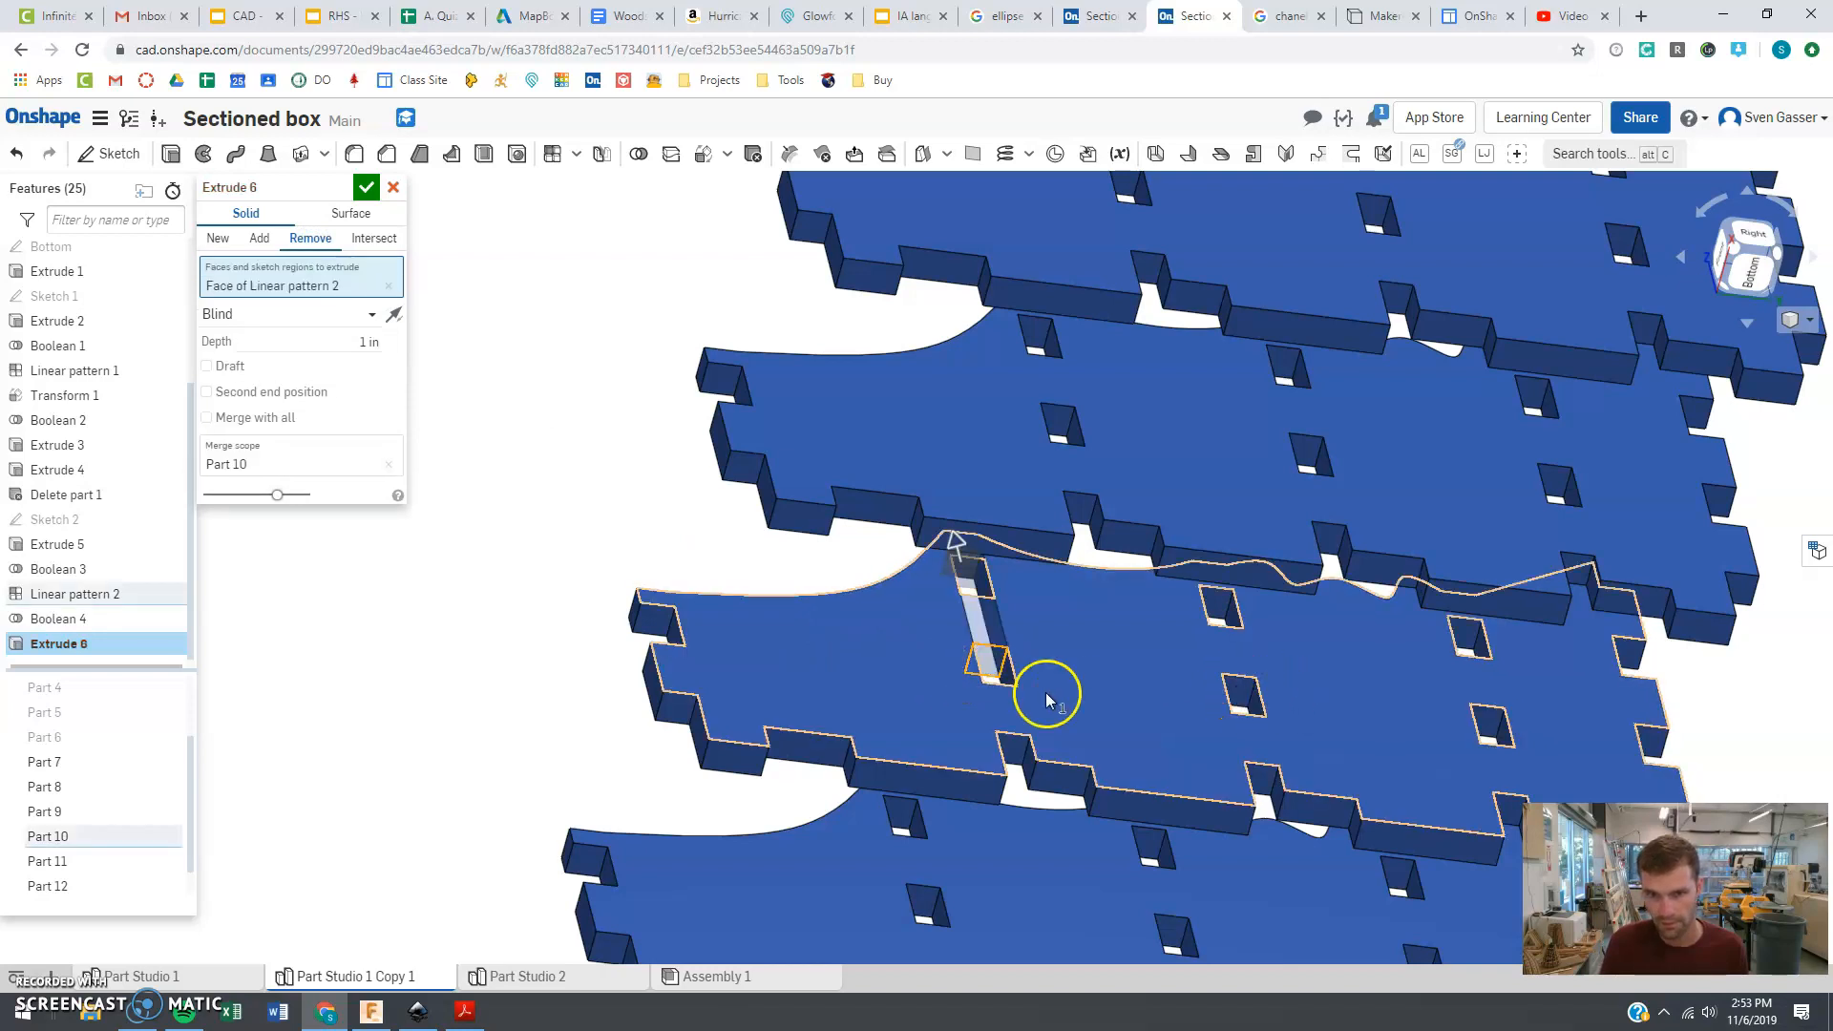
pyautogui.click(386, 286)
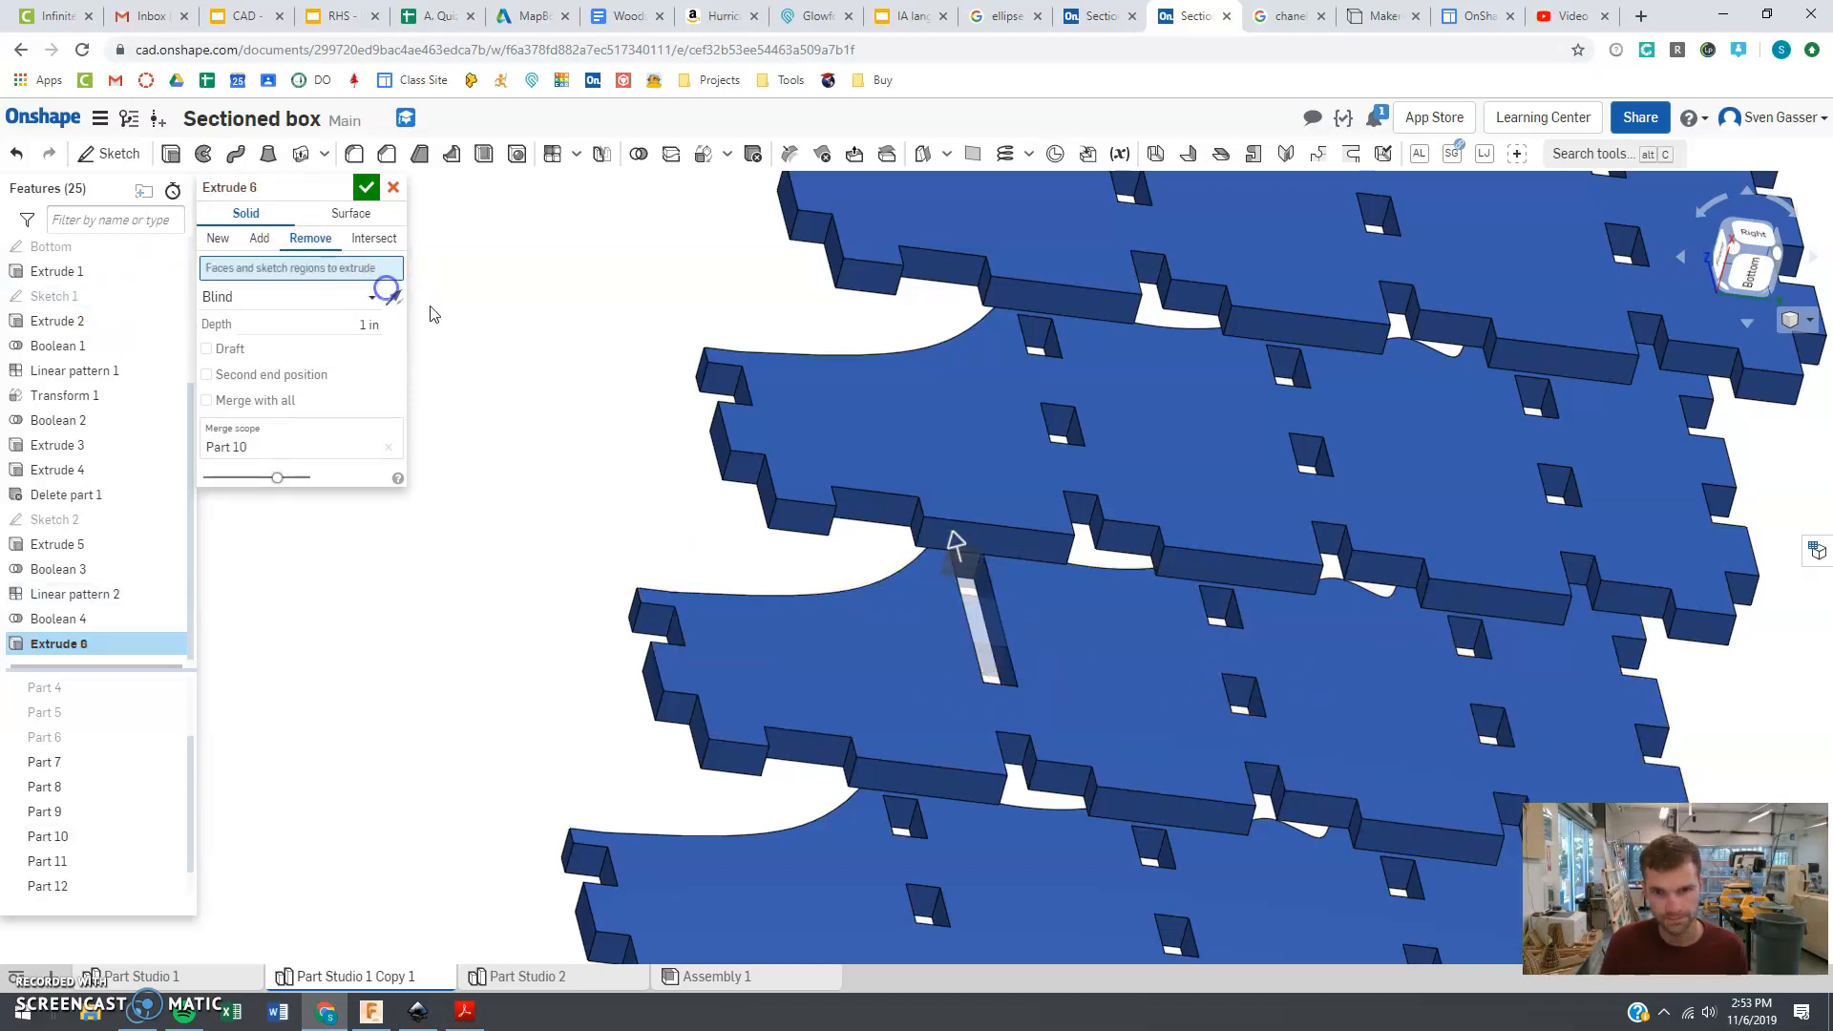
pyautogui.moveTo(772, 551)
pyautogui.mouseDown(button='right')
pyautogui.moveTo(839, 605)
pyautogui.moveTo(822, 569)
pyautogui.moveTo(773, 544)
pyautogui.mouseUp(button='right')
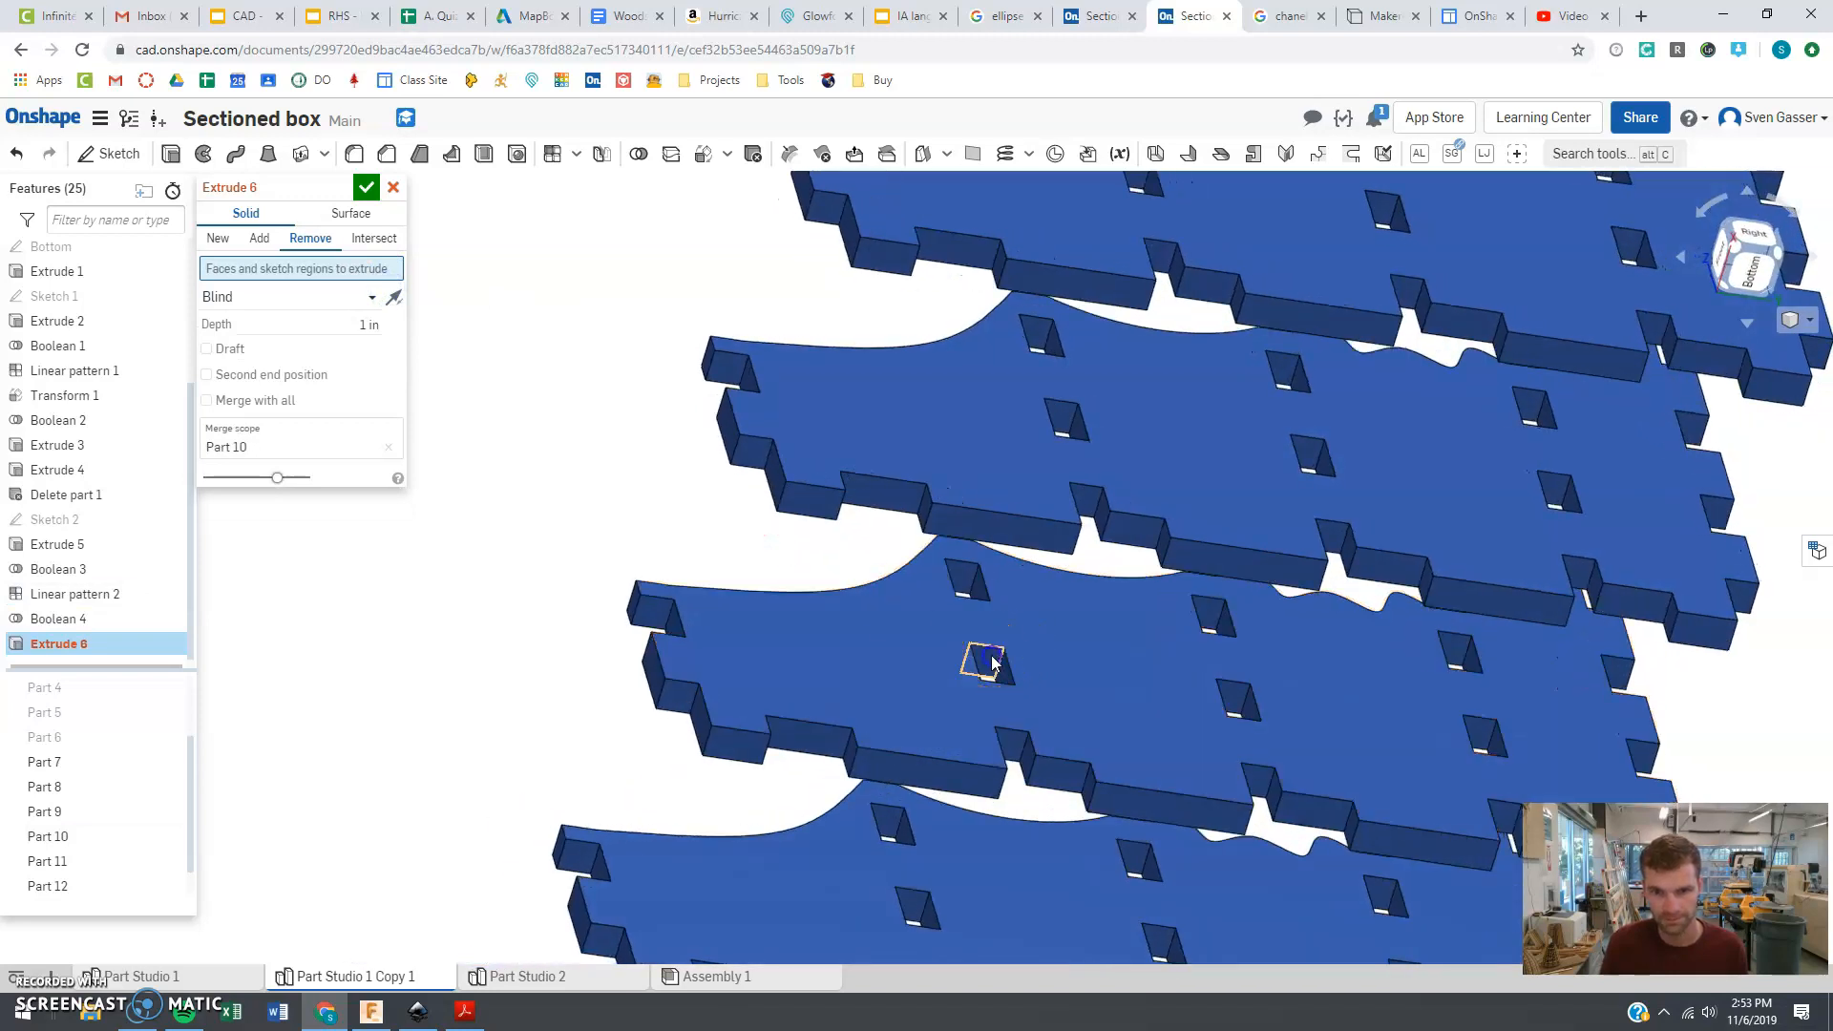
pyautogui.click(993, 662)
pyautogui.click(1480, 726)
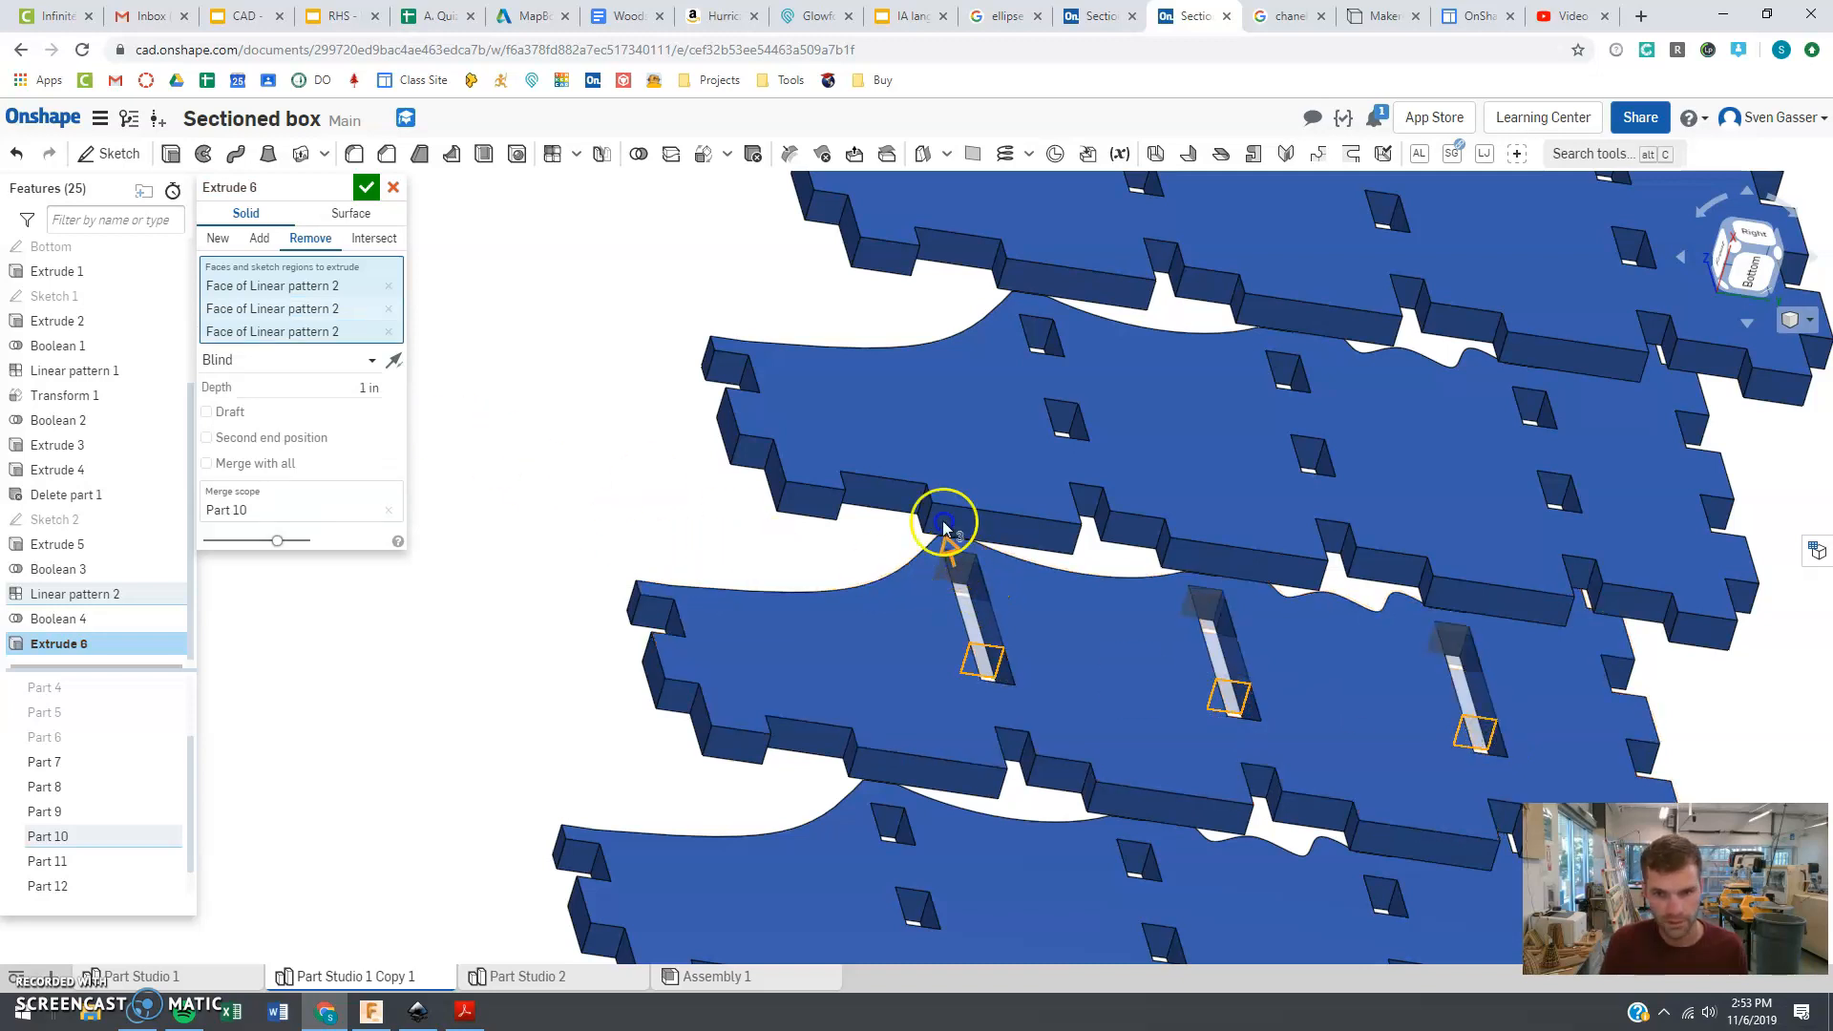
pyautogui.moveTo(759, 520)
pyautogui.mouseDown(button='right')
pyautogui.moveTo(923, 543)
pyautogui.moveTo(724, 514)
pyautogui.moveTo(901, 564)
pyautogui.moveTo(966, 557)
pyautogui.moveTo(776, 504)
pyautogui.mouseUp(button='right')
pyautogui.scroll(-5, 776, 502)
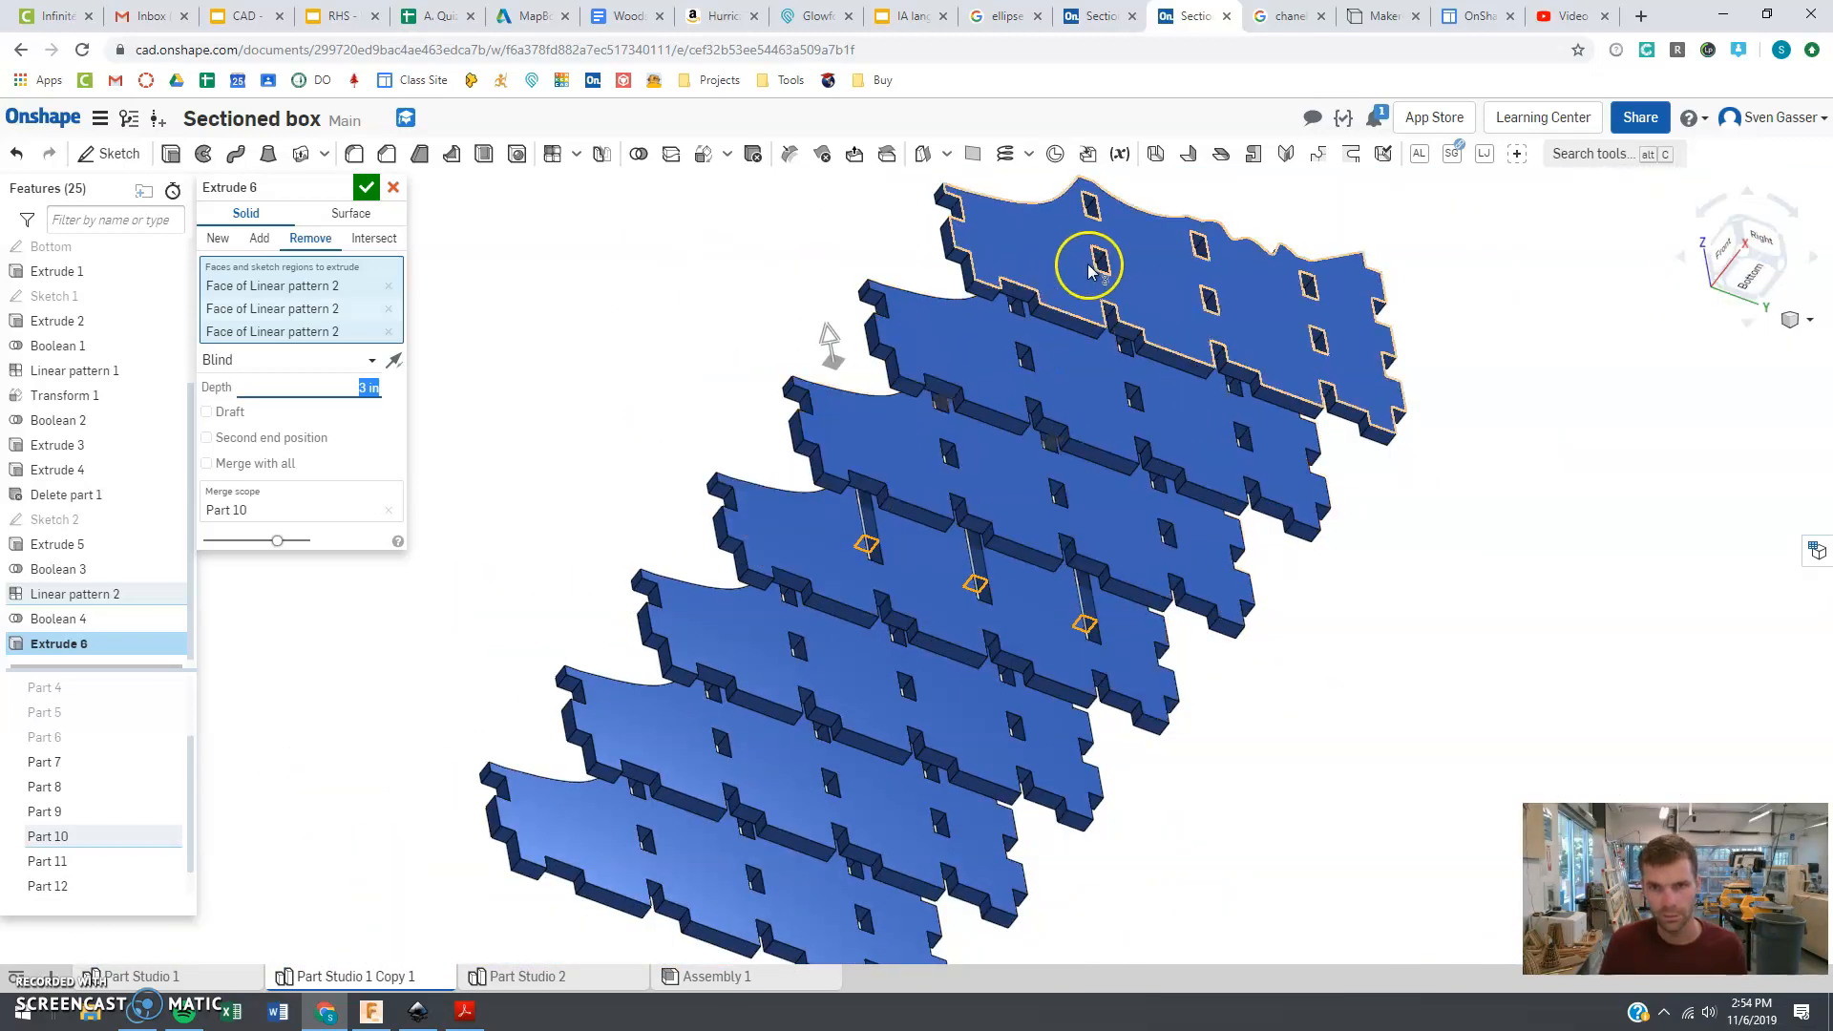
pyautogui.click(1207, 292)
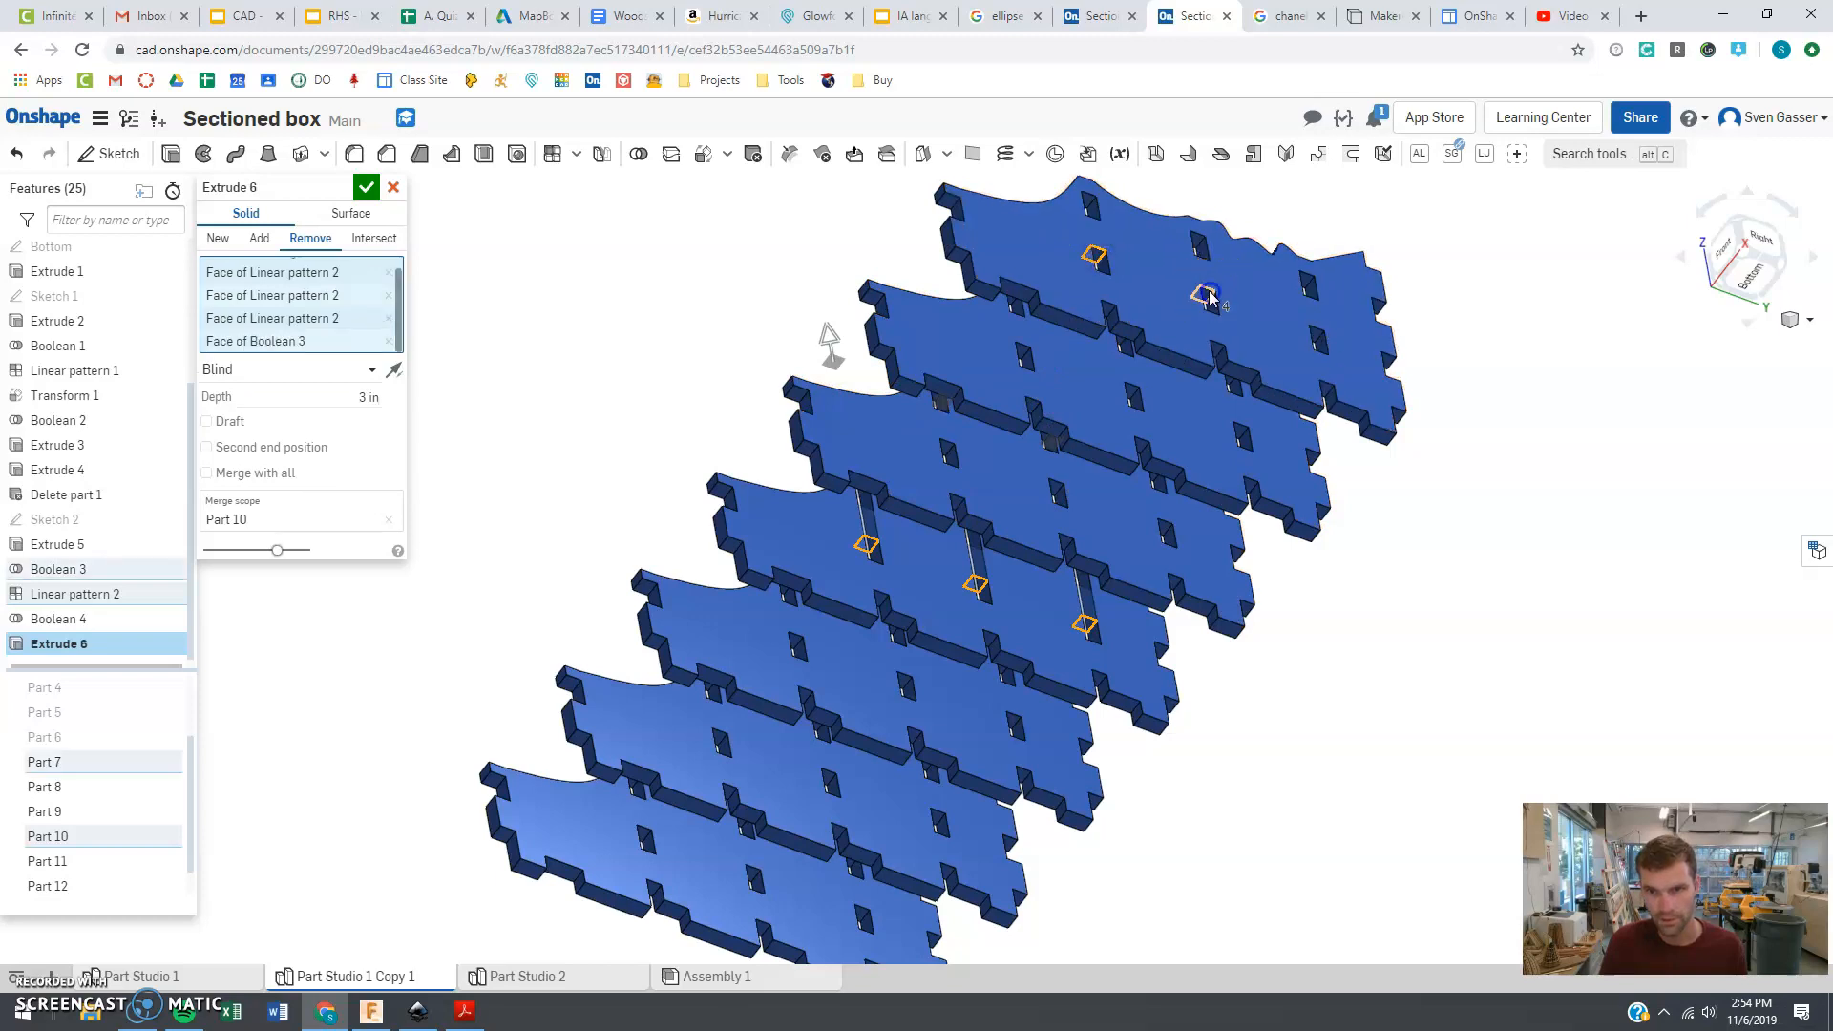
pyautogui.click(1313, 337)
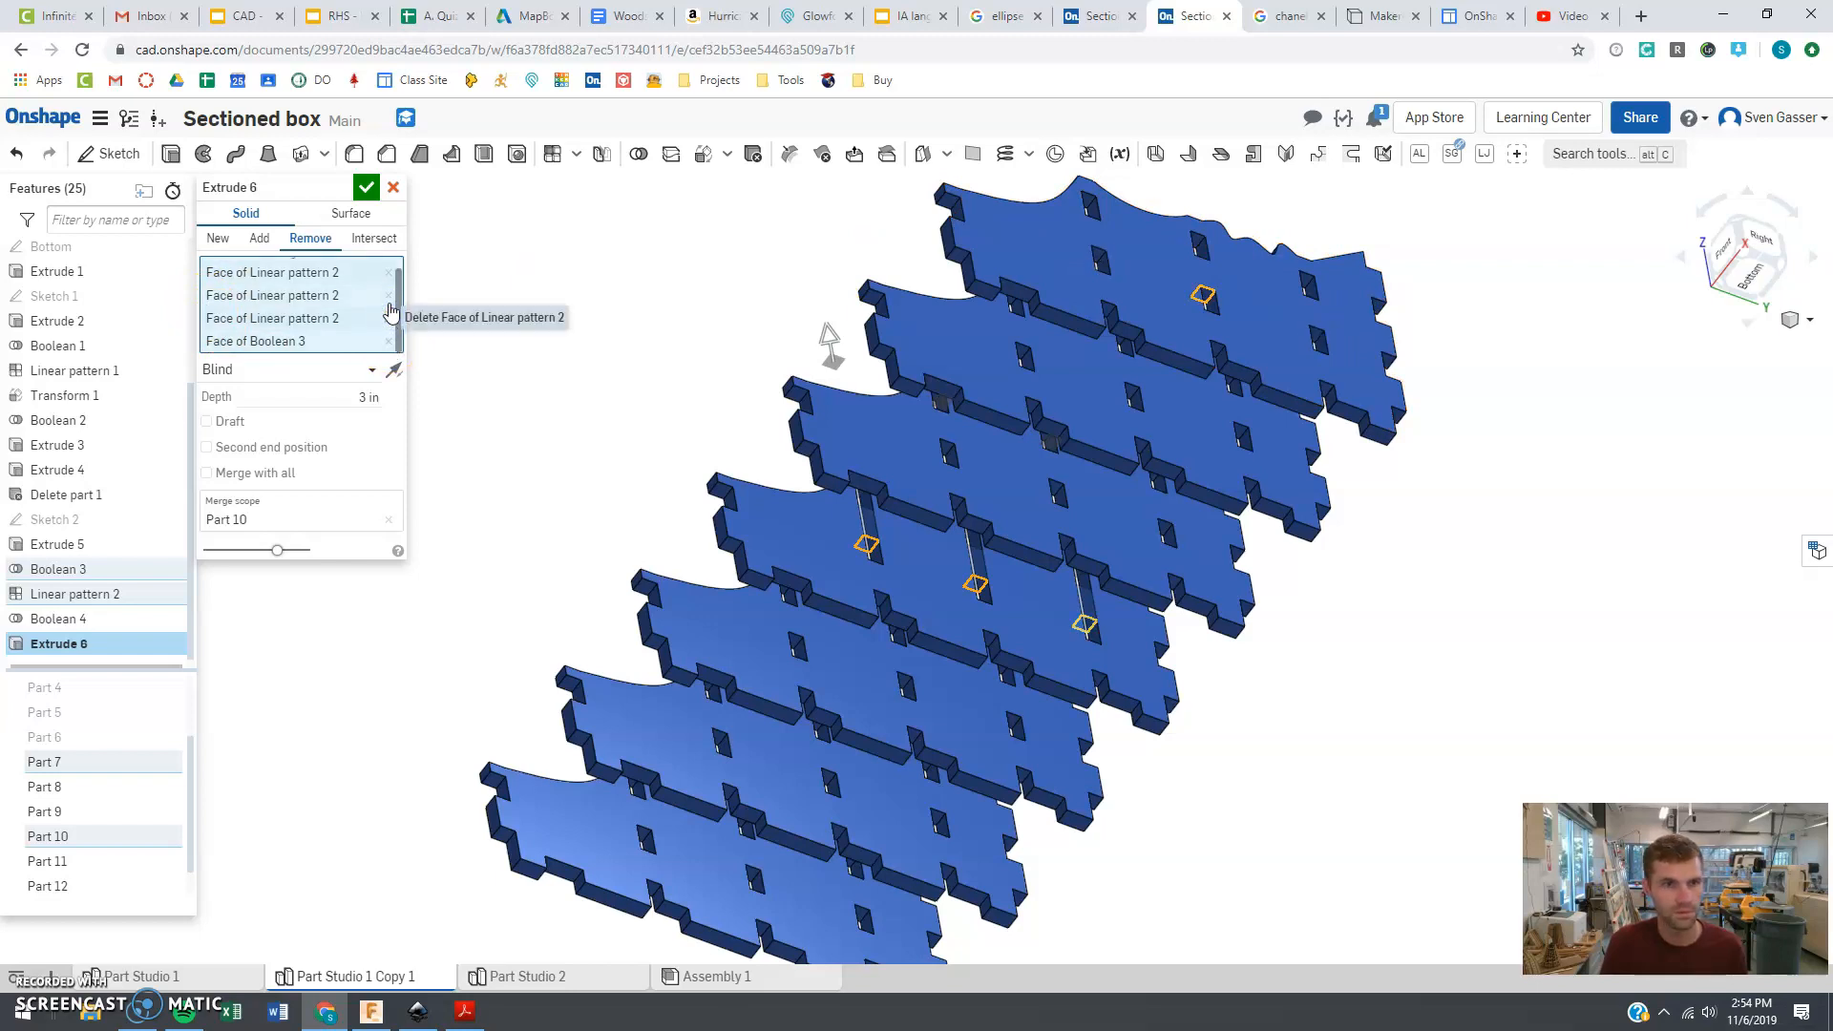
pyautogui.click(389, 342)
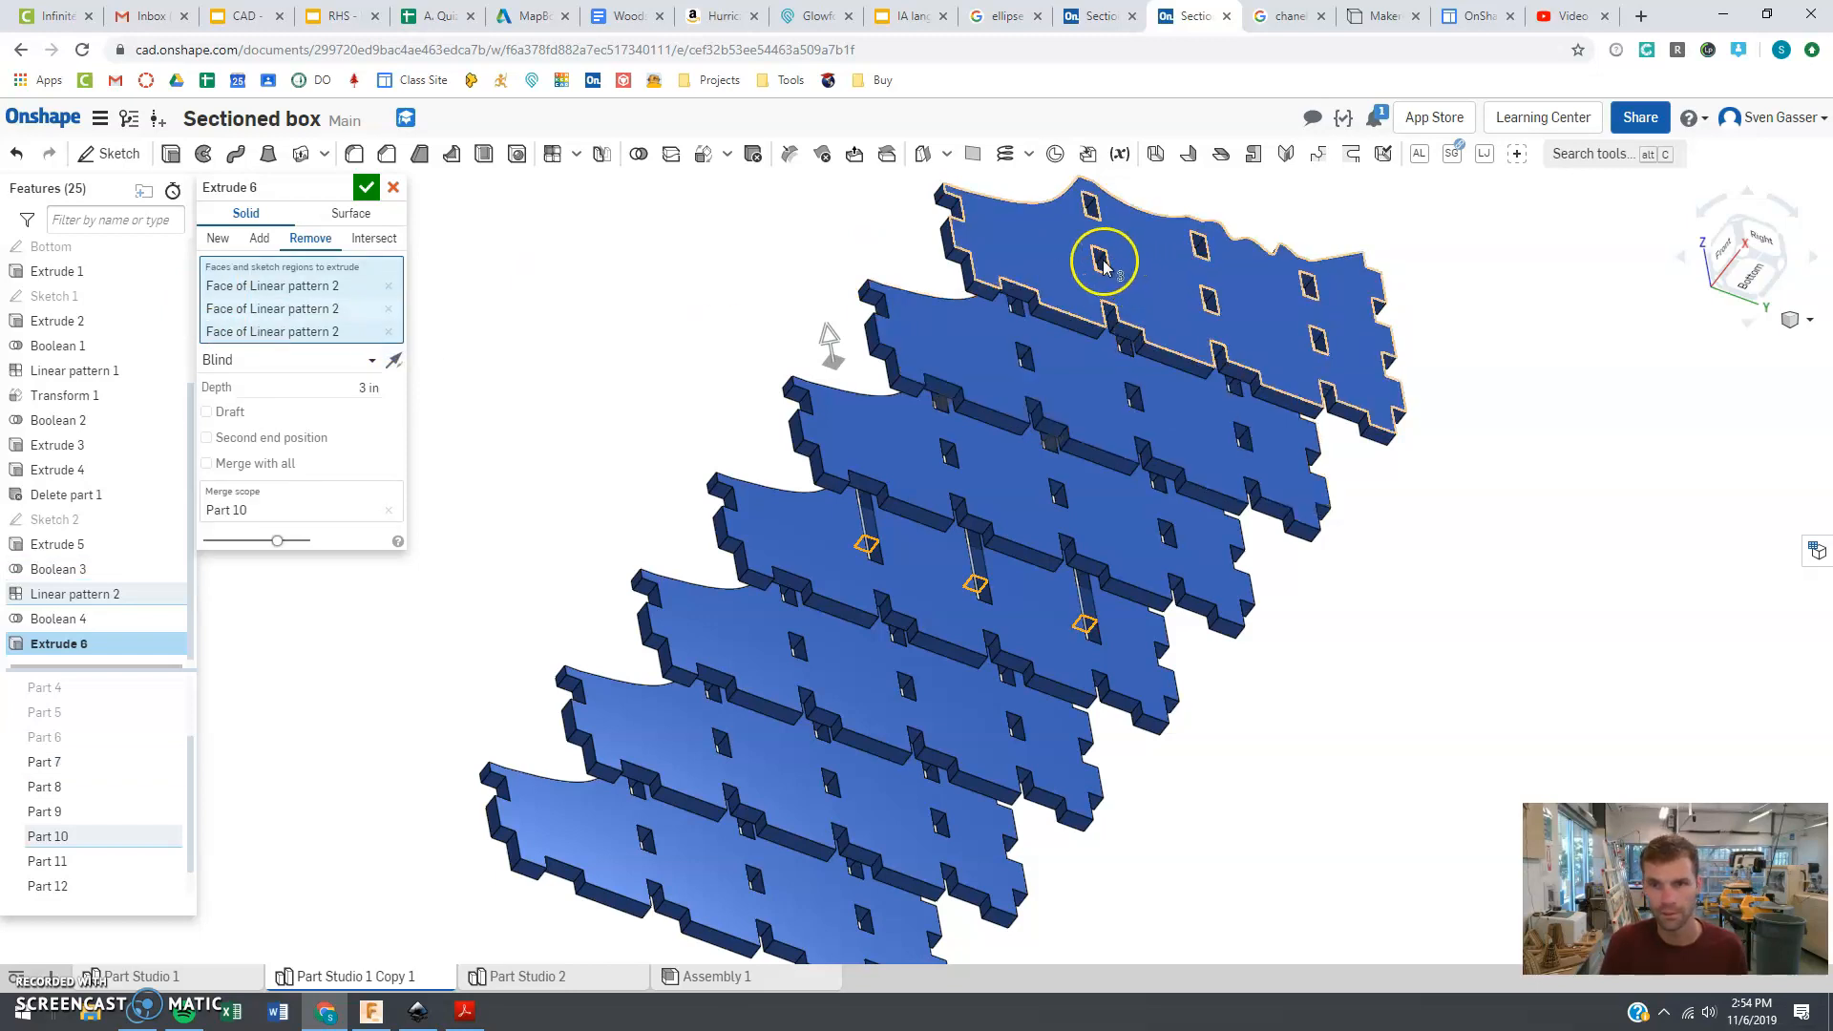
# - Add the three lower slot faces of each remaining inner panel, Part 8, Part 11, Part 12 and Part 9, to the extrude
pyautogui.click(1020, 354)
pyautogui.click(1130, 392)
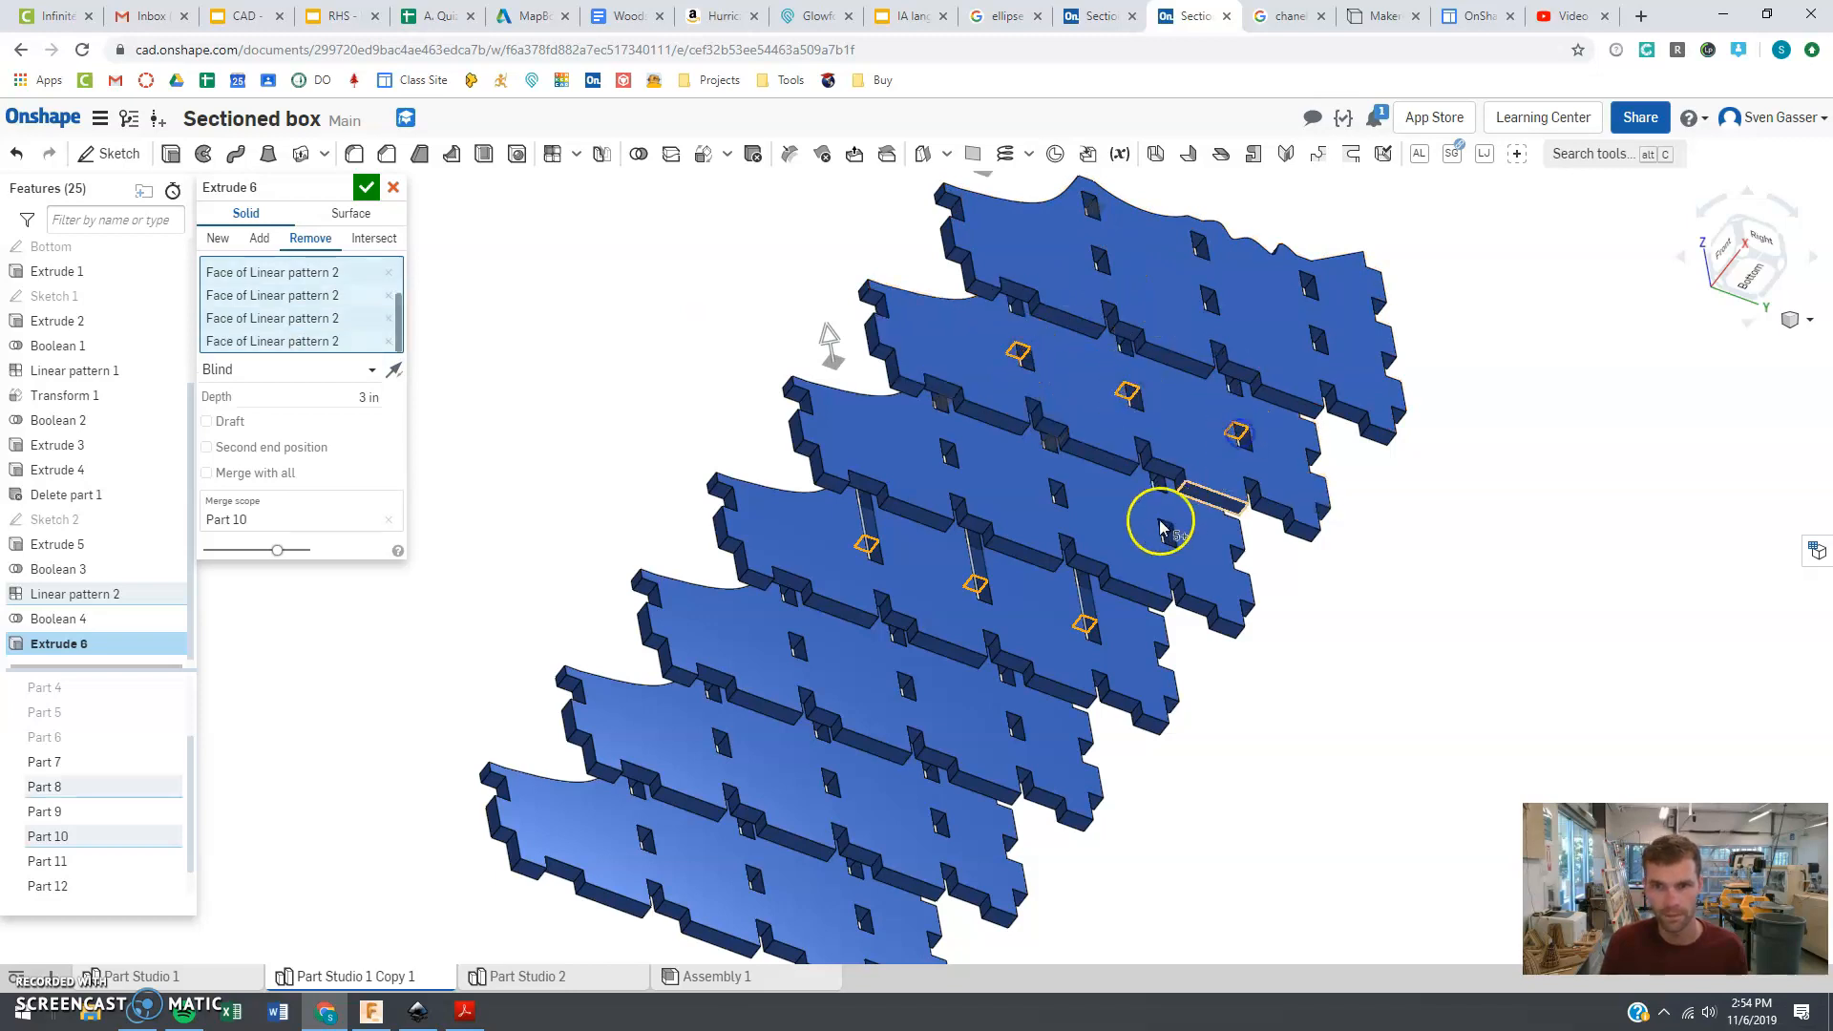
pyautogui.click(1012, 724)
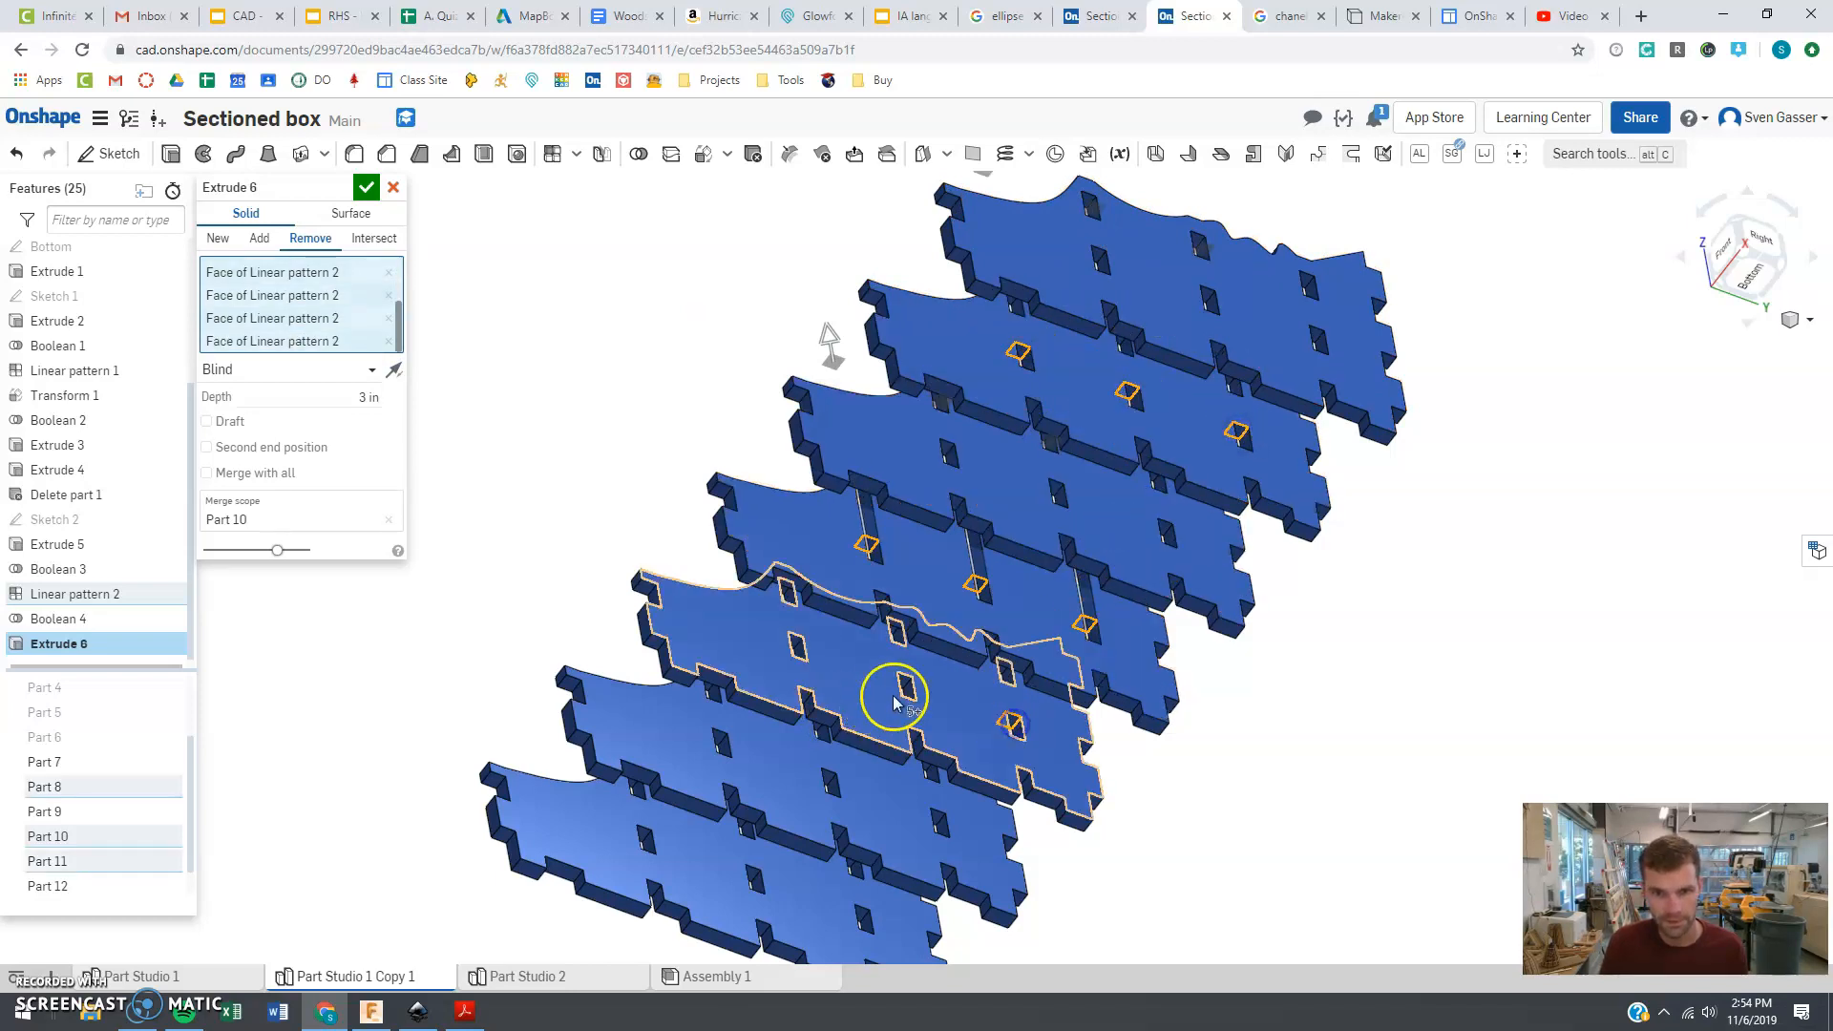
pyautogui.click(902, 685)
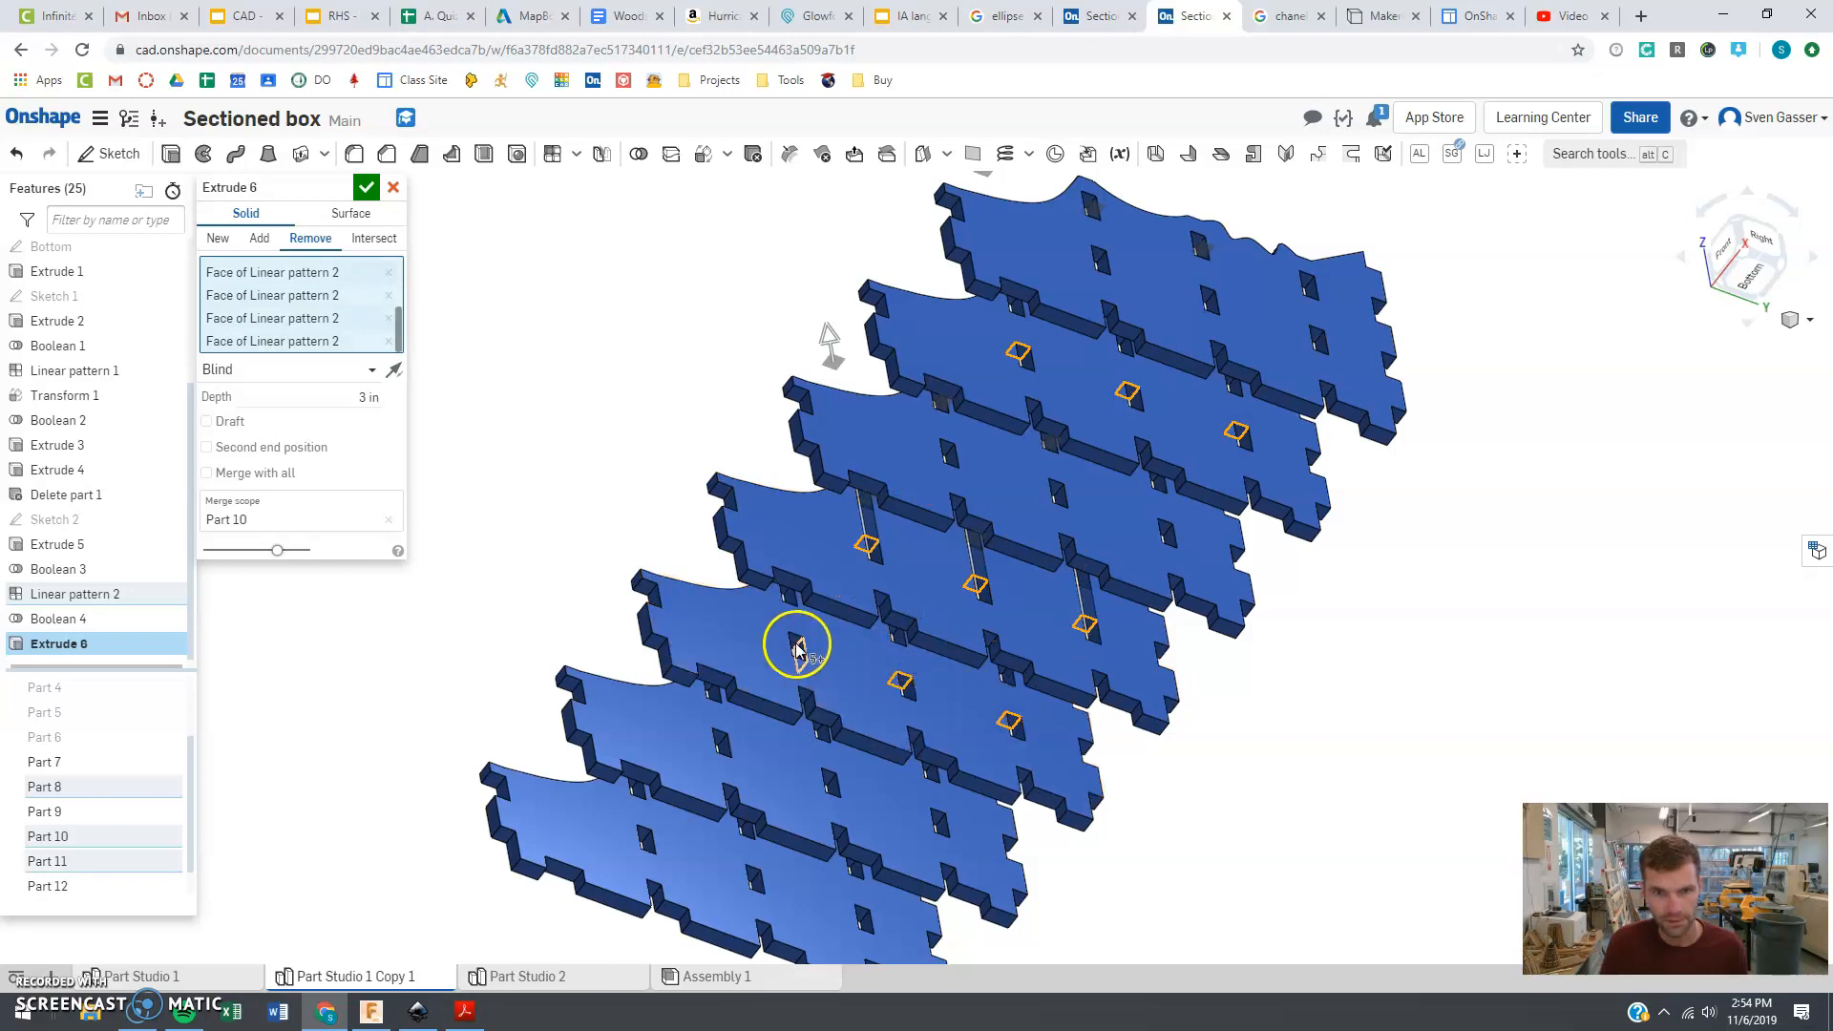
pyautogui.click(793, 643)
pyautogui.click(718, 739)
pyautogui.click(823, 776)
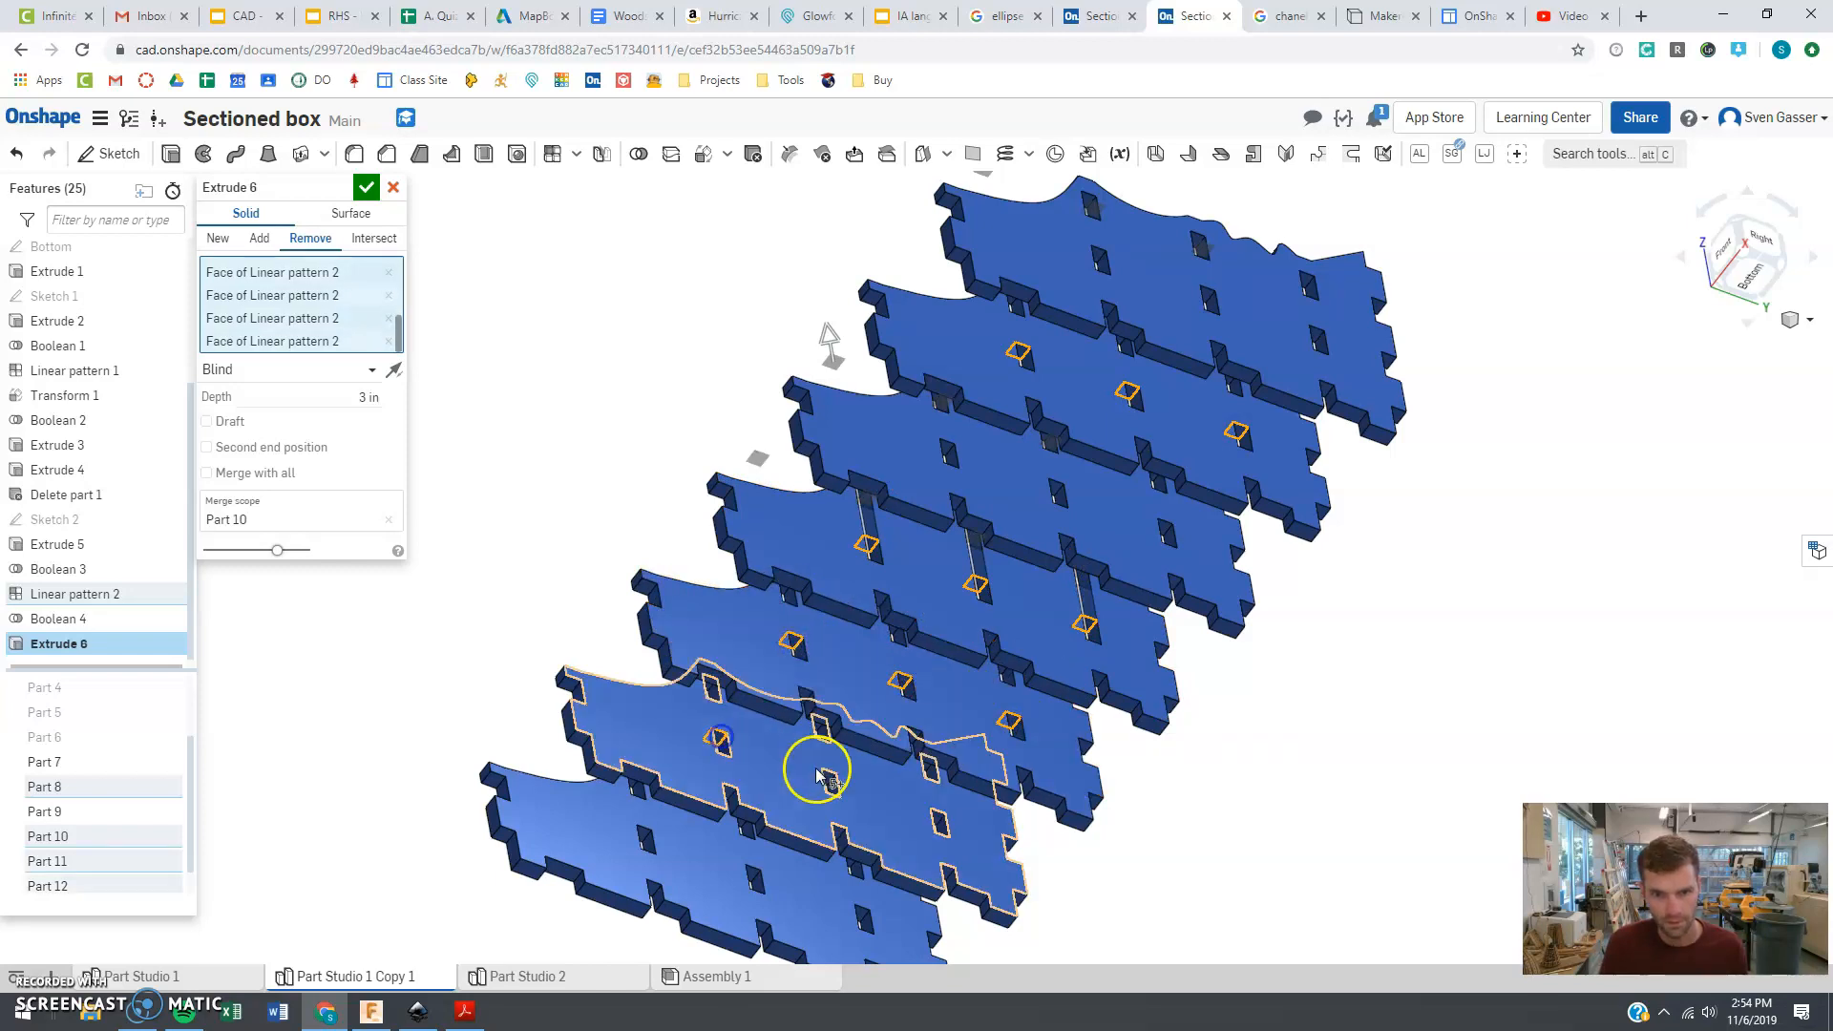
pyautogui.click(935, 819)
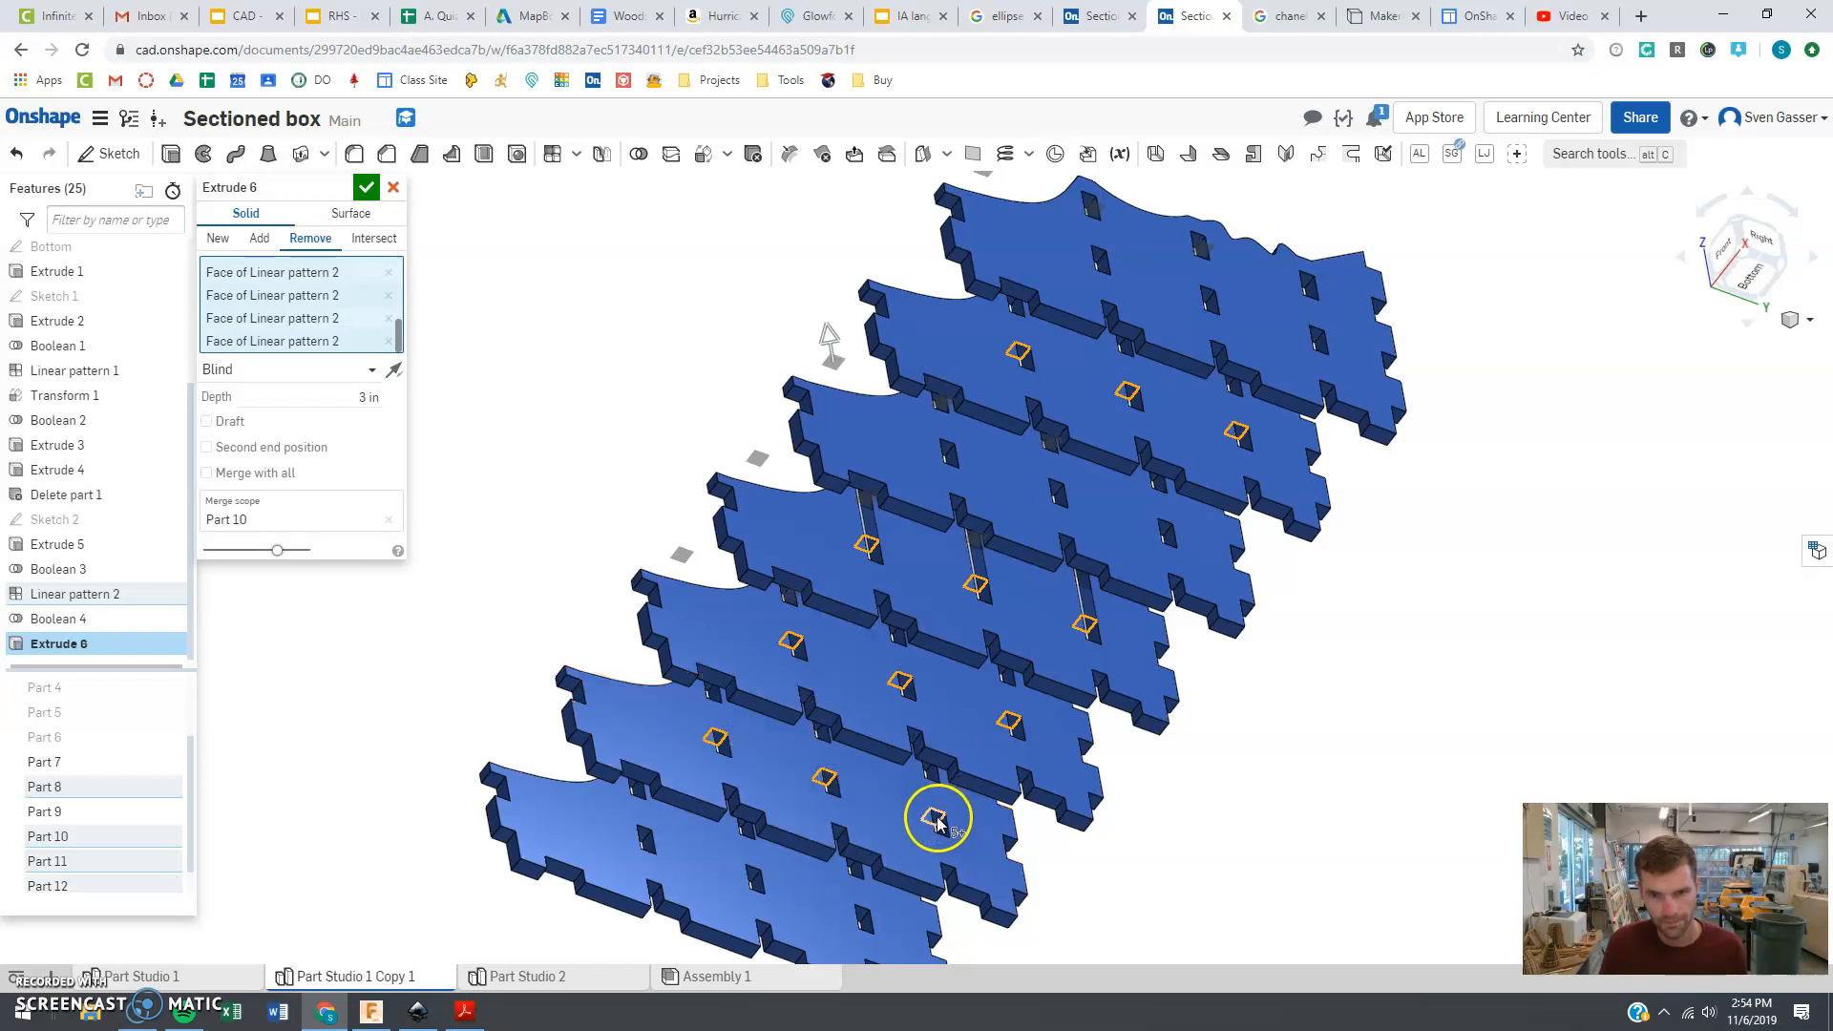
pyautogui.click(942, 448)
pyautogui.click(1053, 488)
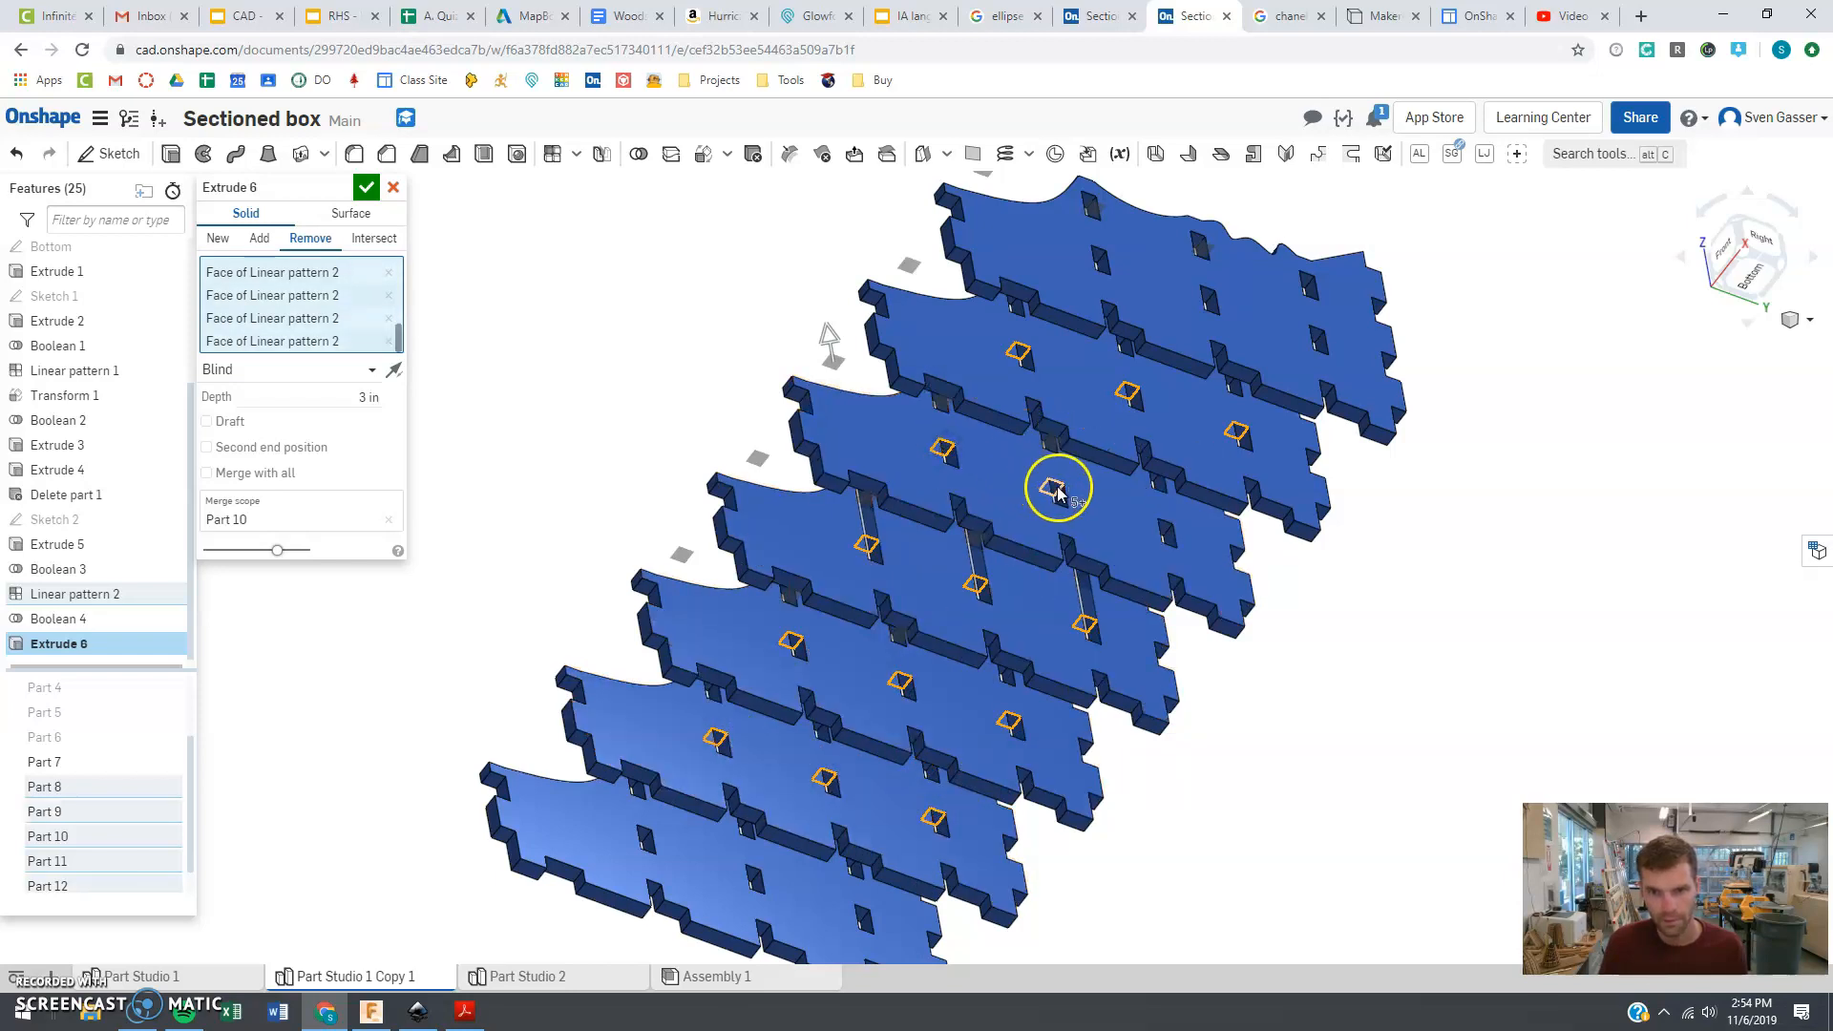
pyautogui.click(1161, 530)
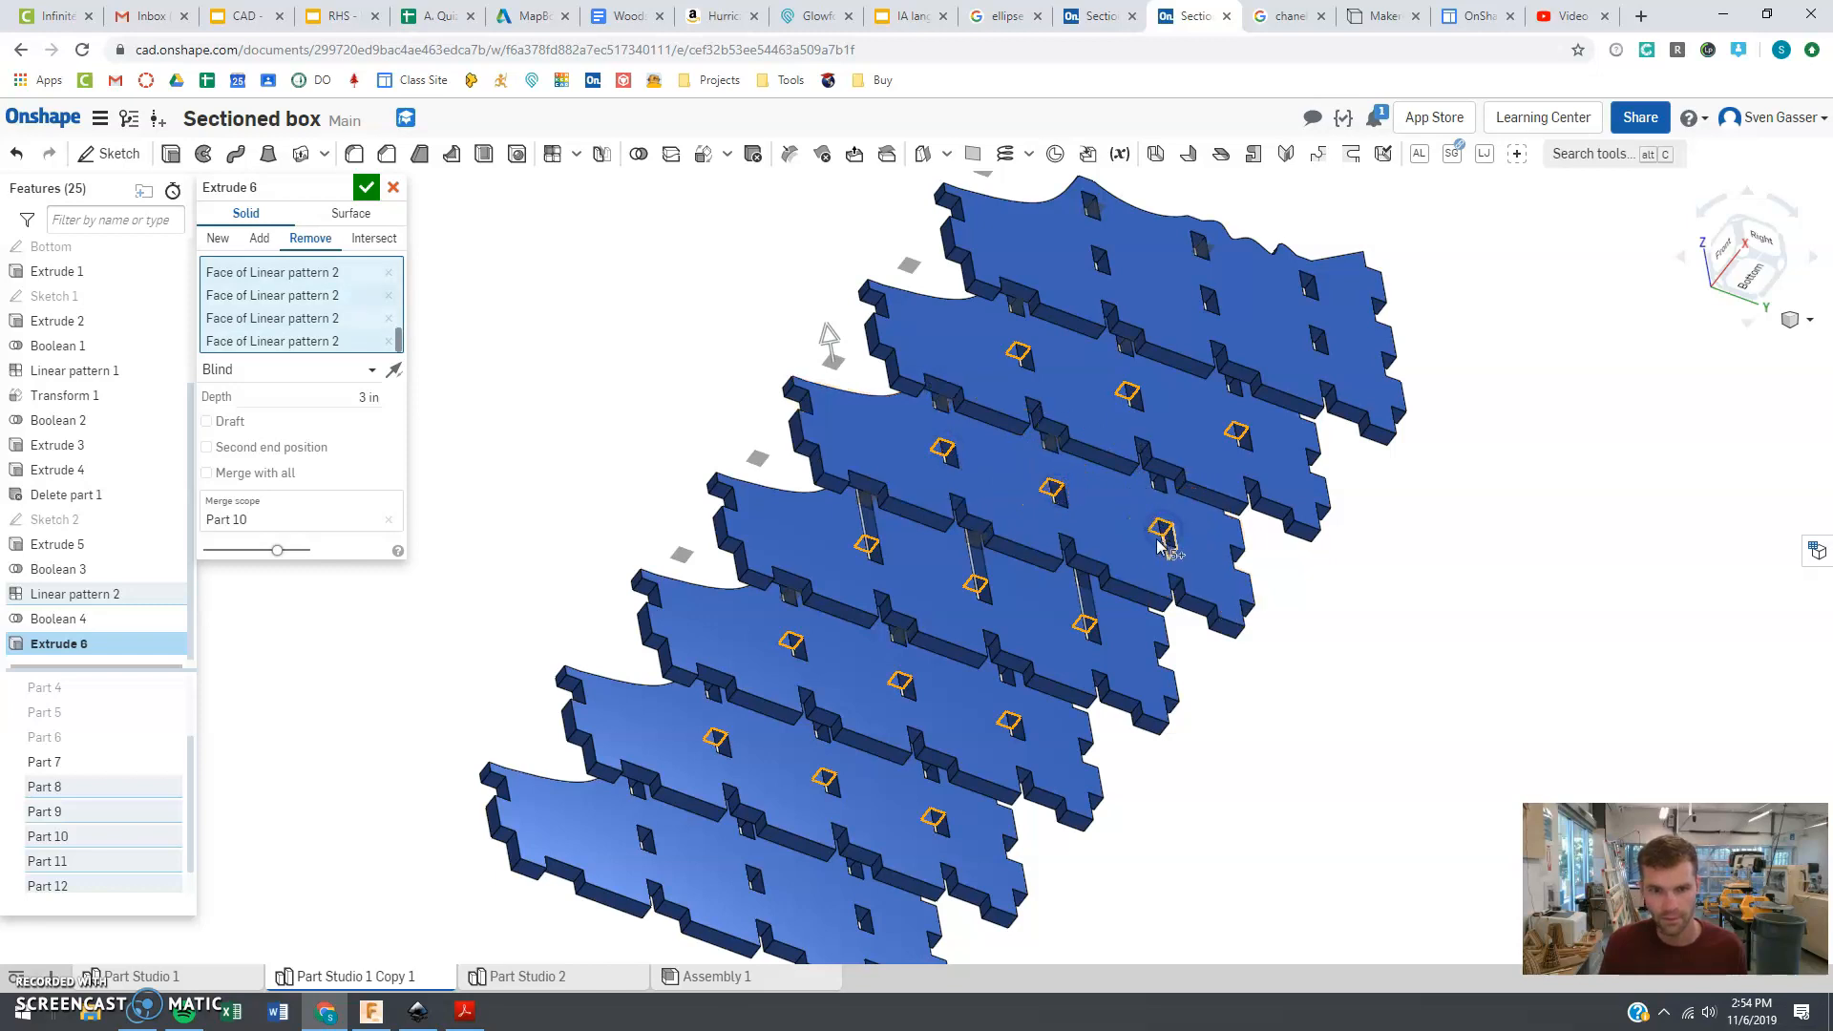
# - Set the cut's merge scope to Part 8, Part 9, Part 11 and Part 12, and finish the extrude
pyautogui.moveTo(748, 483); pyautogui.dragTo(876, 531, button='right')
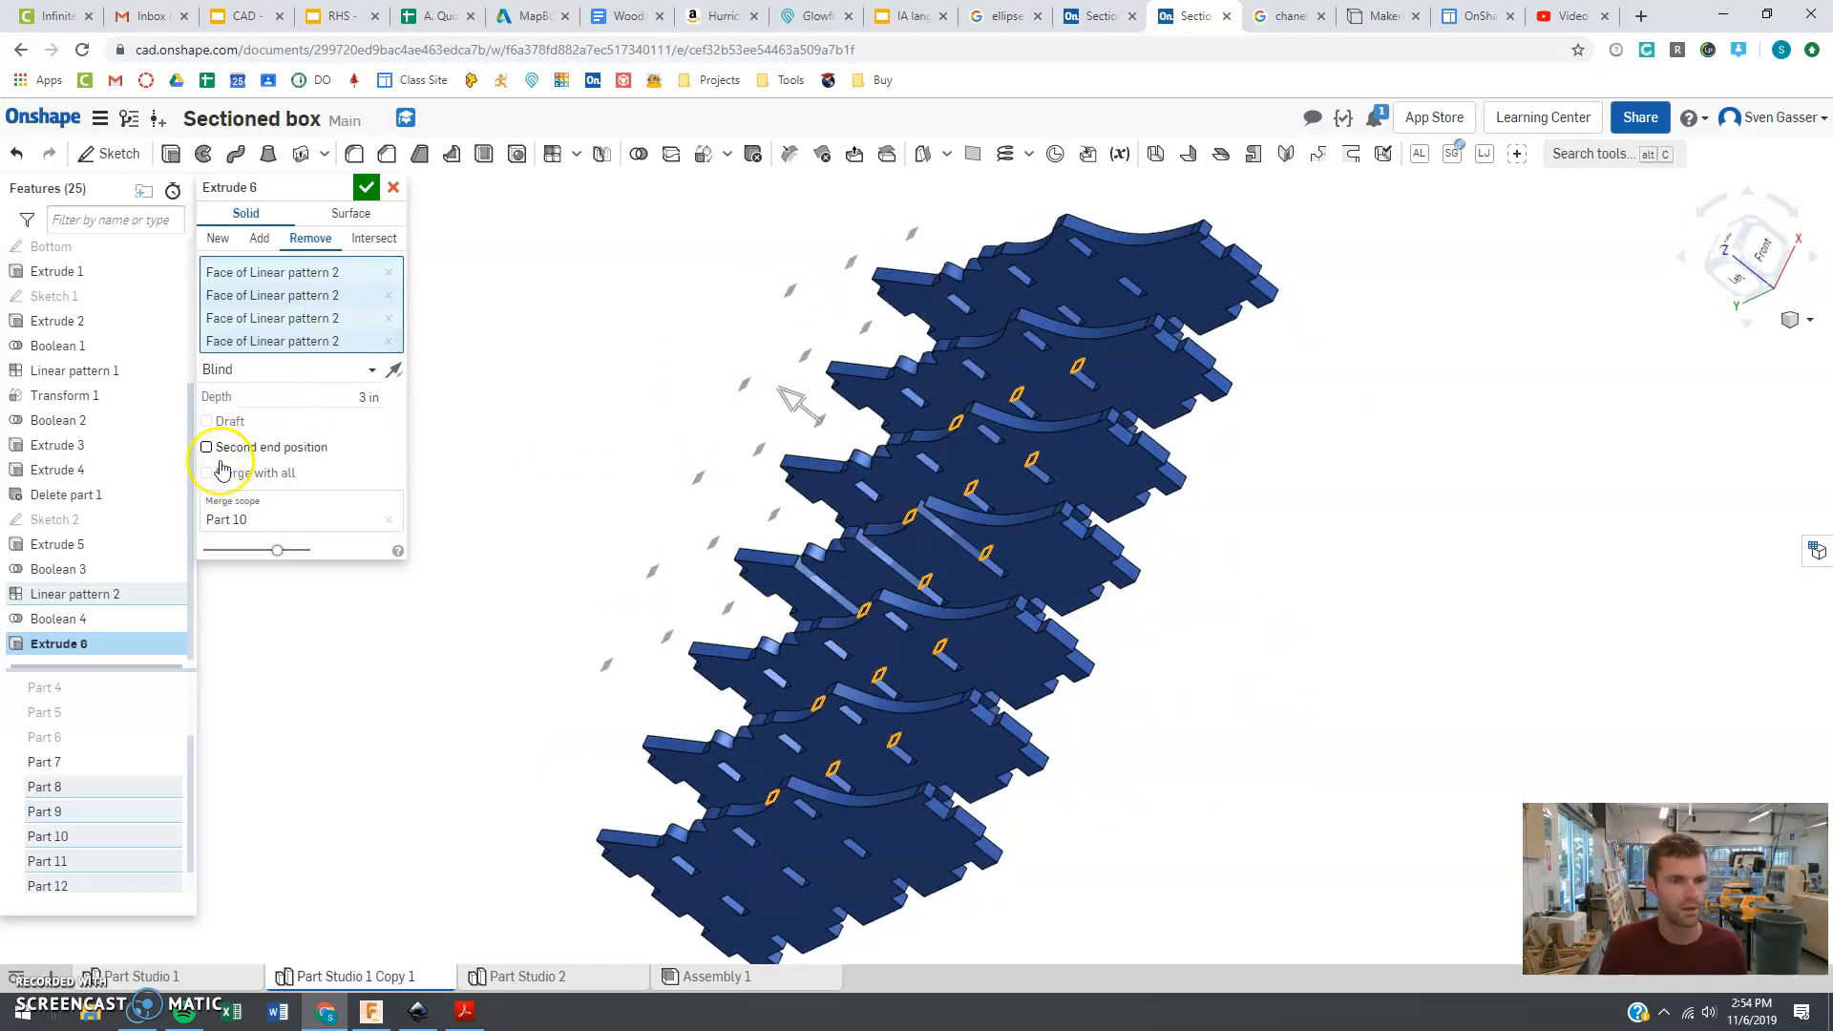
pyautogui.click(245, 519)
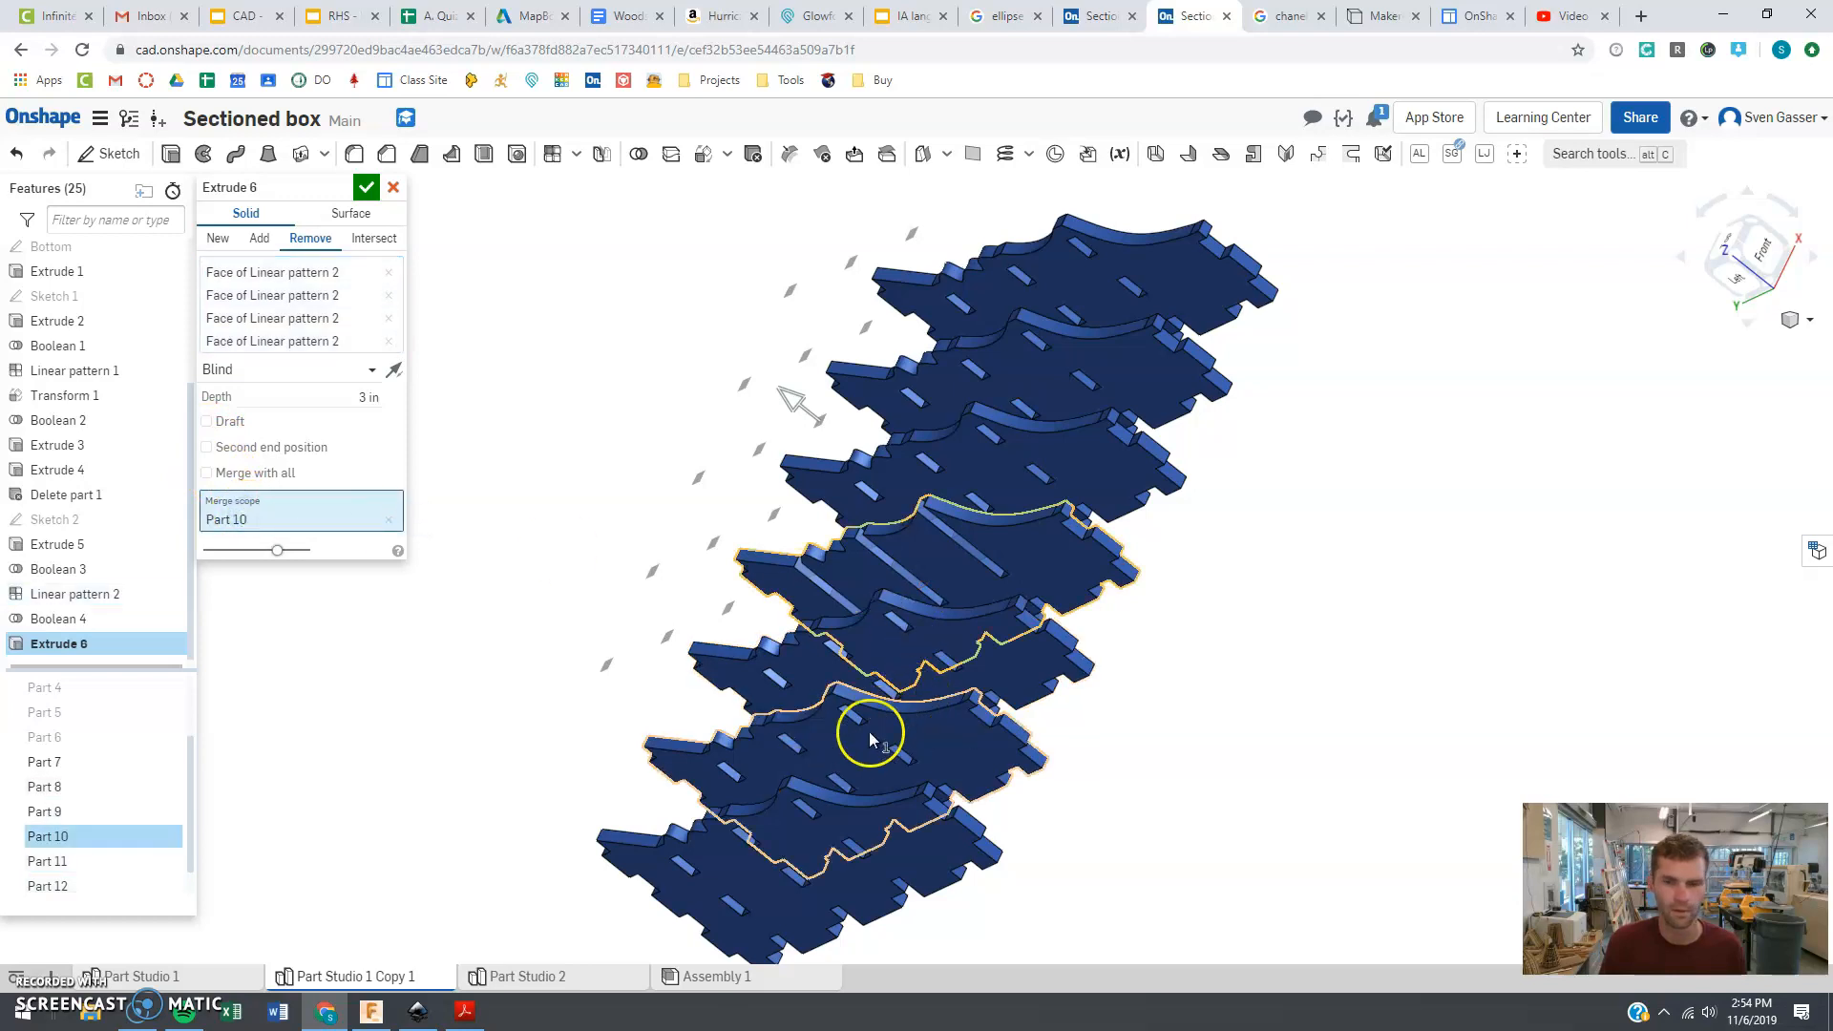
pyautogui.moveTo(532, 667); pyautogui.dragTo(469, 667, button='right')
pyautogui.click(847, 800)
pyautogui.doubleClick(946, 715)
pyautogui.click(1018, 582)
pyautogui.click(1062, 478)
pyautogui.click(1117, 396)
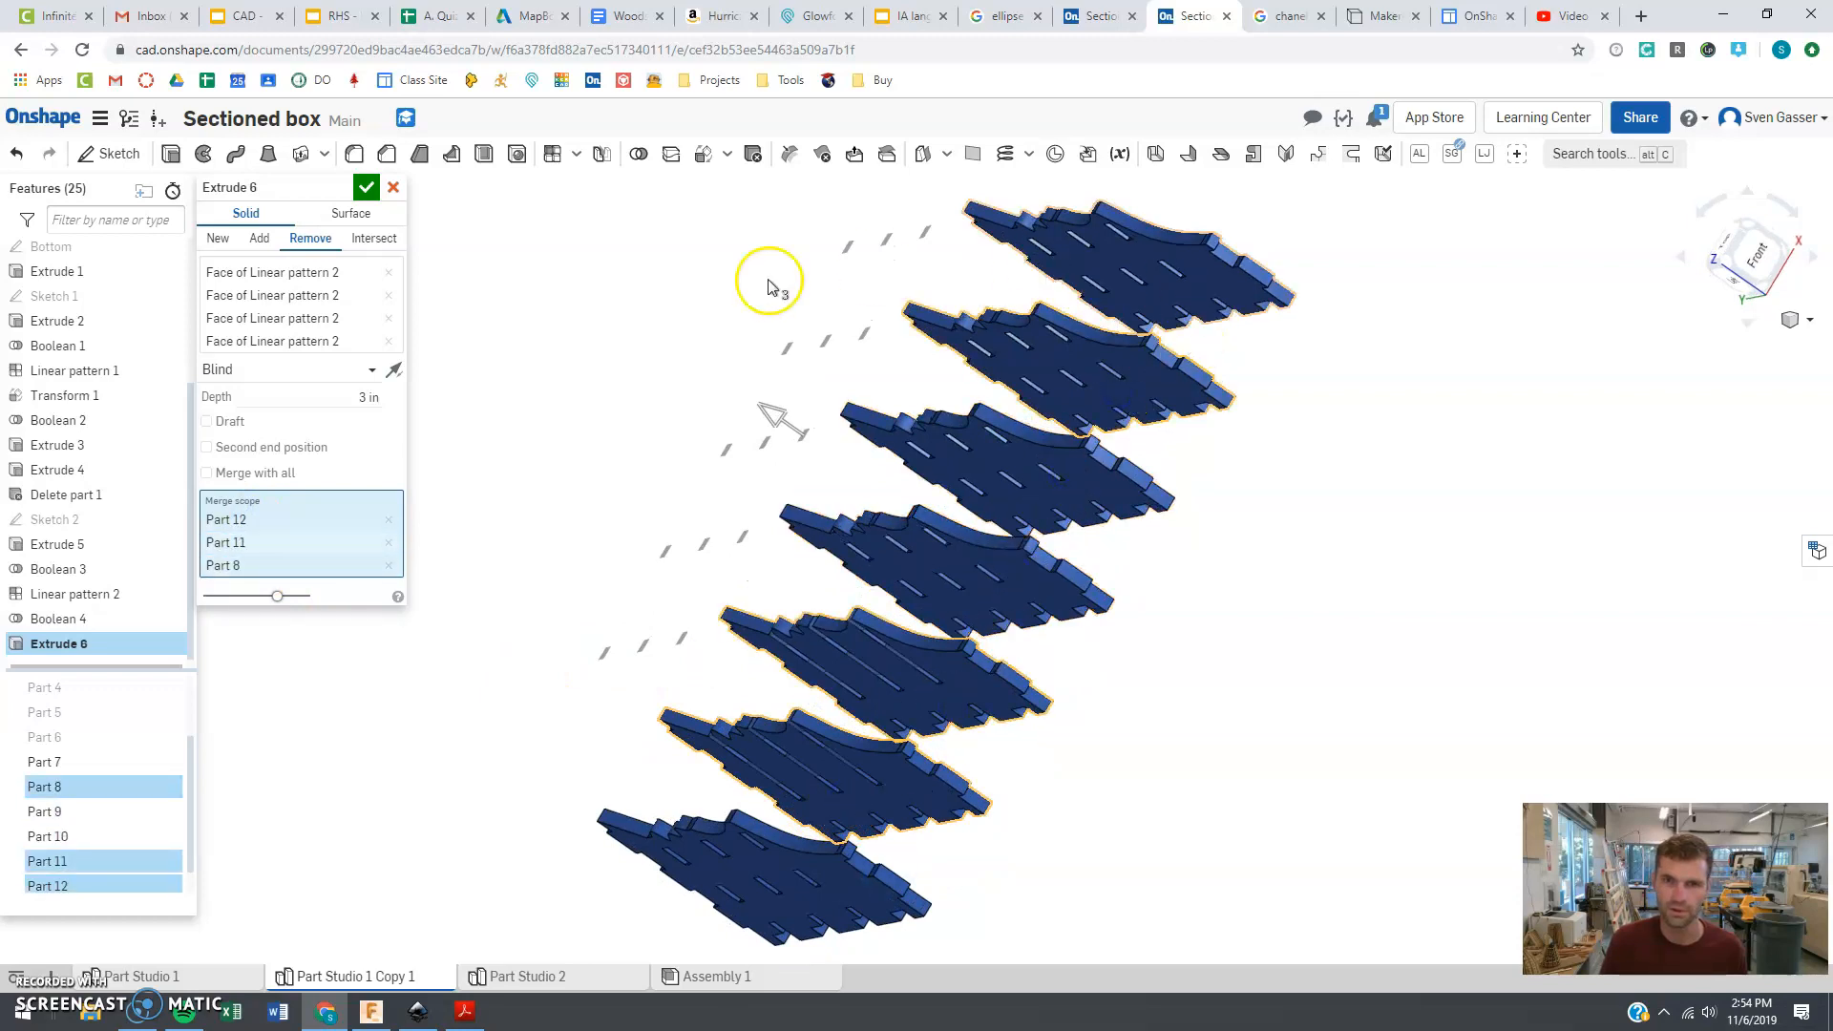
pyautogui.click(365, 189)
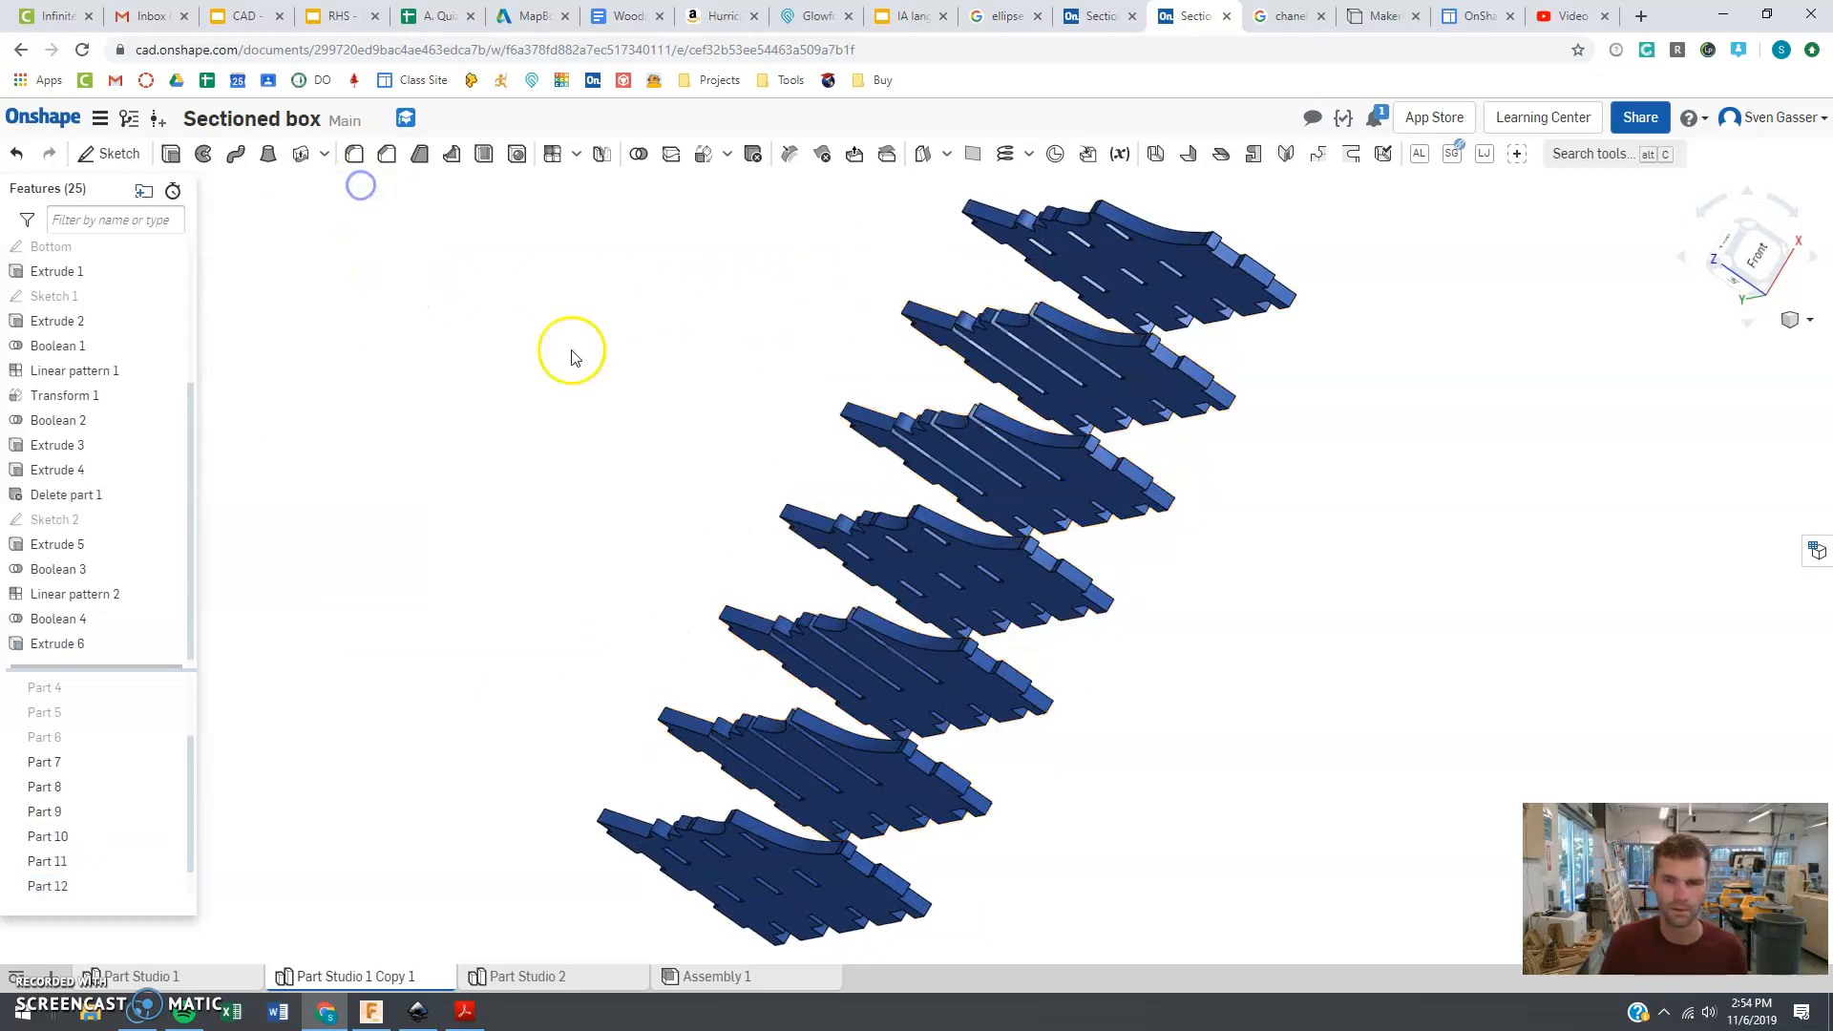
# - Add the middle shaped panel, Part 10, to the merge scope of Extrude 6 and finish the edit
pyautogui.moveTo(614, 570); pyautogui.dragTo(762, 539, button='right')
pyautogui.click(896, 633)
pyautogui.click(65, 649)
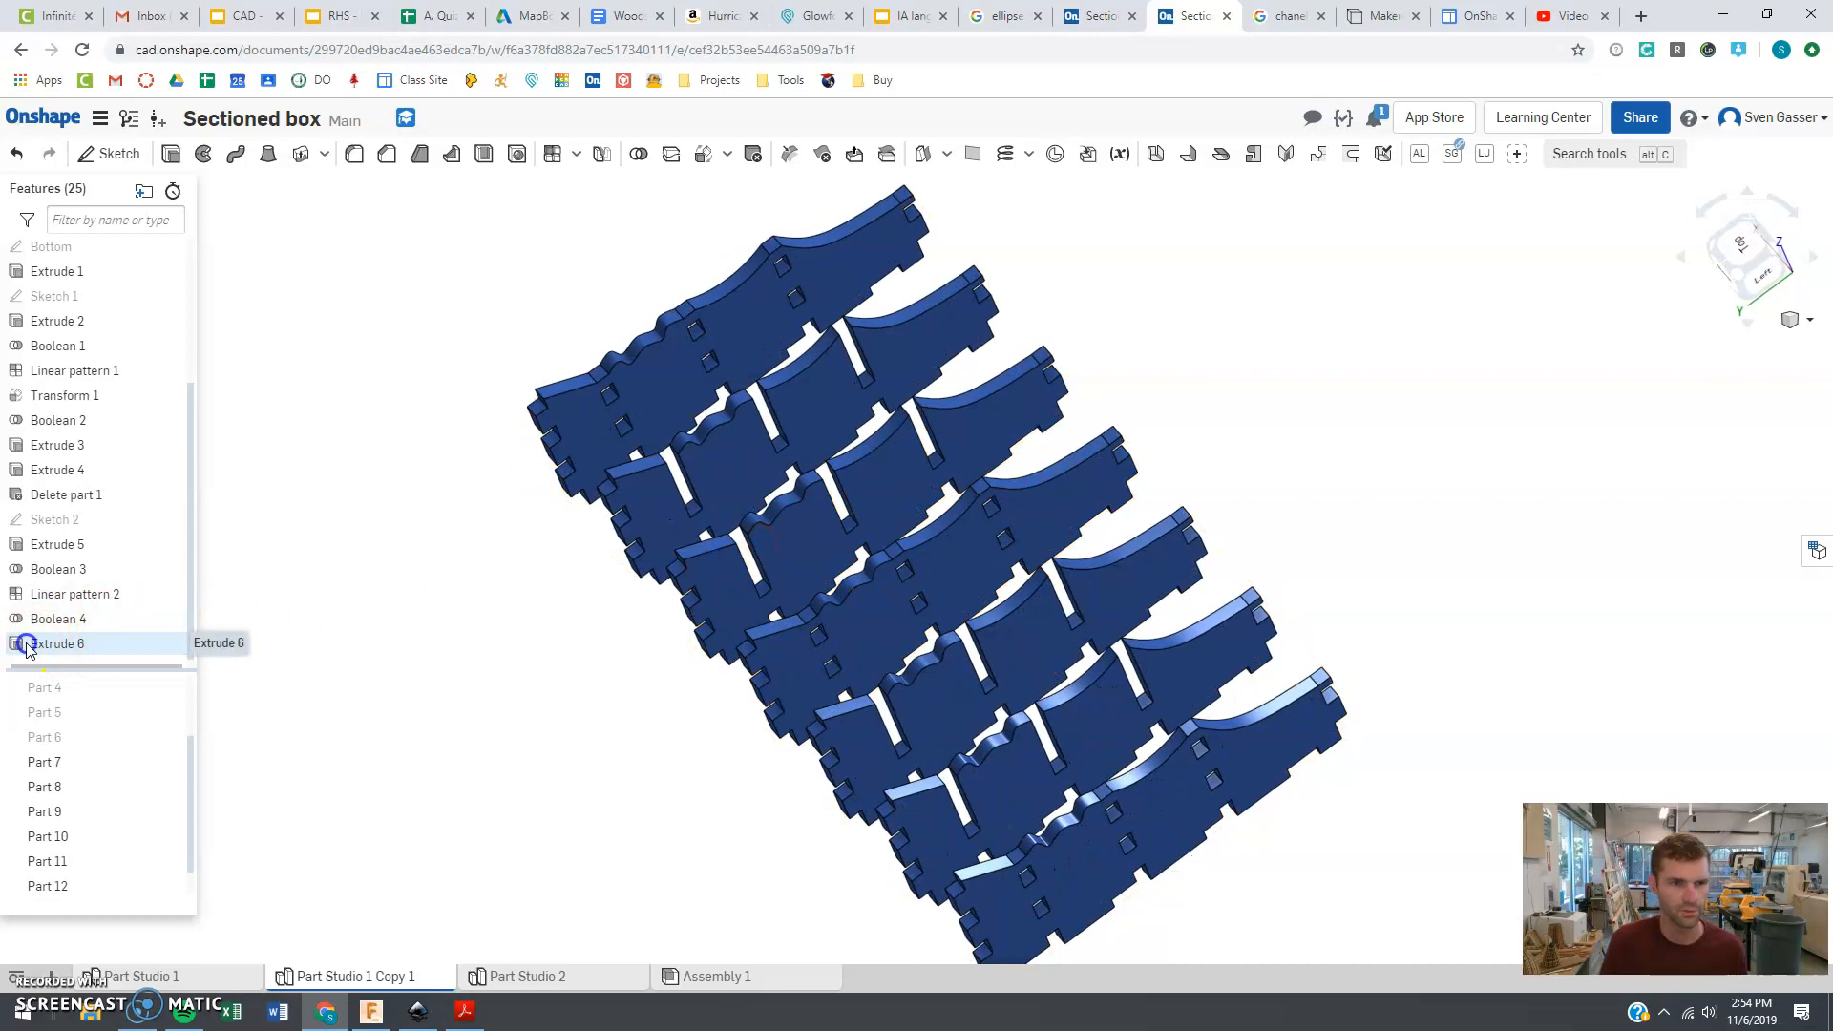
pyautogui.doubleClick(26, 648)
pyautogui.moveTo(917, 692); pyautogui.dragTo(936, 792, button='right')
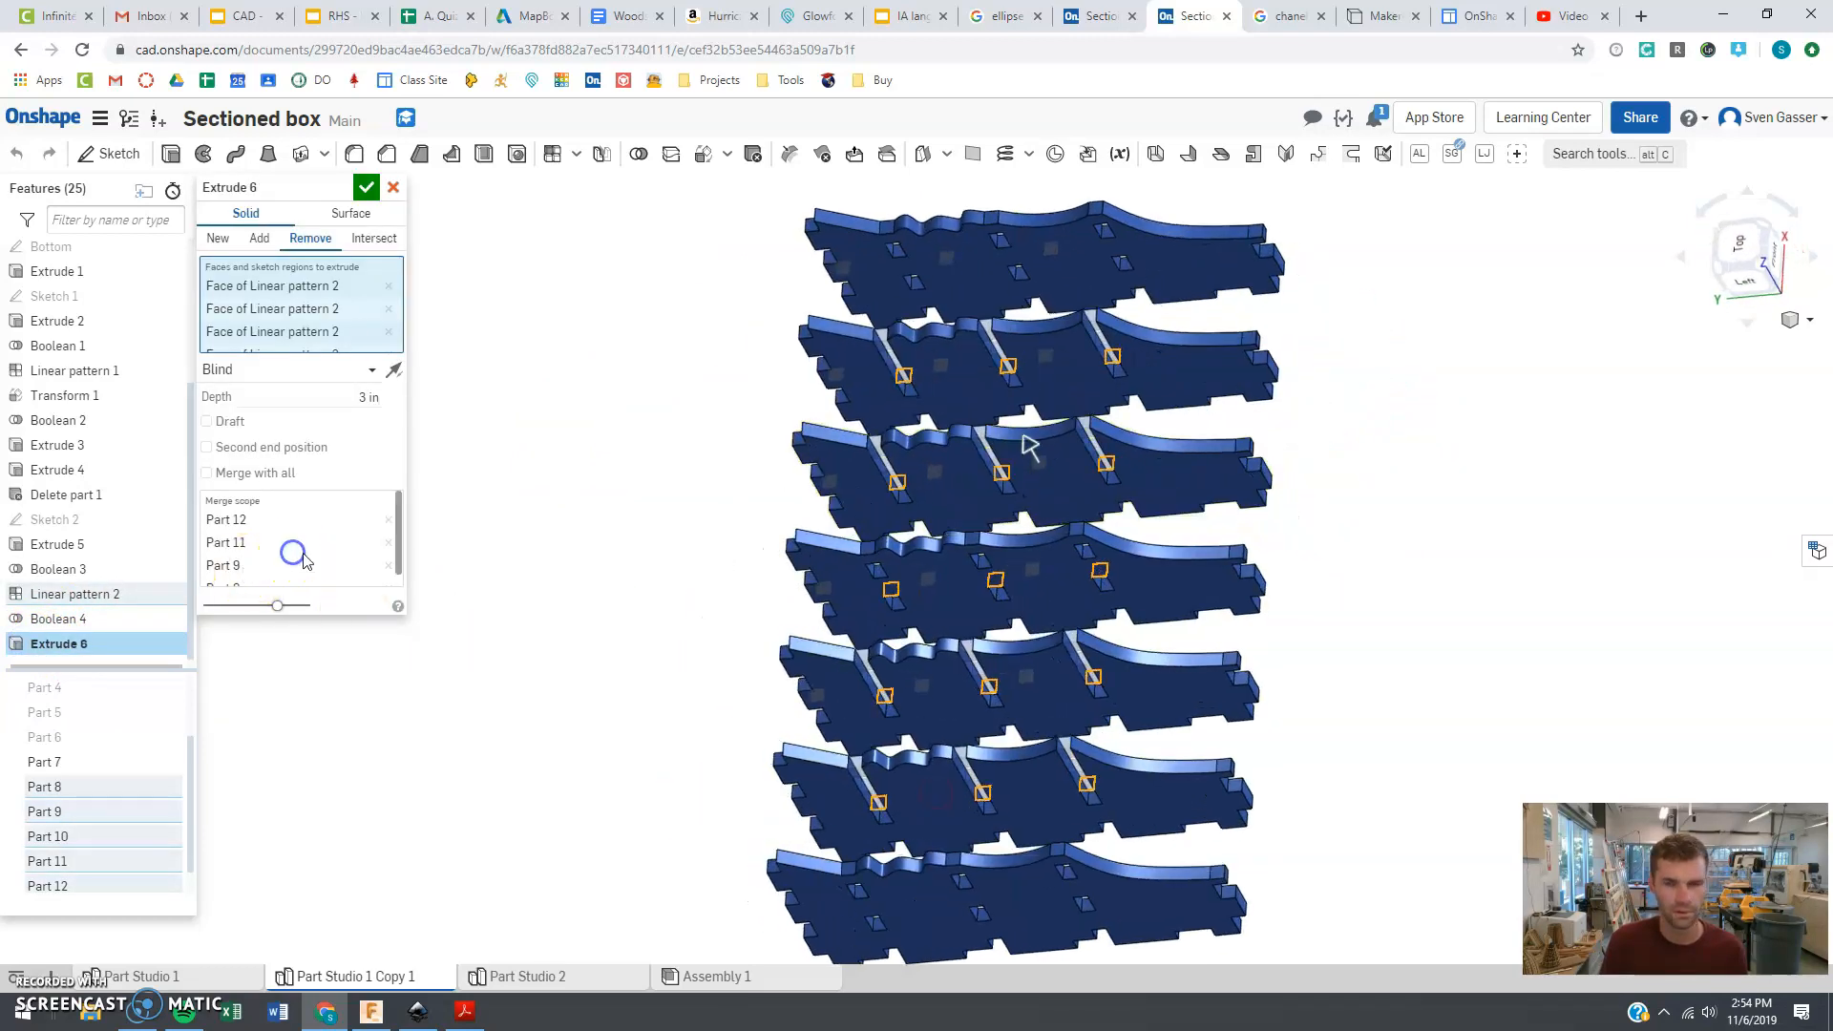
pyautogui.click(303, 561)
pyautogui.click(1155, 602)
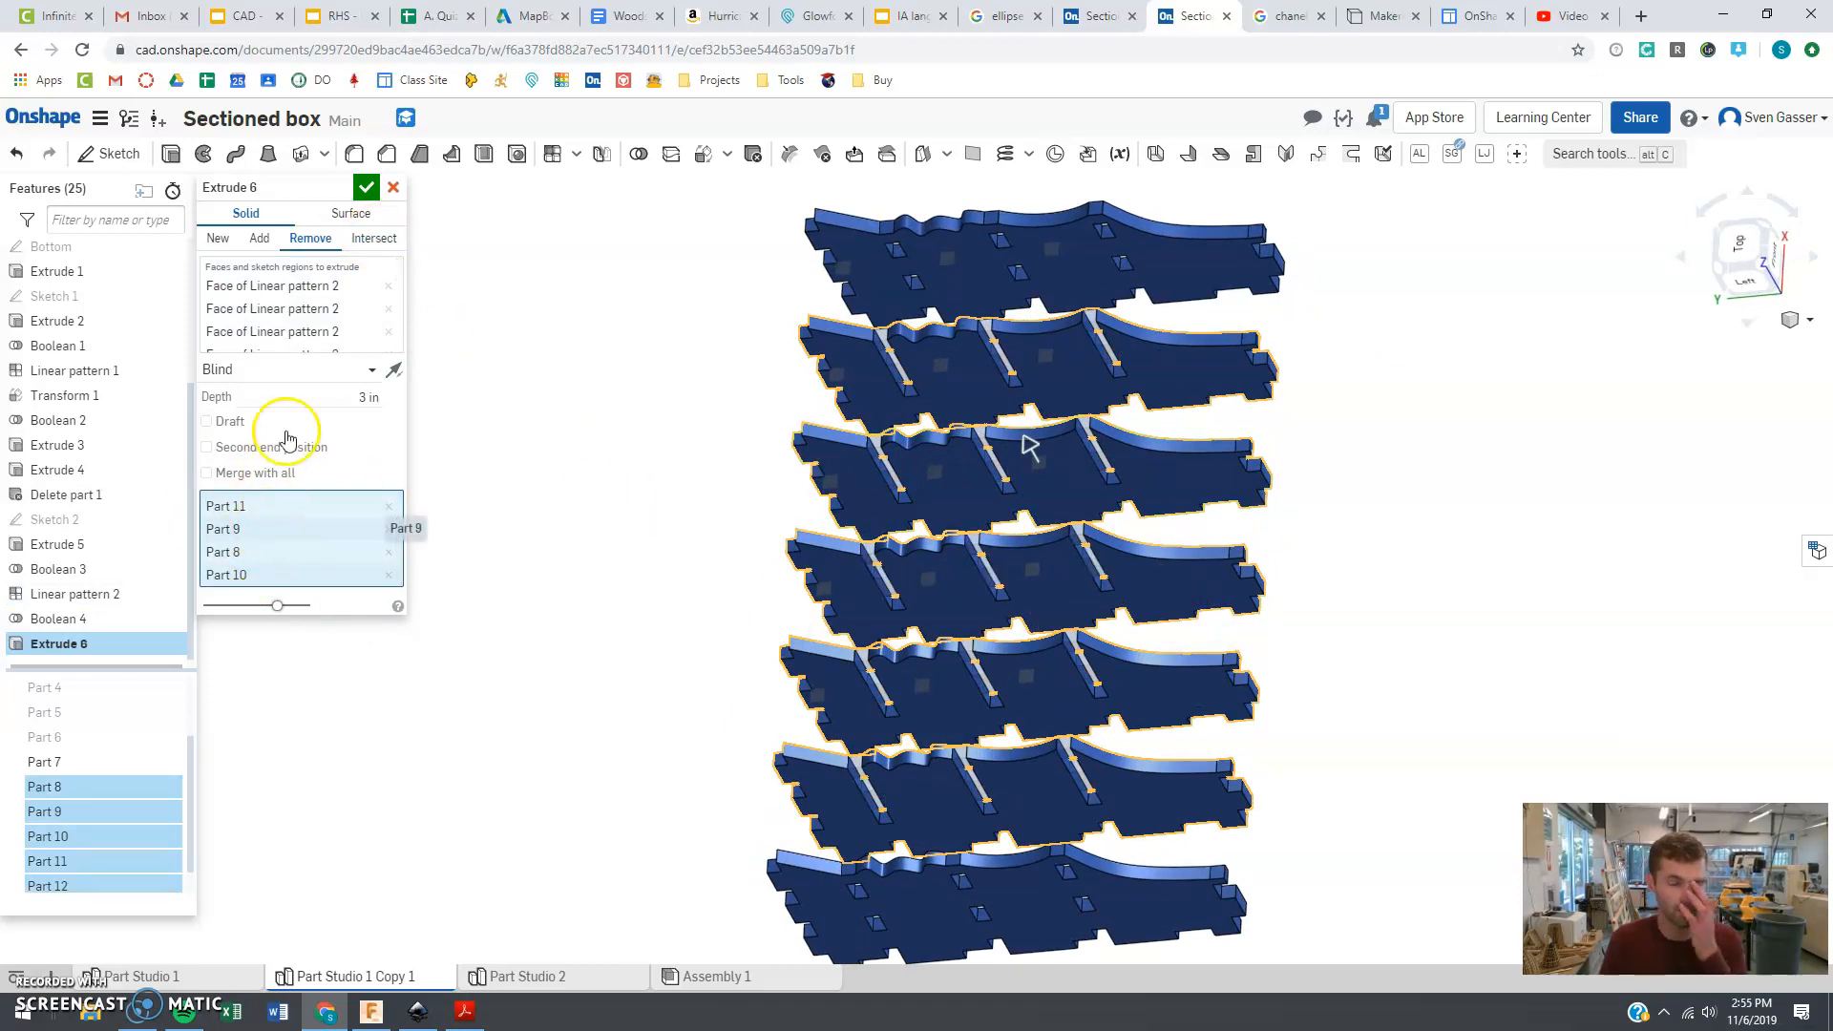
pyautogui.click(366, 189)
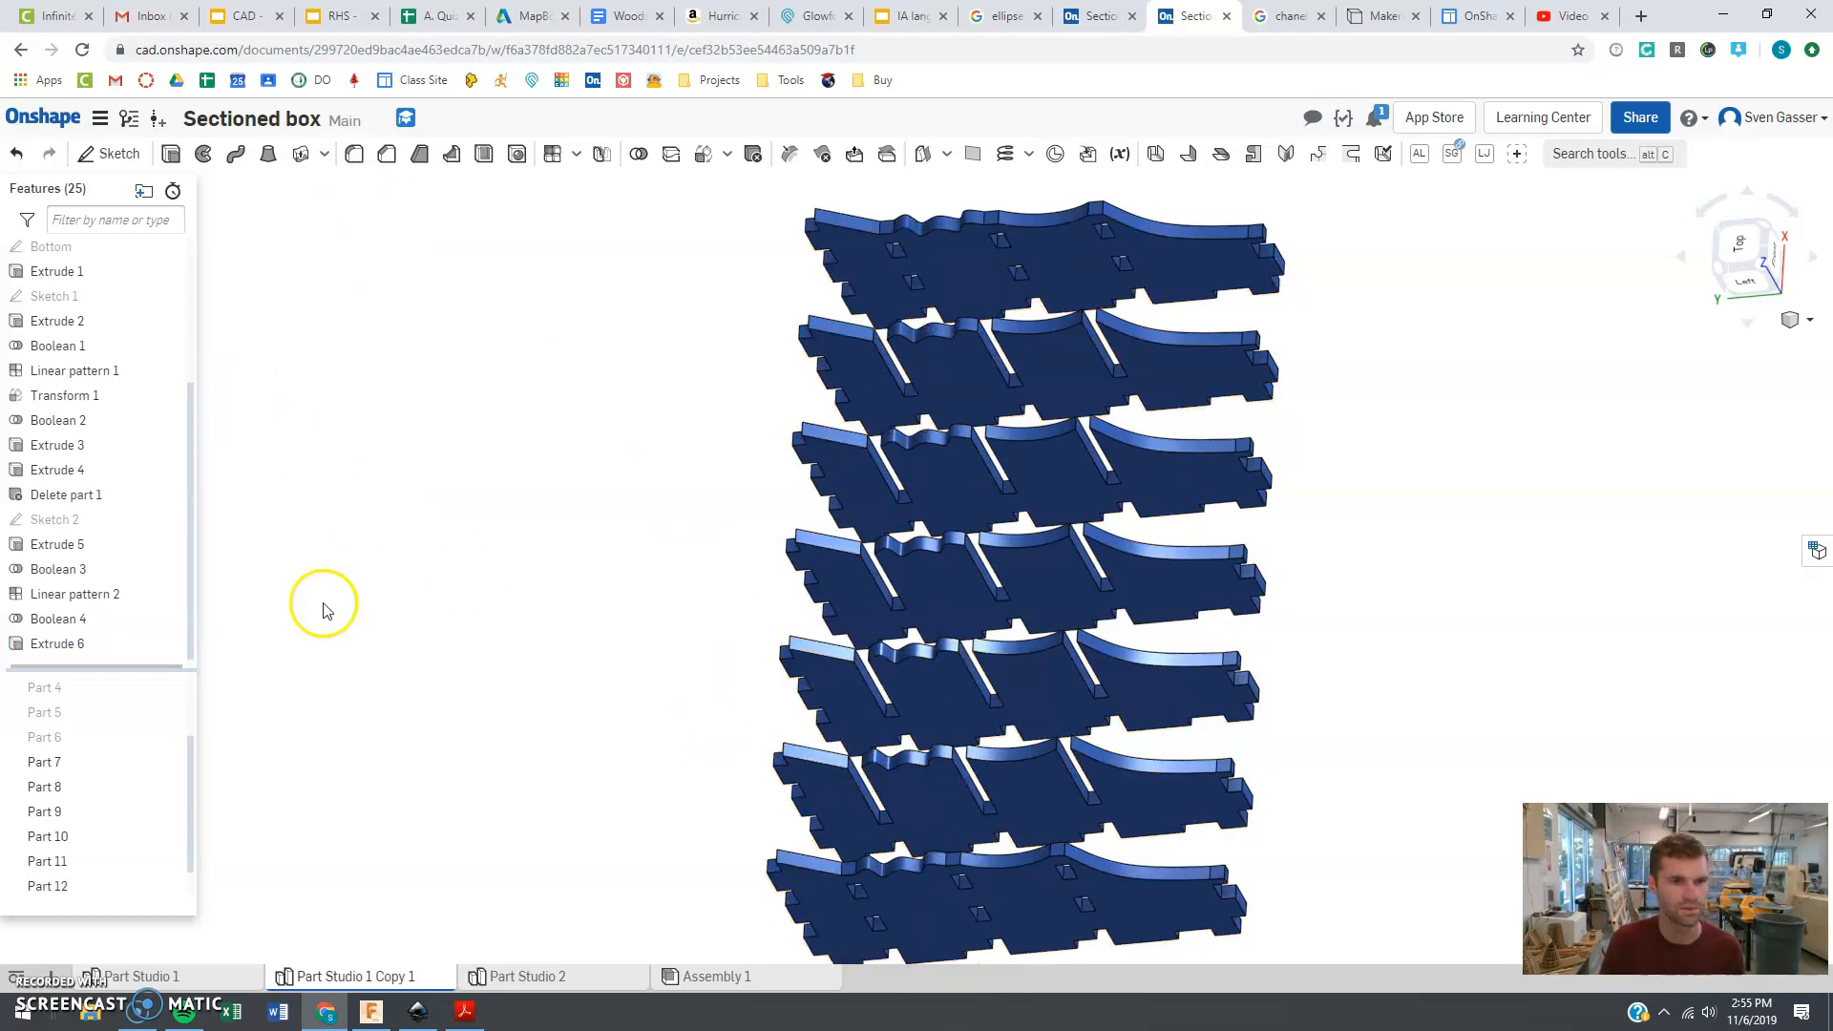
# - Show all parts of the box again and hide the bottom panel, Part 1
pyautogui.rightClick(127, 740)
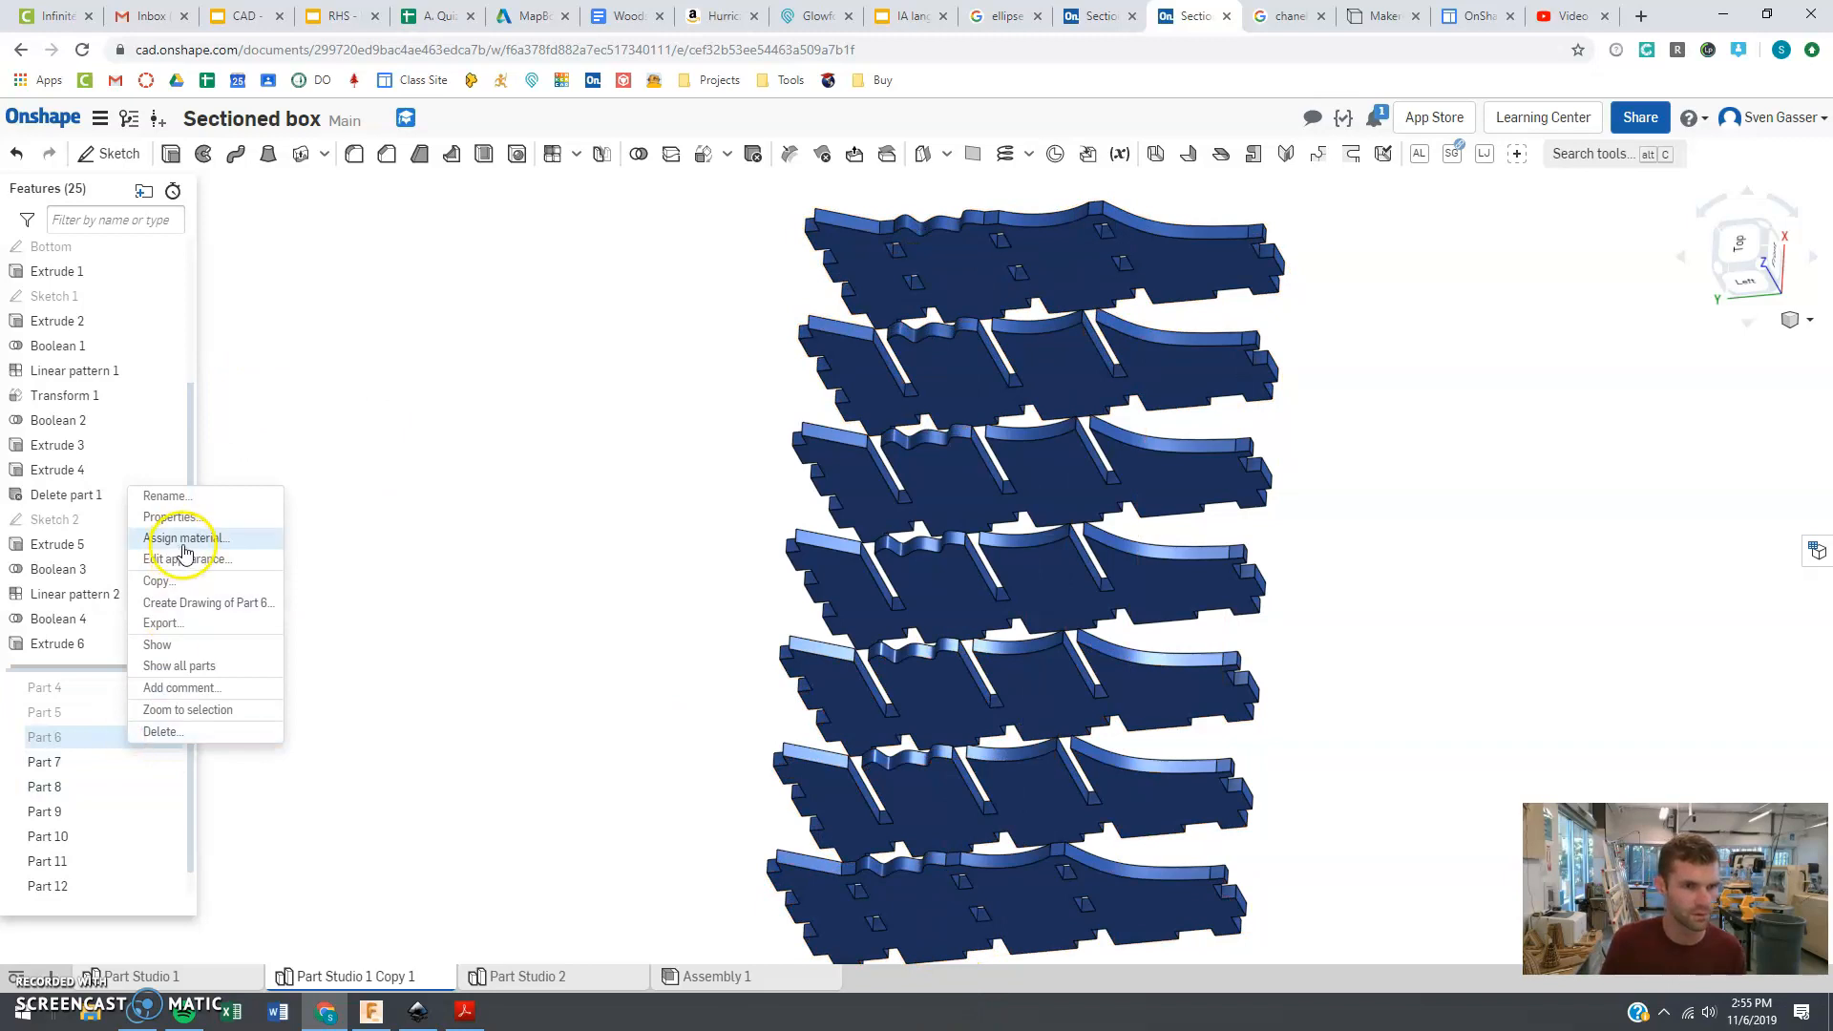
pyautogui.click(84, 720)
pyautogui.scroll(1, 84, 722)
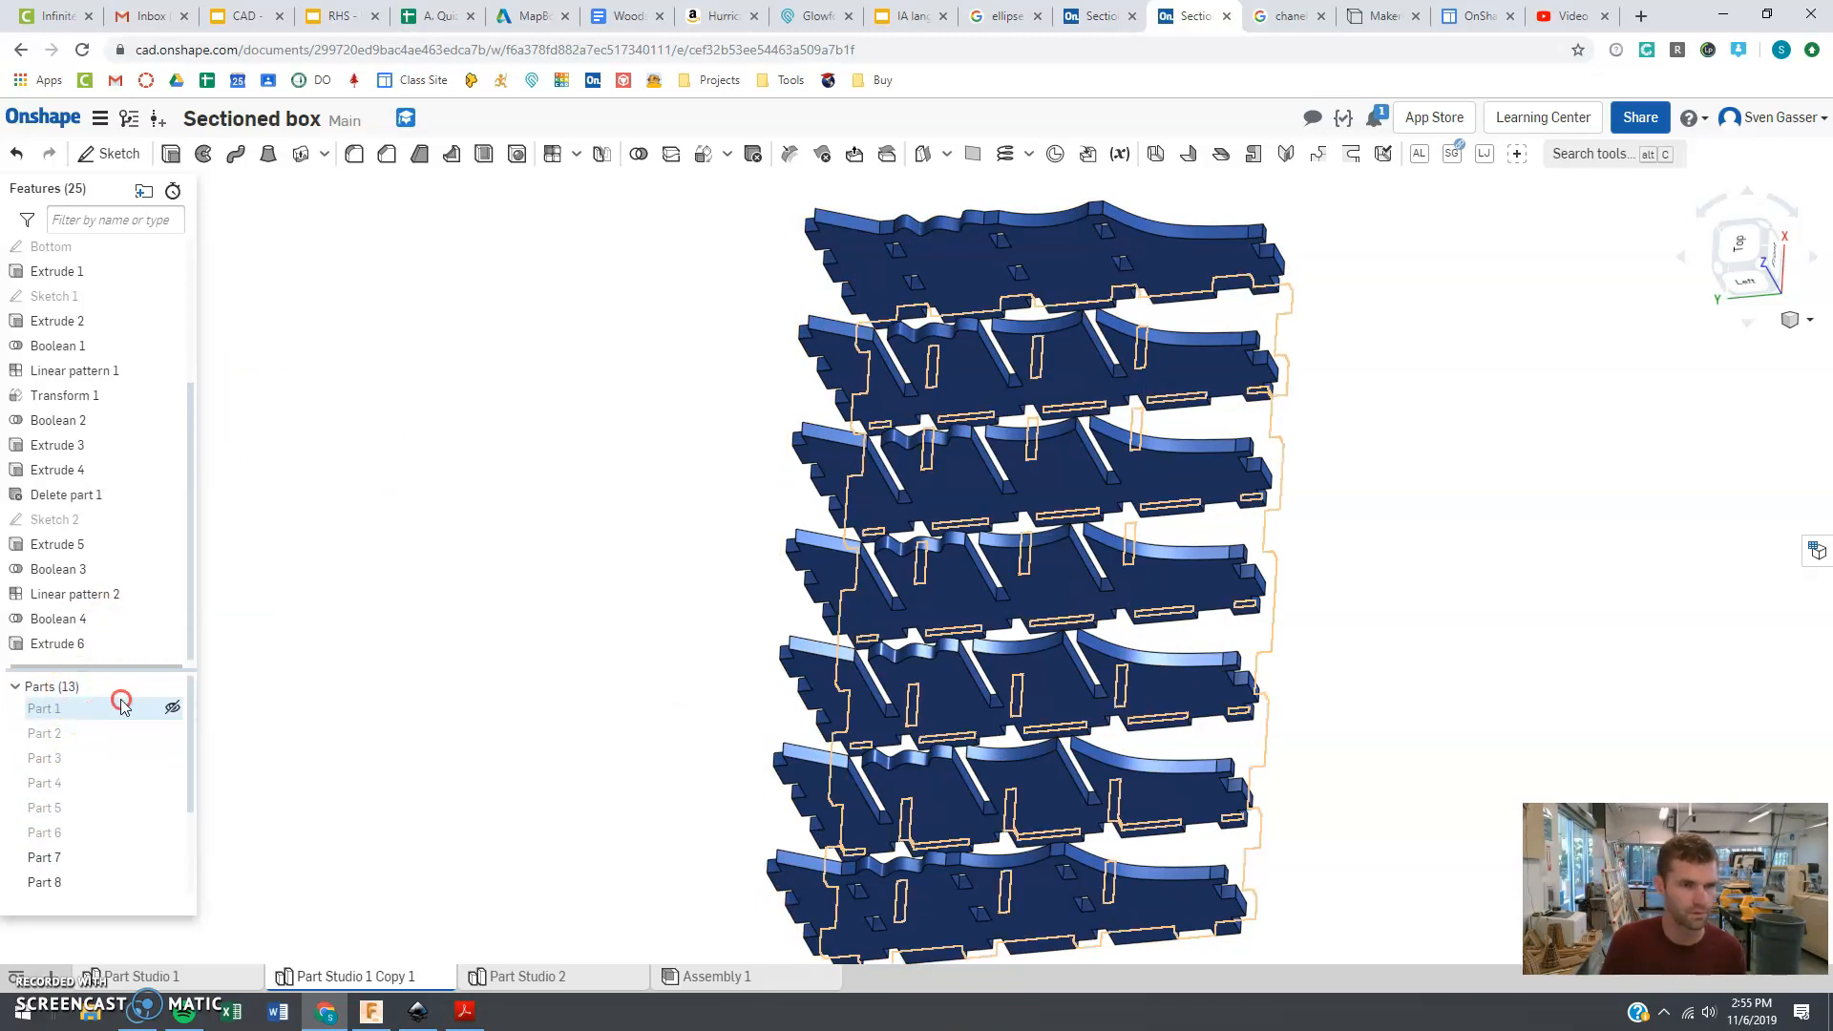
pyautogui.rightClick(121, 708)
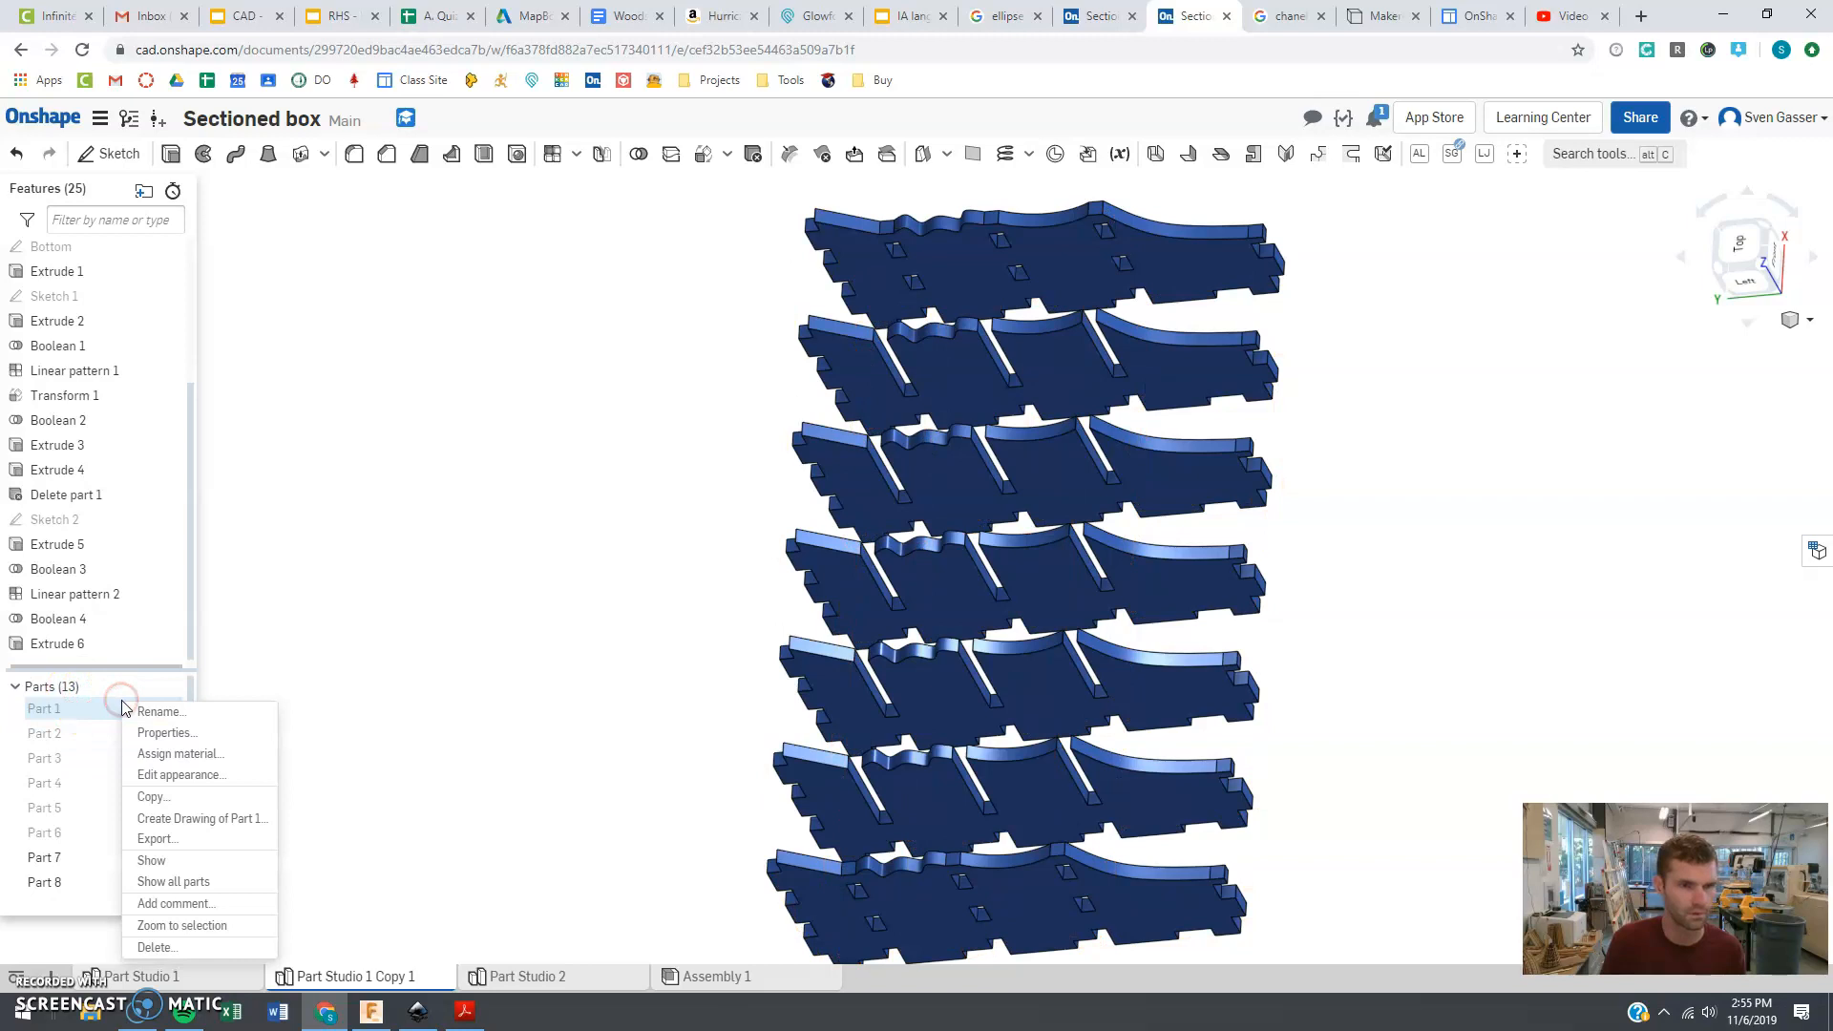
pyautogui.click(175, 882)
pyautogui.moveTo(512, 655); pyautogui.dragTo(557, 726, button='right')
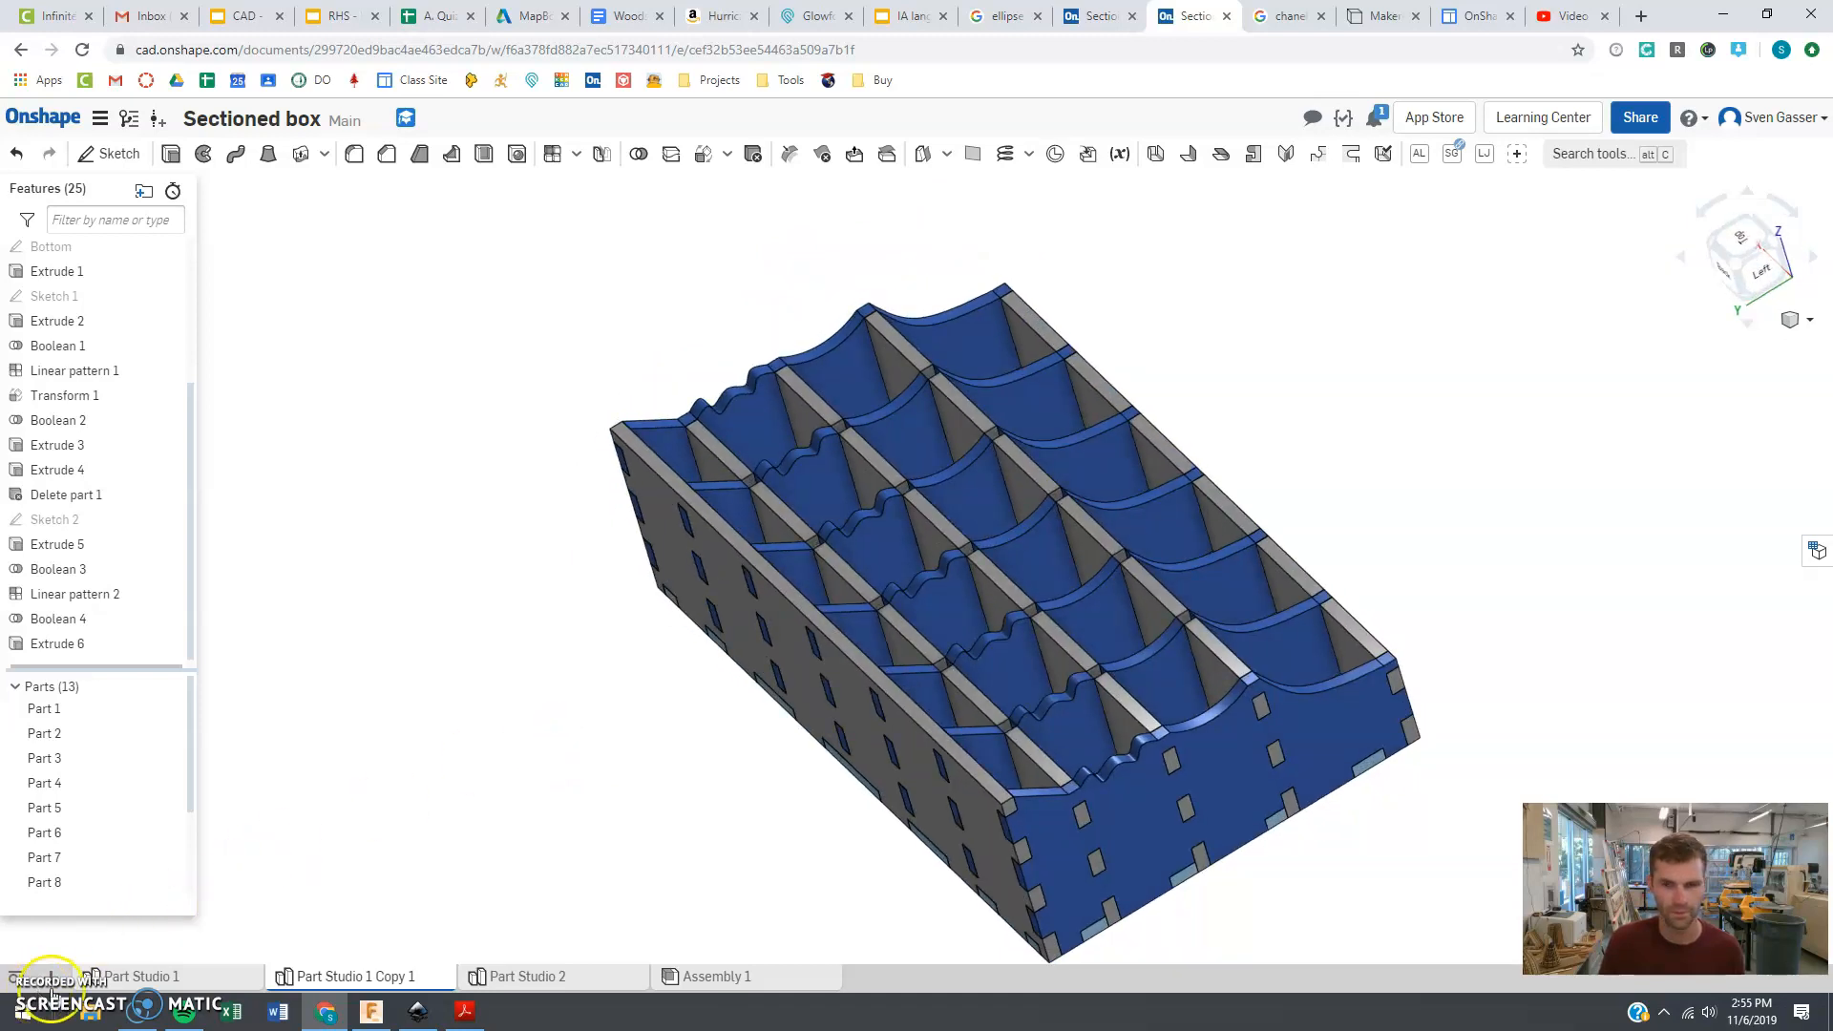
pyautogui.scroll(-2, 740, 775)
pyautogui.scroll(4, 1079, 769)
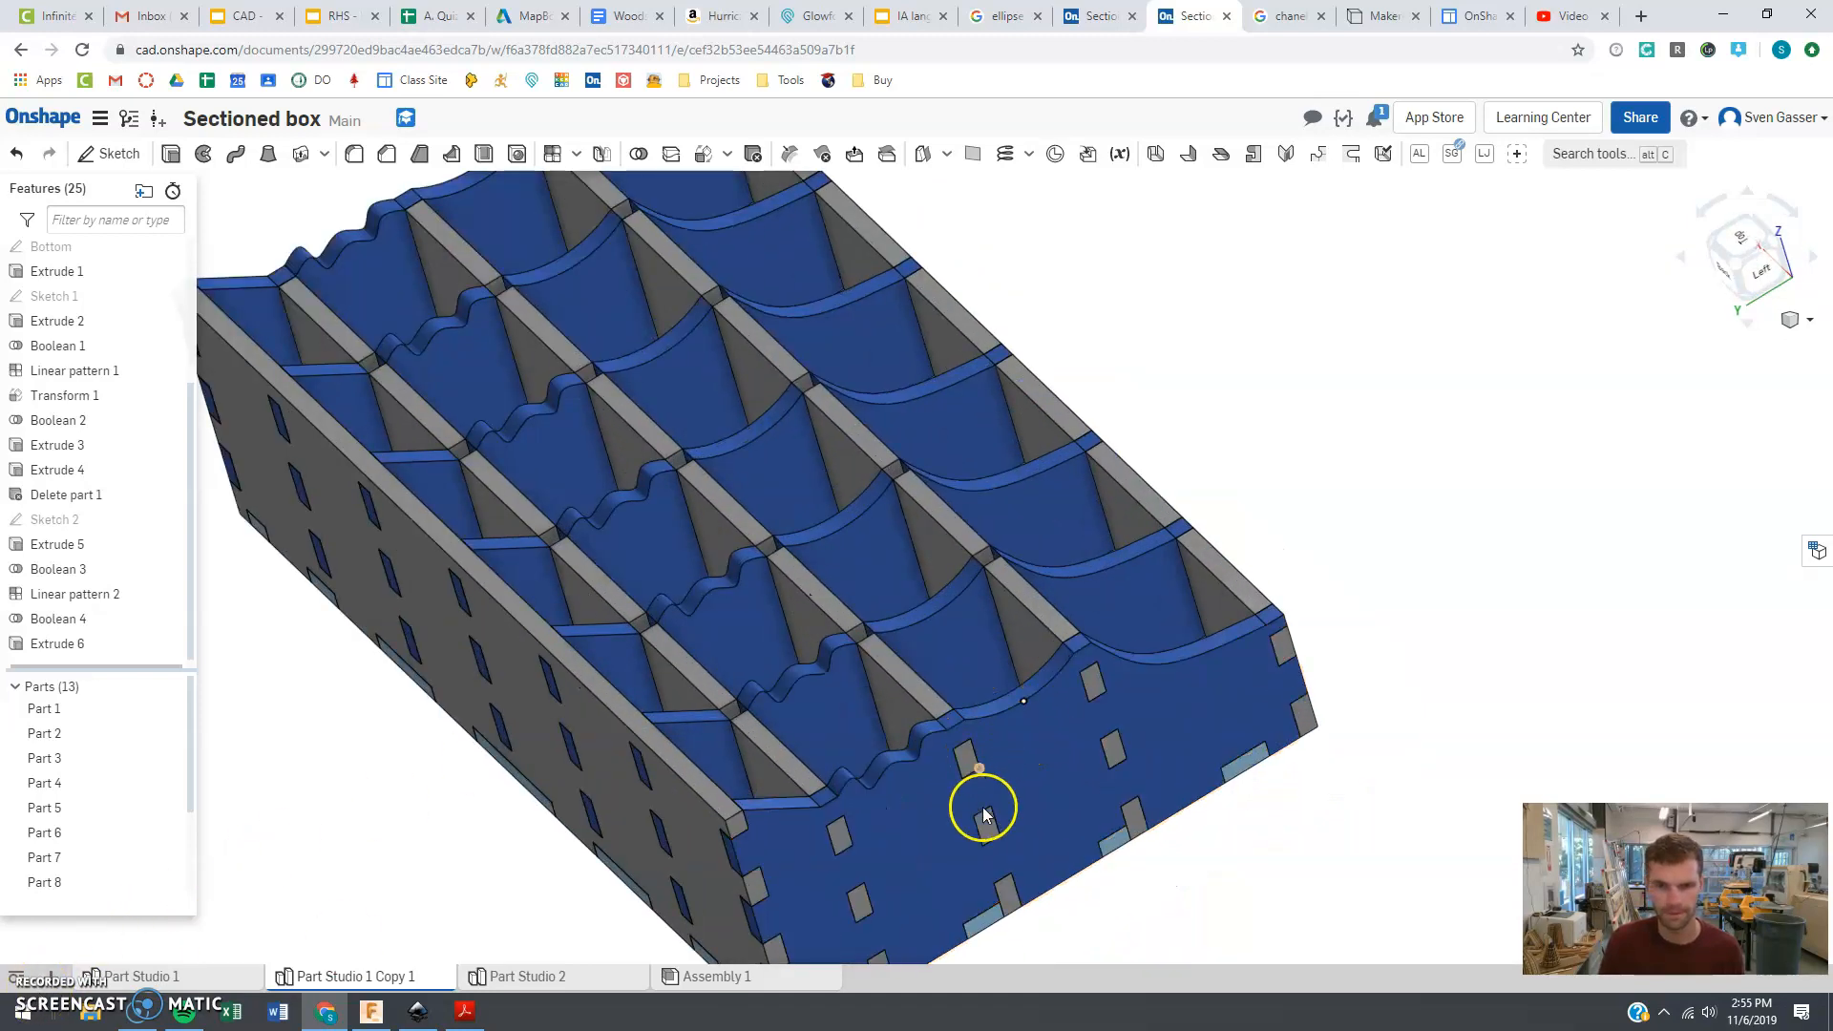
pyautogui.moveTo(794, 625); pyautogui.dragTo(853, 674, button='right')
pyautogui.moveTo(406, 720); pyautogui.dragTo(439, 751, button='right')
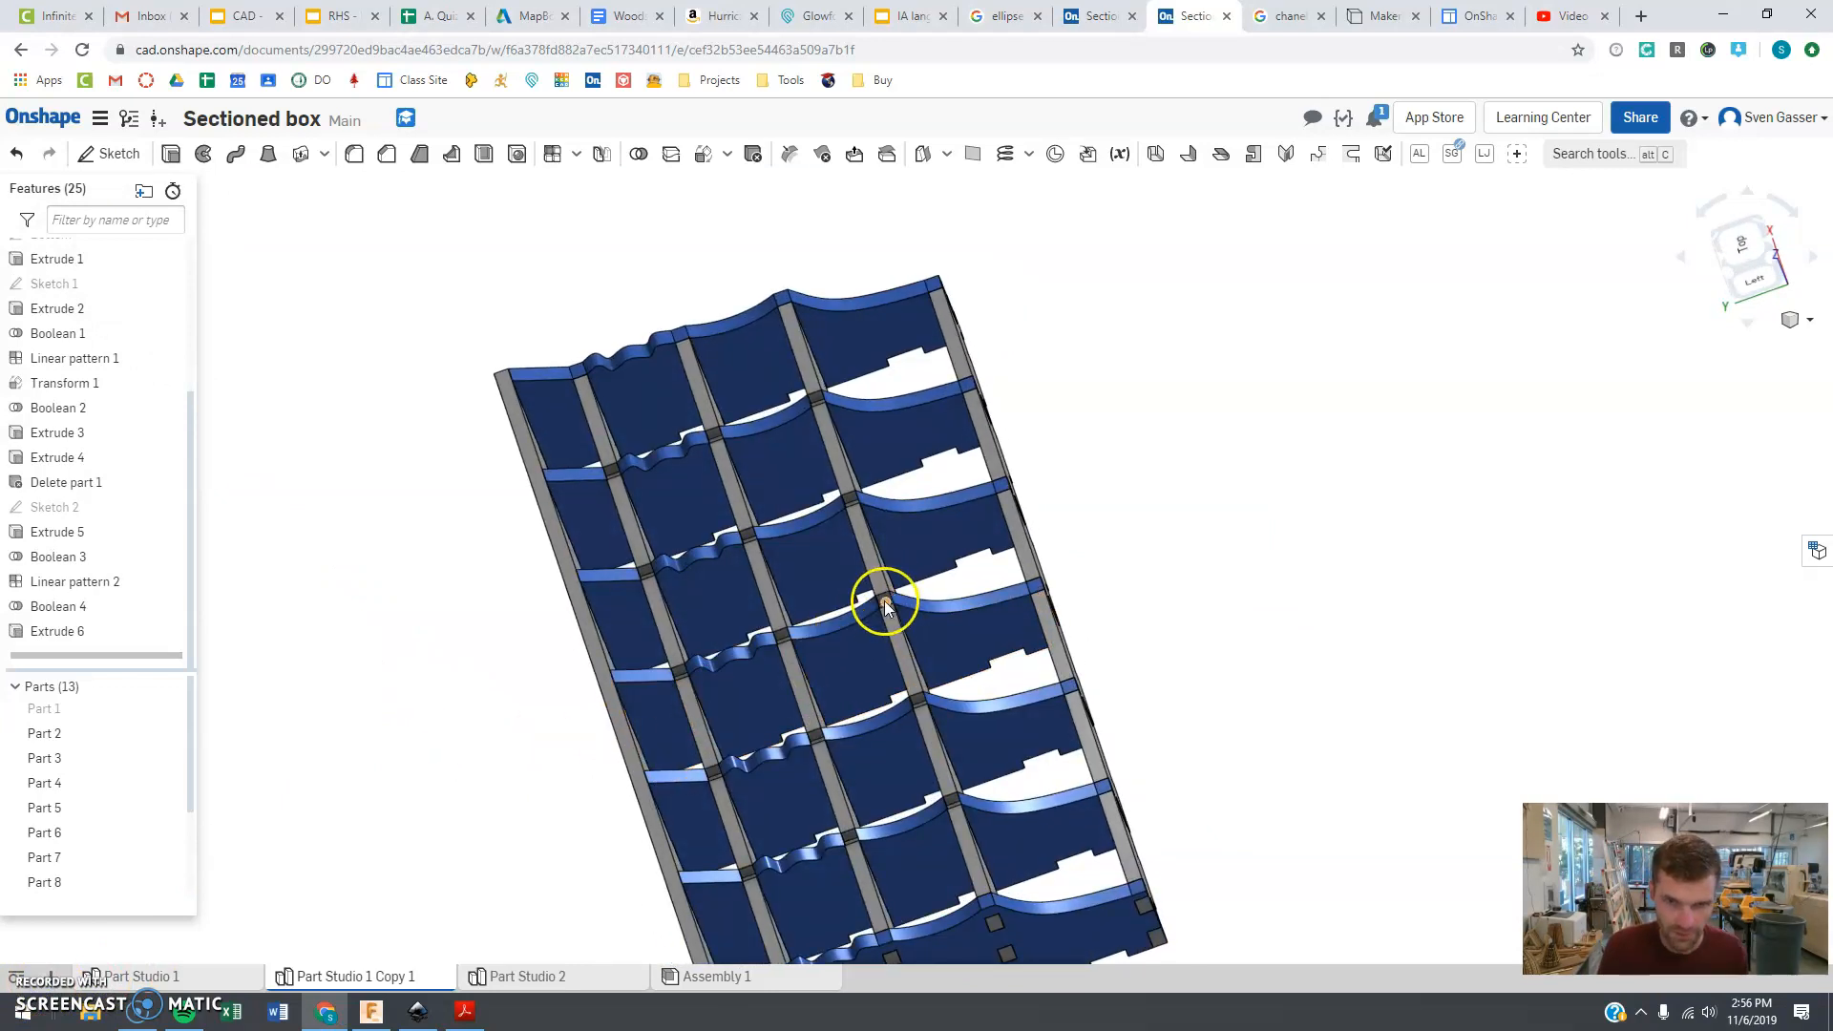
# - Reverse the direction of the Extrude 6 cut so the inner panels' slots open through their bottom edges
pyautogui.click(60, 634)
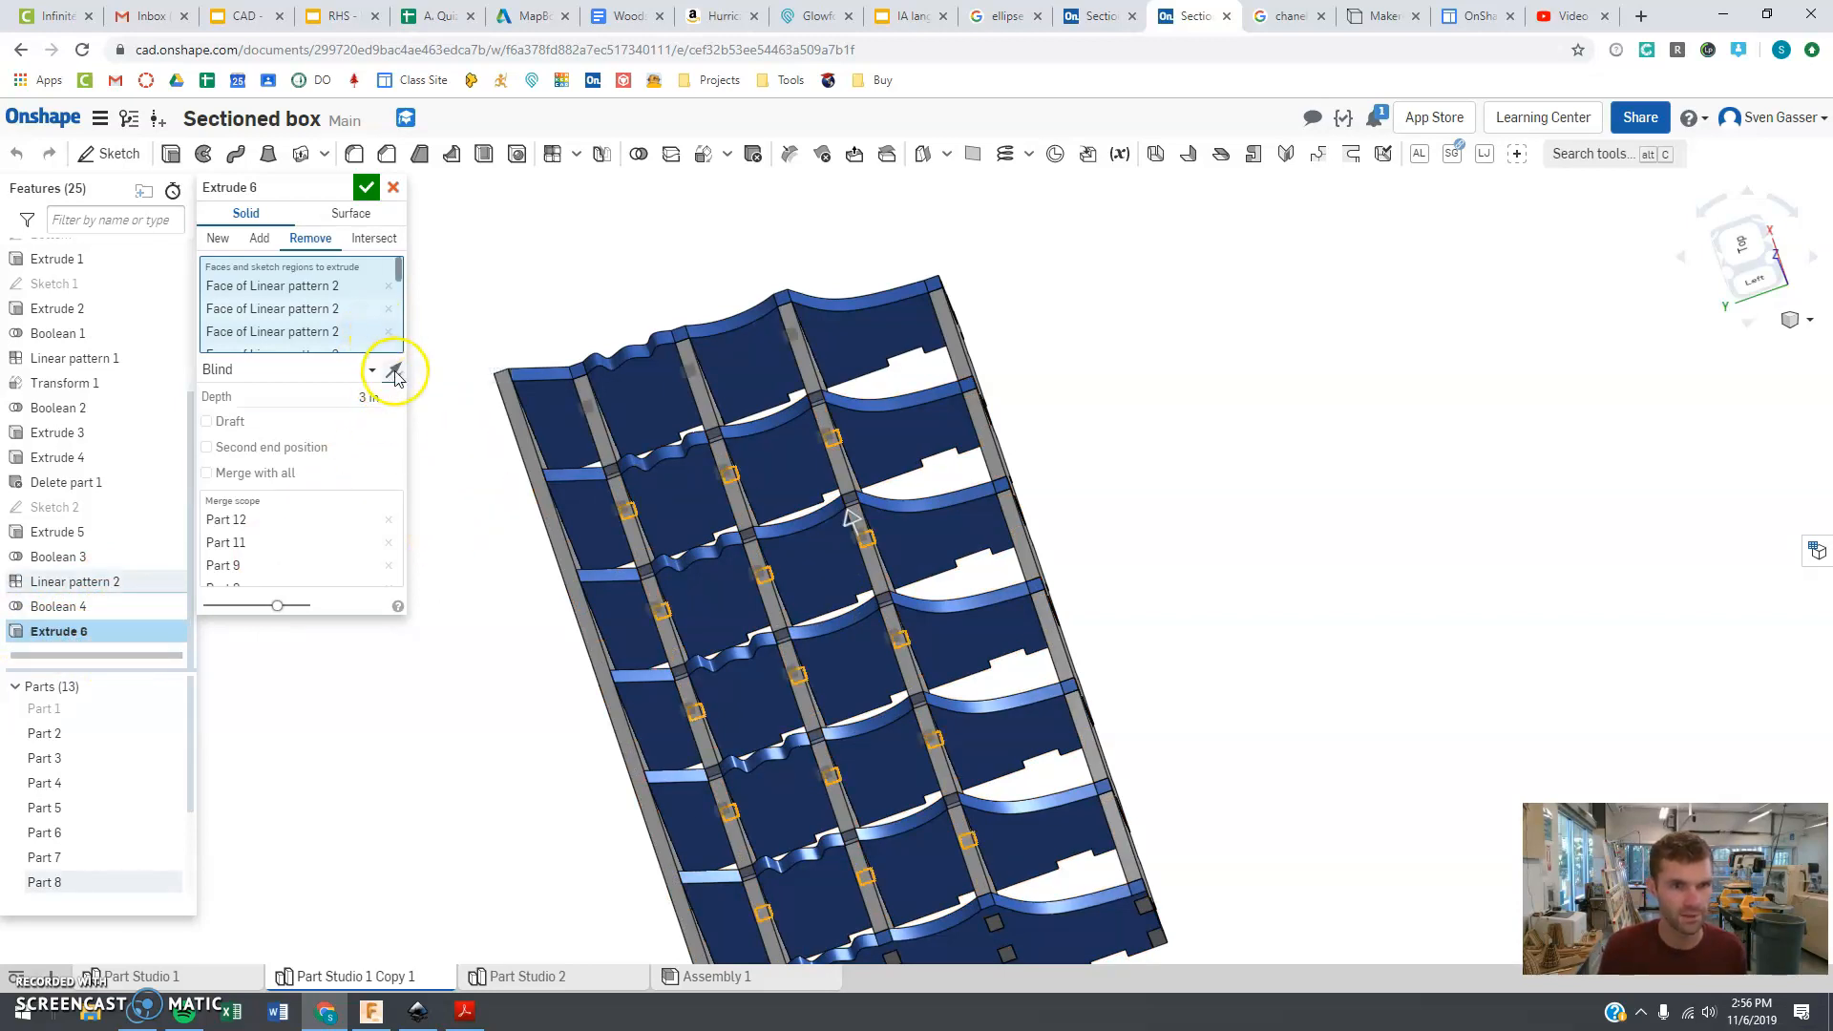
pyautogui.moveTo(680, 705); pyautogui.dragTo(616, 613, button='right')
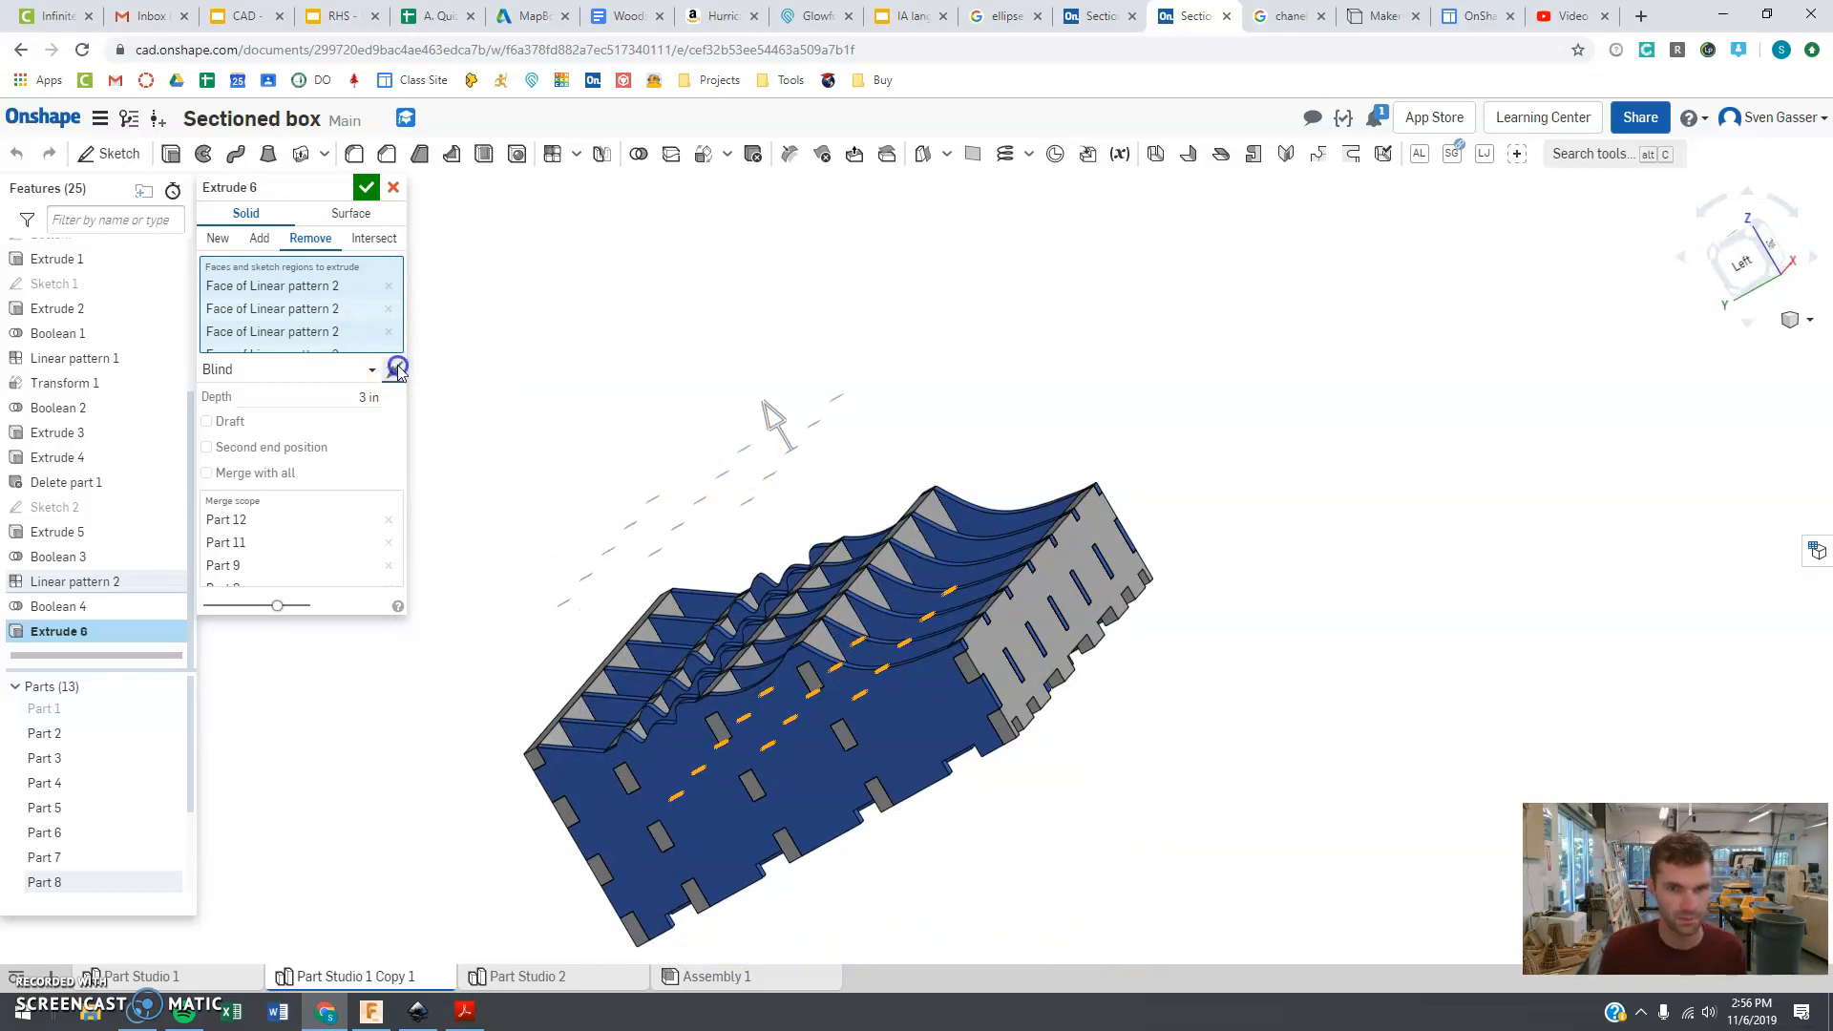
pyautogui.moveTo(581, 646)
pyautogui.mouseDown(button='right')
pyautogui.moveTo(541, 614)
pyautogui.moveTo(547, 638)
pyautogui.mouseUp(button='right')
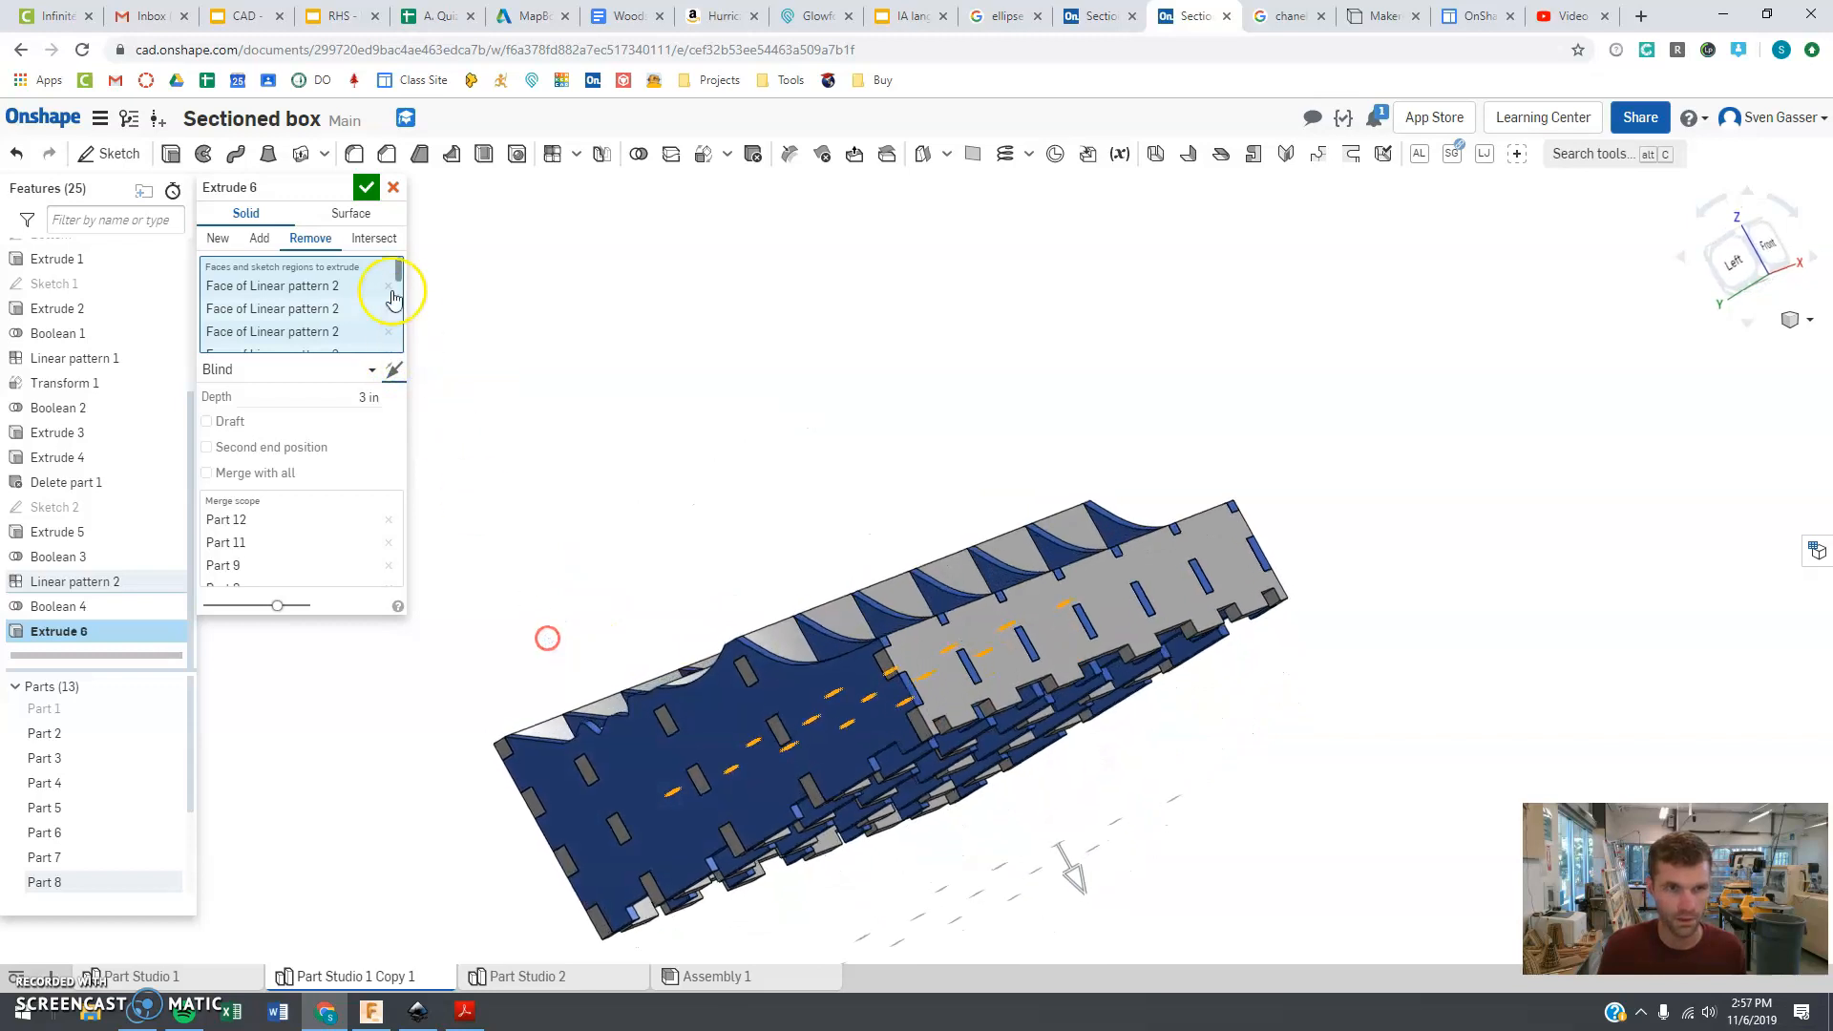
pyautogui.click(367, 189)
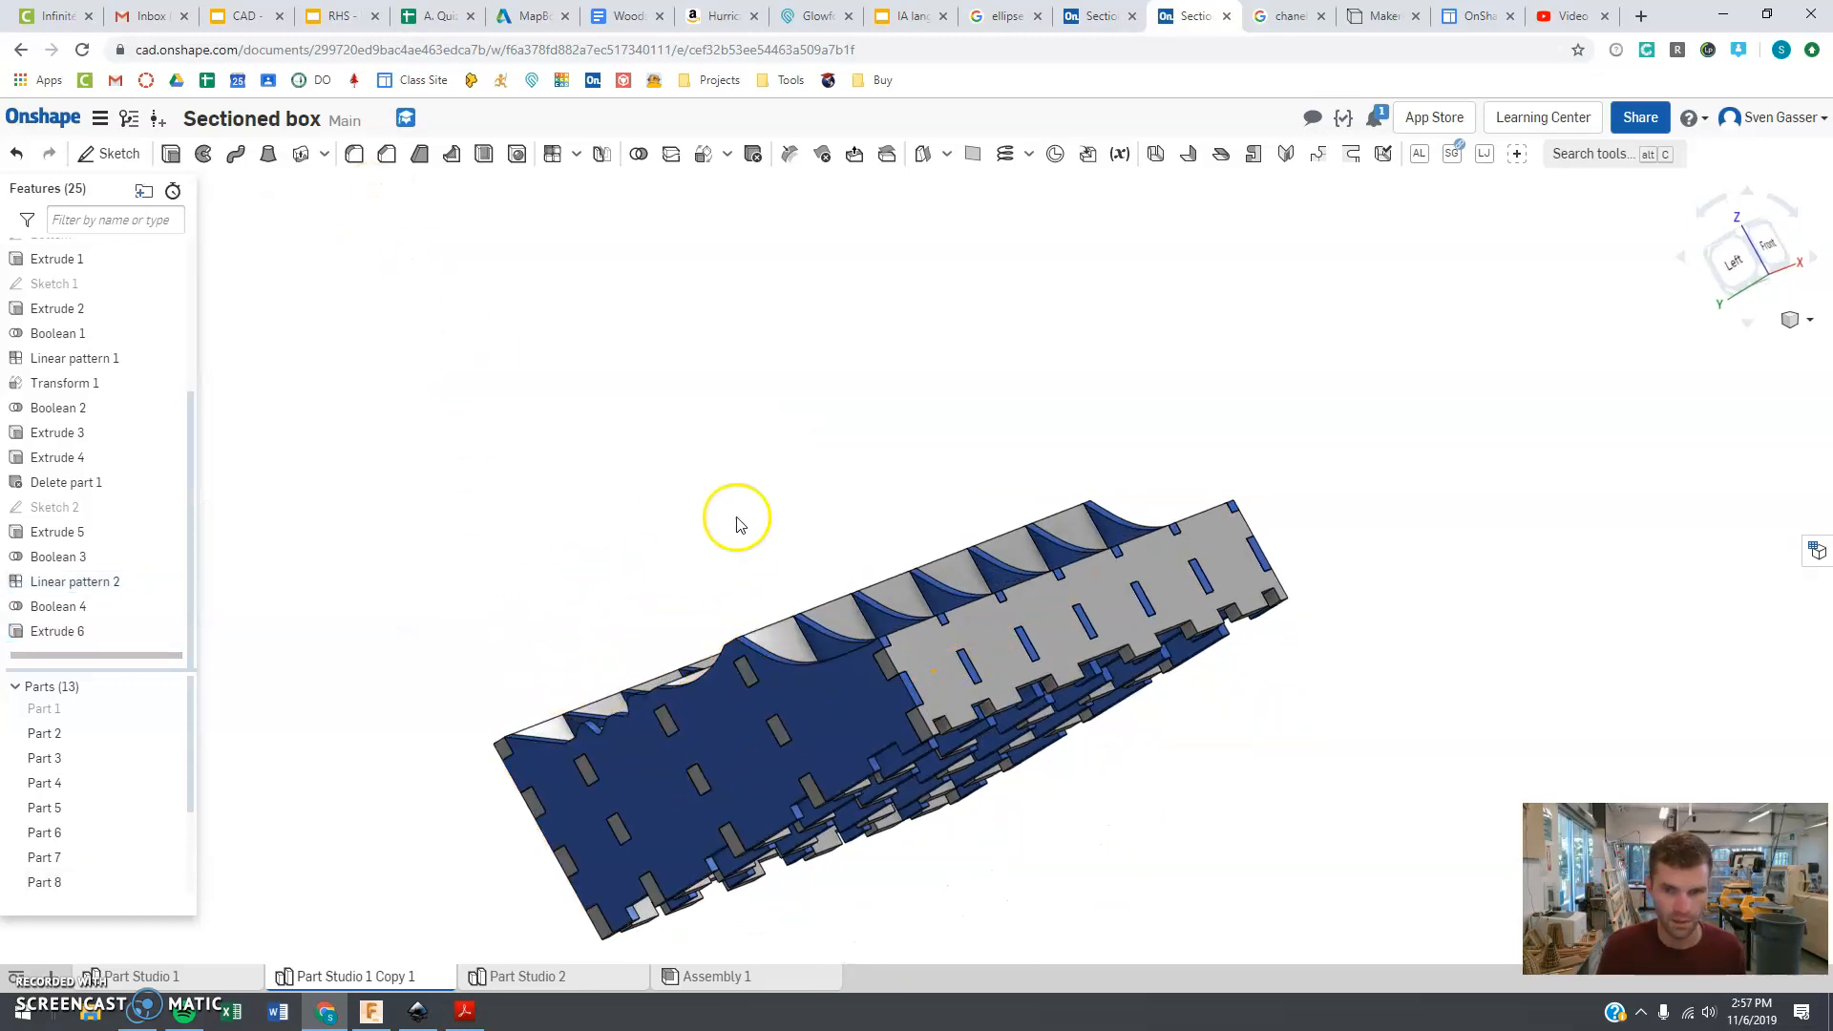
# - Examine how the shaped panels cross the long dividers from several angles
pyautogui.moveTo(994, 627); pyautogui.dragTo(965, 731, button='right')
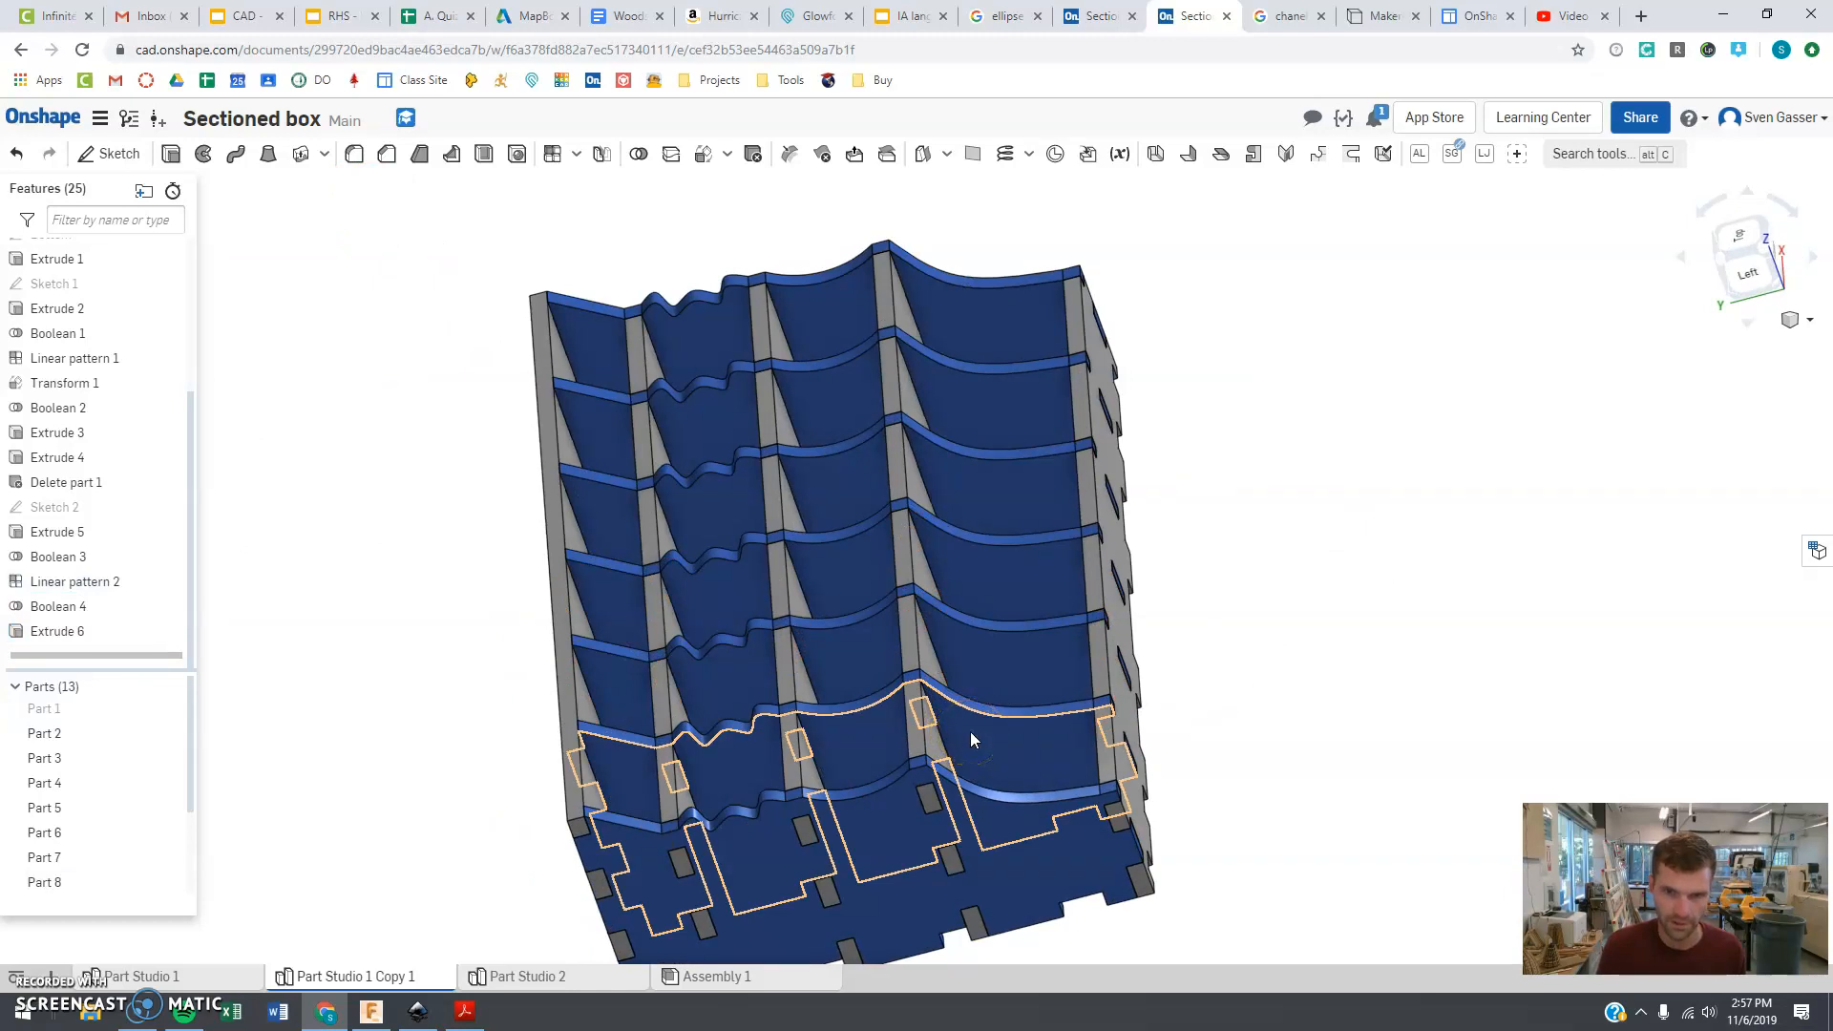
pyautogui.click(922, 658)
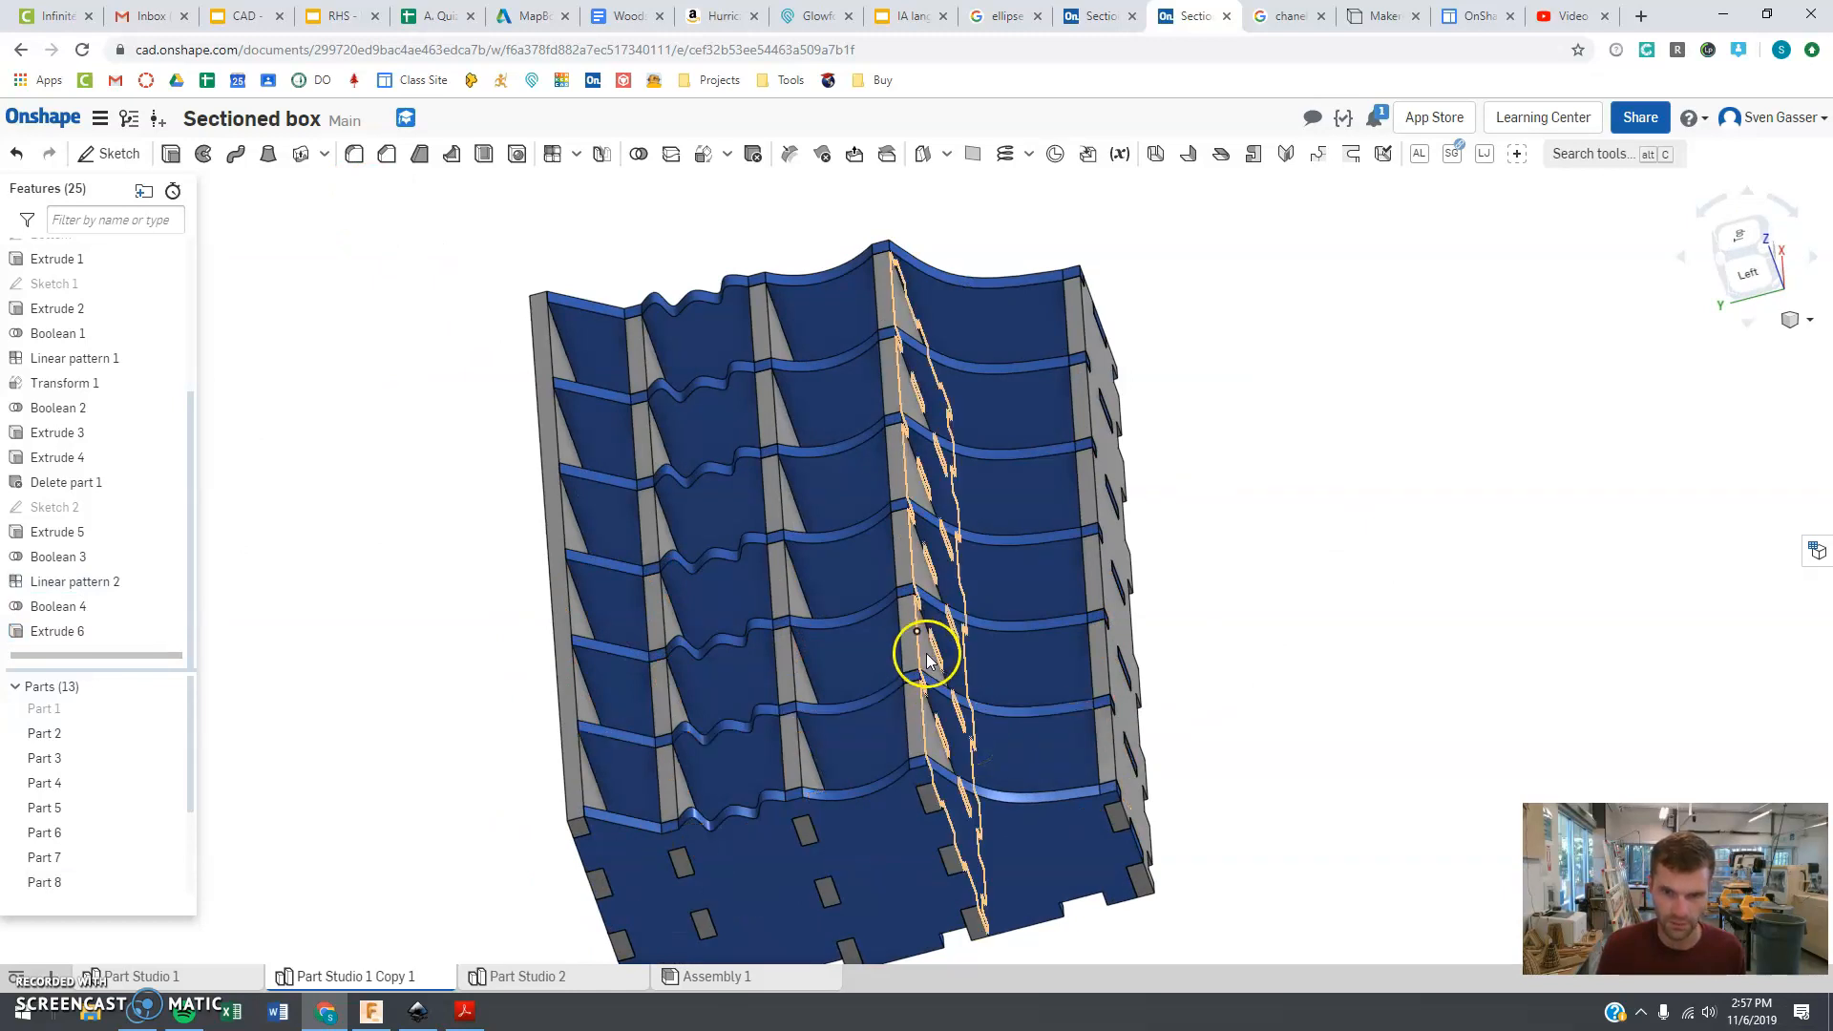
pyautogui.moveTo(1041, 854); pyautogui.dragTo(1018, 789, button='right')
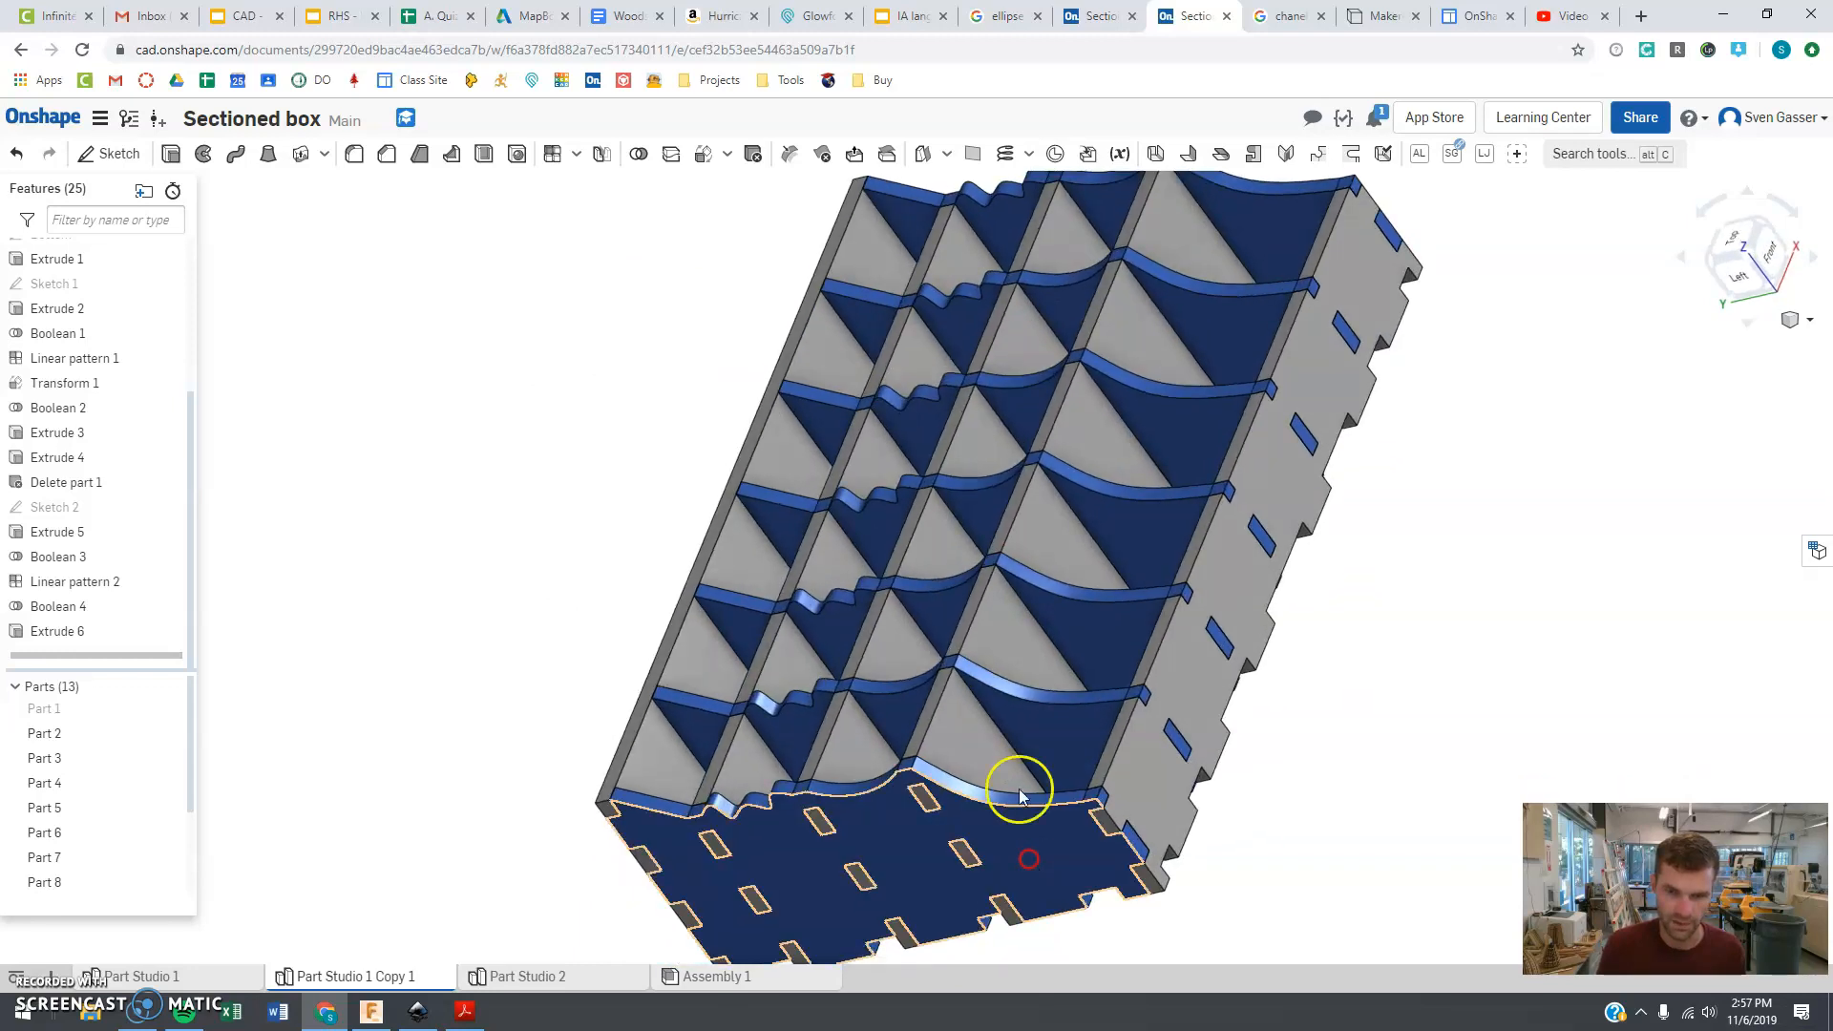
pyautogui.click(1013, 664)
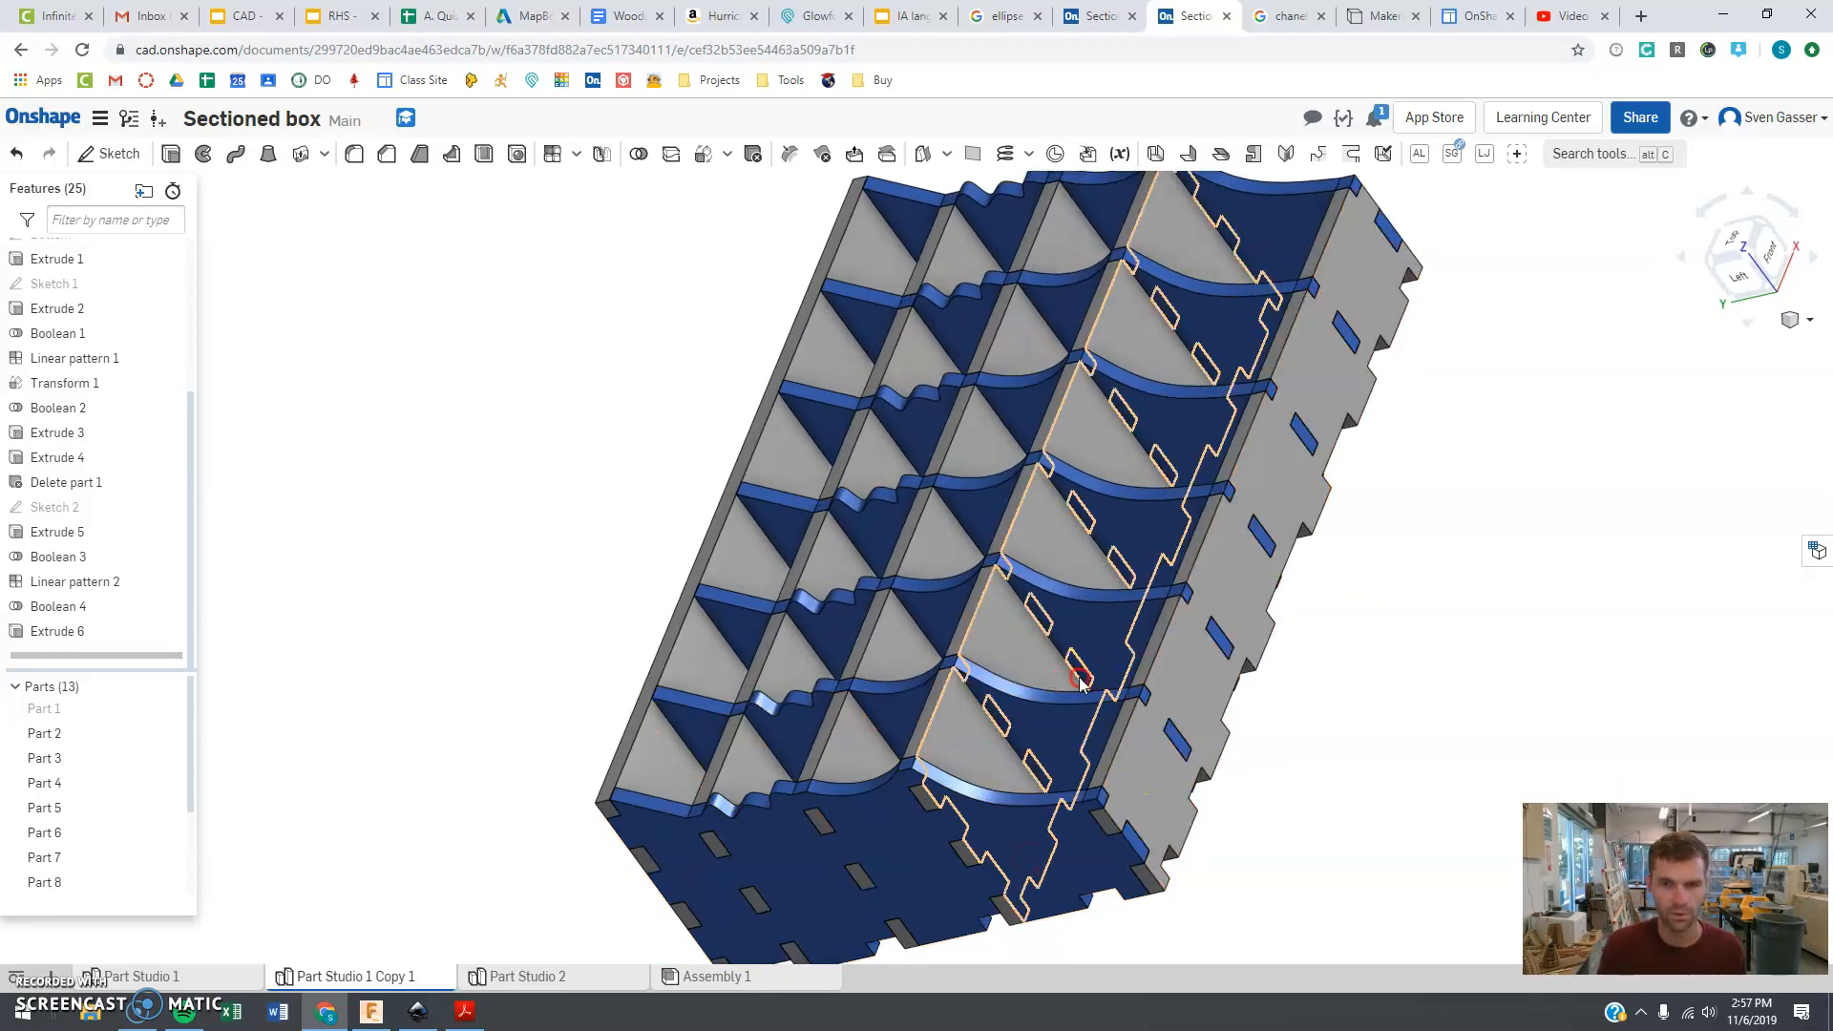
pyautogui.moveTo(1086, 678); pyautogui.dragTo(1068, 692, button='right')
pyautogui.scroll(-3, 1069, 703)
pyautogui.moveTo(1056, 529); pyautogui.dragTo(1069, 567, button='right')
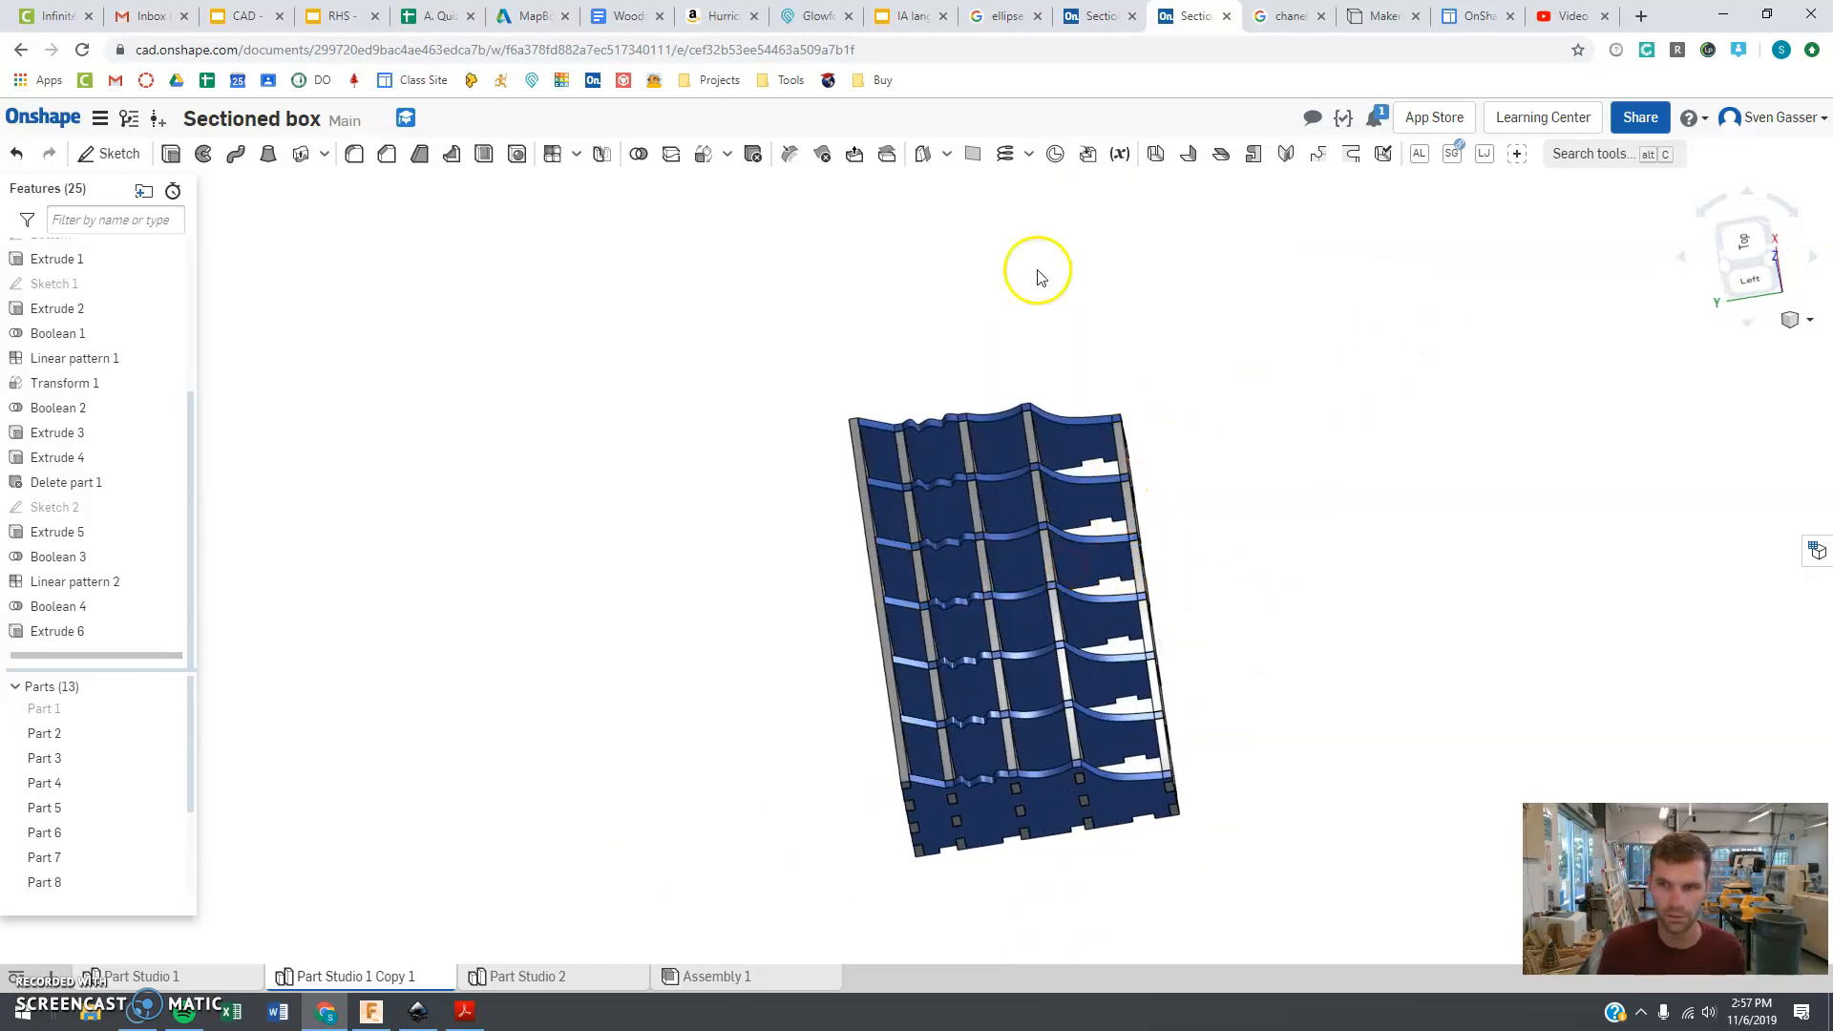
# - Start a Boolean with all seven shaped panels as its tools
pyautogui.click(638, 154)
pyautogui.click(845, 450)
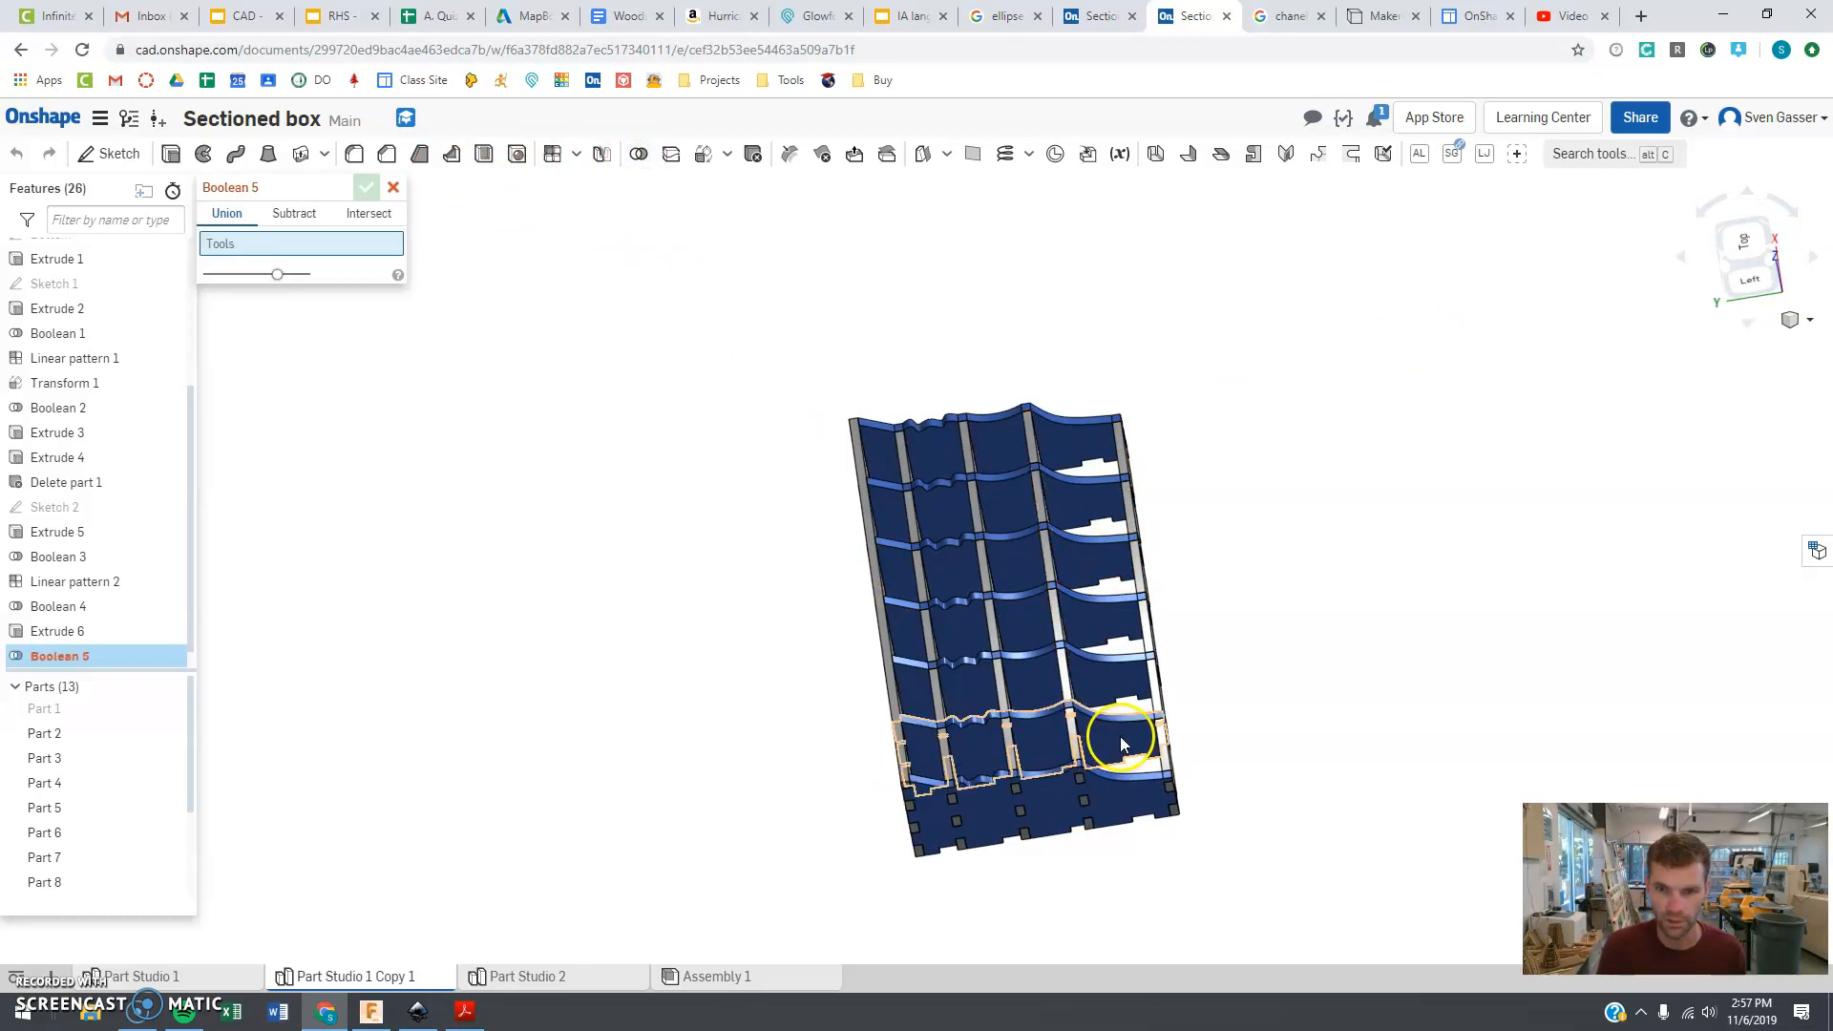
pyautogui.click(1747, 245)
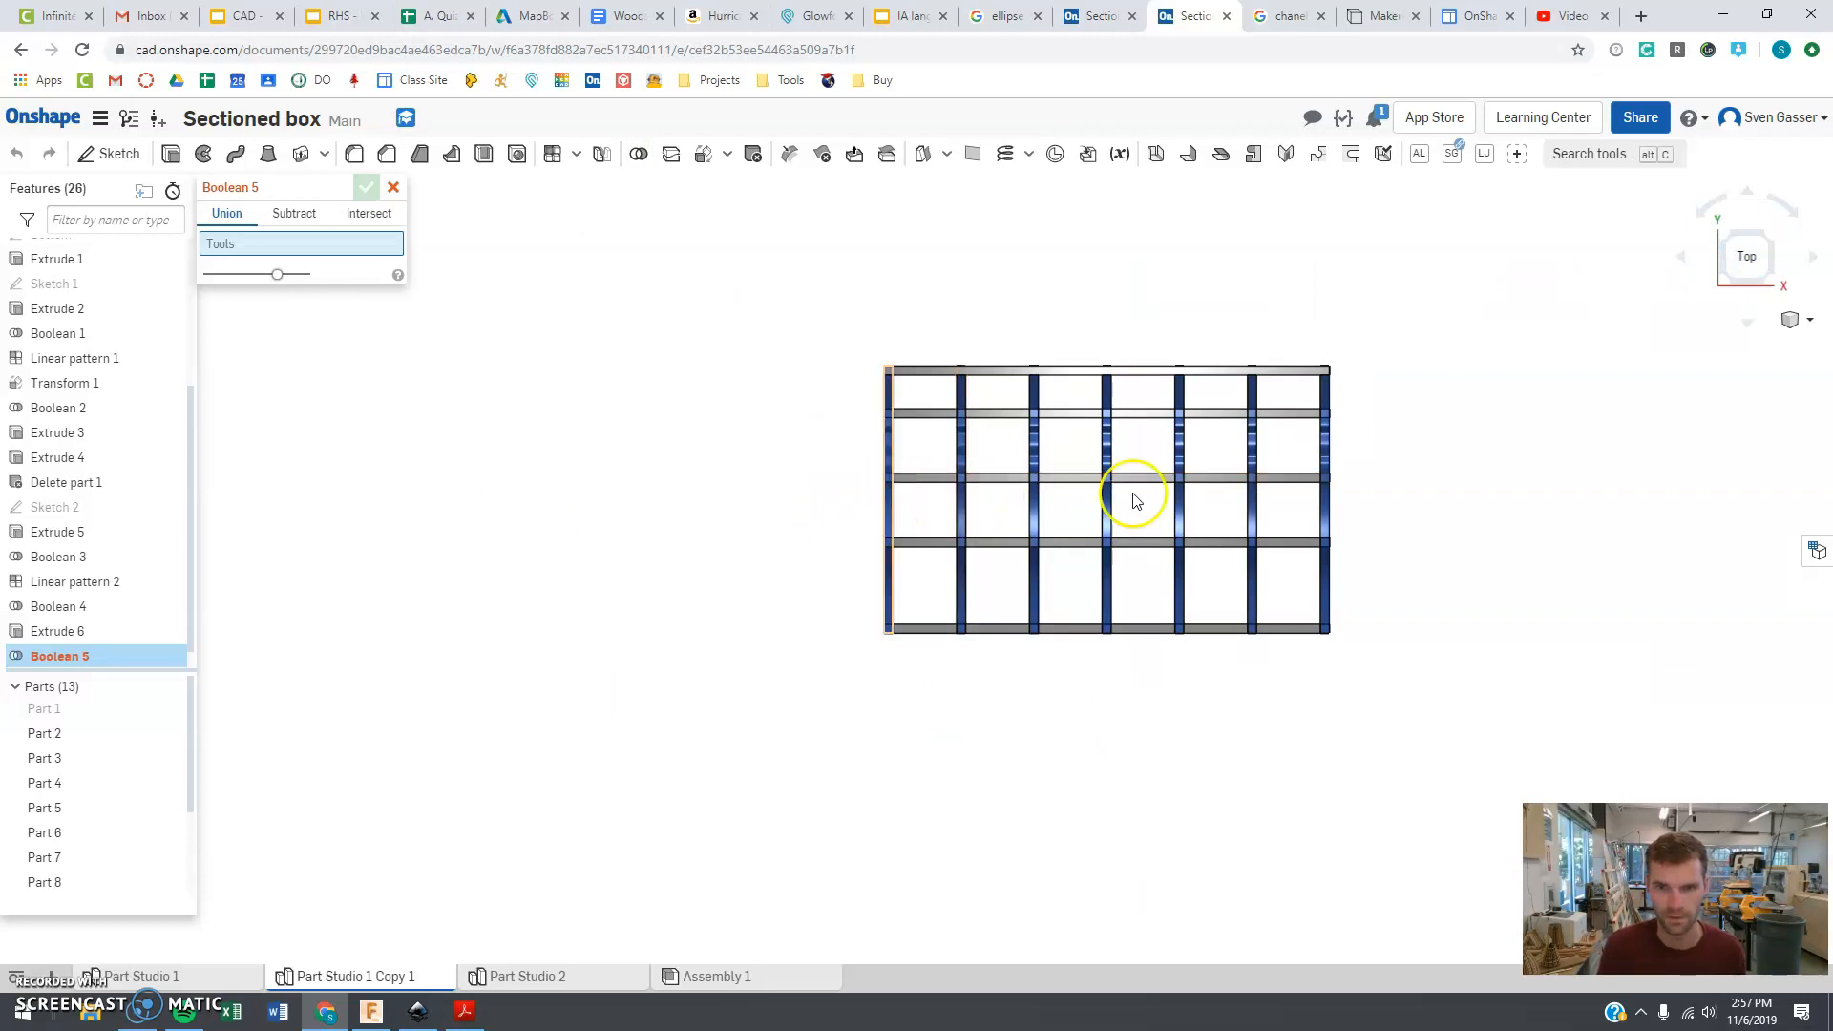
pyautogui.moveTo(961, 519); pyautogui.dragTo(782, 494)
pyautogui.moveTo(1017, 485); pyautogui.dragTo(1040, 466, button='right')
# - Subtract the shaped panels from the three long inner dividers, Part 5, Part 4 and Part 3, keeping the tools
pyautogui.click(307, 215)
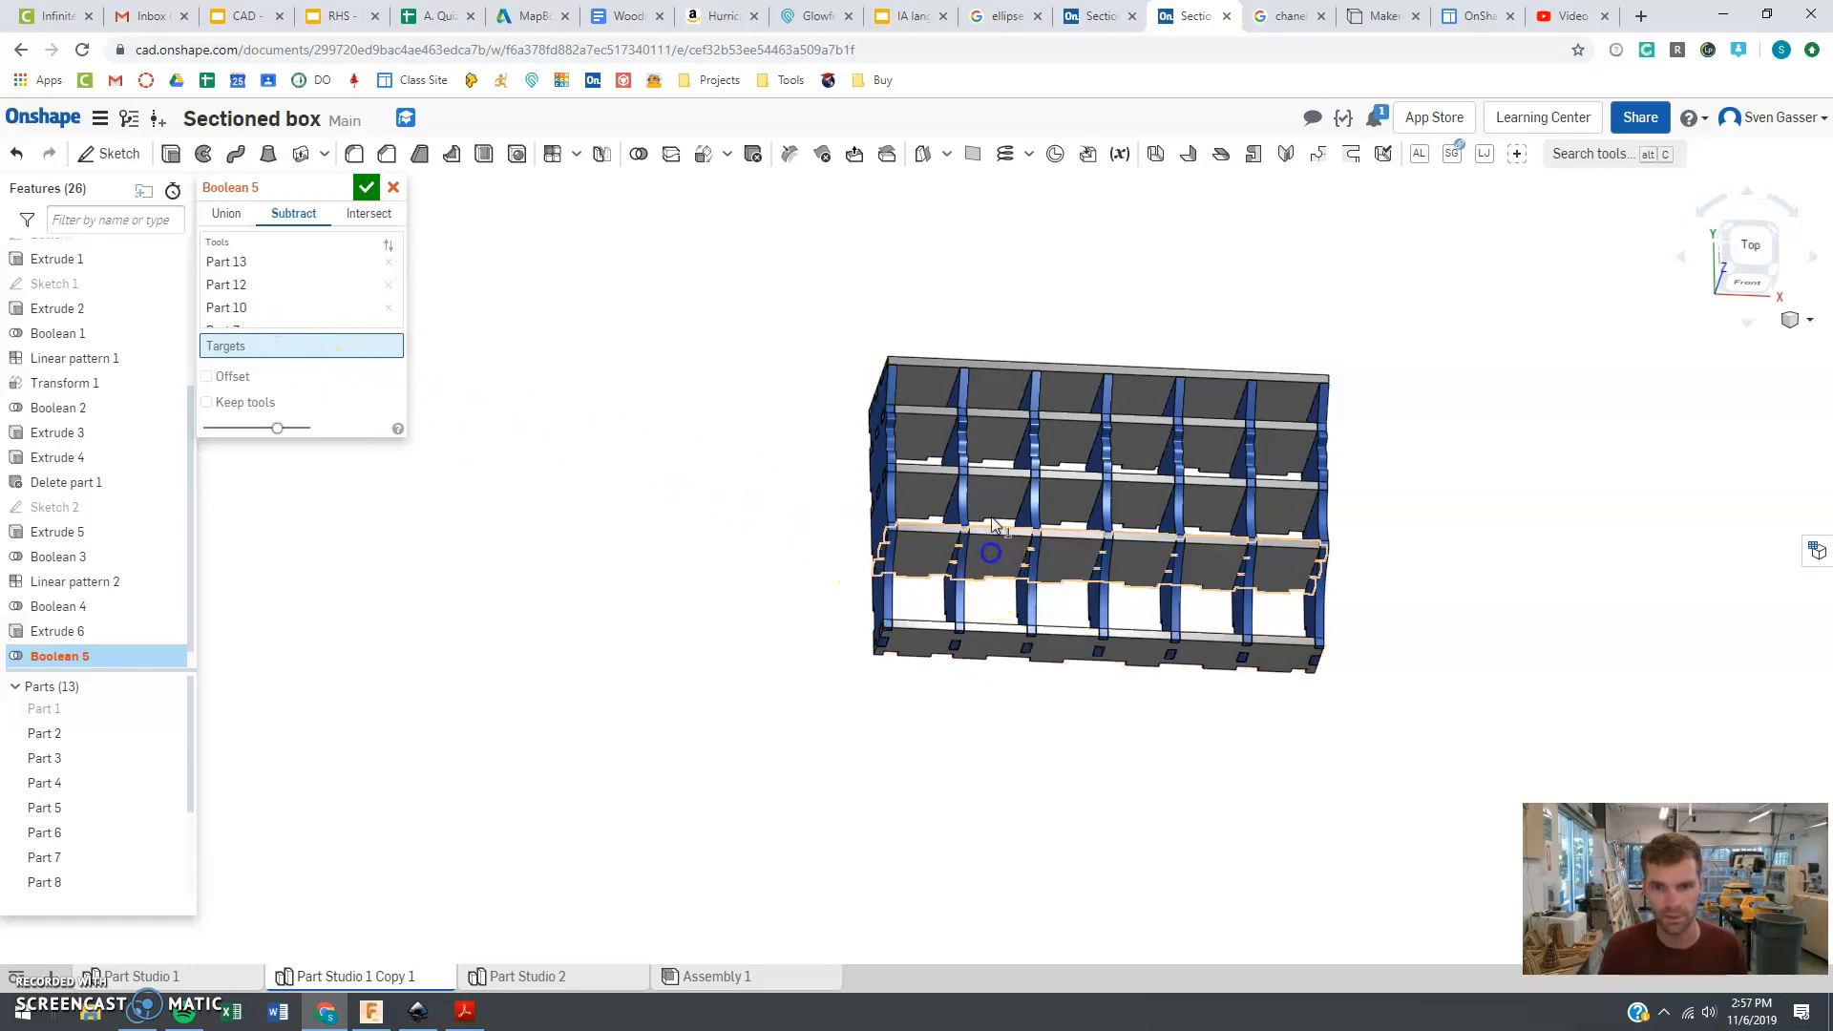
pyautogui.click(993, 525)
pyautogui.click(992, 463)
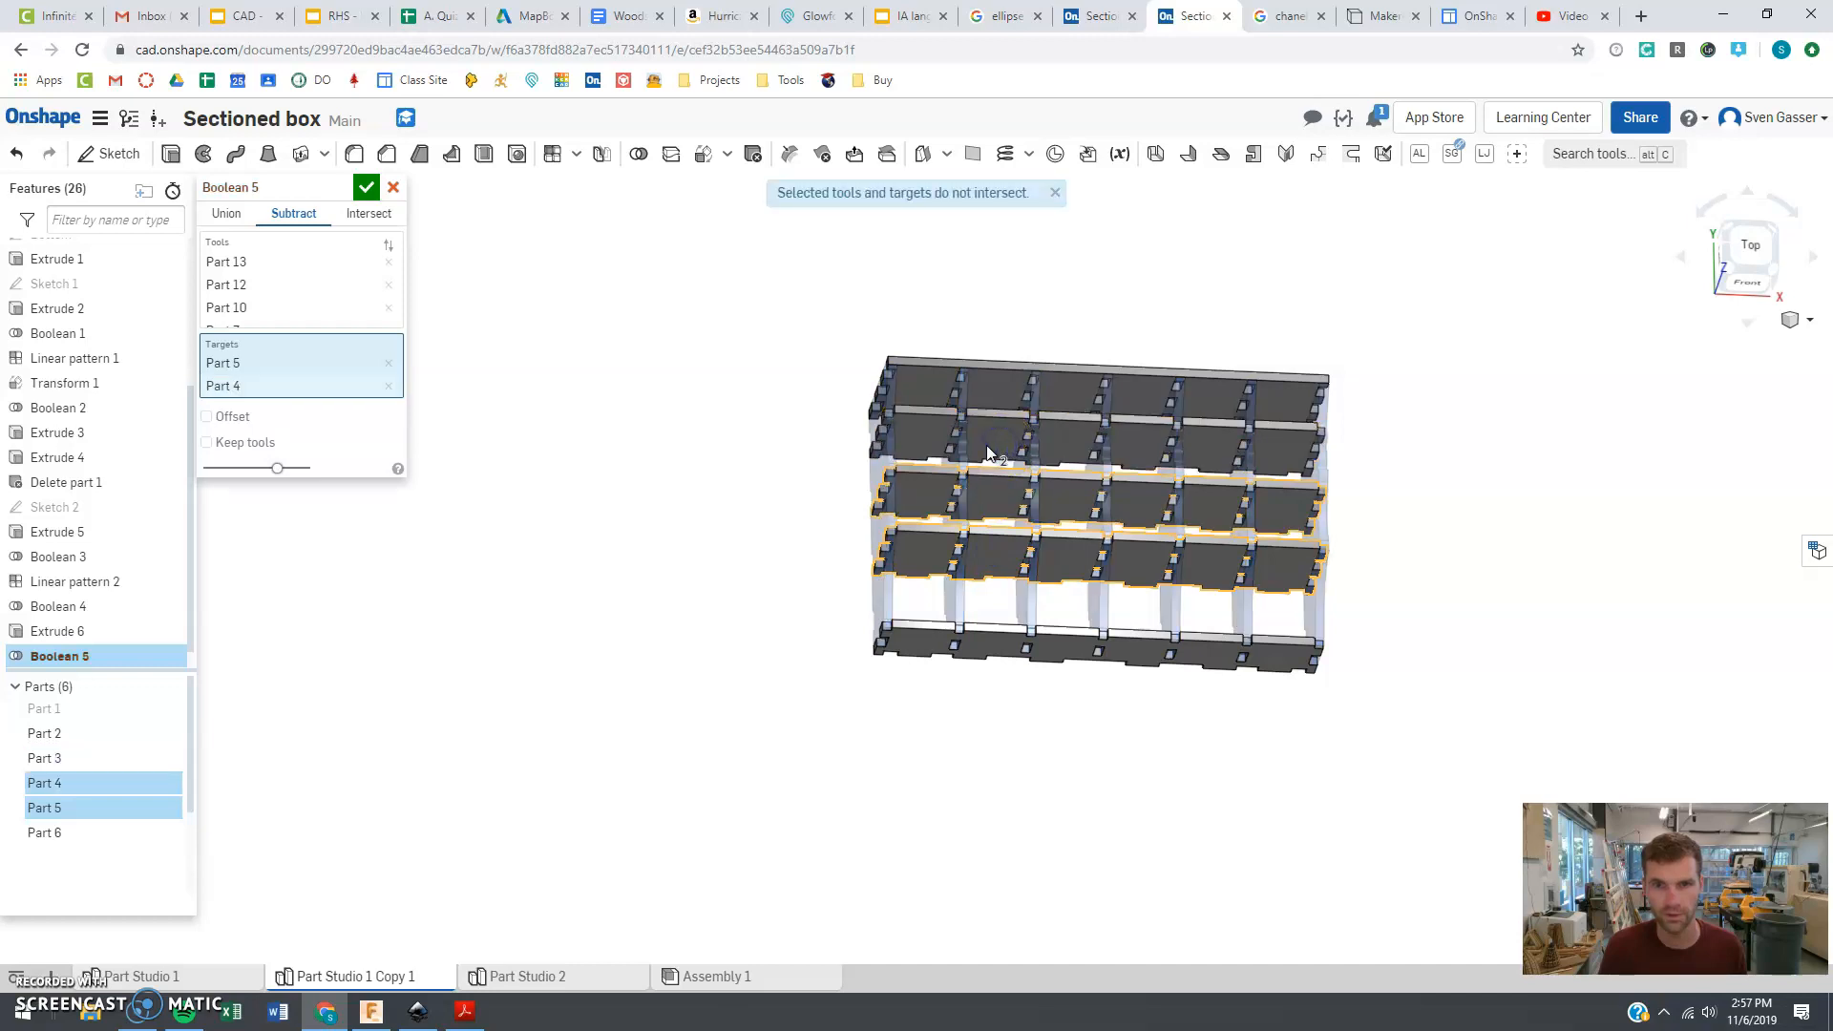
pyautogui.click(1083, 455)
pyautogui.scroll(5, 1058, 499)
pyautogui.moveTo(1020, 597); pyautogui.dragTo(579, 506, button='right')
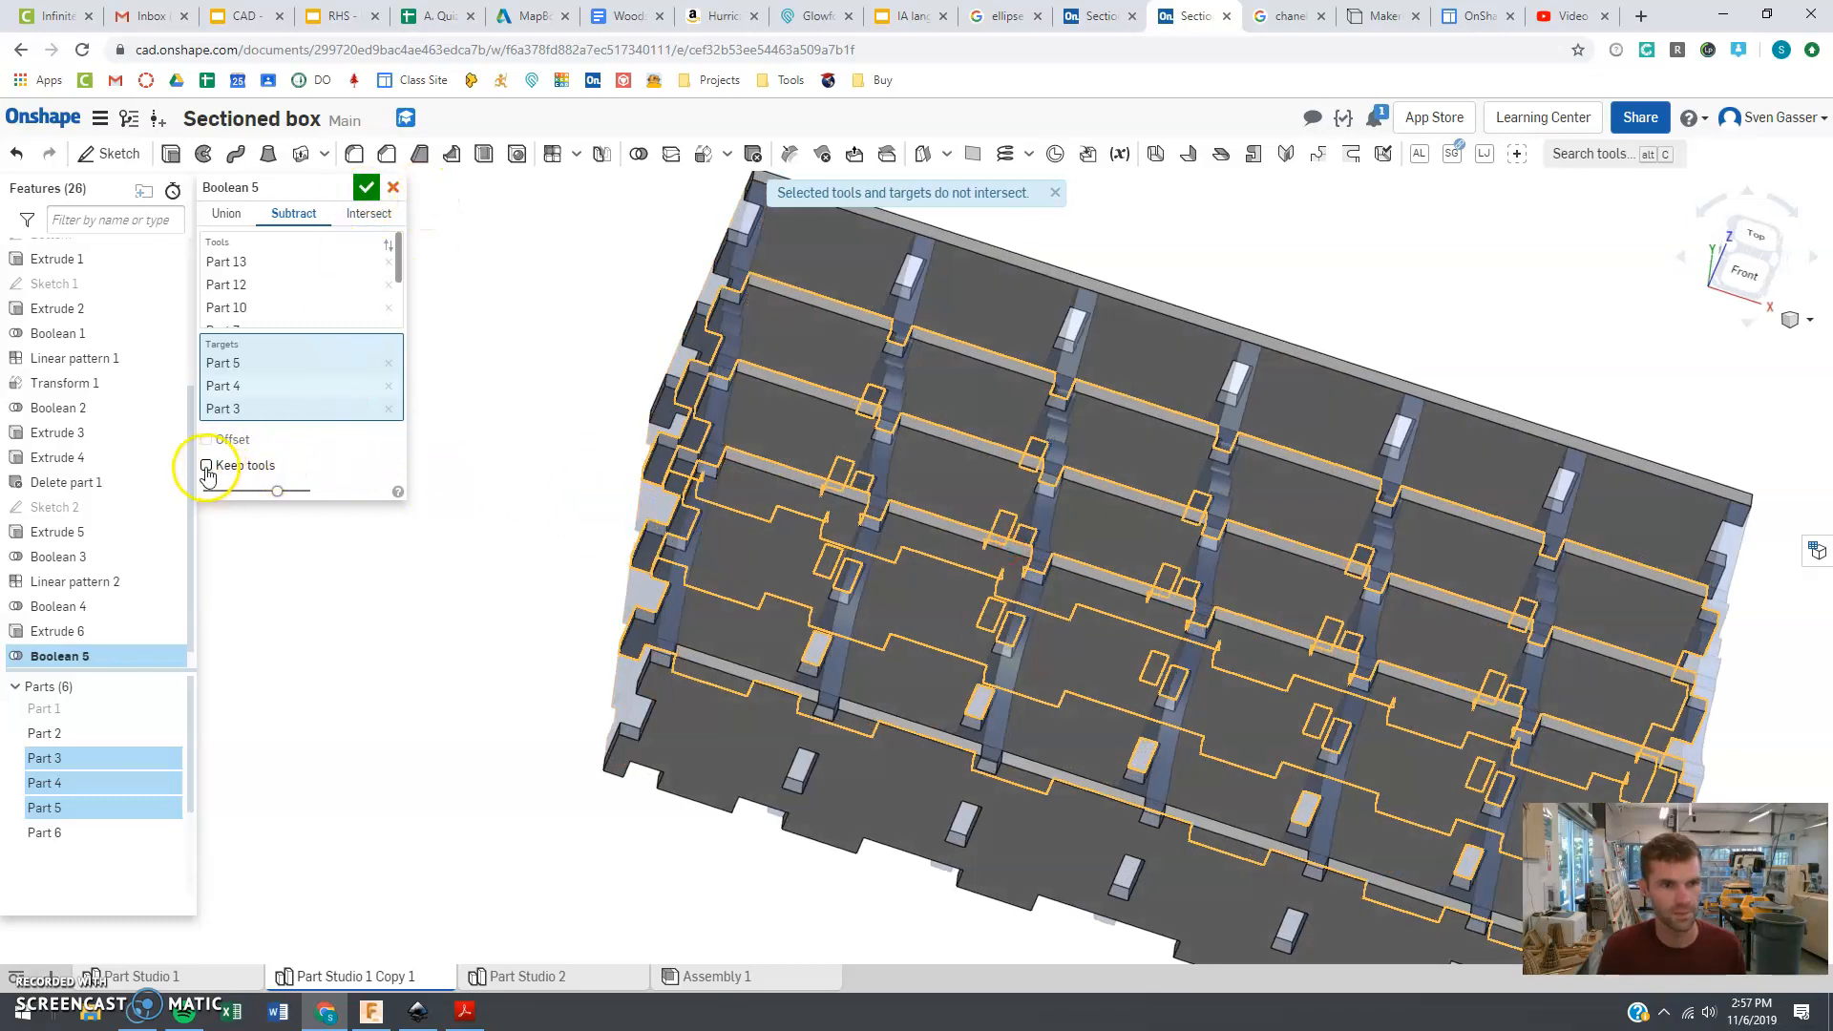
pyautogui.click(368, 190)
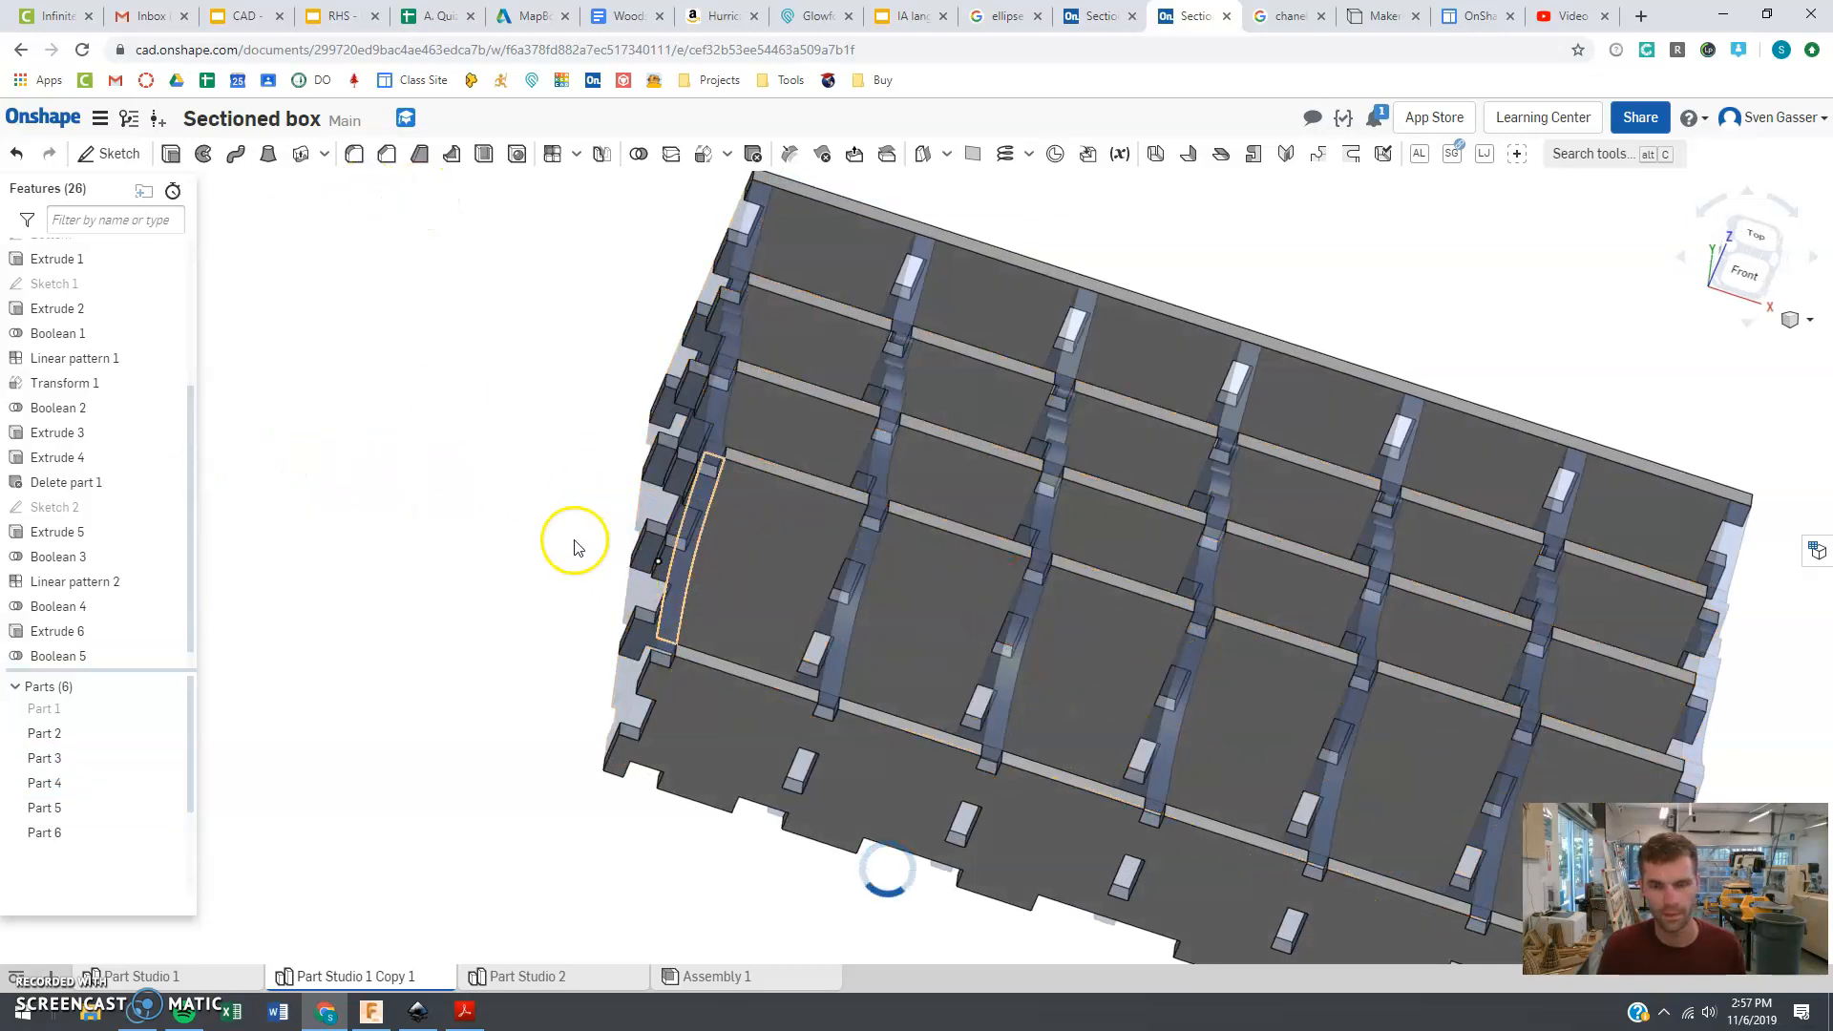
# - Hide Part 2 and the three long inner dividers, Part 3, Part 4 and Part 5, to expose the panels' slots
pyautogui.moveTo(1000, 775); pyautogui.dragTo(843, 707, button='right')
pyautogui.scroll(-3, 840, 701)
pyautogui.scroll(4, 1033, 726)
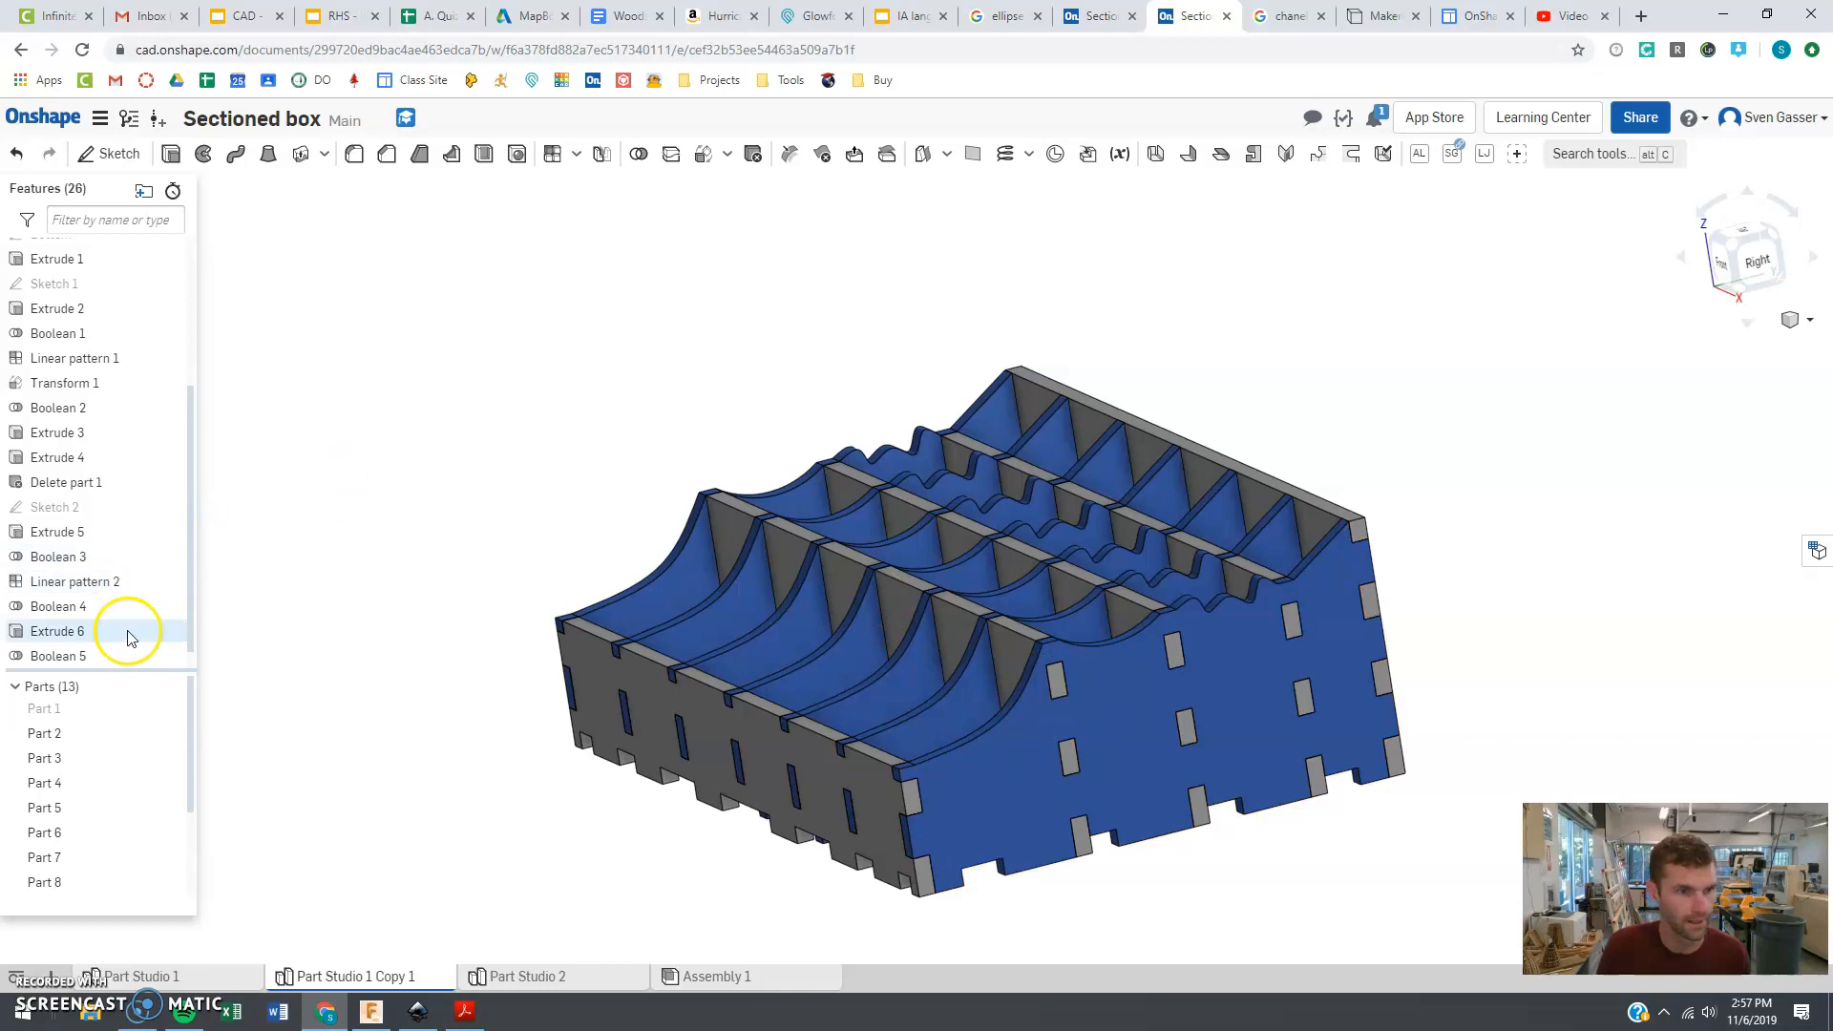
pyautogui.click(171, 734)
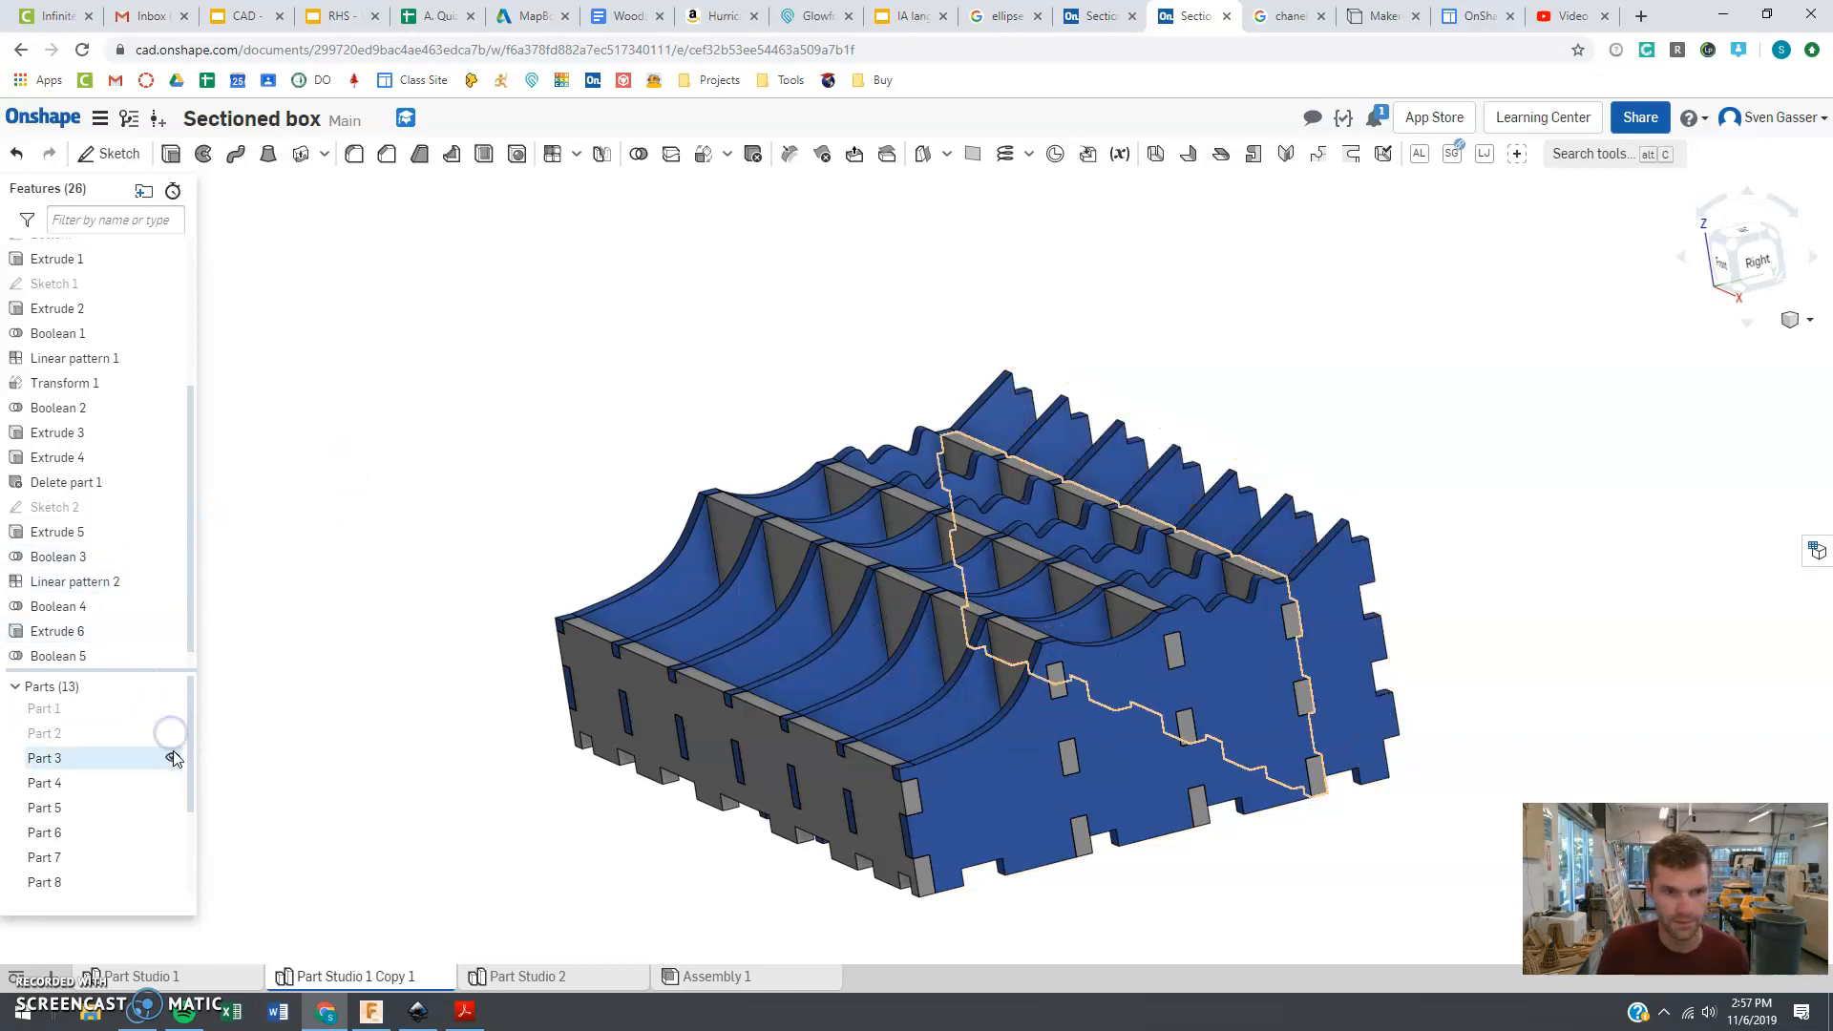
pyautogui.click(172, 758)
pyautogui.moveTo(1023, 786); pyautogui.dragTo(942, 847, button='right')
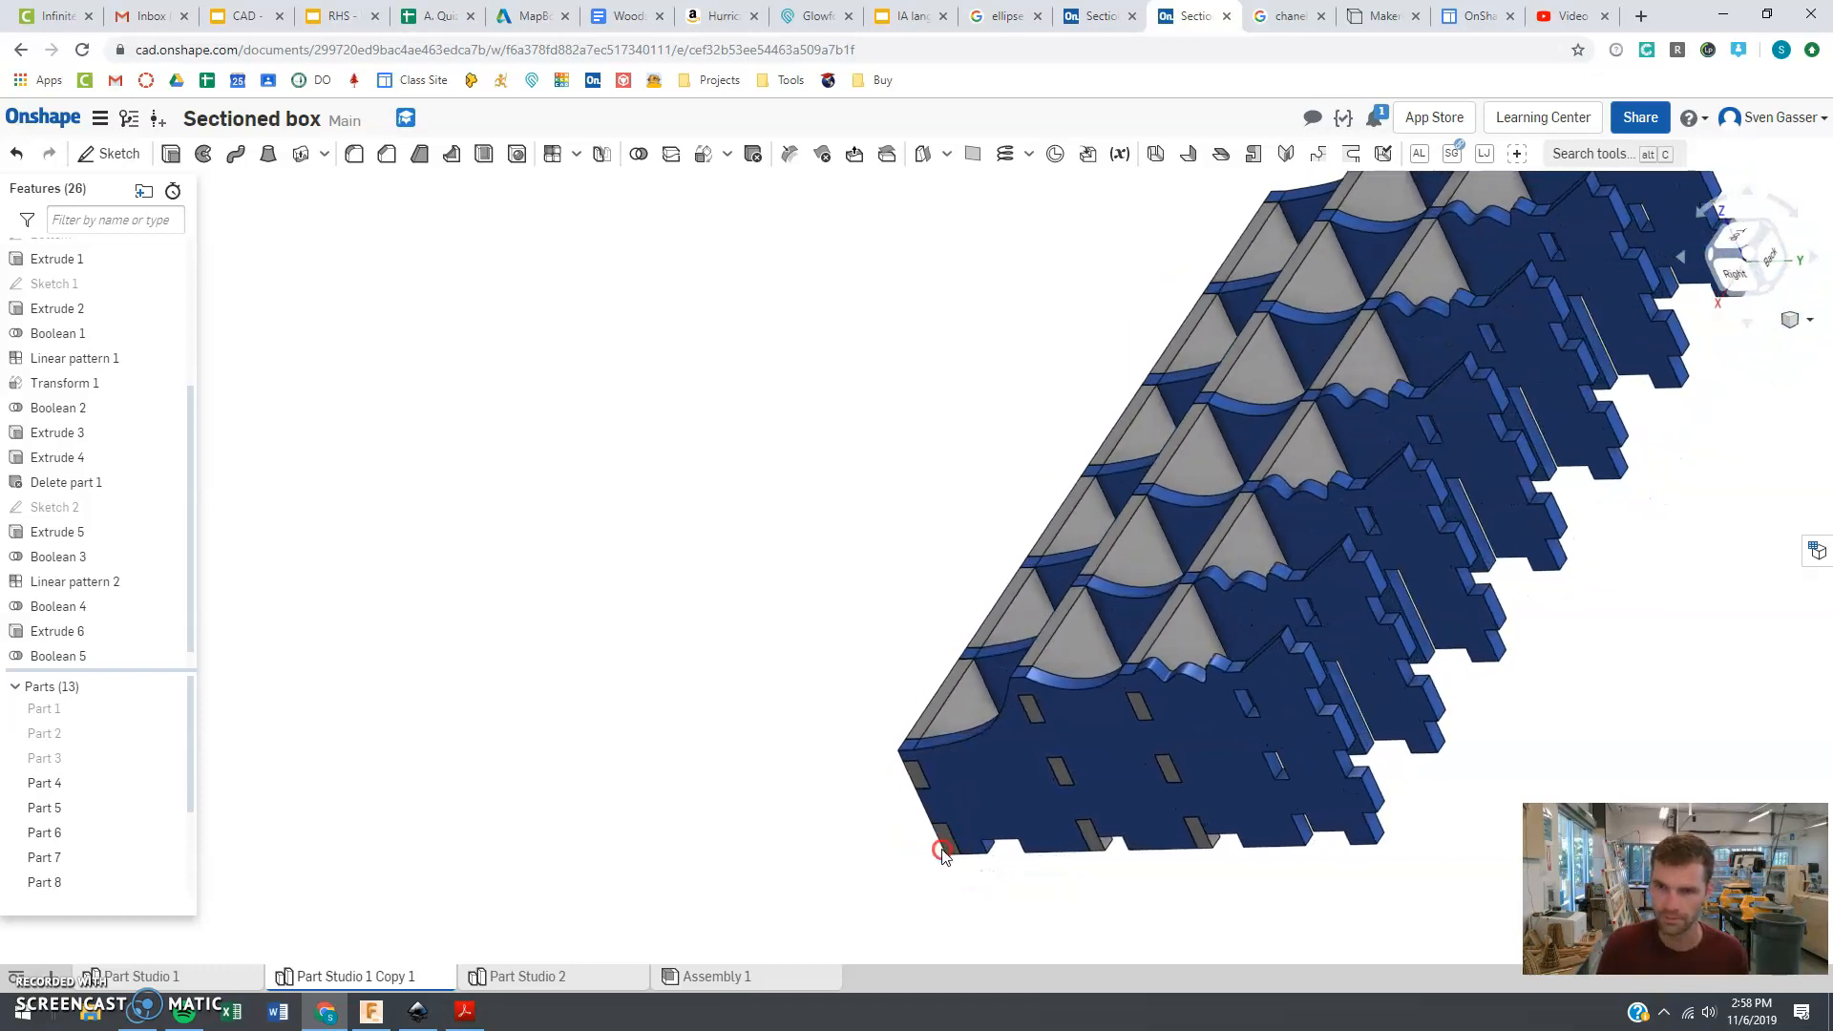
pyautogui.click(173, 783)
pyautogui.click(173, 808)
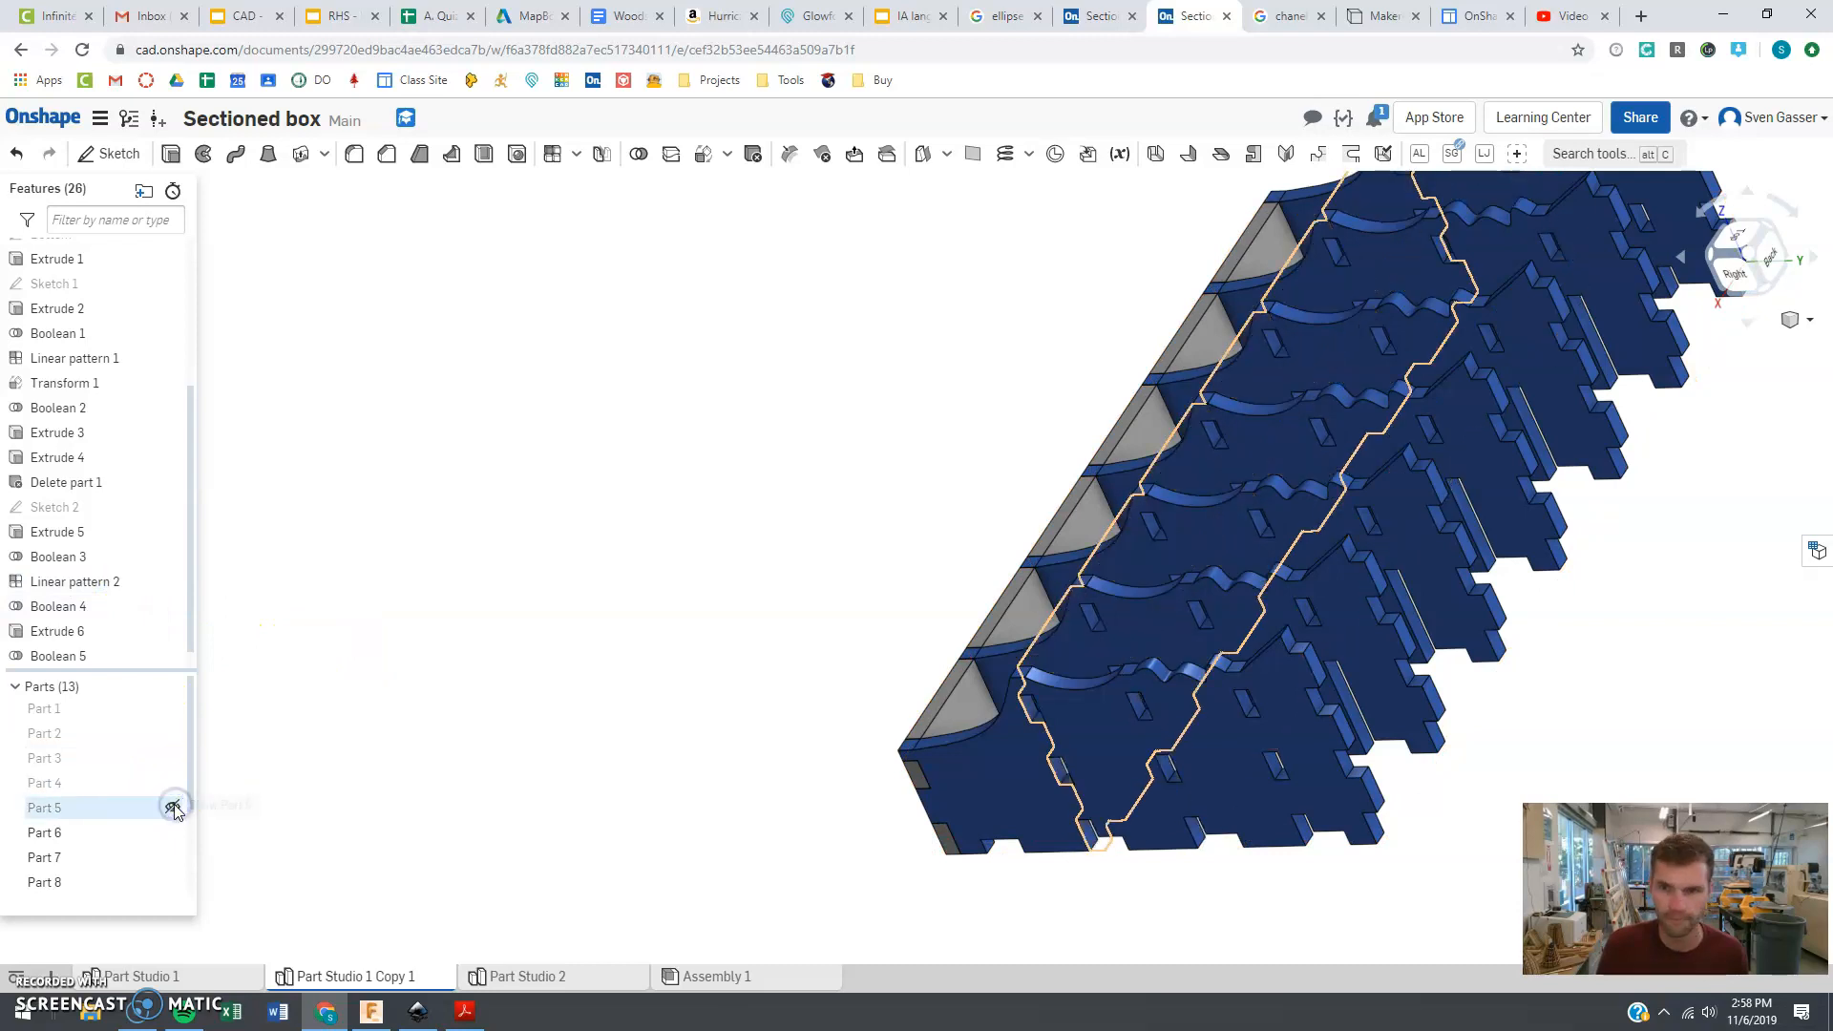
# - Start an Extrude from the three upper slot faces of the first inner panel, Part 8
pyautogui.moveTo(774, 531); pyautogui.dragTo(819, 552, button='right')
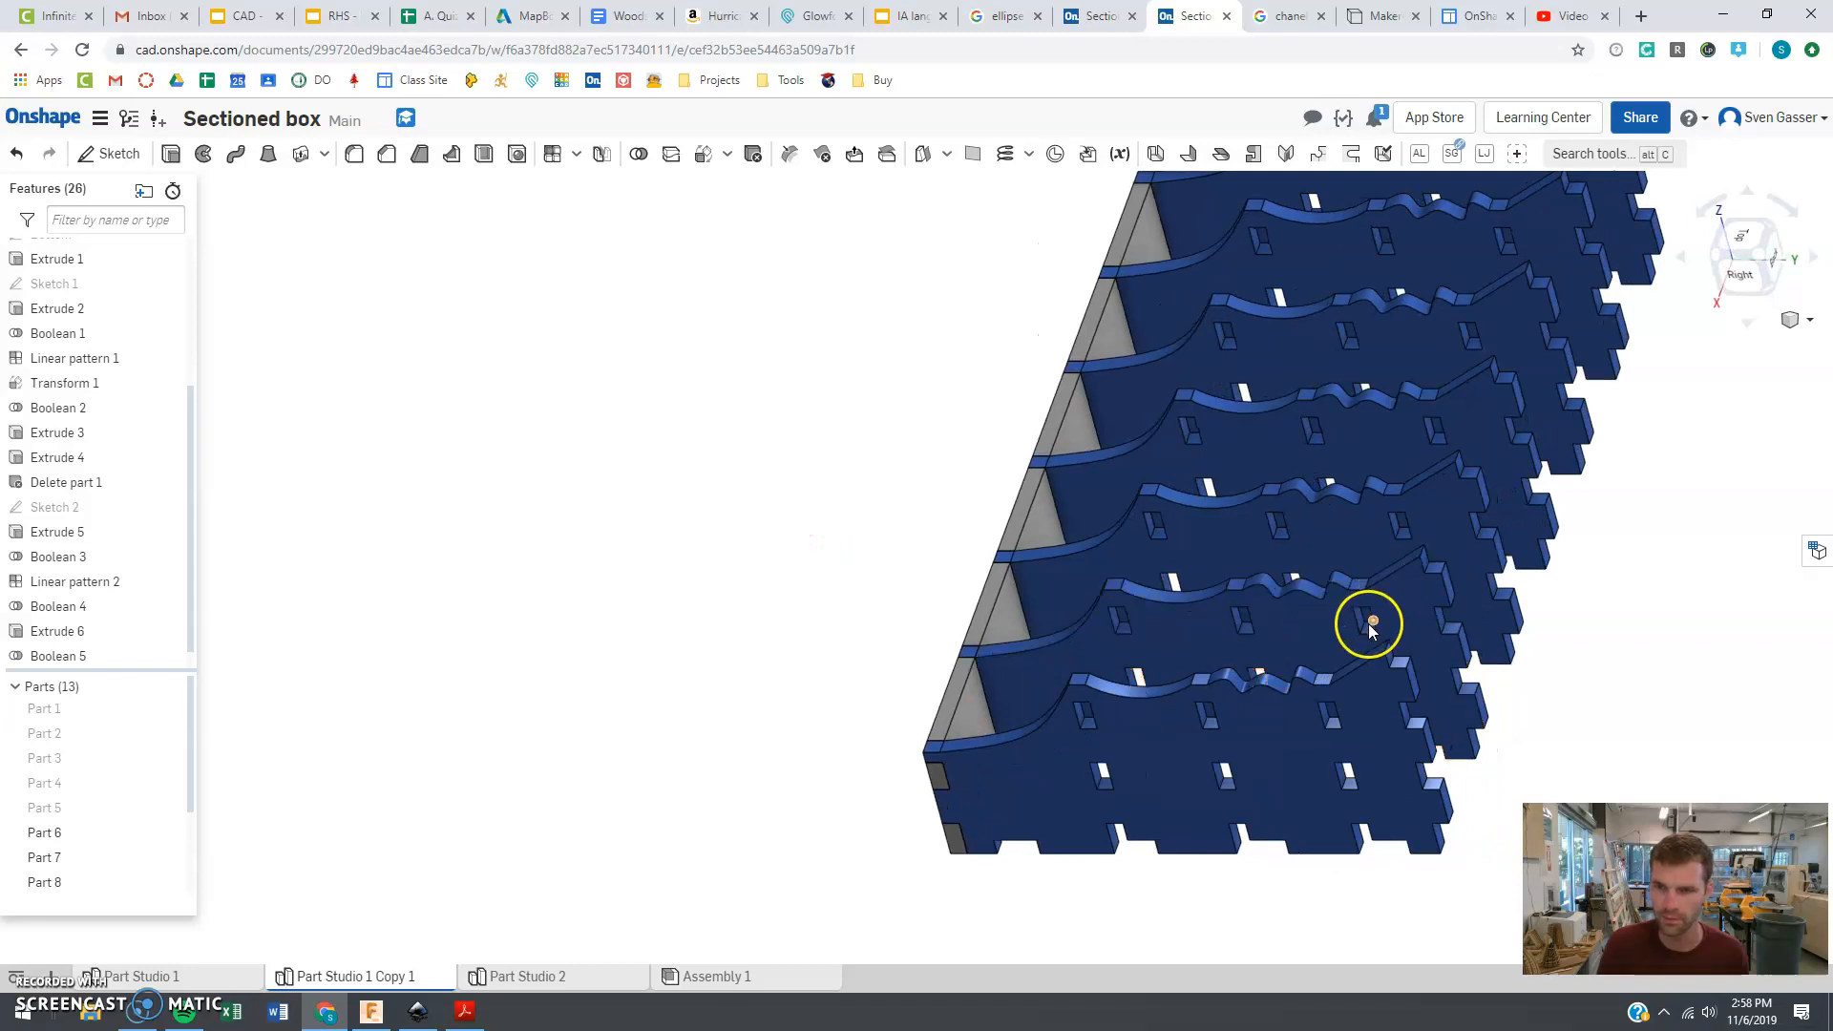
pyautogui.scroll(-3, 990, 573)
pyautogui.scroll(5, 1178, 491)
pyautogui.moveTo(942, 581)
pyautogui.mouseDown(button='right')
pyautogui.moveTo(949, 561)
pyautogui.moveTo(938, 571)
pyautogui.mouseUp(button='right')
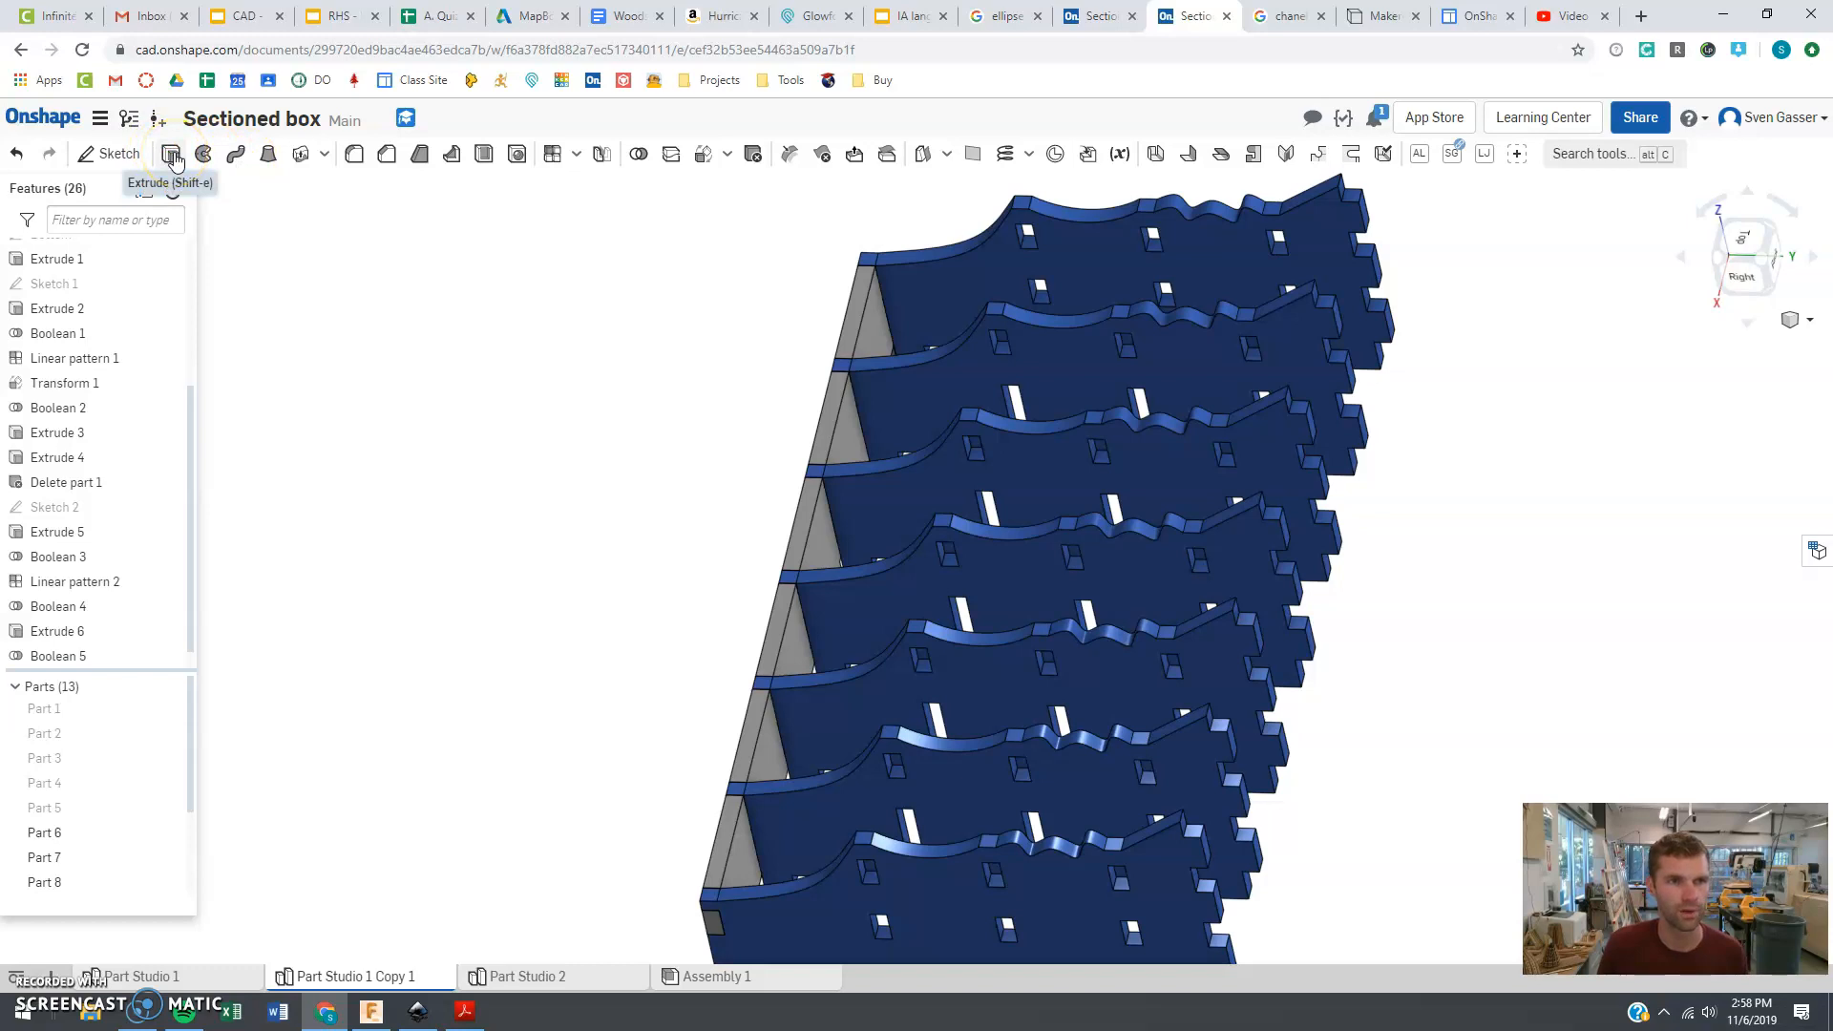
pyautogui.hotkey('shift', 'e')
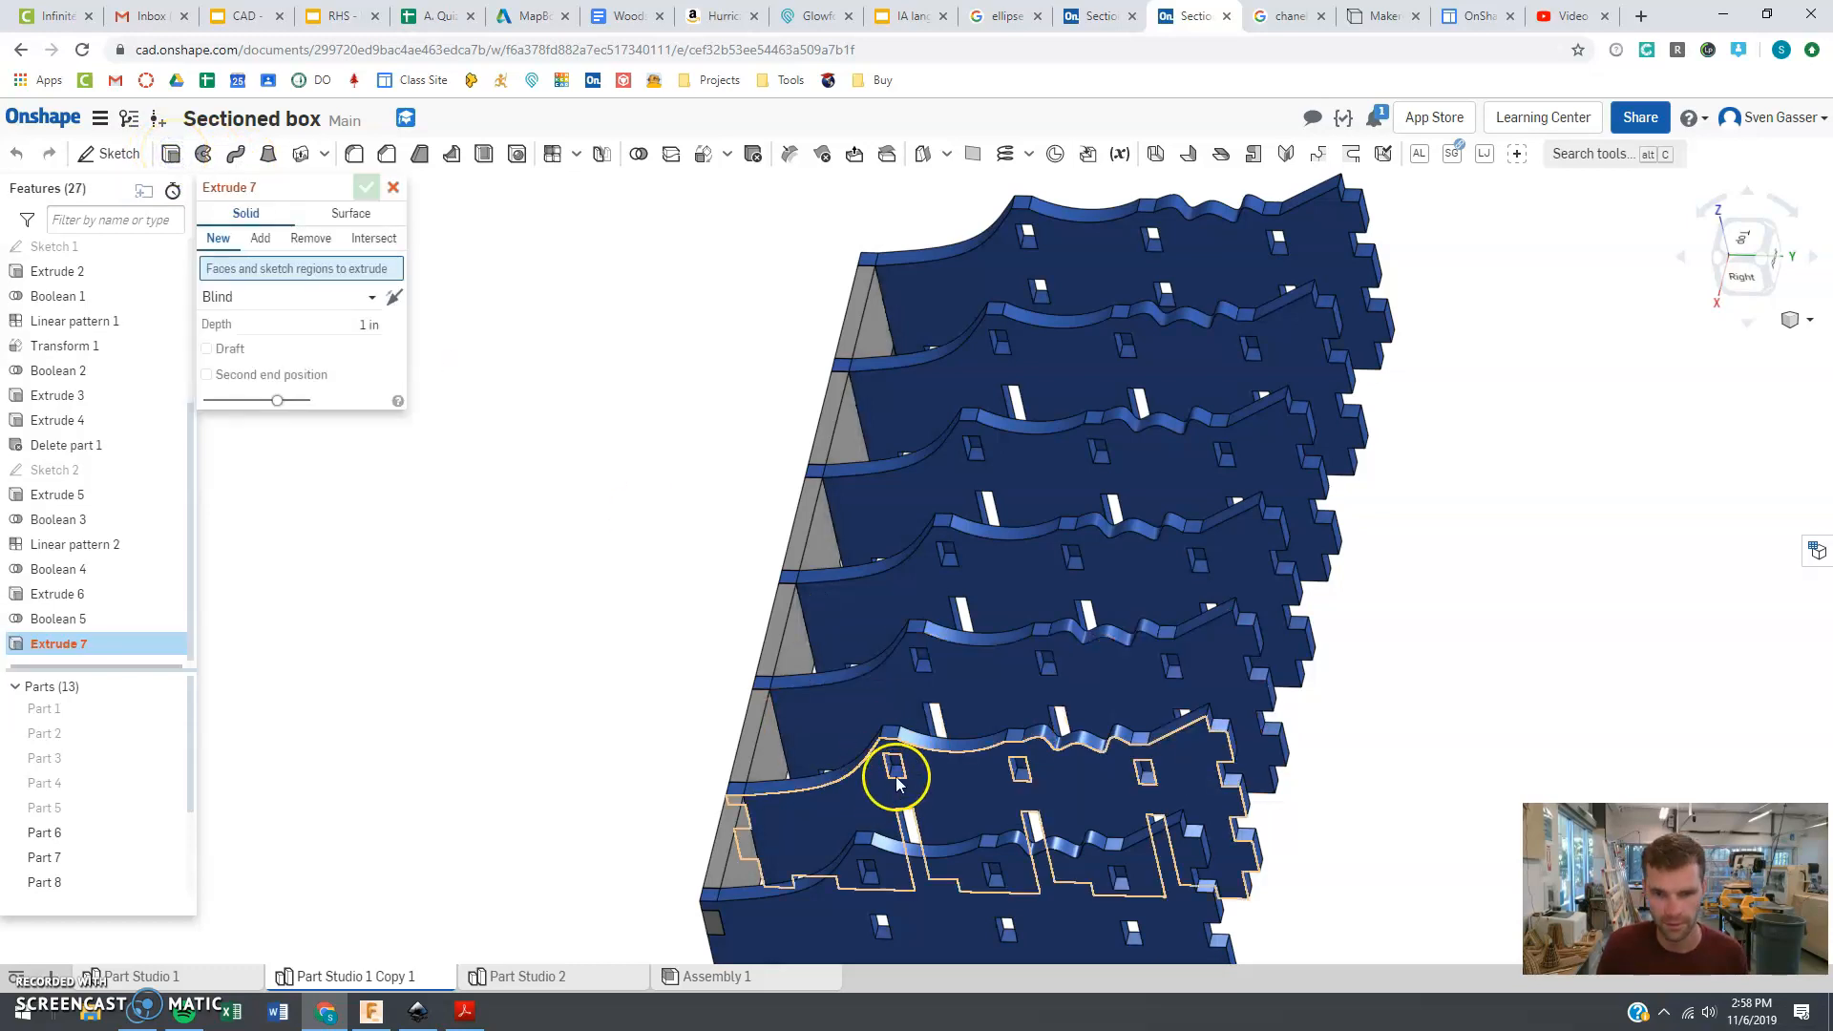
pyautogui.click(898, 770)
pyautogui.click(1022, 776)
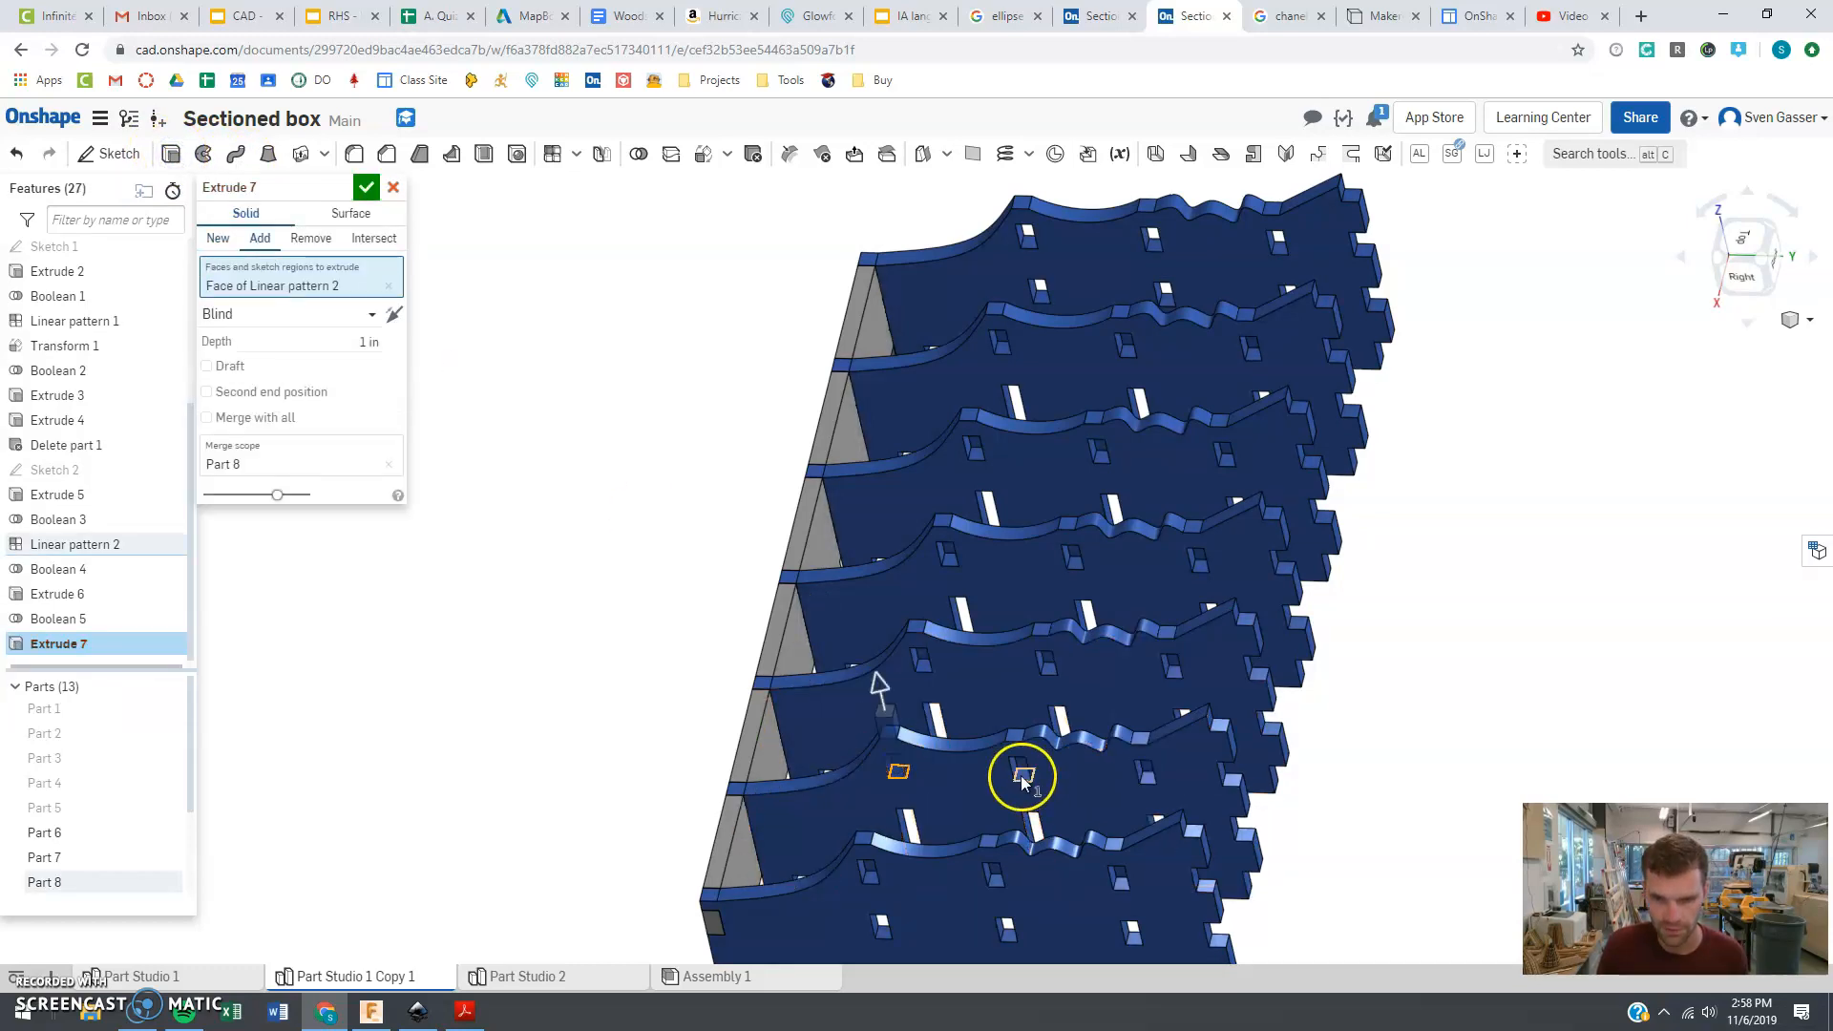
pyautogui.click(1148, 778)
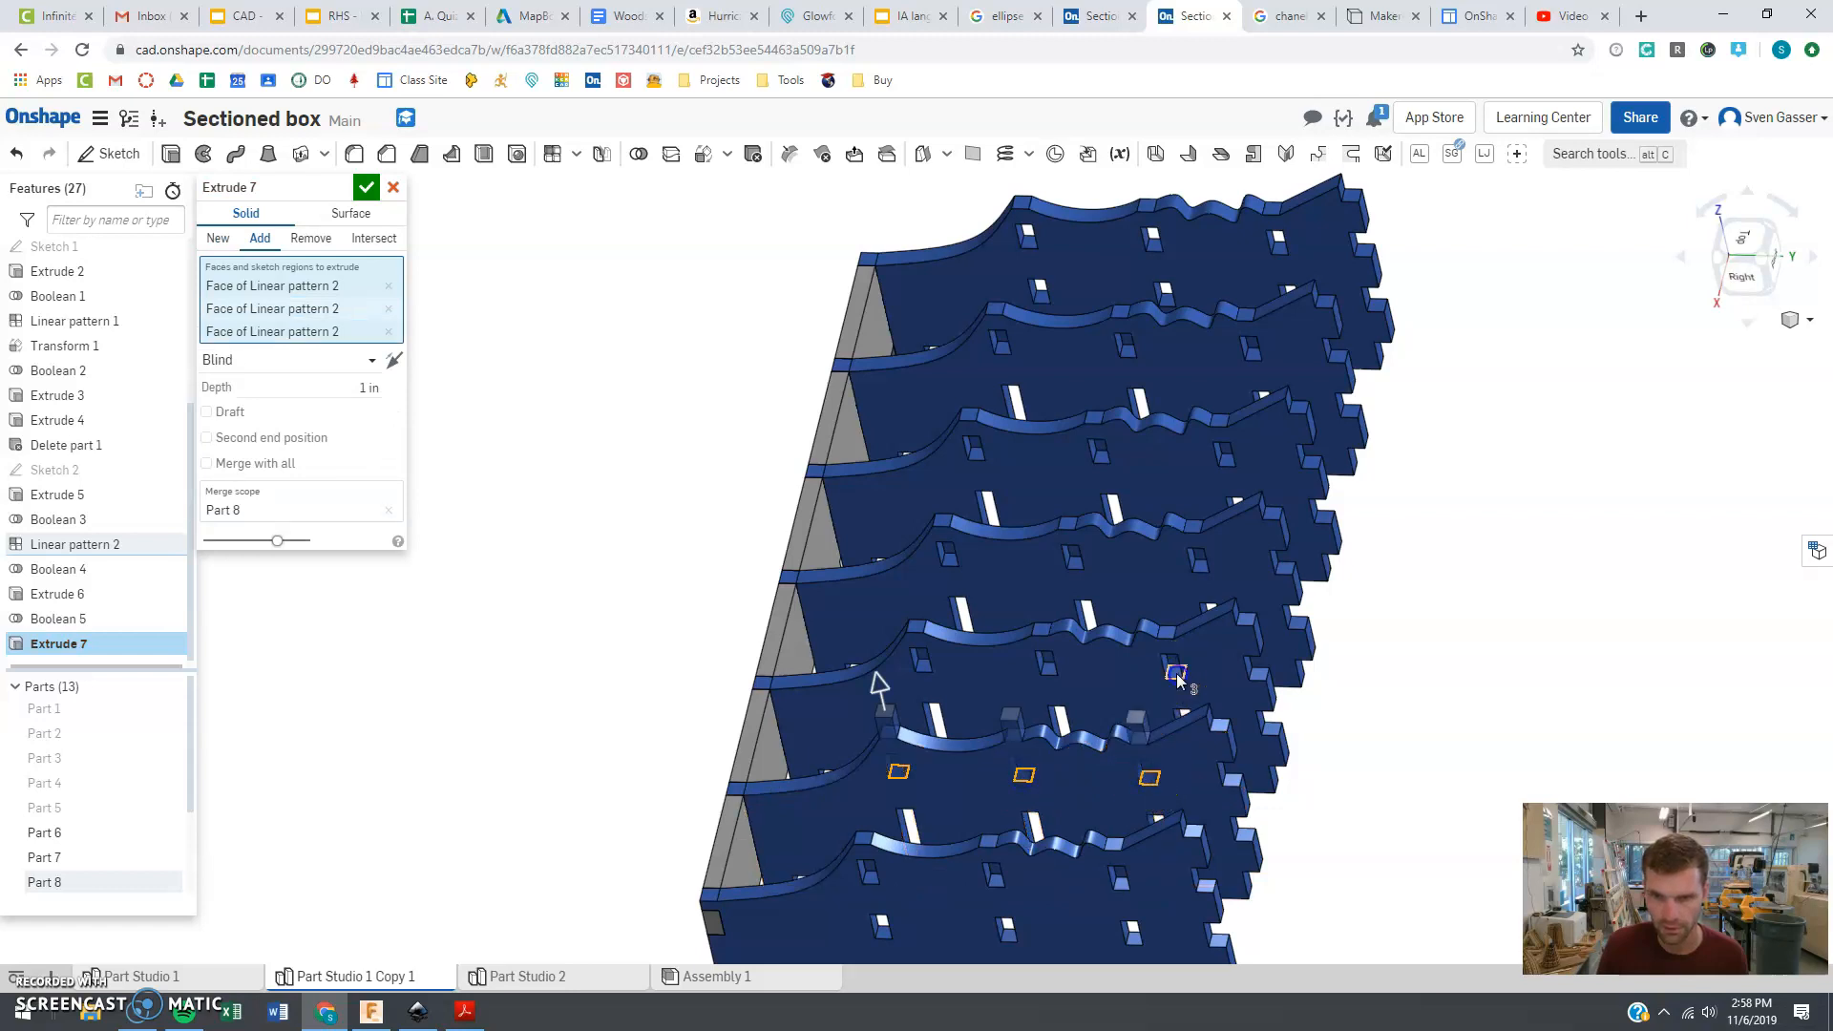
# - Add the three upper slot faces of each remaining inner panel, Part 9 through Part 12, to the extrusion
pyautogui.click(1178, 676)
pyautogui.click(1050, 669)
pyautogui.click(919, 668)
pyautogui.click(950, 561)
pyautogui.click(1076, 564)
pyautogui.click(1202, 568)
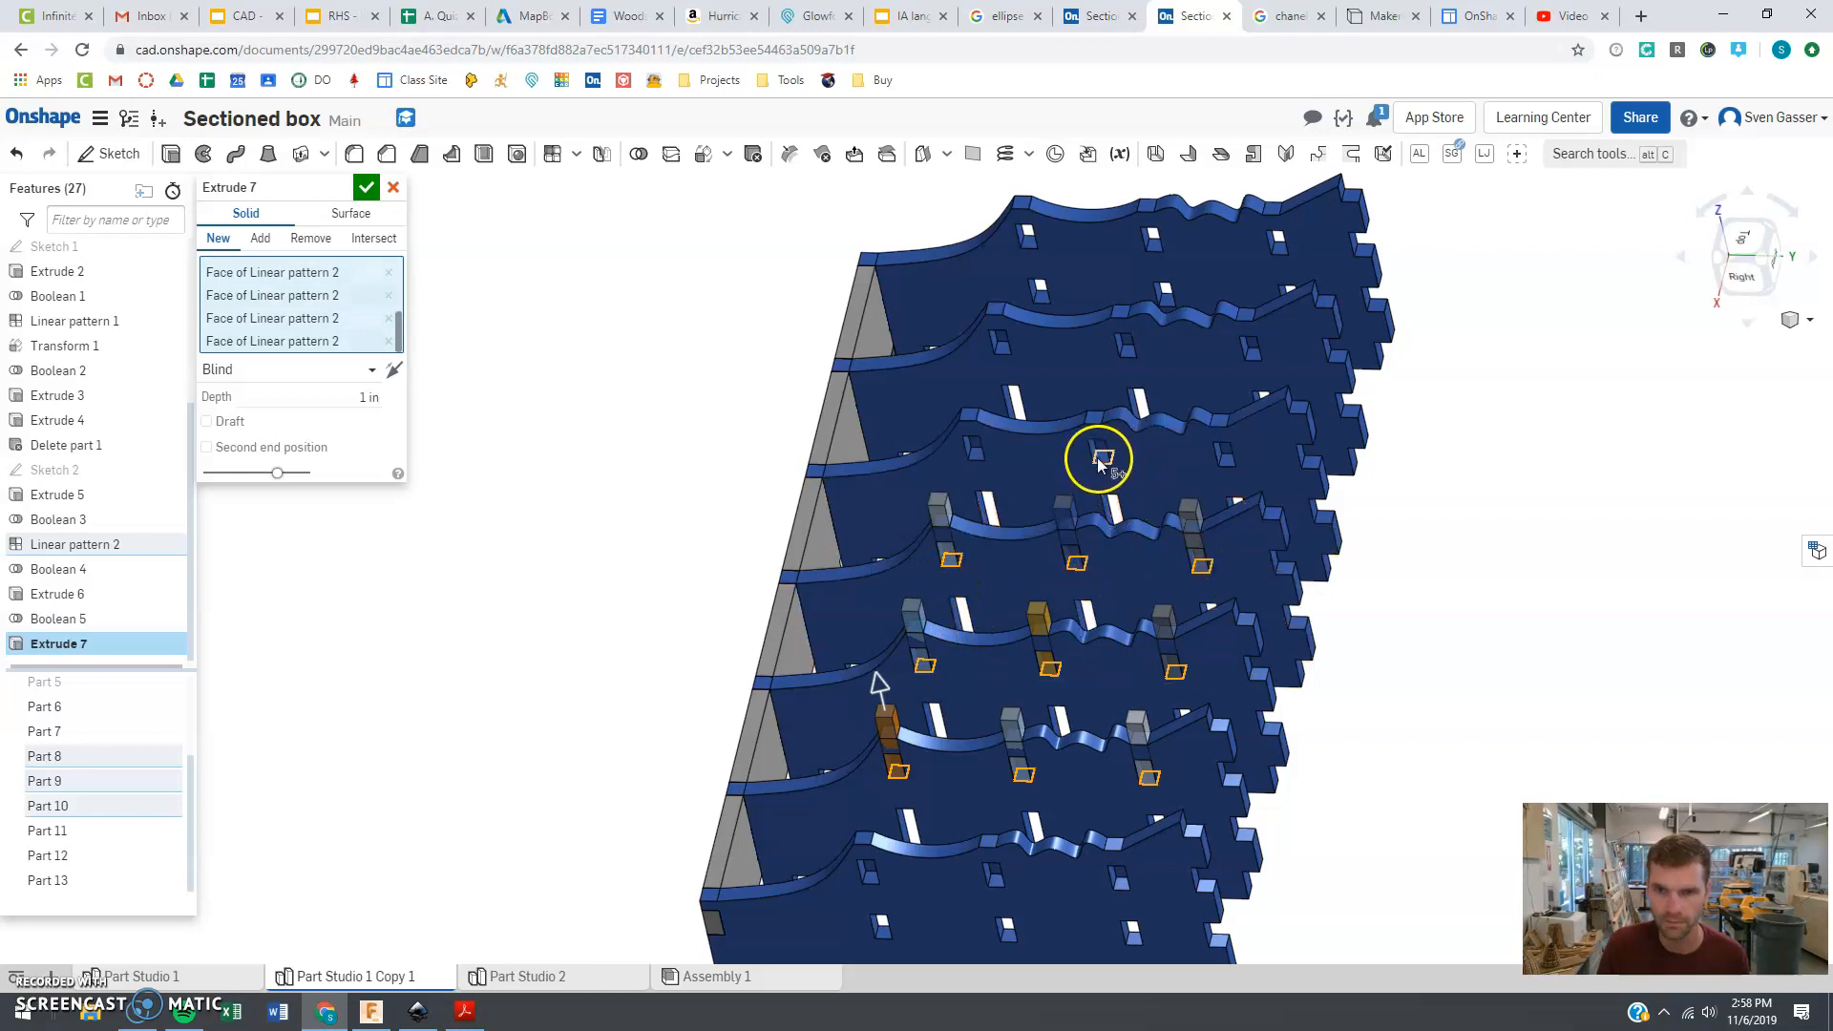
pyautogui.click(974, 451)
pyautogui.click(1229, 461)
pyautogui.click(1255, 361)
pyautogui.click(1127, 352)
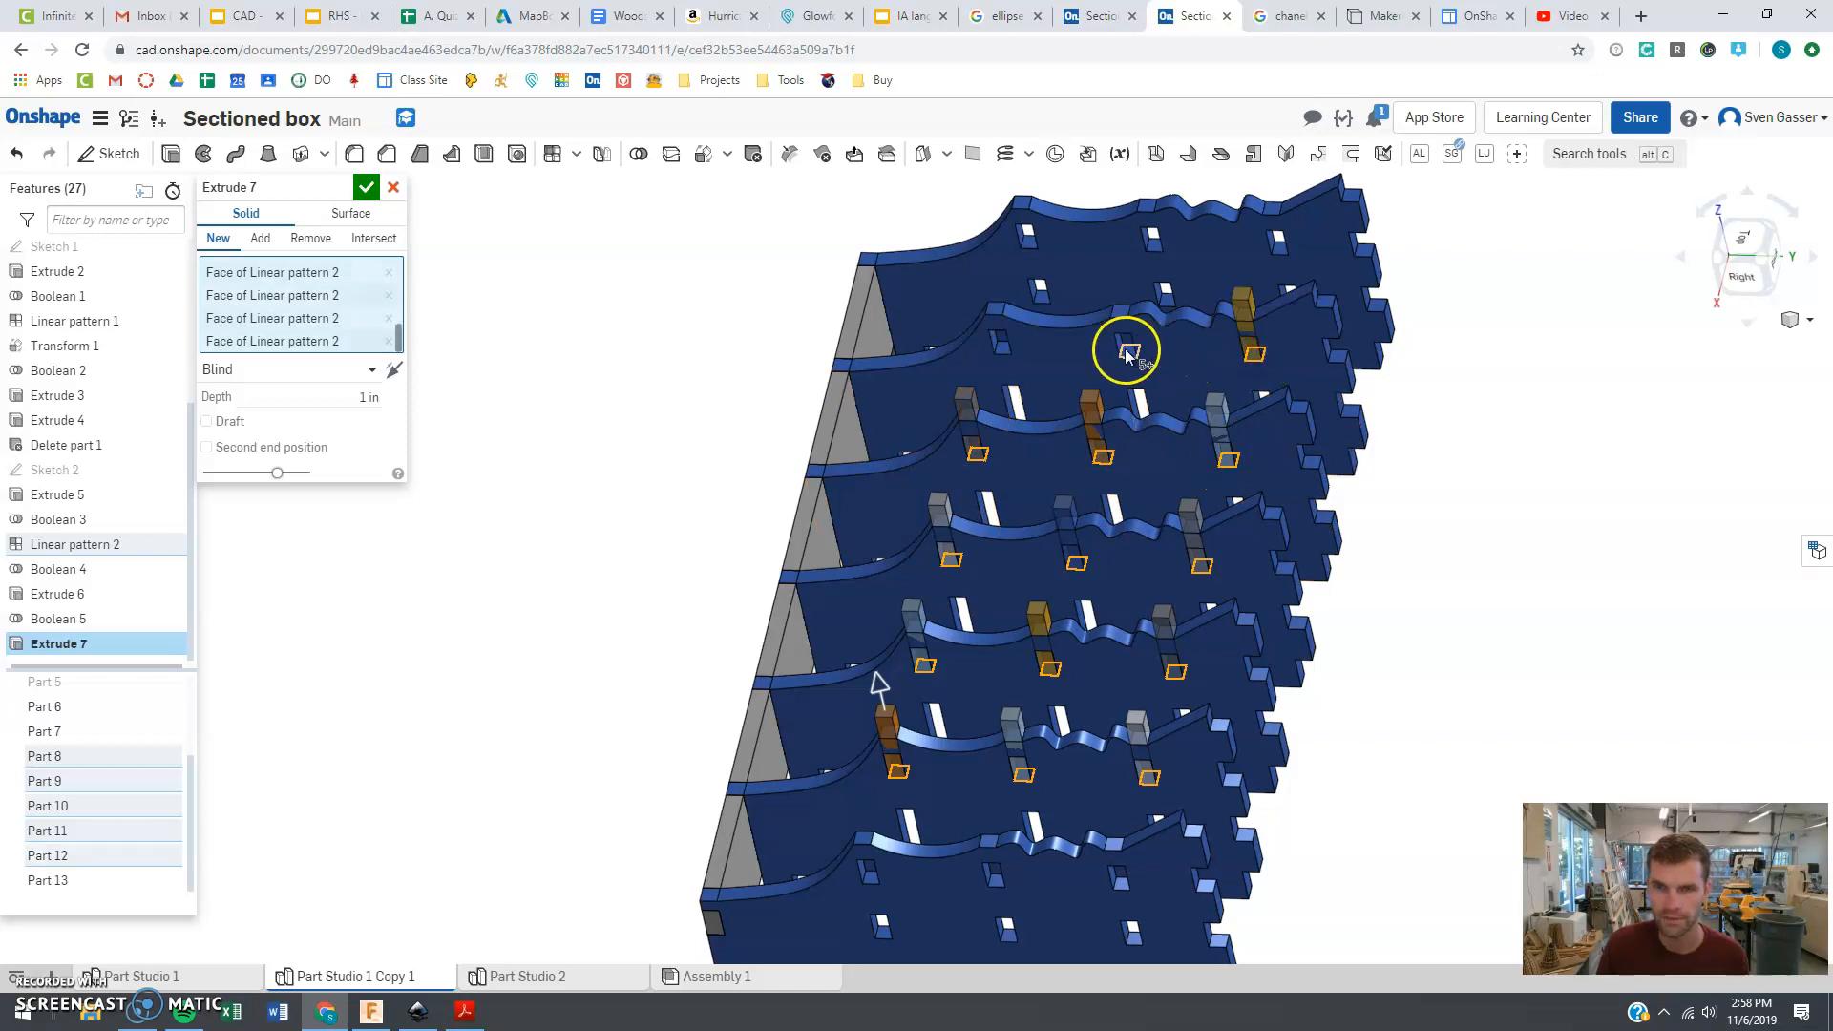
pyautogui.click(998, 344)
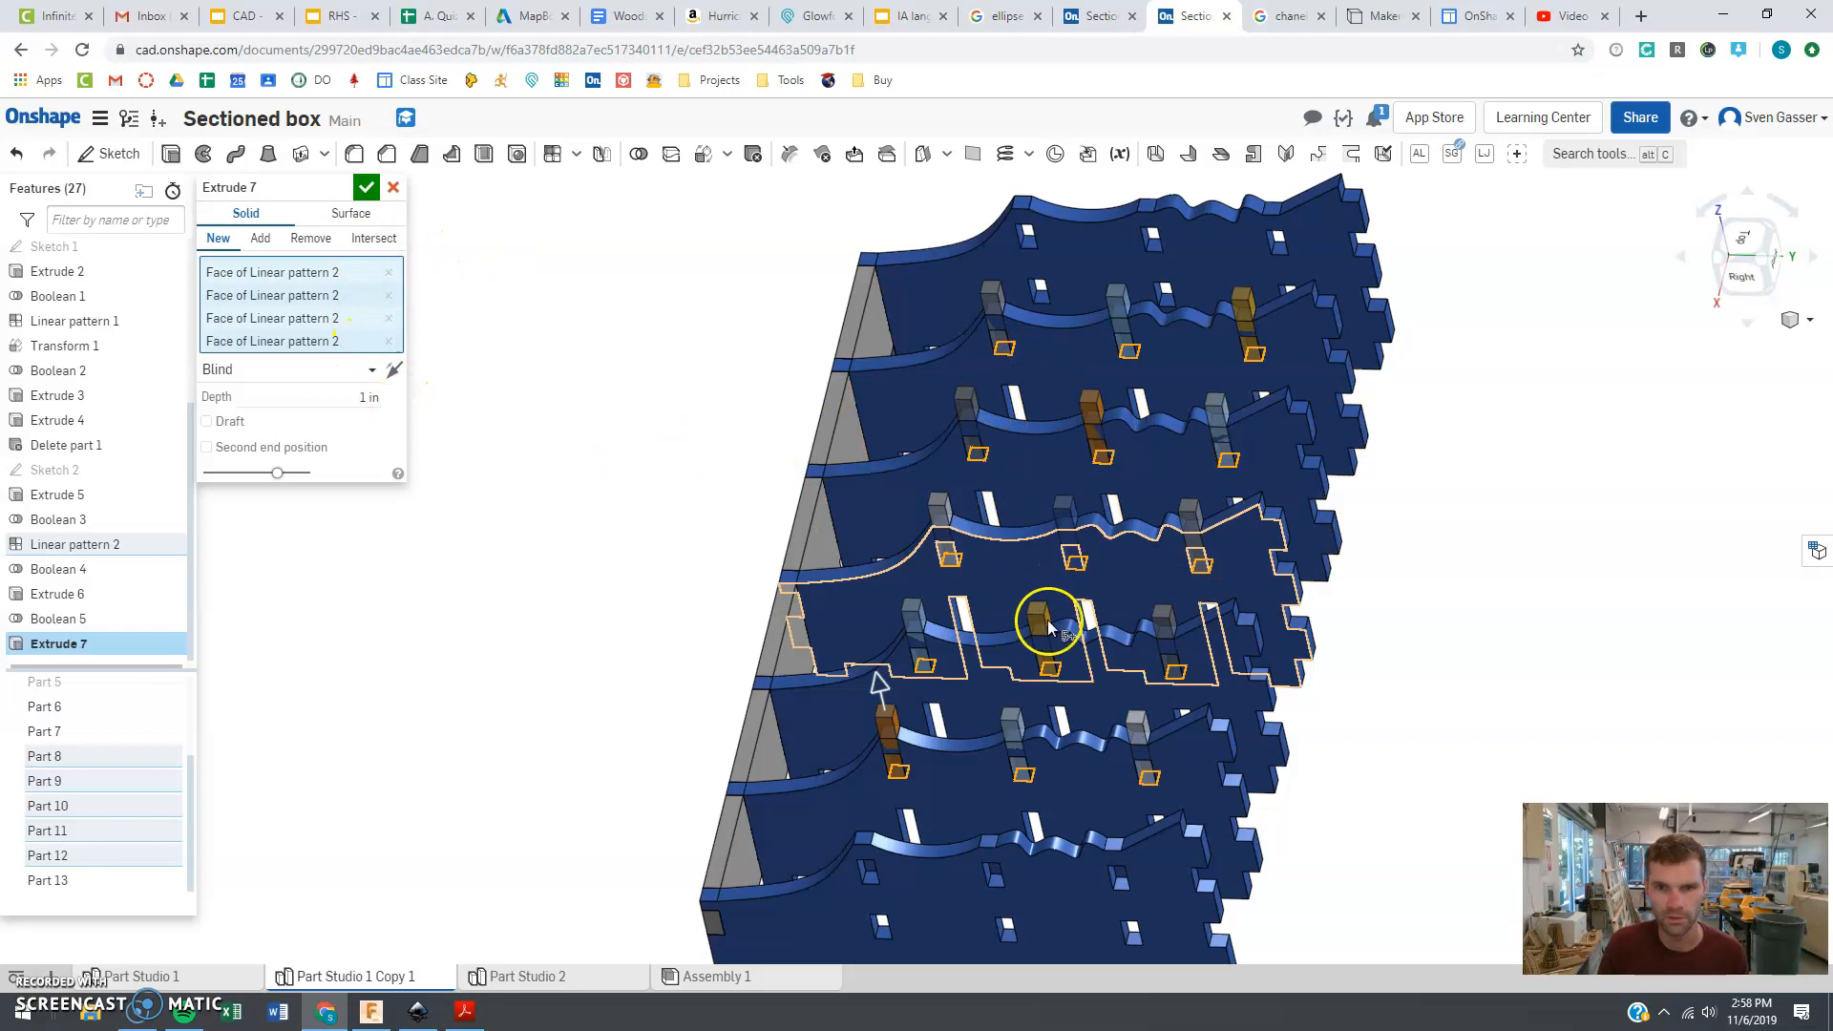
# - Extrude the selected slot faces 0.4 in as added material, merging it into the five inner panels, Part 8 through Part 12
pyautogui.moveTo(886, 728); pyautogui.dragTo(890, 740)
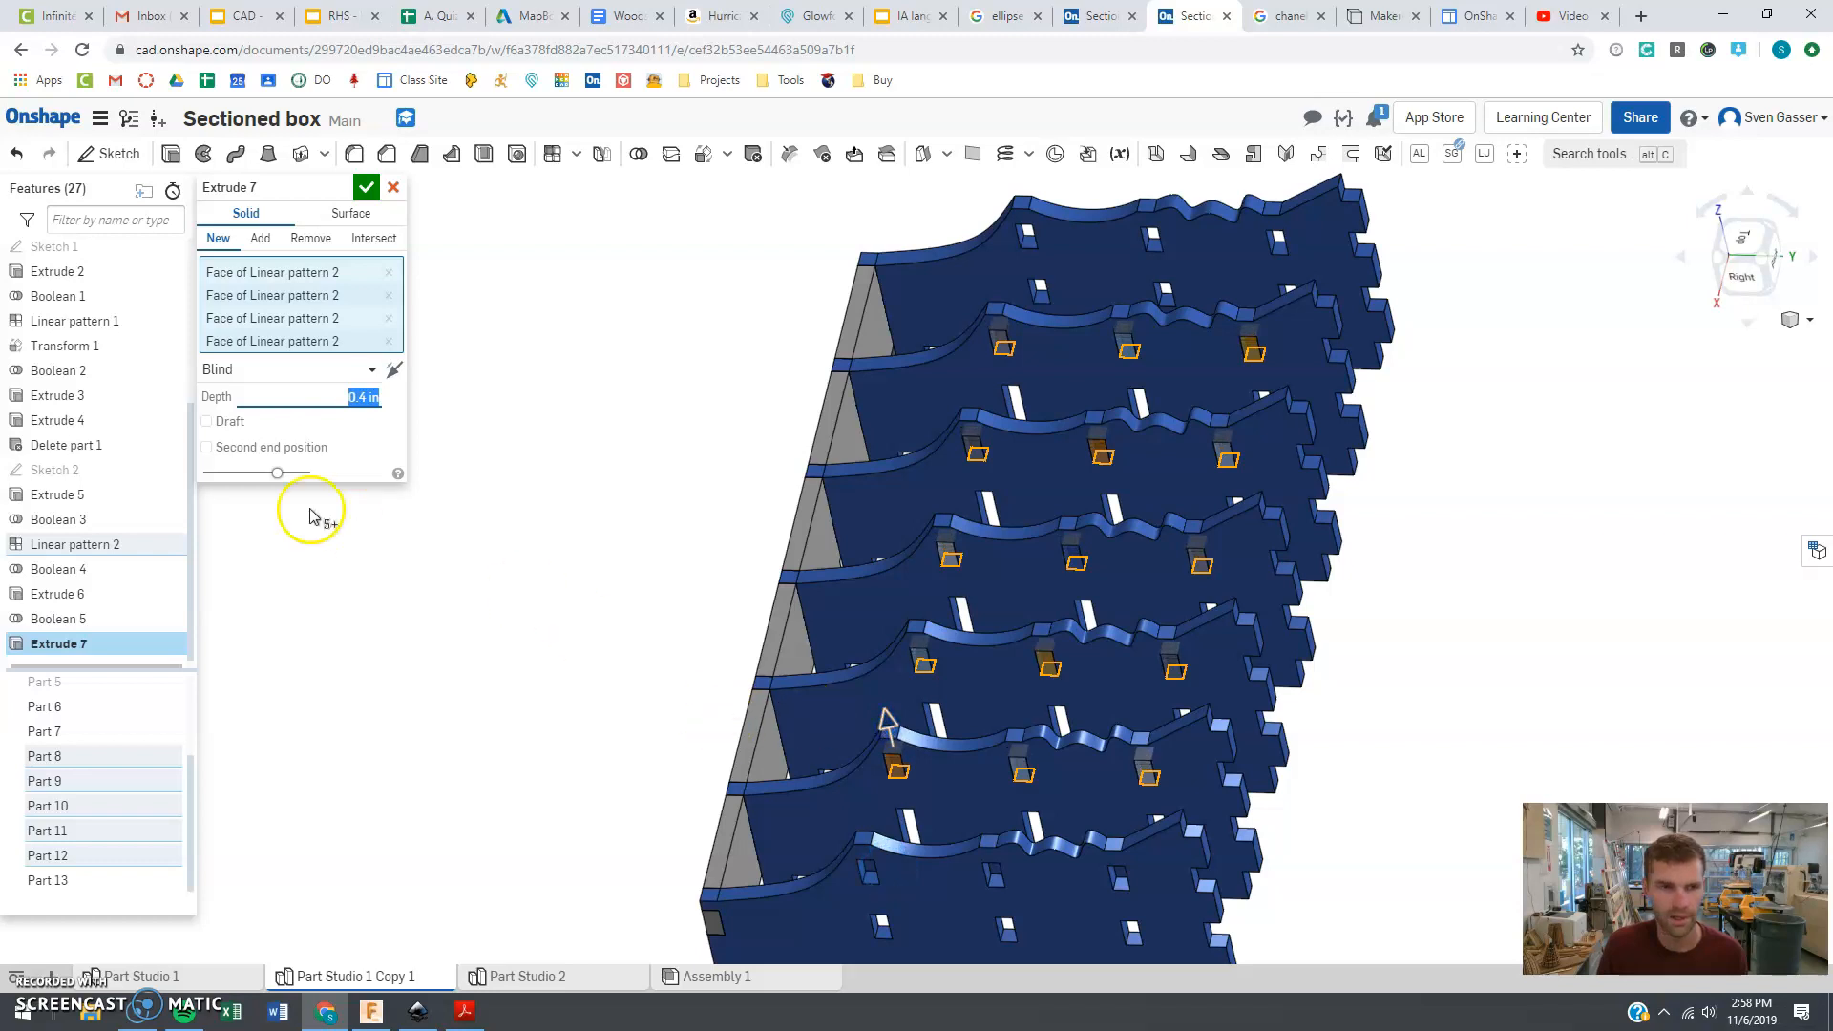
pyautogui.click(270, 238)
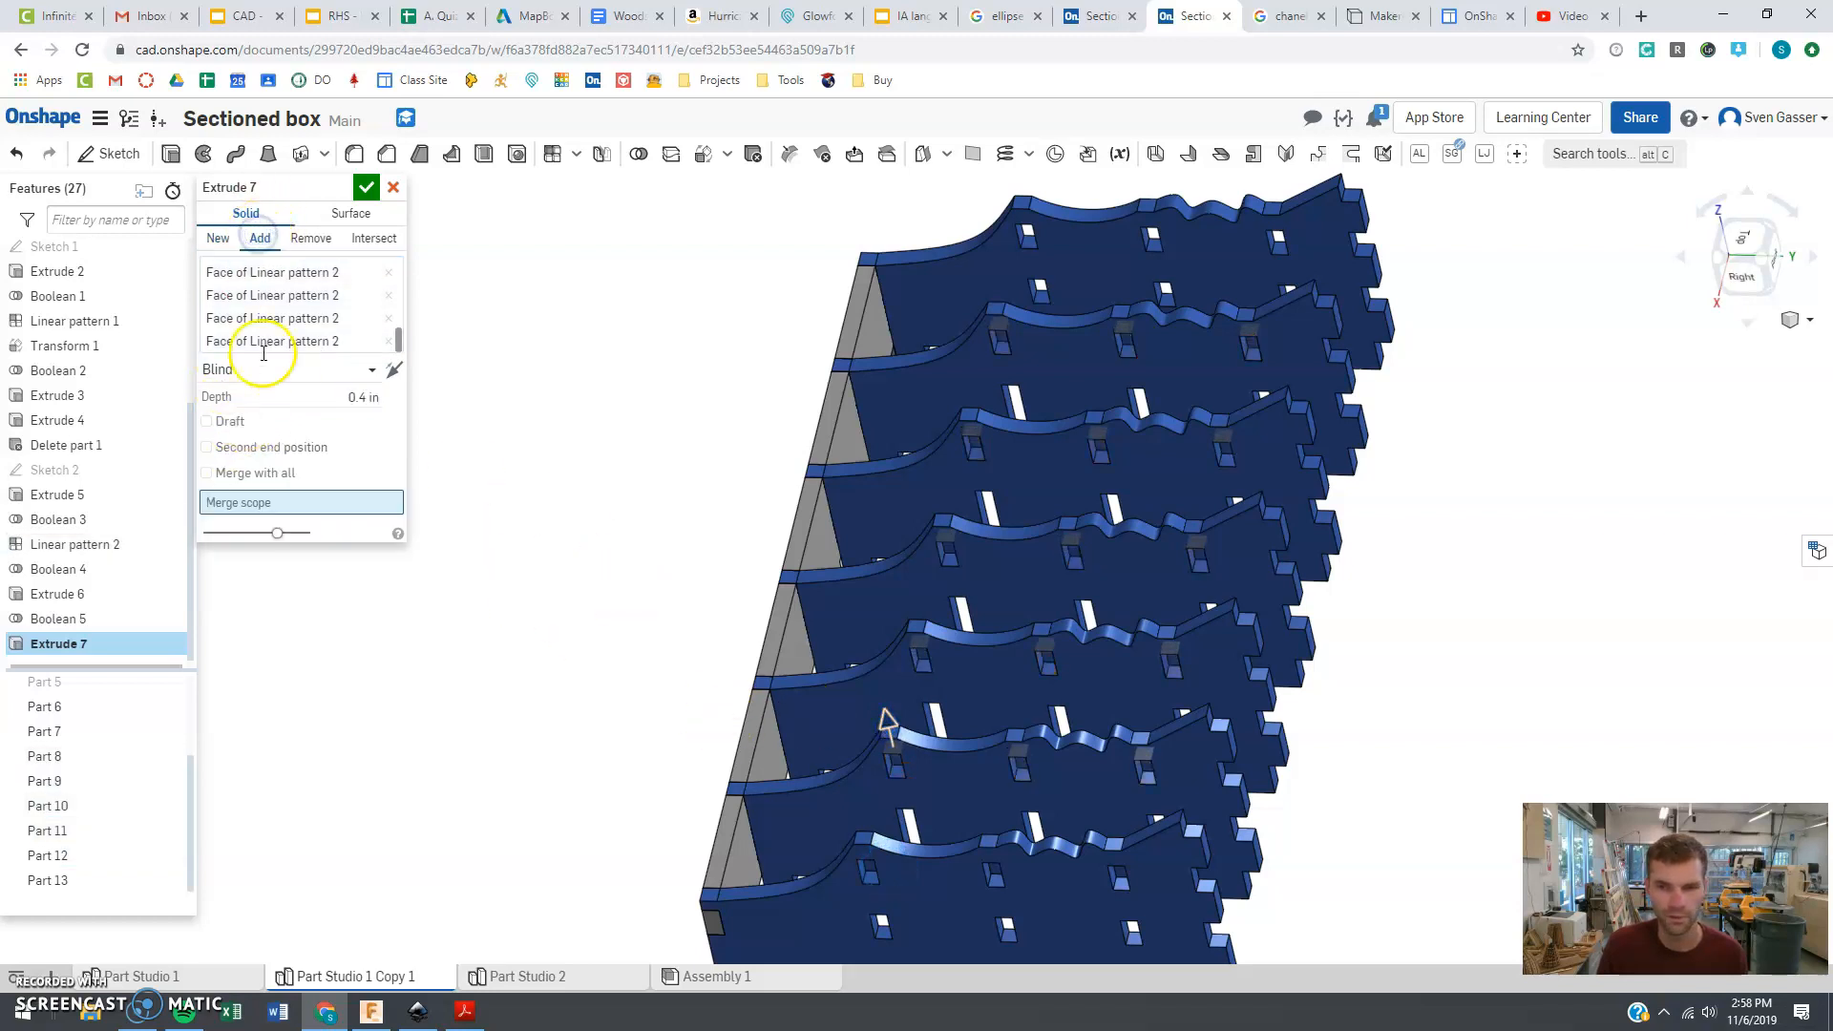
pyautogui.moveTo(685, 678)
pyautogui.mouseDown(button='right')
pyautogui.moveTo(675, 660)
pyautogui.moveTo(634, 672)
pyautogui.moveTo(672, 652)
pyautogui.mouseUp(button='right')
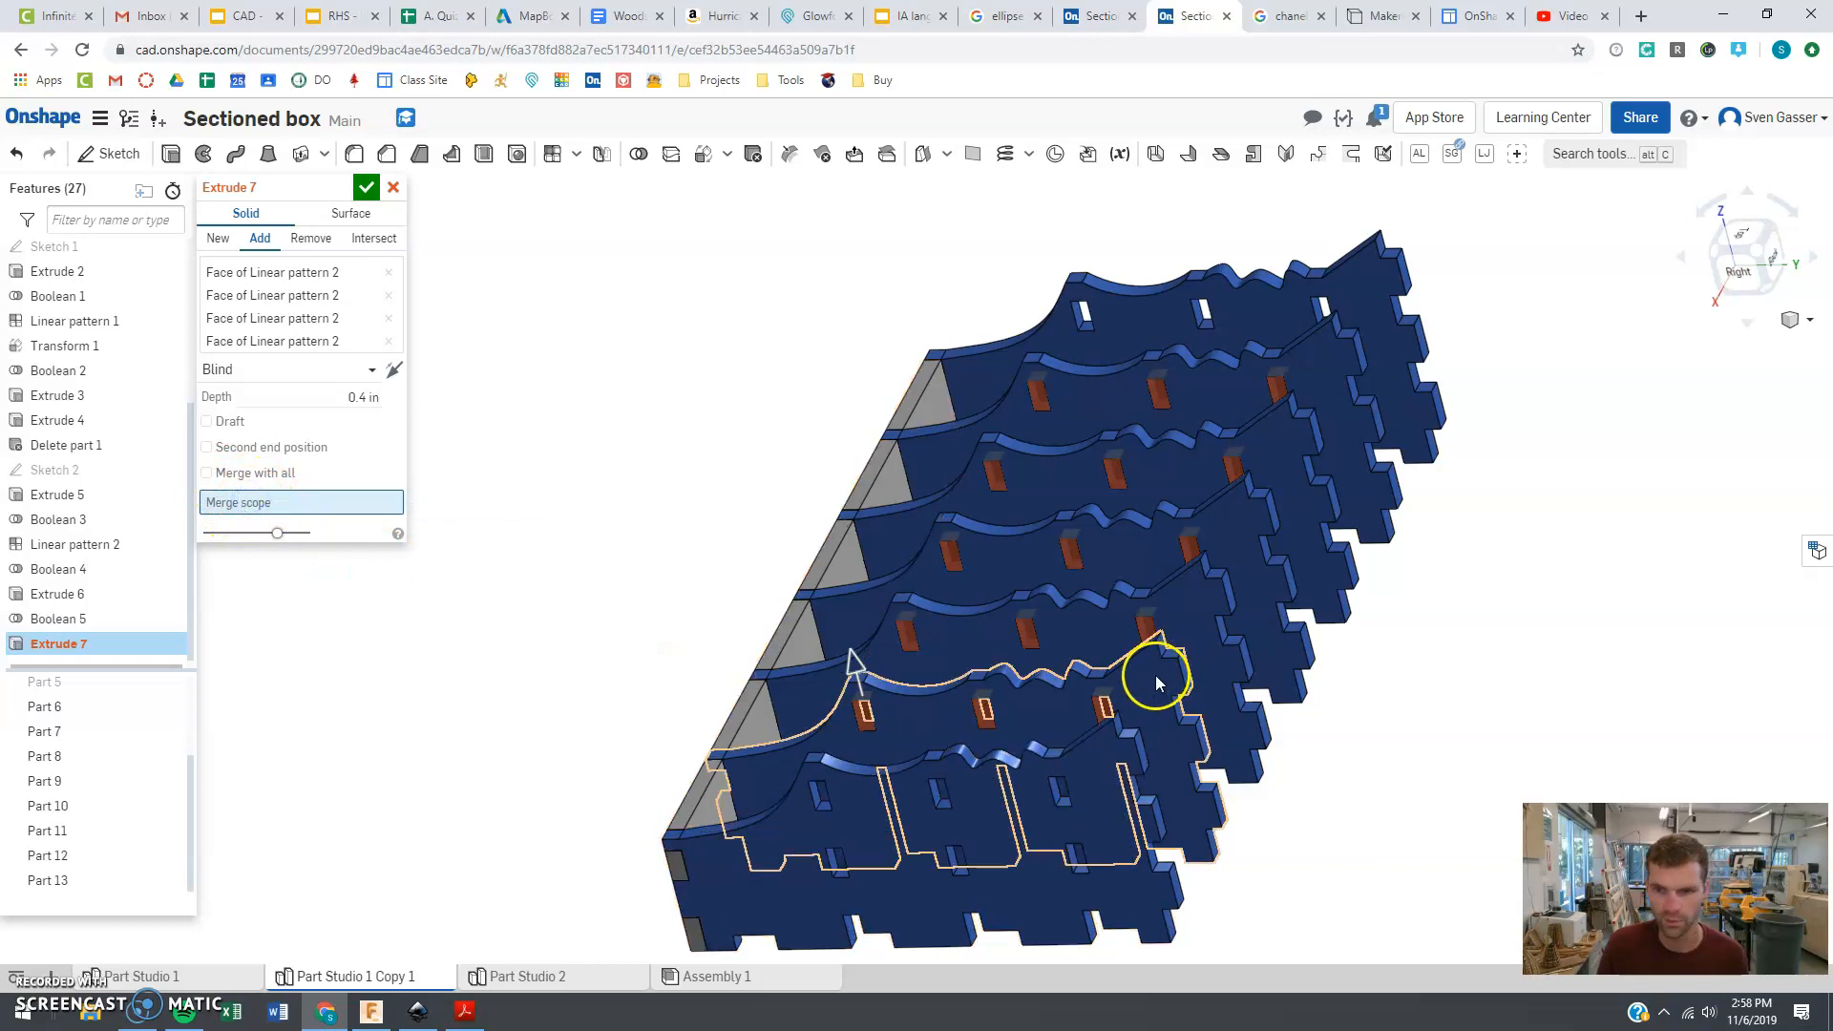
pyautogui.click(1211, 609)
pyautogui.click(1236, 538)
pyautogui.click(1236, 538)
pyautogui.click(1289, 462)
pyautogui.click(1319, 411)
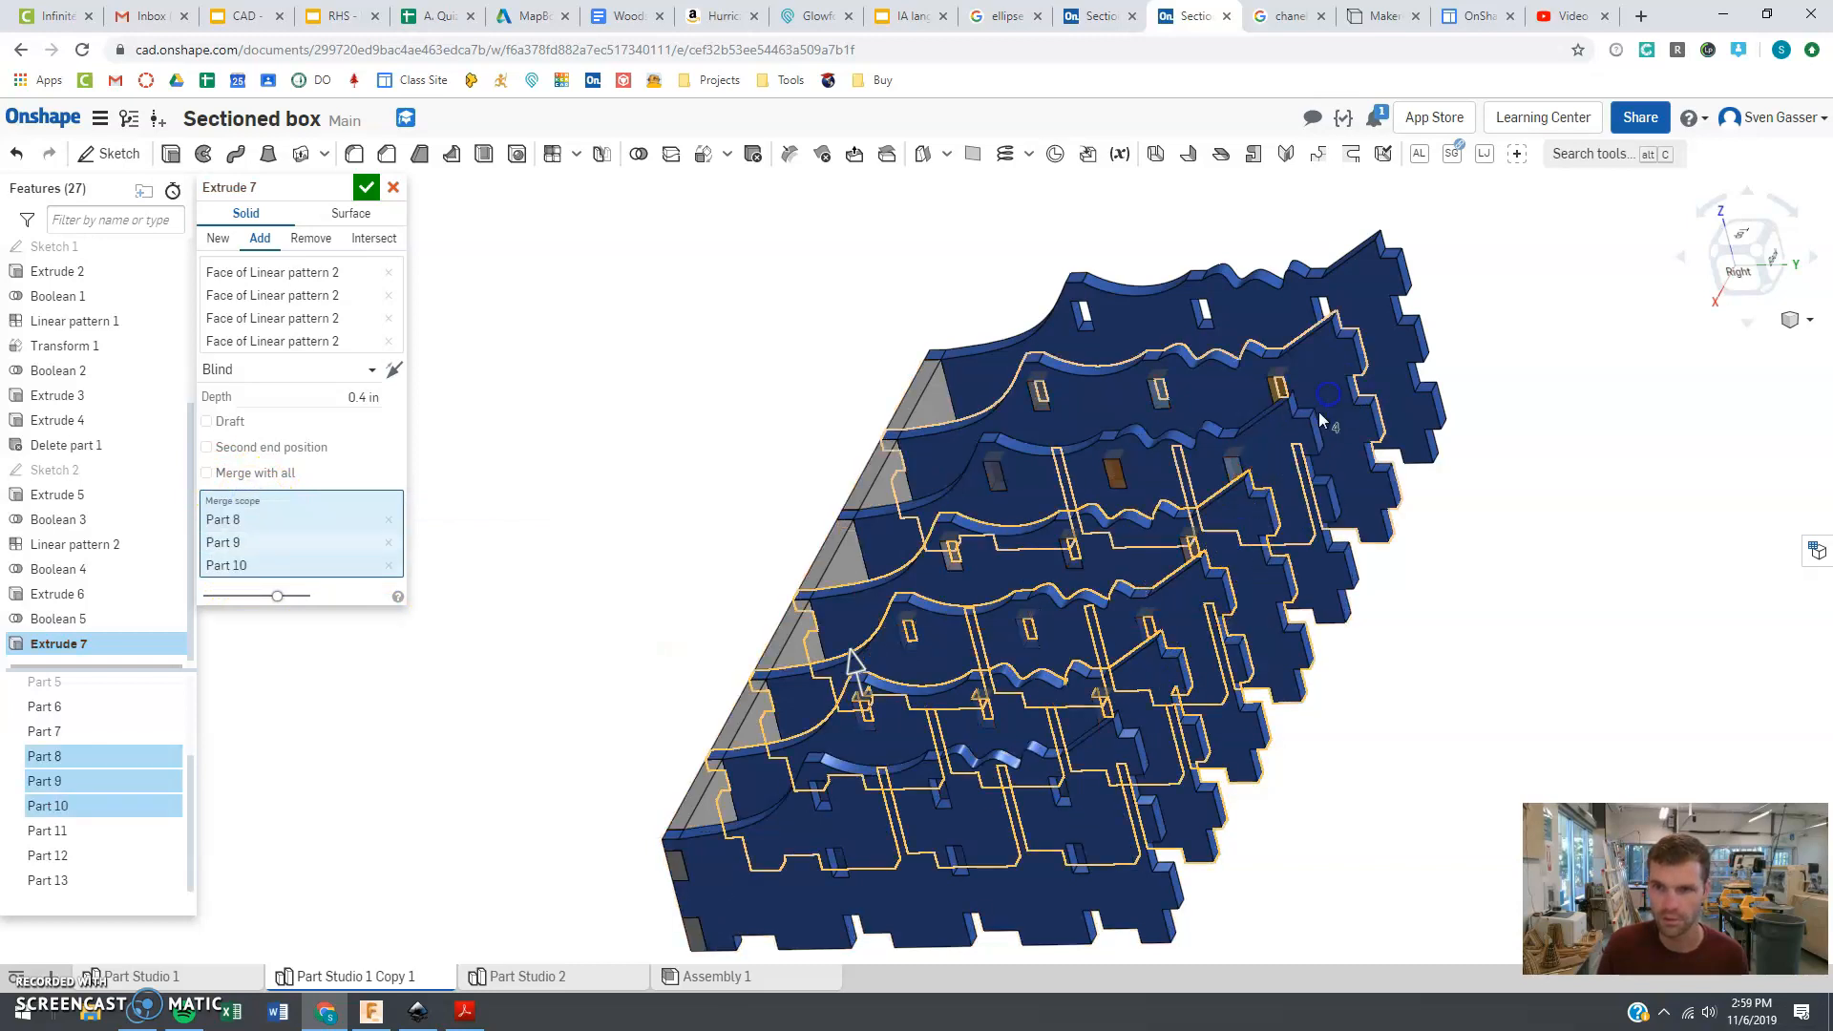
pyautogui.click(365, 187)
# - Show all parts of the box again, including the hidden base and long dividers
pyautogui.moveTo(695, 544); pyautogui.dragTo(765, 573, button='right')
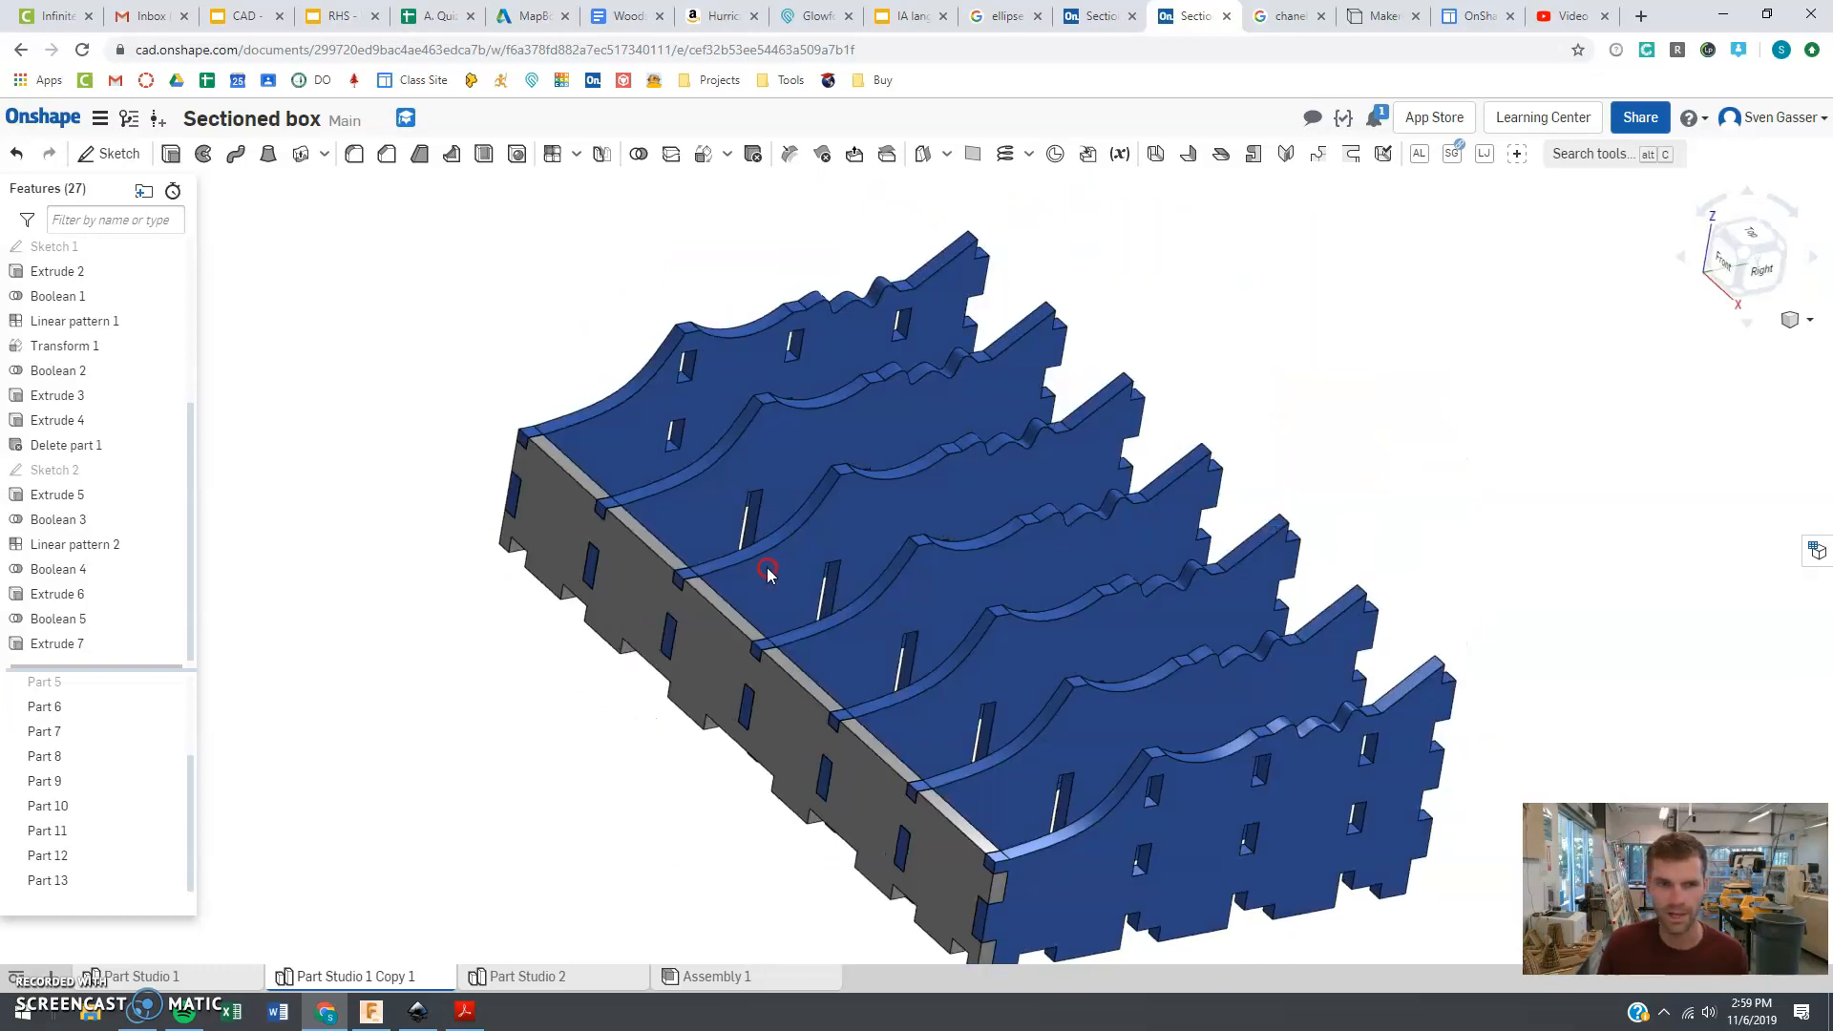
pyautogui.rightClick(122, 781)
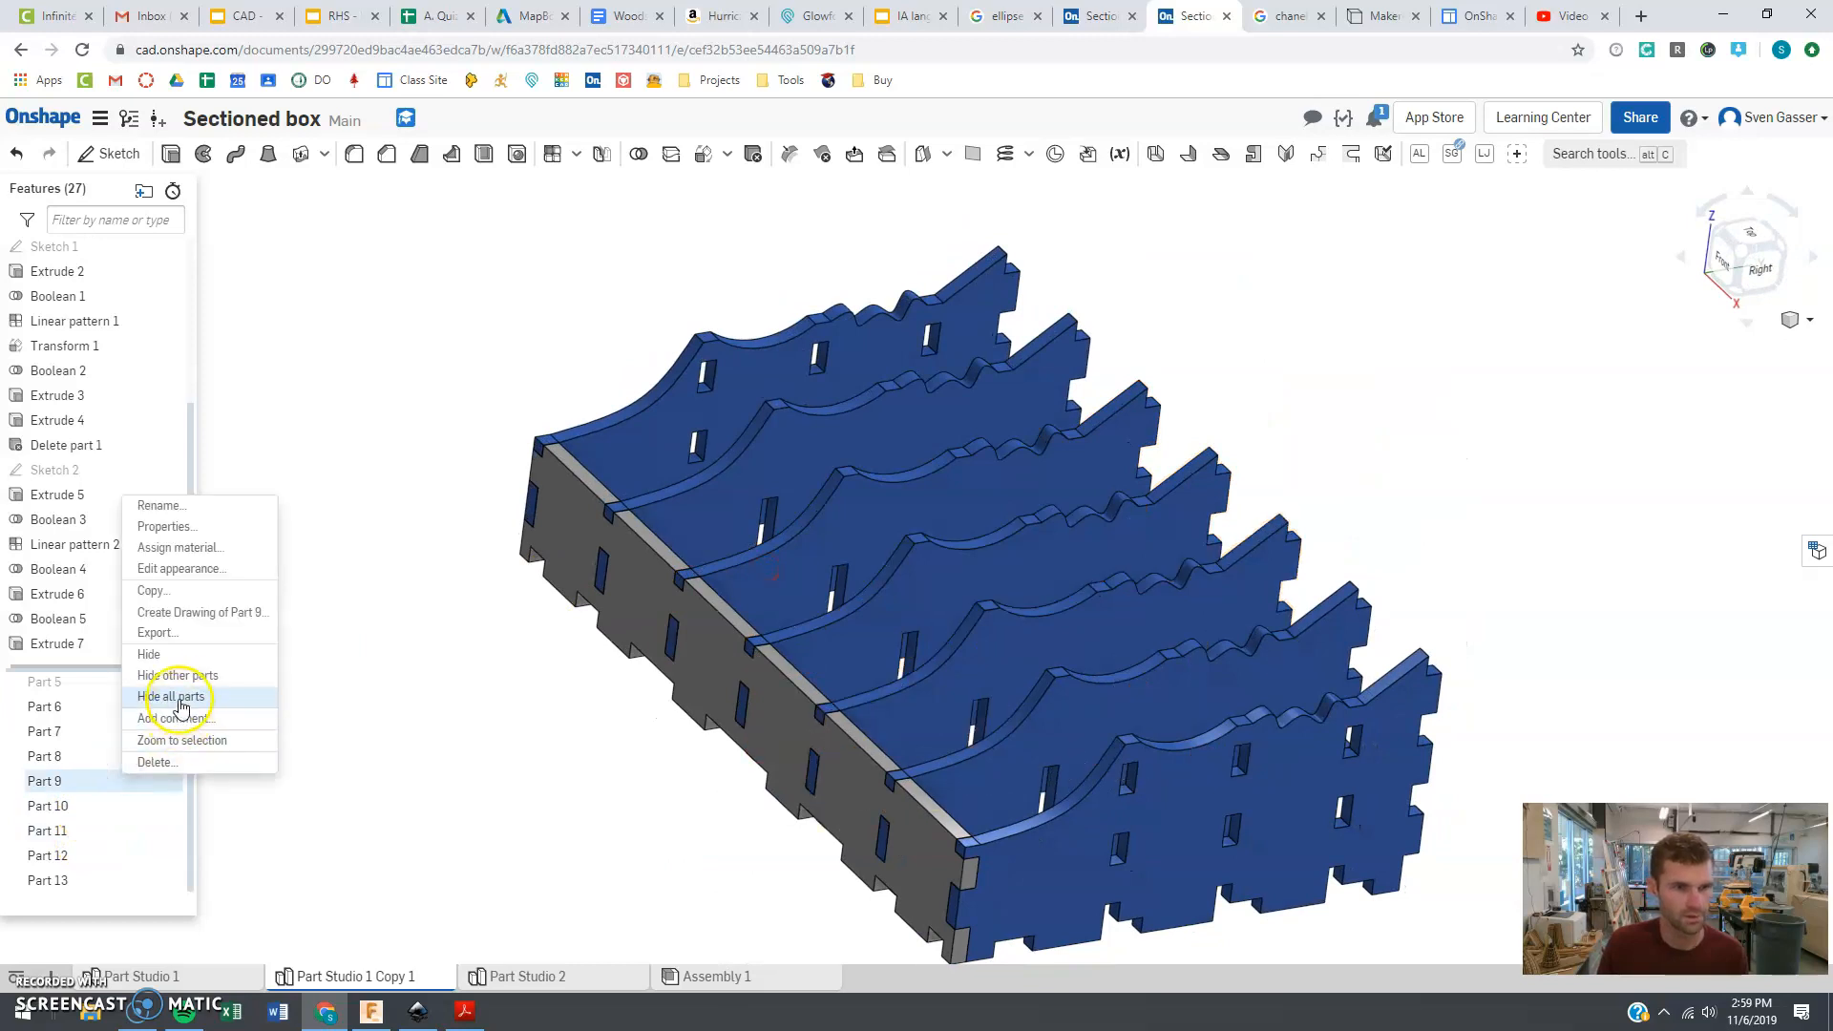
pyautogui.click(512, 753)
pyautogui.click(102, 683)
pyautogui.rightClick(102, 684)
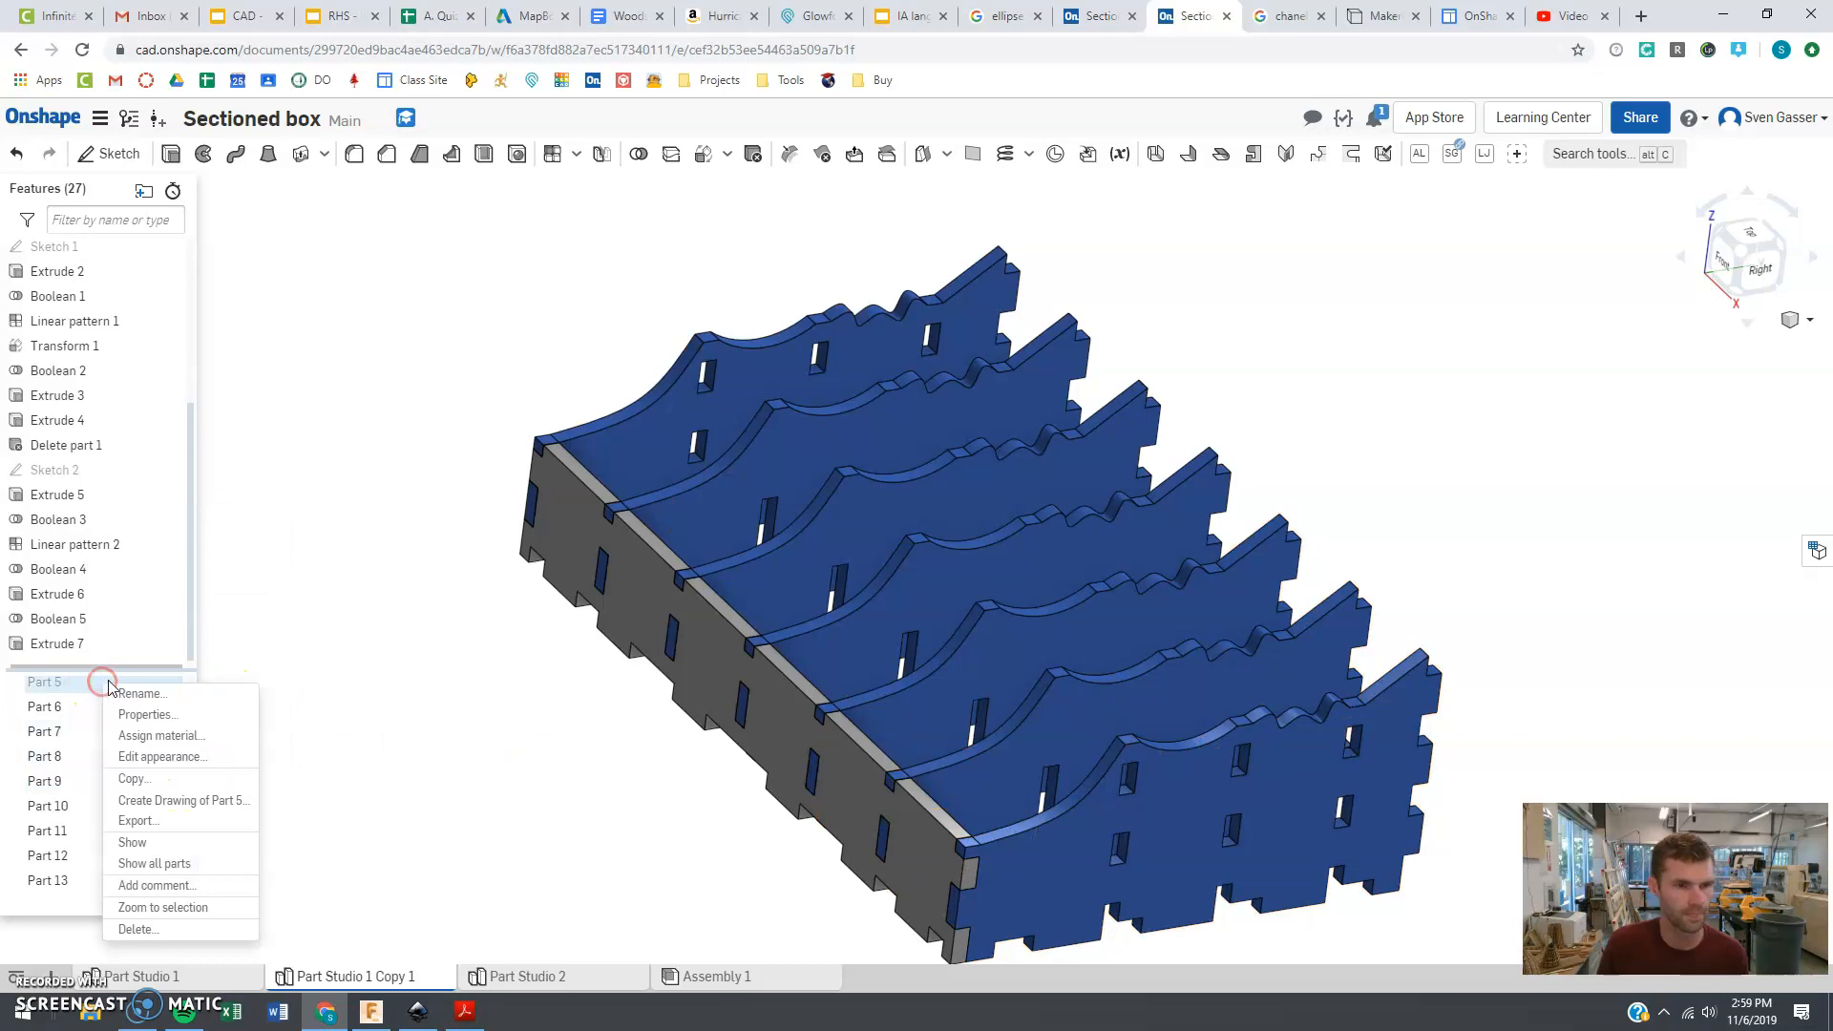
pyautogui.click(175, 859)
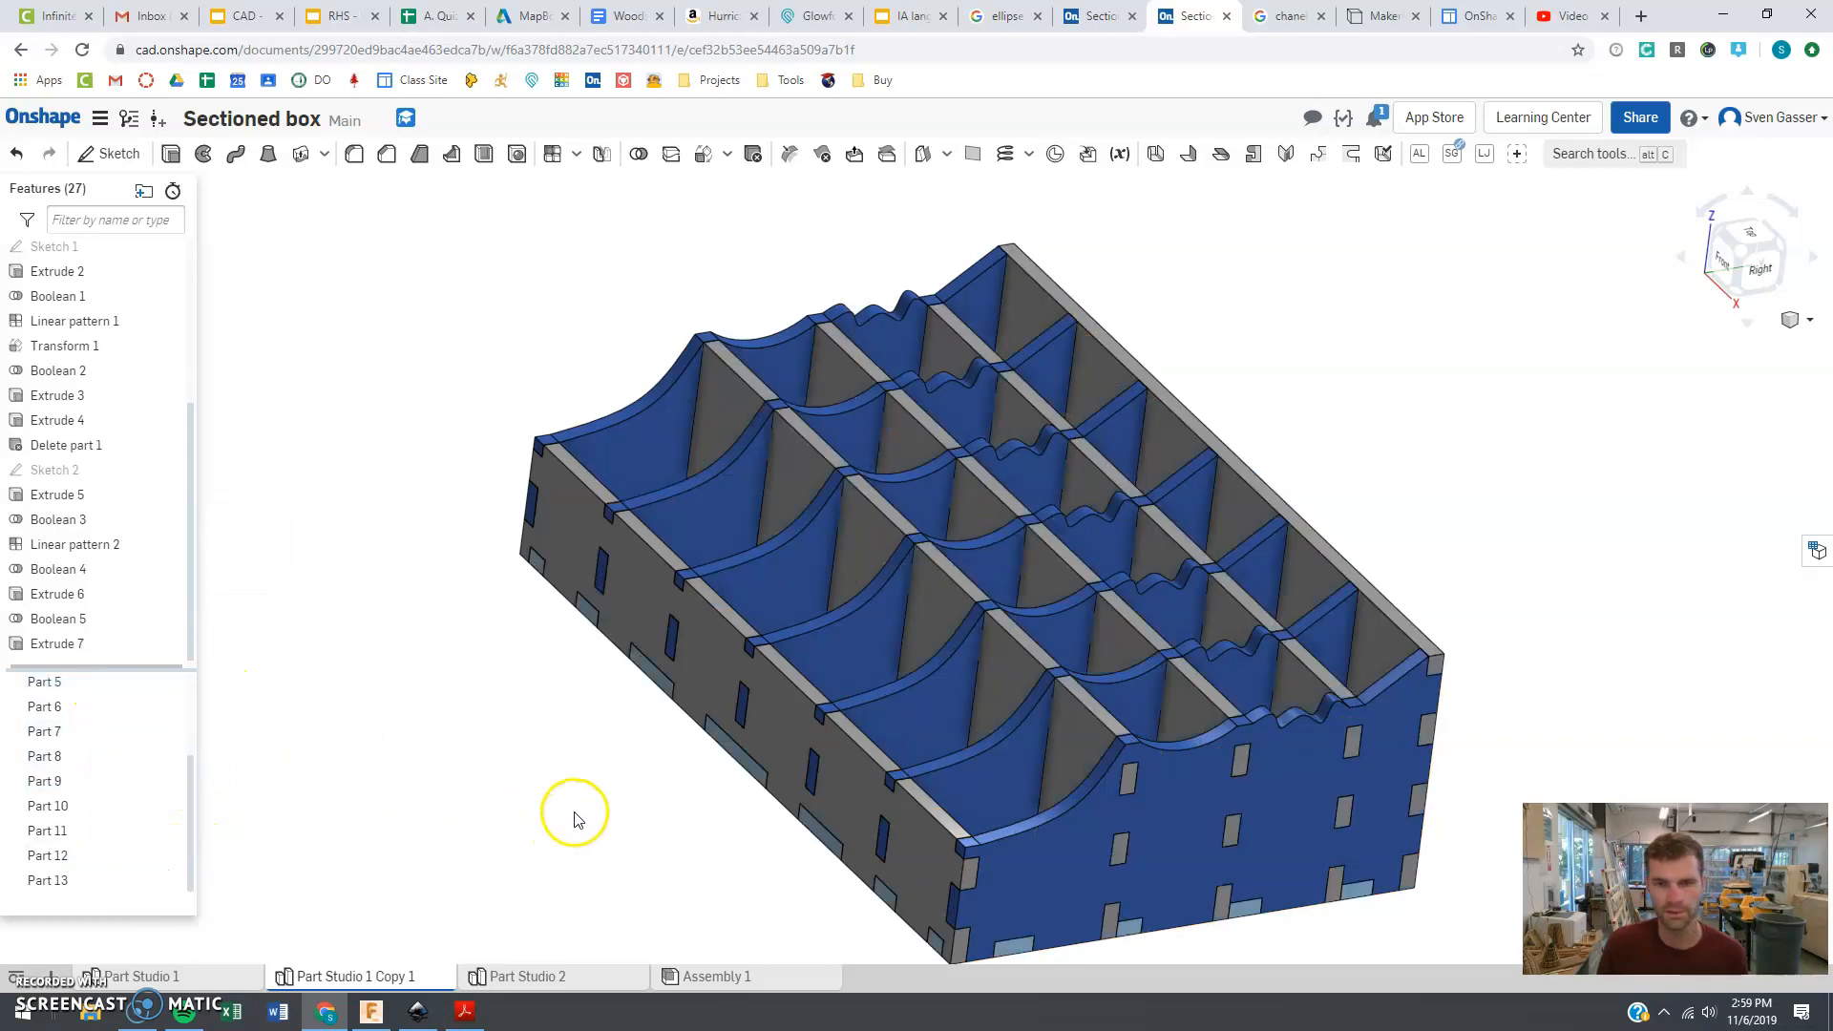
# - Examine the completed box's joints and compartments from the side, directly from above and from the front
pyautogui.moveTo(625, 864); pyautogui.dragTo(401, 794, button='right')
pyautogui.moveTo(1402, 750)
pyautogui.mouseDown(button='right')
pyautogui.moveTo(1280, 757)
pyautogui.moveTo(1277, 822)
pyautogui.moveTo(1308, 749)
pyautogui.moveTo(1413, 646)
pyautogui.moveTo(1514, 622)
pyautogui.moveTo(872, 795)
pyautogui.moveTo(761, 749)
pyautogui.mouseUp(button='right')
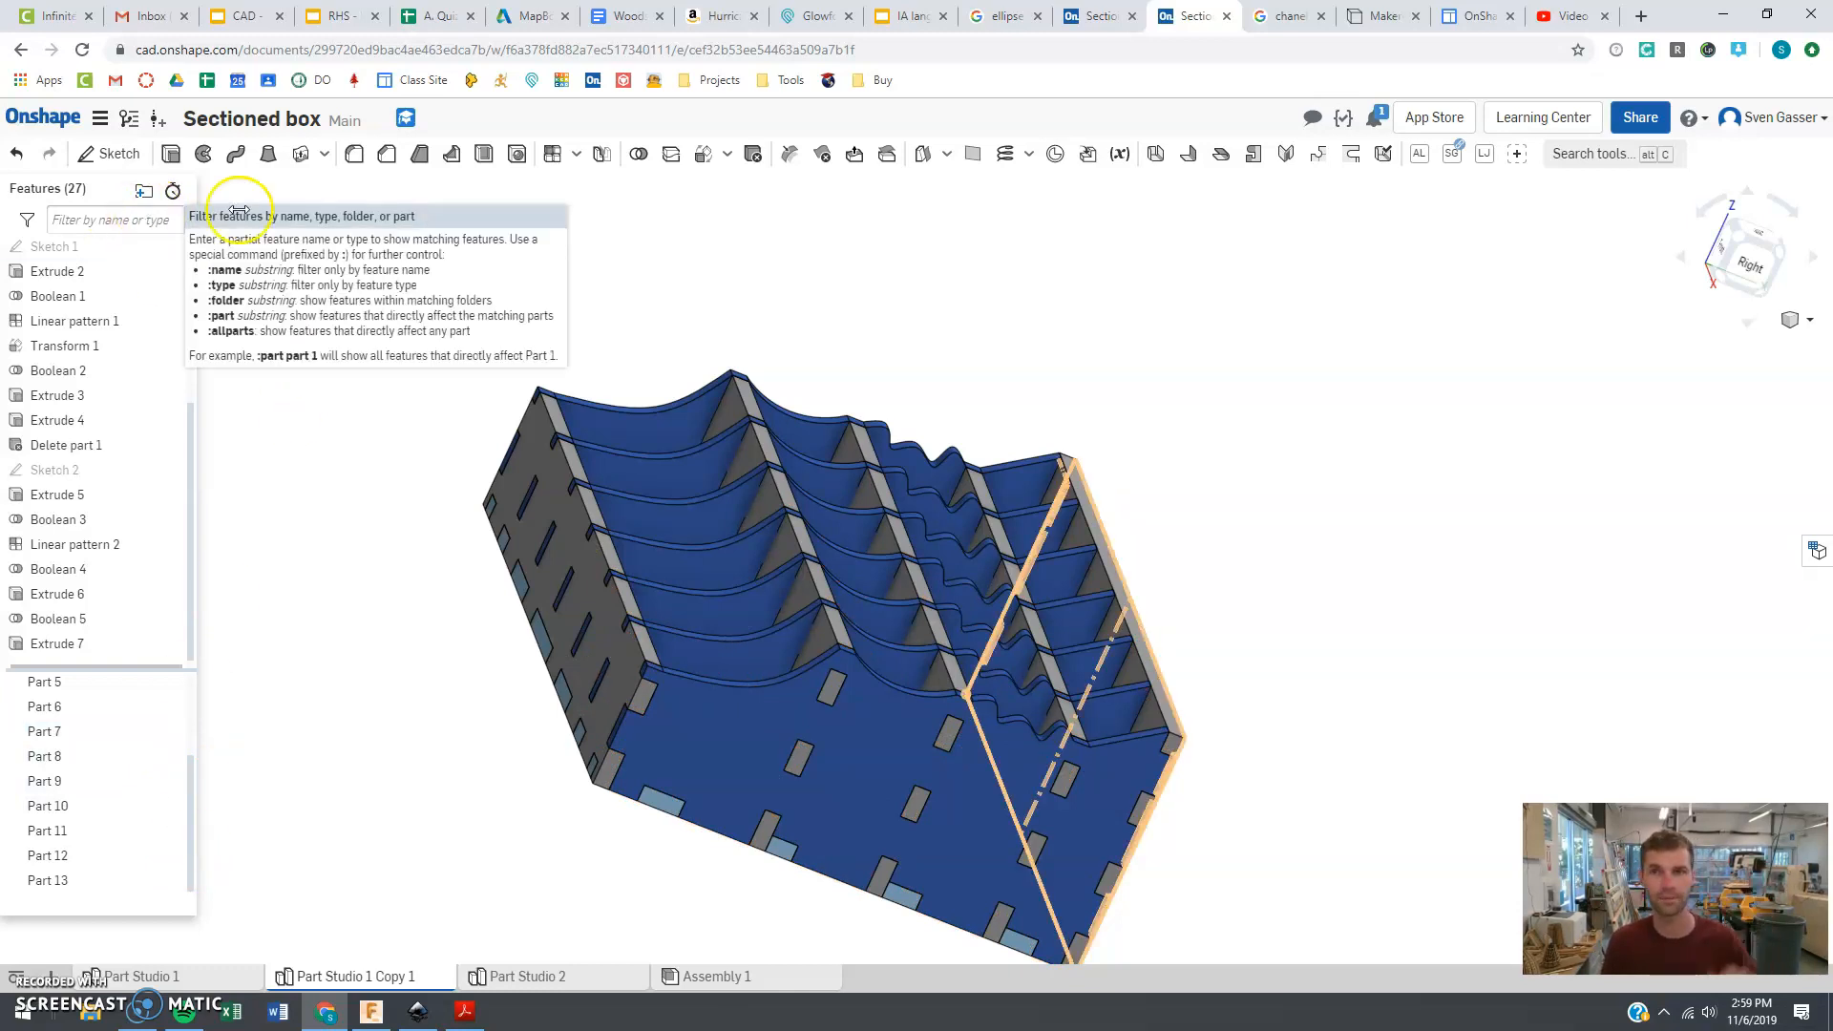
pyautogui.click(1298, 18)
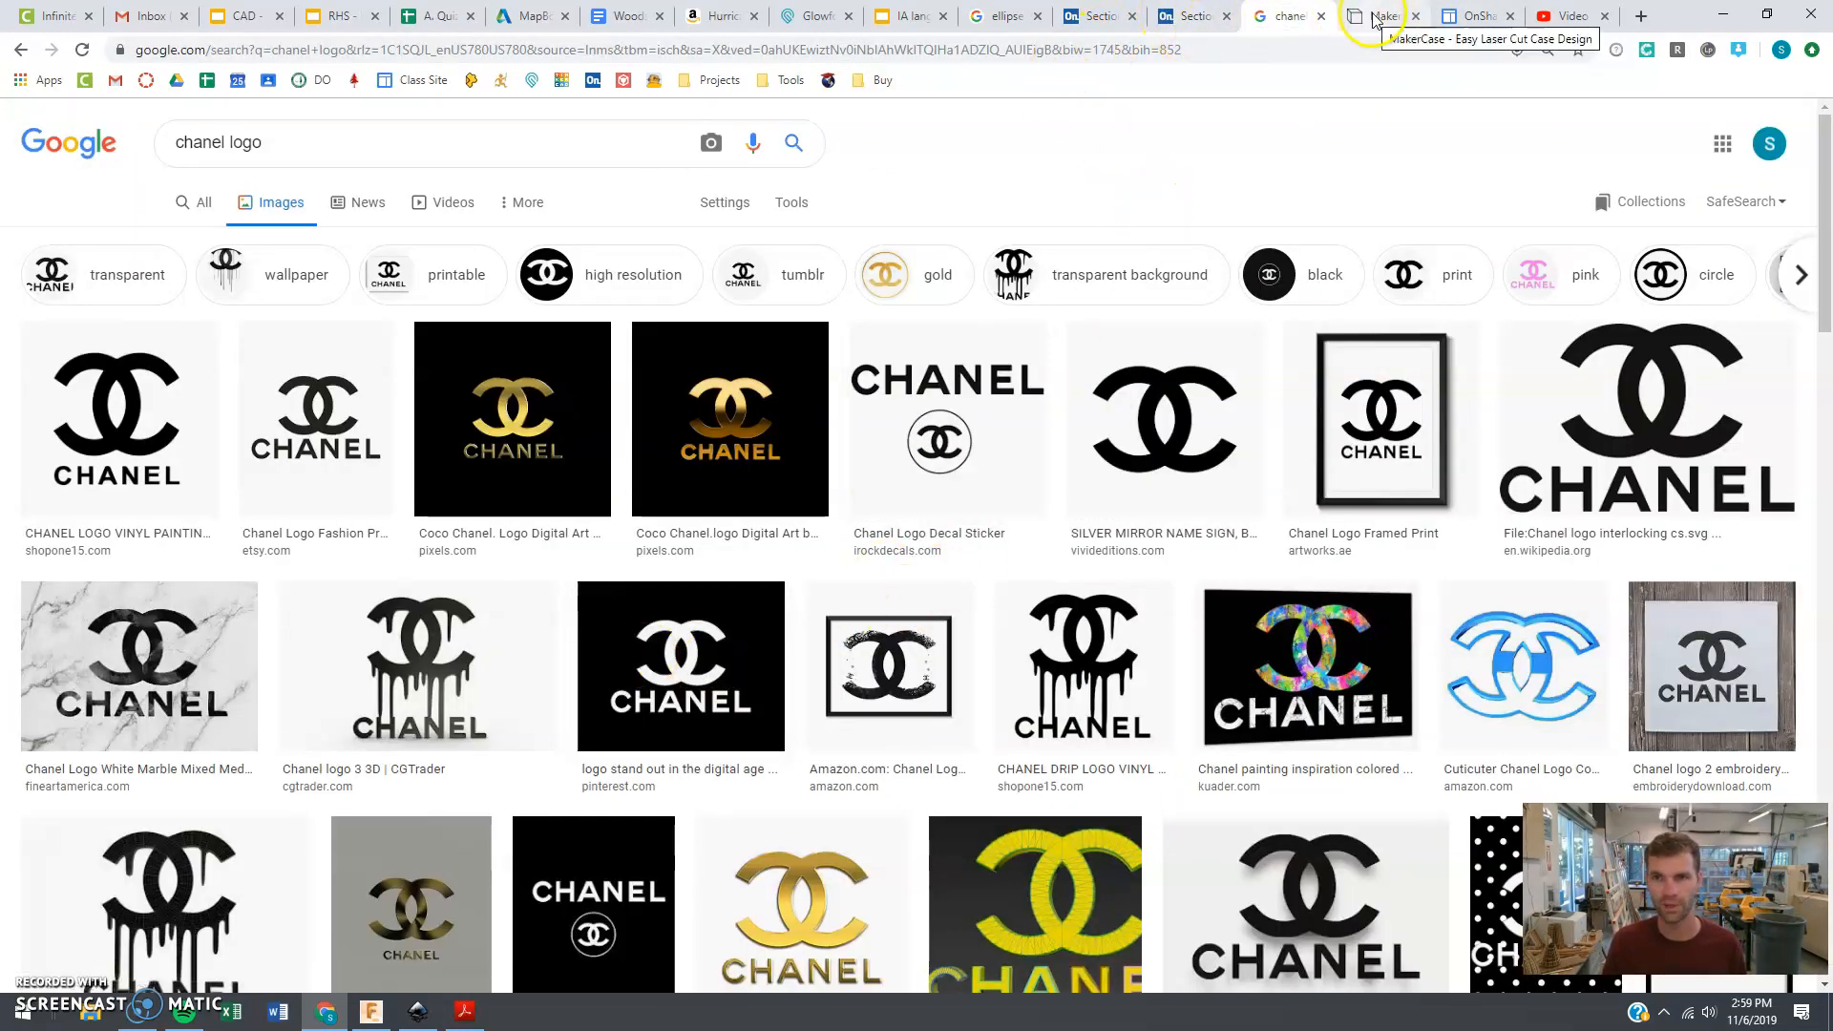
pyautogui.click(1189, 19)
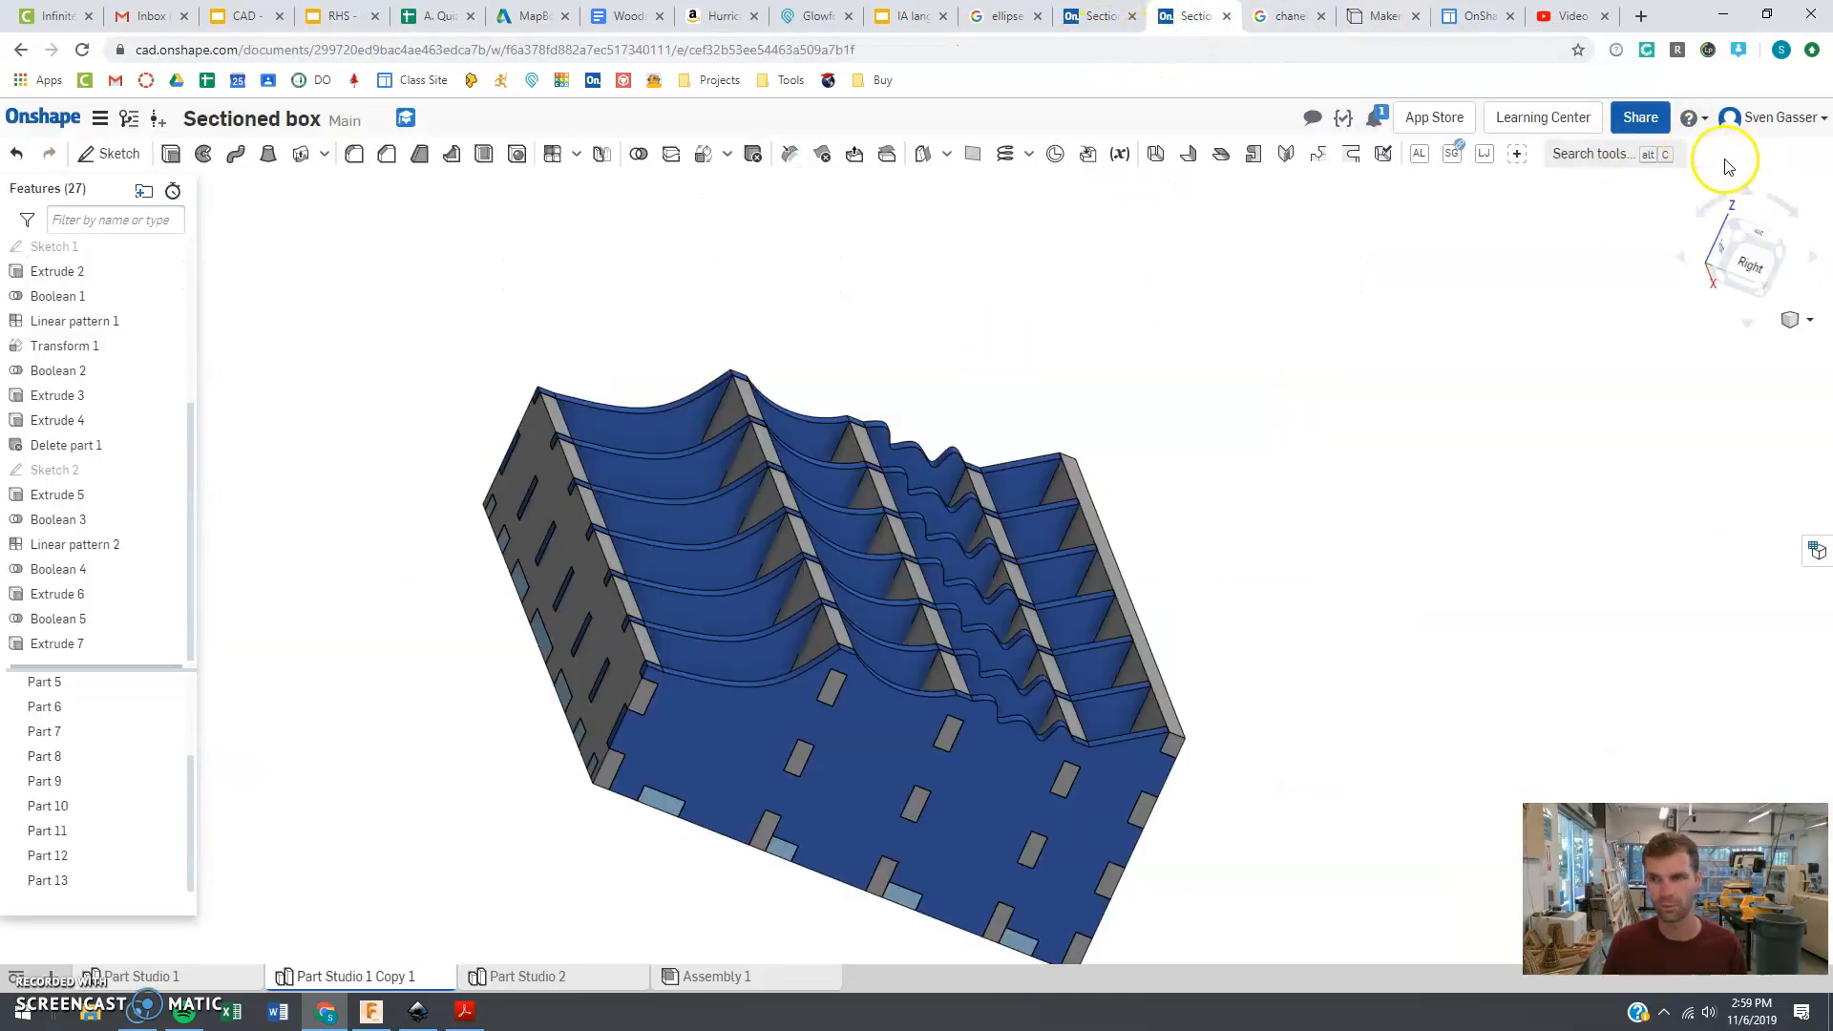
pyautogui.click(1762, 240)
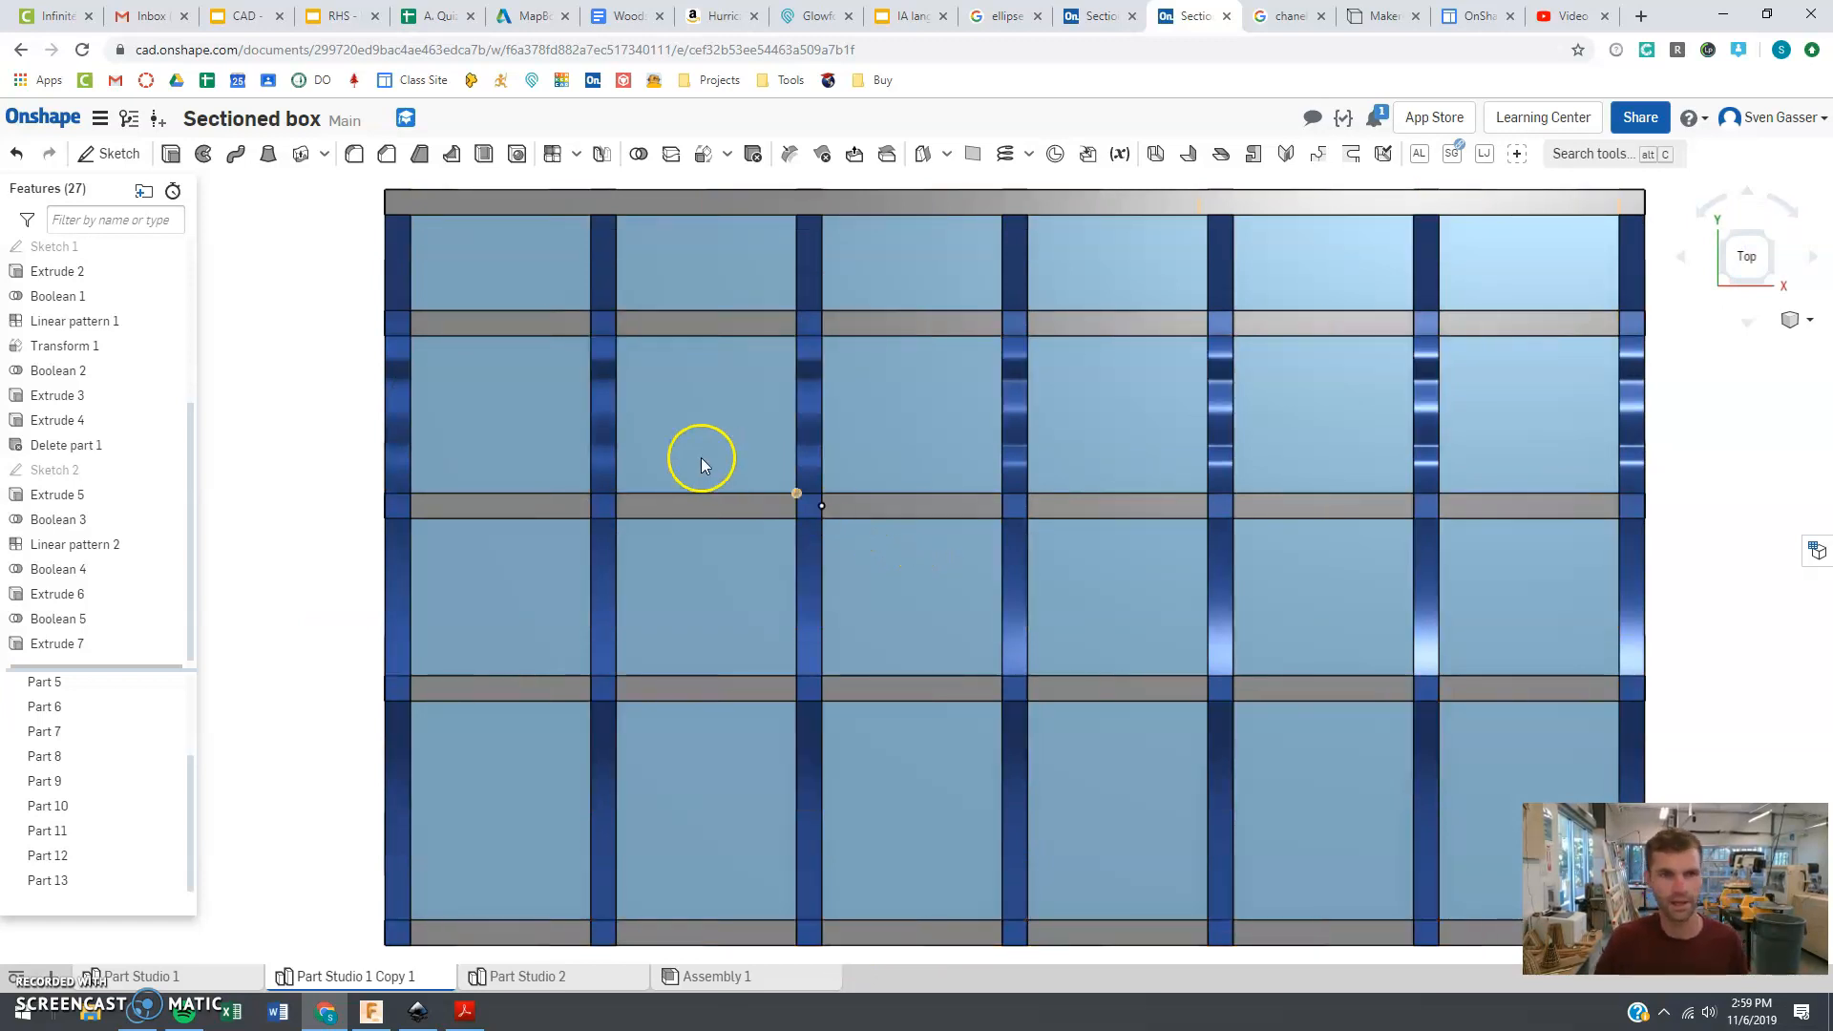
pyautogui.scroll(-4, 274, 384)
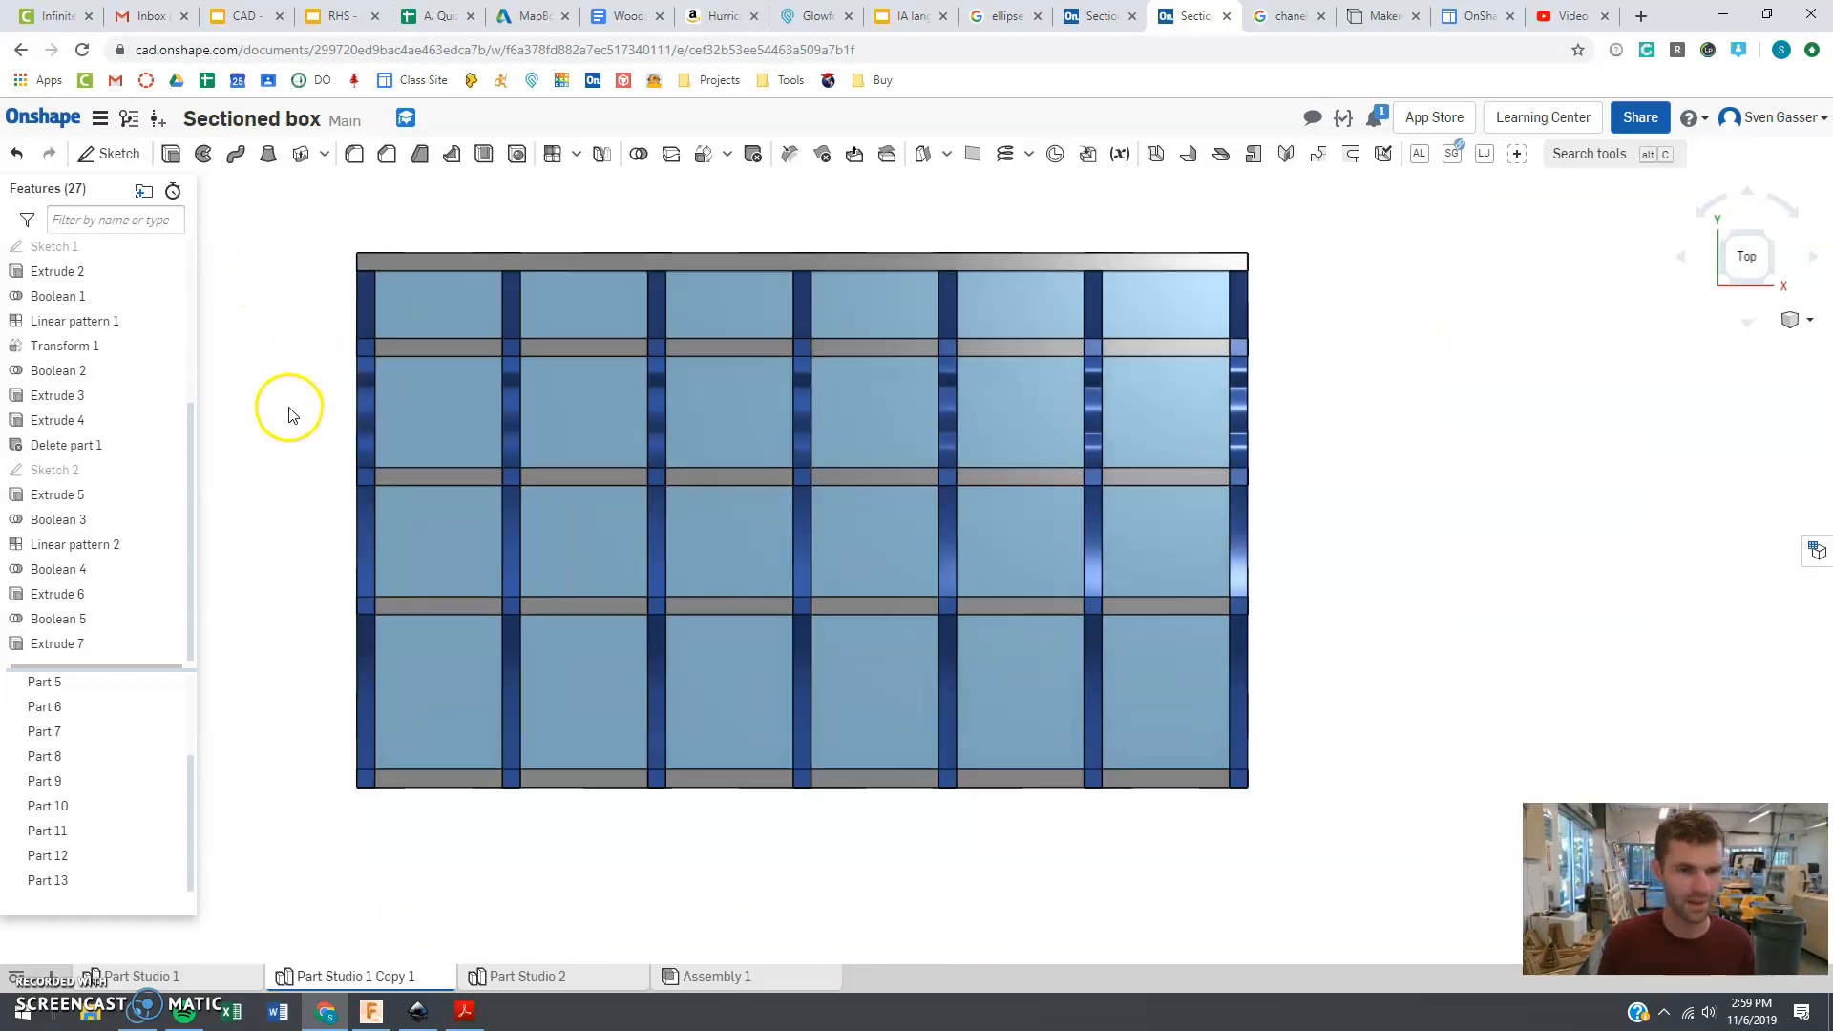
pyautogui.moveTo(473, 559); pyautogui.dragTo(540, 525, button='right')
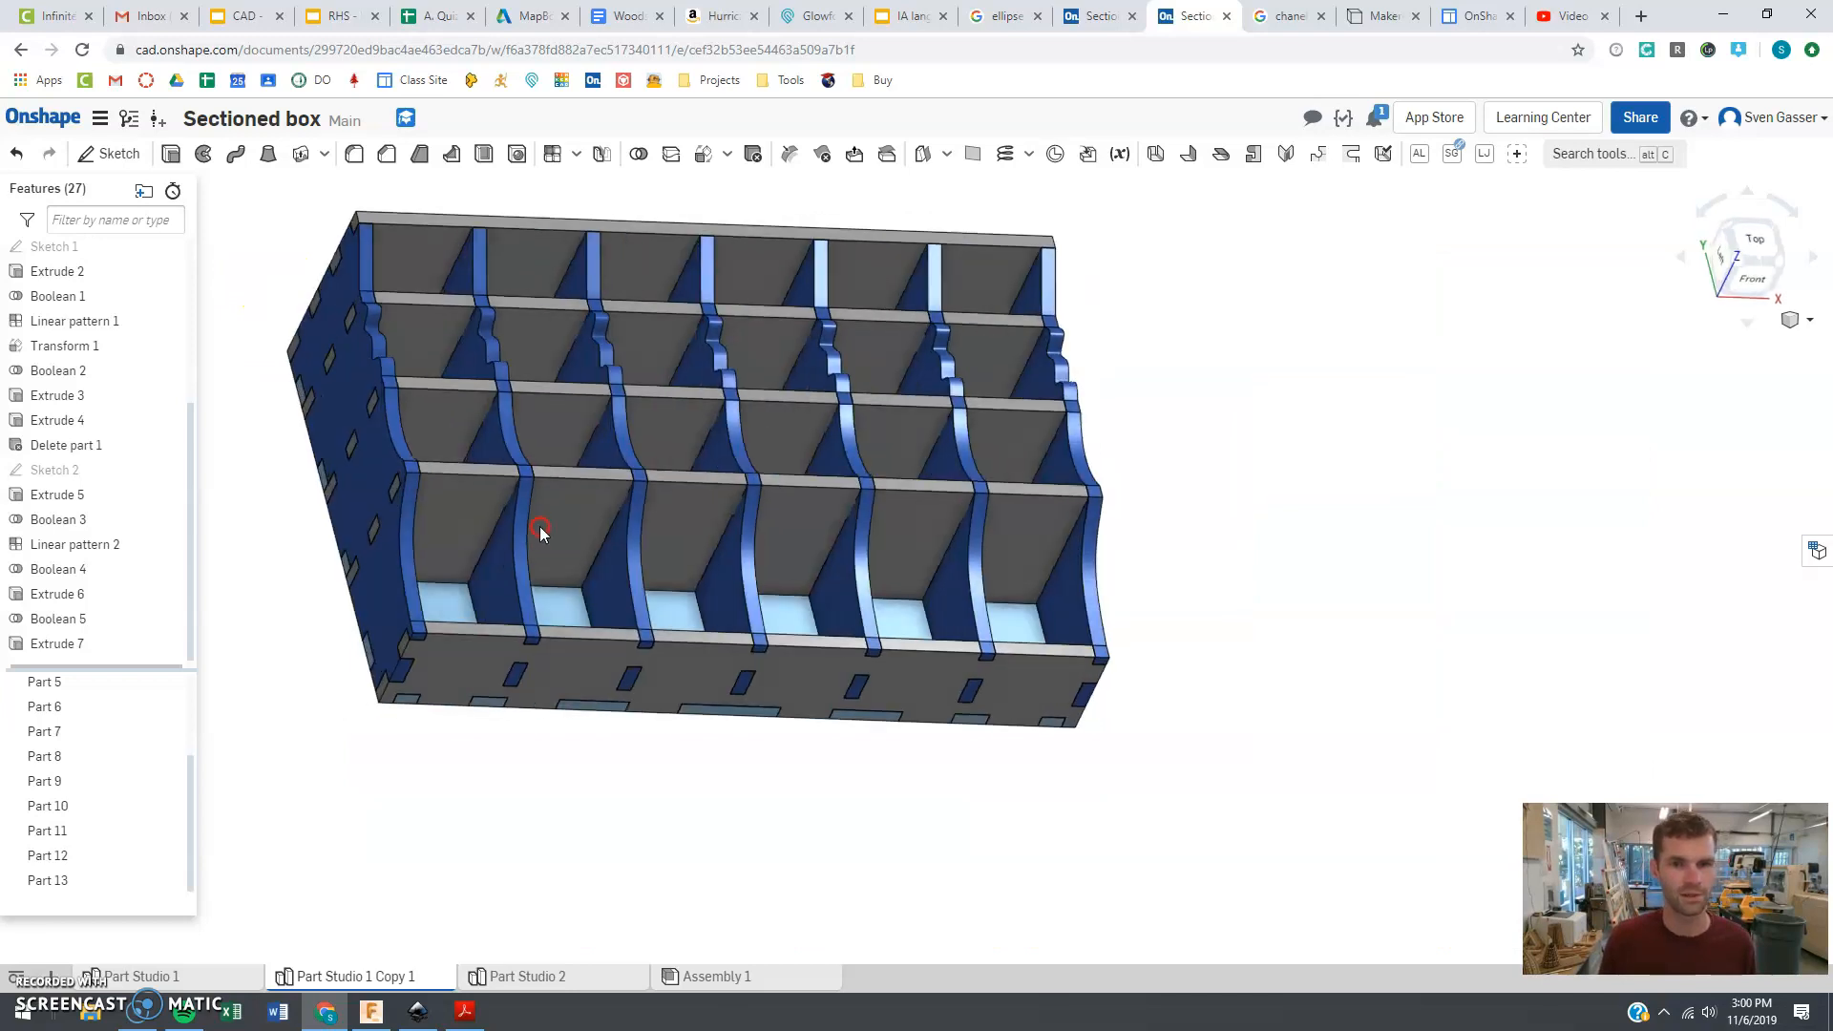